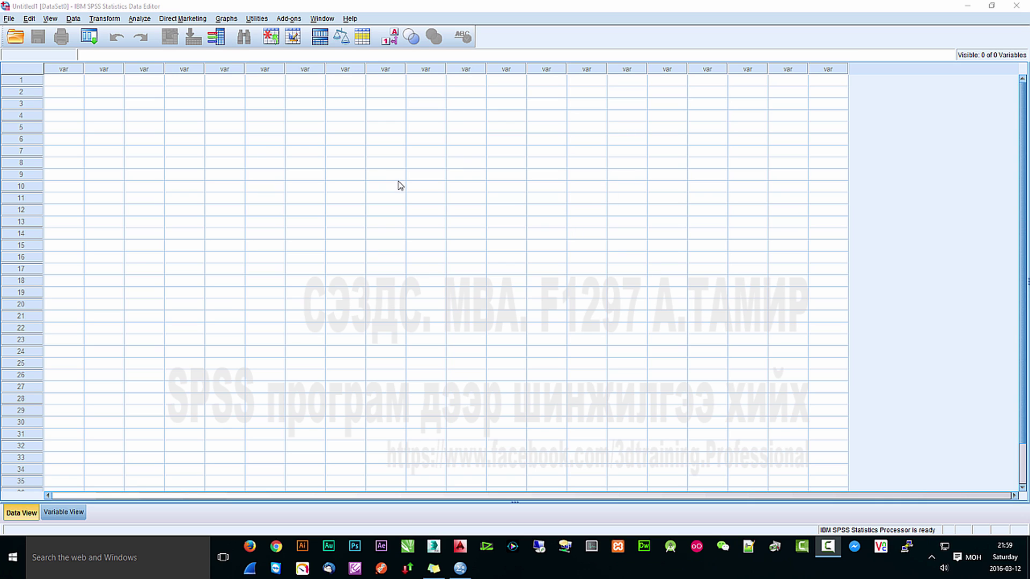
- Define a numeric variable named Q1 in the first row of the Variable View
click(64, 513)
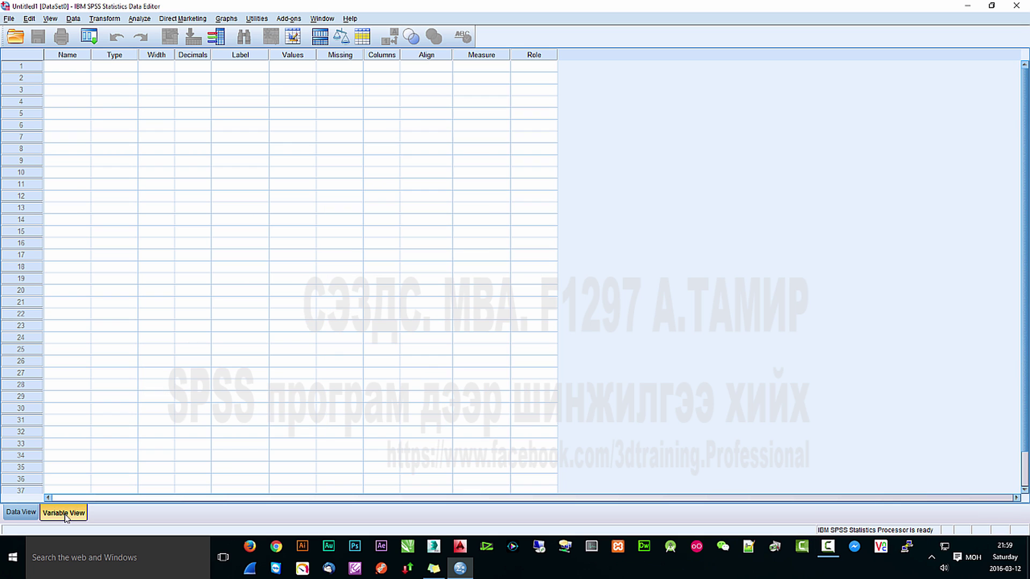
click(340, 166)
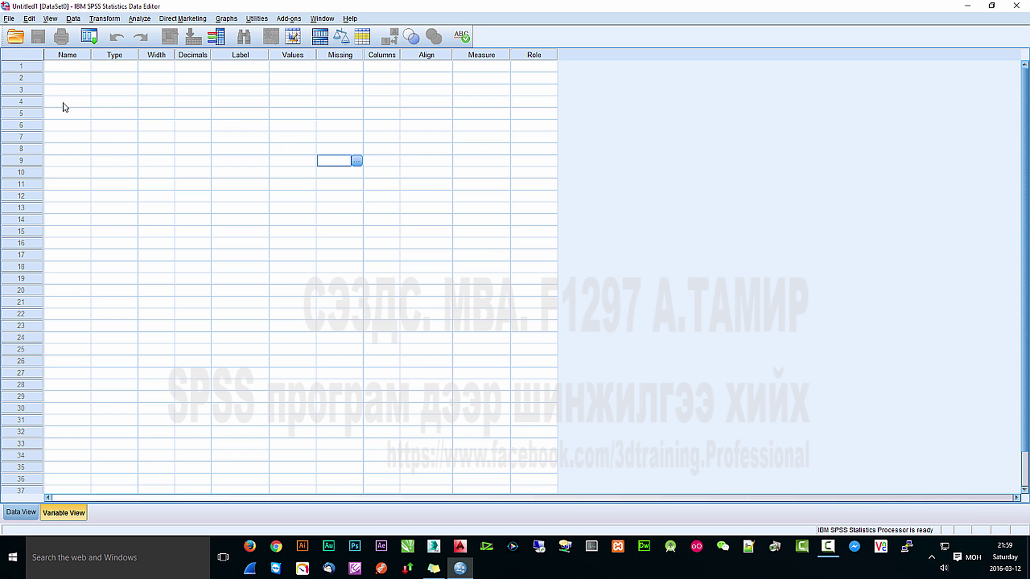
click(74, 68)
text(ф)
key(BackSpace)
key(alt+shift)
text(Q1)
key(Tab)
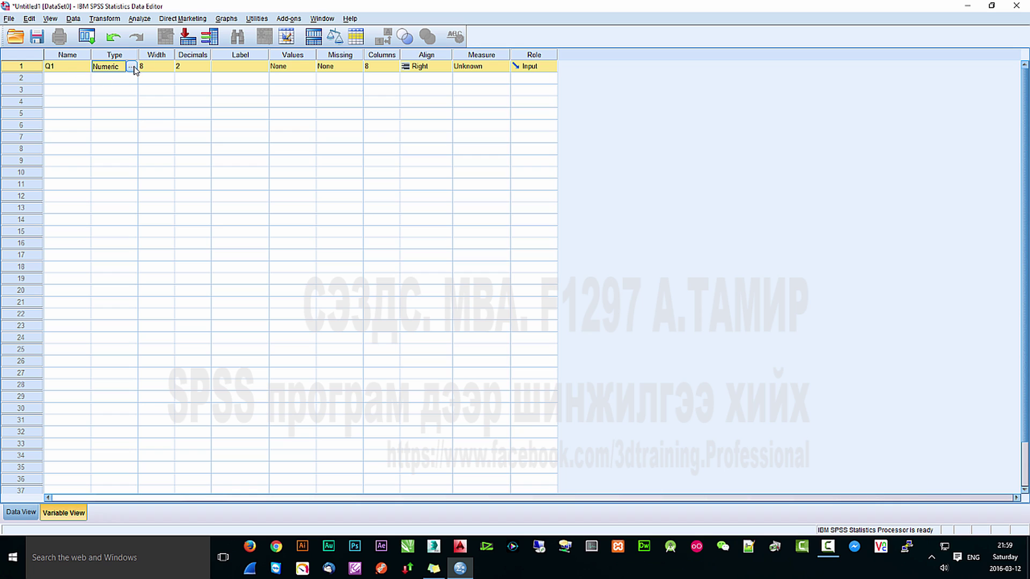
- Set the decimals of variable Q1 to 0
click(199, 68)
click(205, 69)
click(205, 69)
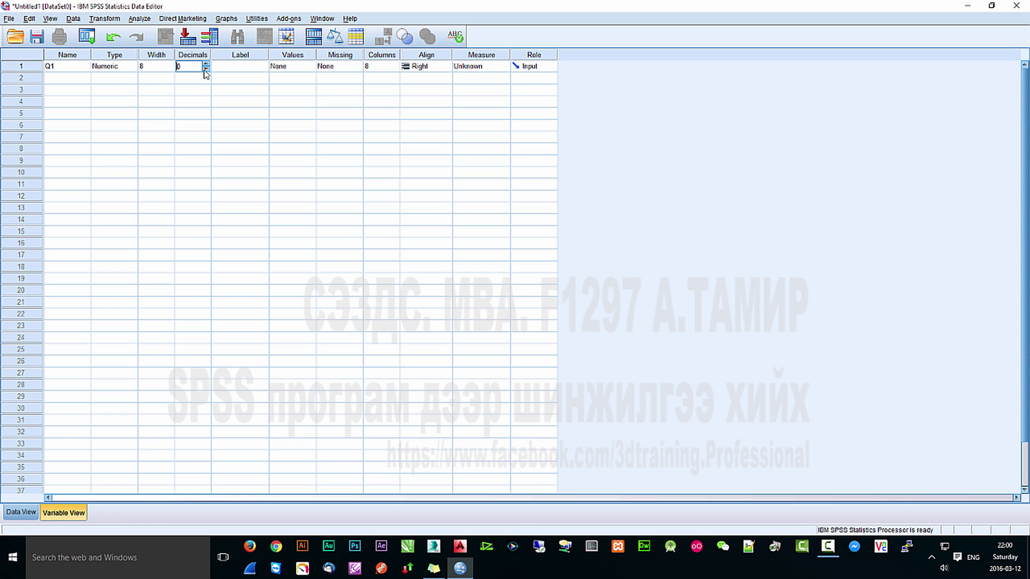
- Widen the Label column and give variable Q1 the label "Question 1"
click(241, 68)
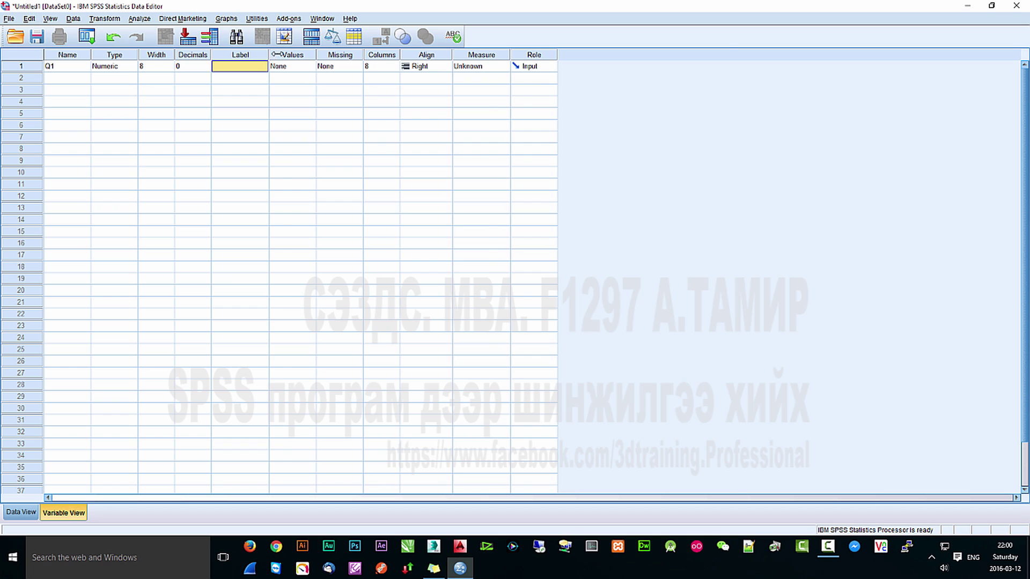
drag(267, 55, 440, 56)
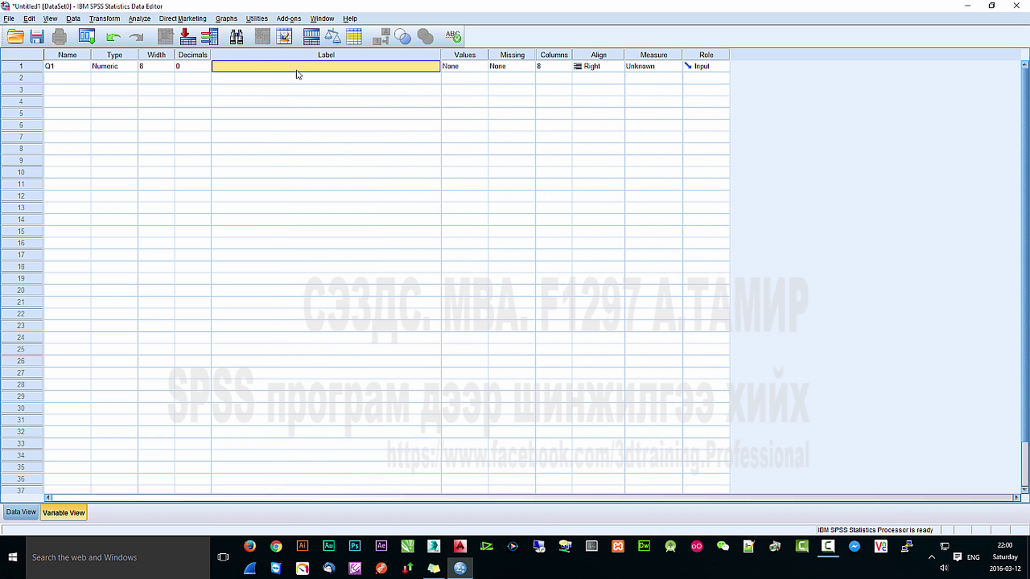
text(Question 1)
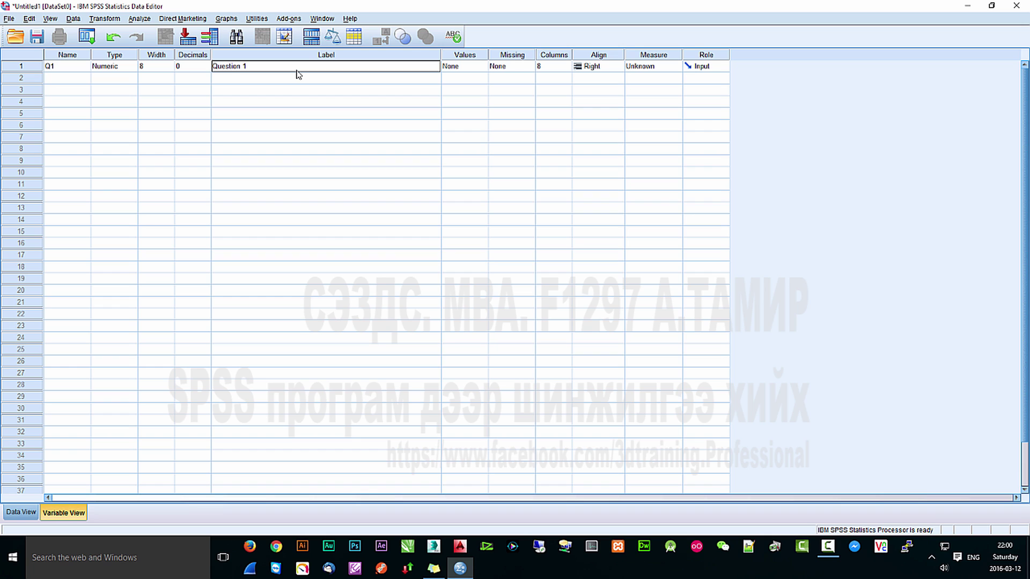
key(Return)
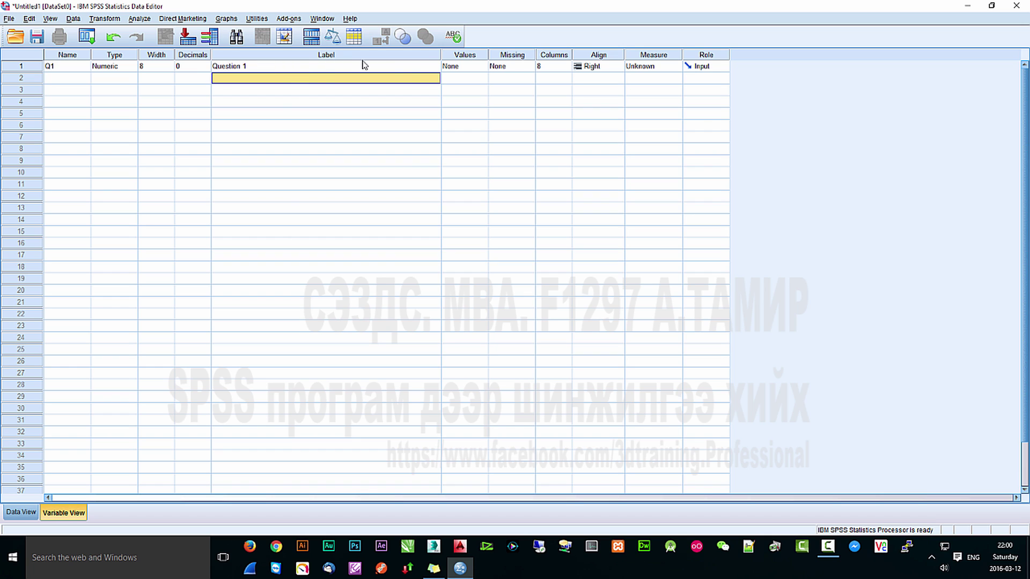
- Add the value labels 1 = "A", 2 = "B" and 3 = "C" to variable Q1
click(473, 67)
click(481, 67)
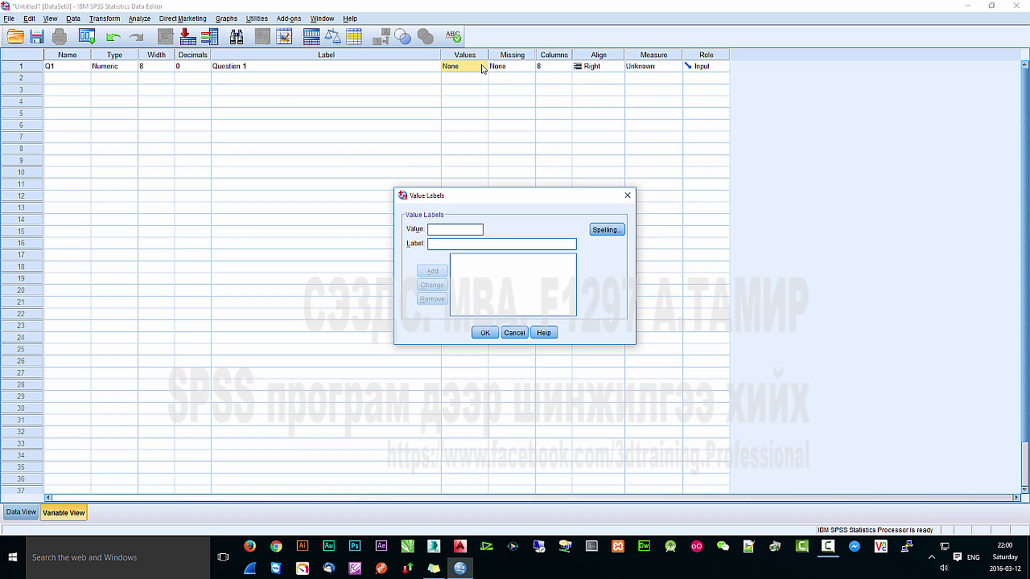
text(1)
text(A)
click(437, 271)
text(2)
text(B)
click(432, 270)
text(3 = ")
text(C)
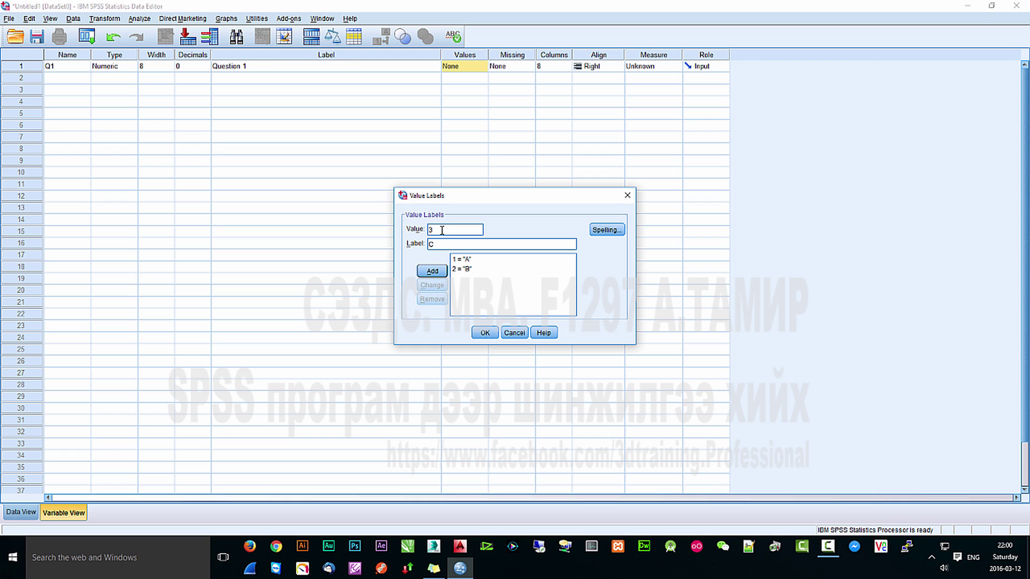
click(435, 271)
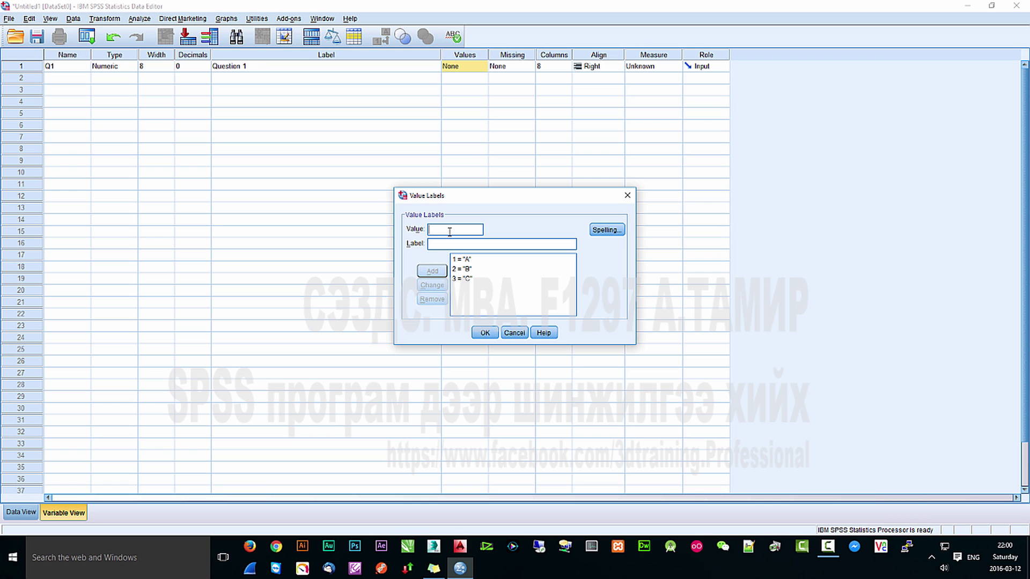
- Add the value labels 4 = "D" and 5 = "E" to Q1 and apply its value labels
text(4)
text(D)
click(431, 271)
text(5 = ")
text(E)
click(435, 271)
click(486, 333)
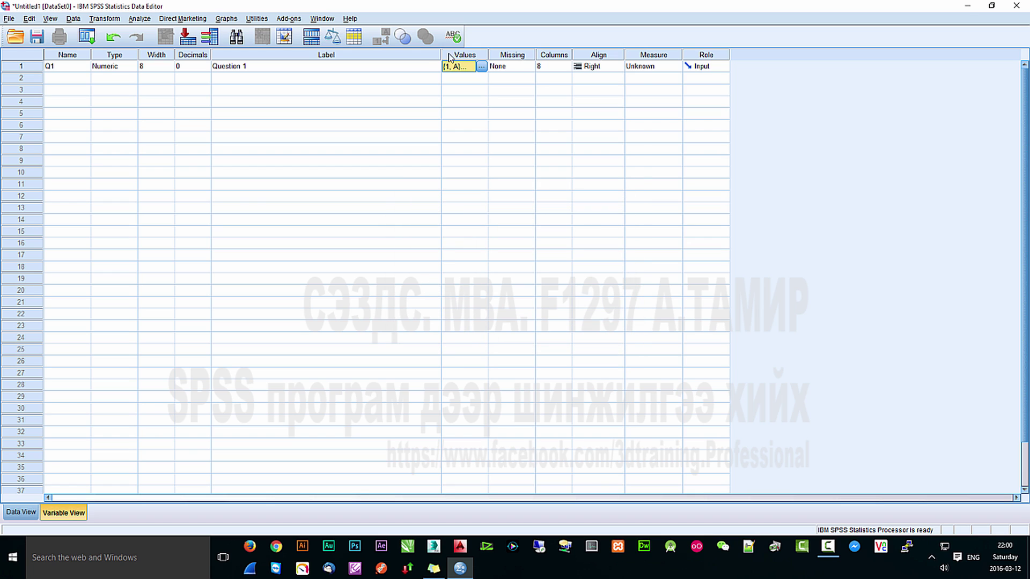
- Define 99 as a discrete missing value for variable Q1
click(520, 66)
click(528, 66)
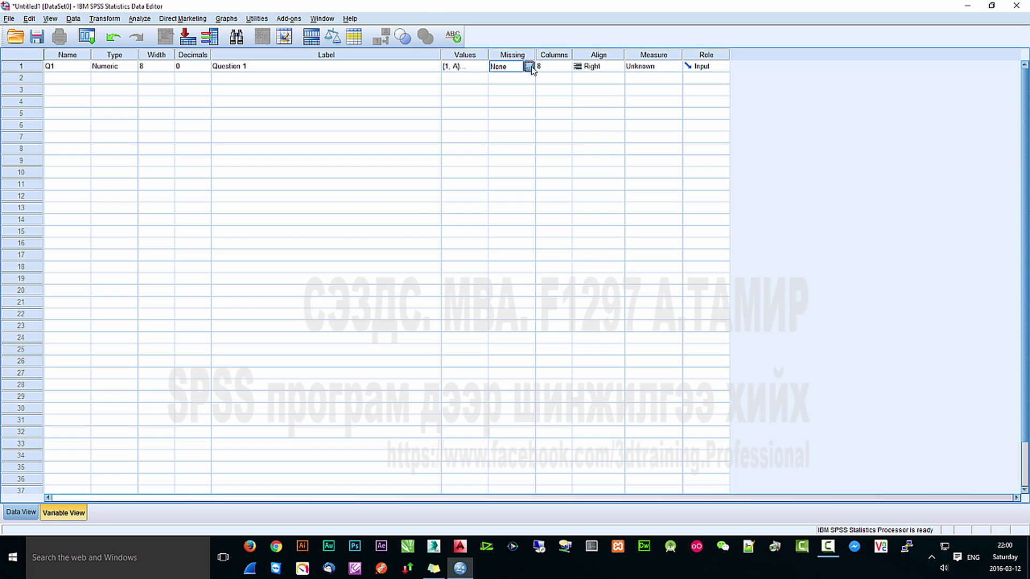
click(470, 243)
click(471, 254)
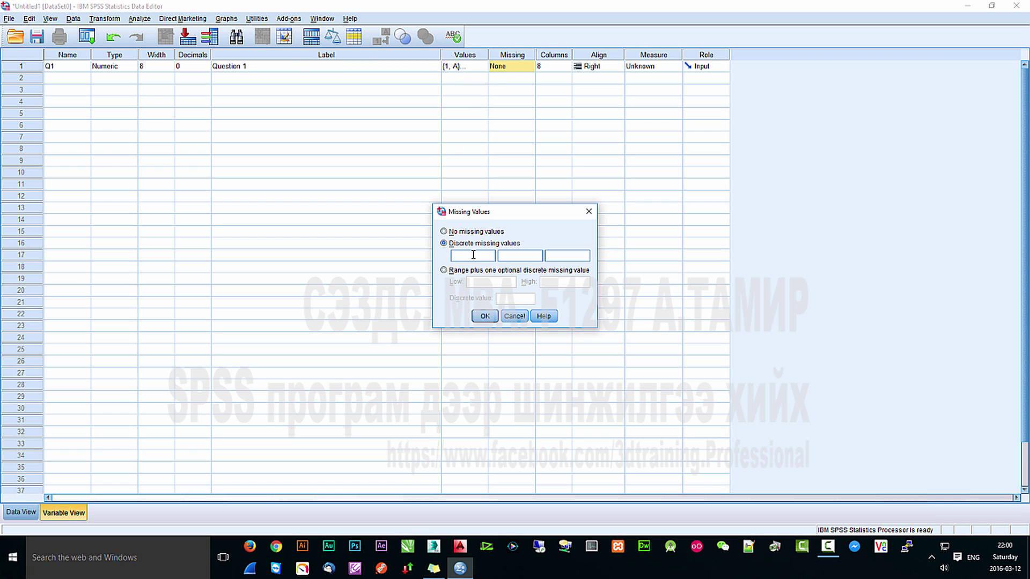
text(99)
click(484, 316)
- Set Q1's alignment to Center and its measurement level to Nominal
click(610, 68)
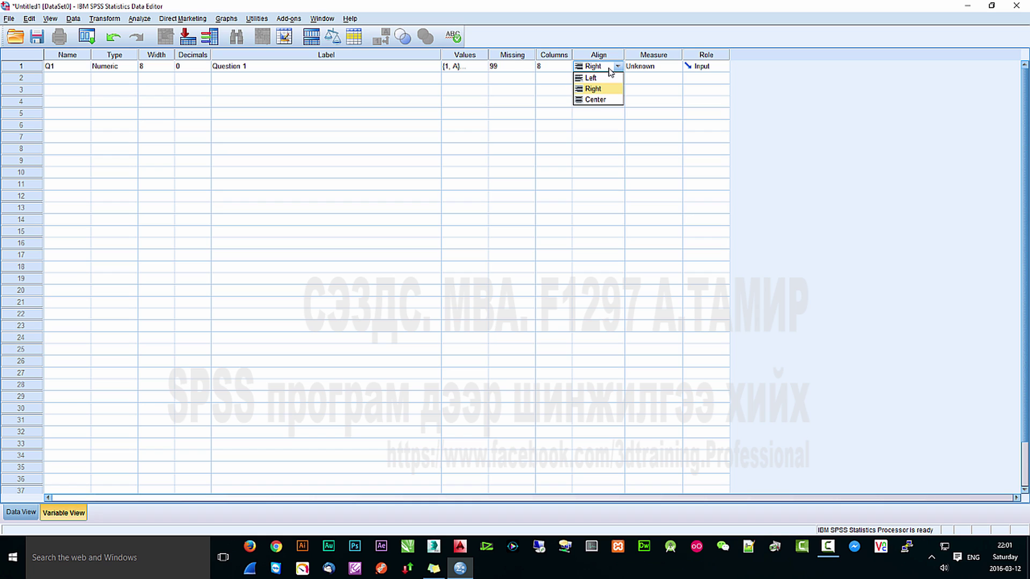
click(595, 99)
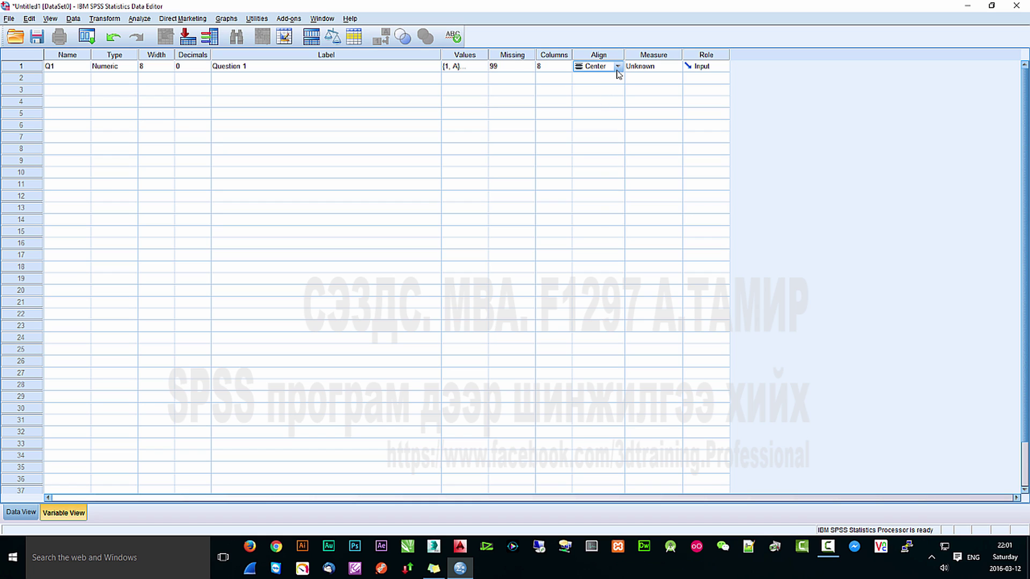
click(656, 68)
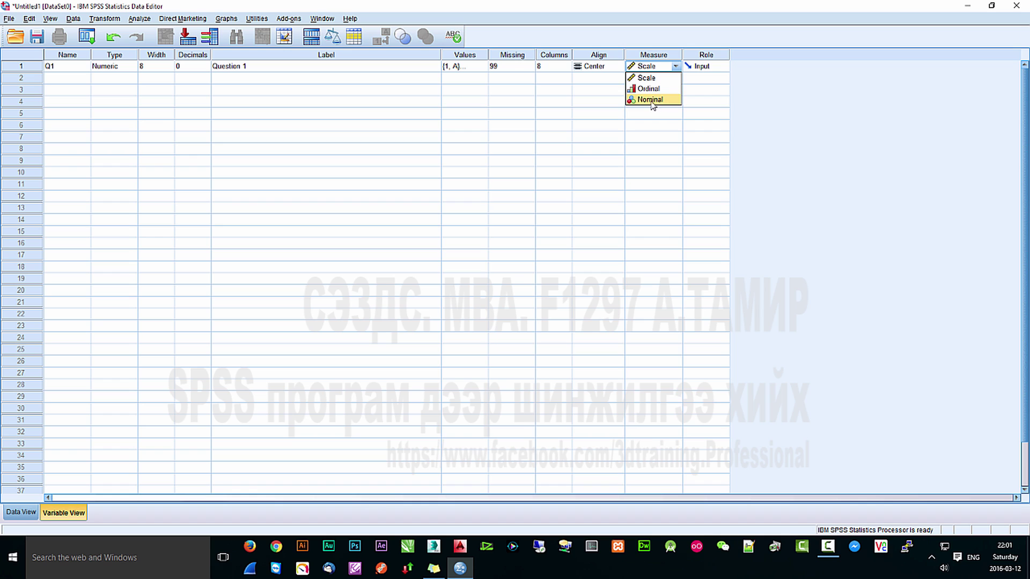
click(651, 100)
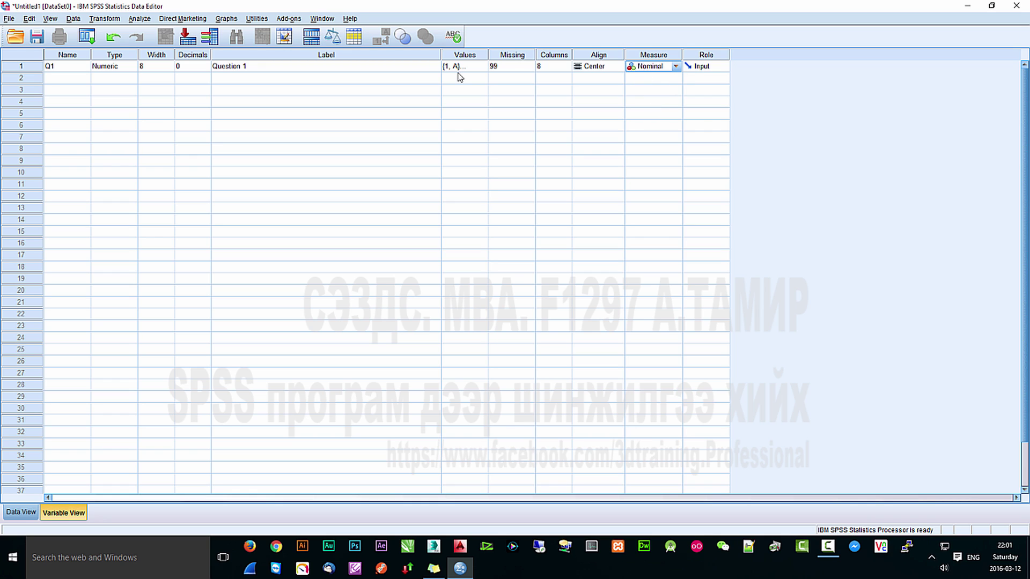
- Define a second numeric variable named Q2 in the row below Q1
click(56, 77)
text(Q)
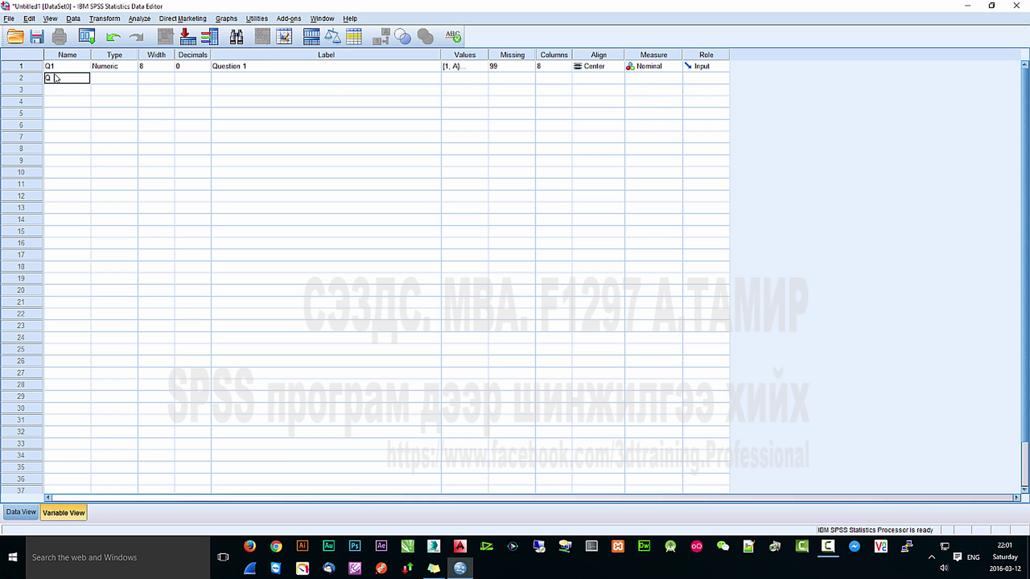
text(2)
key(Return)
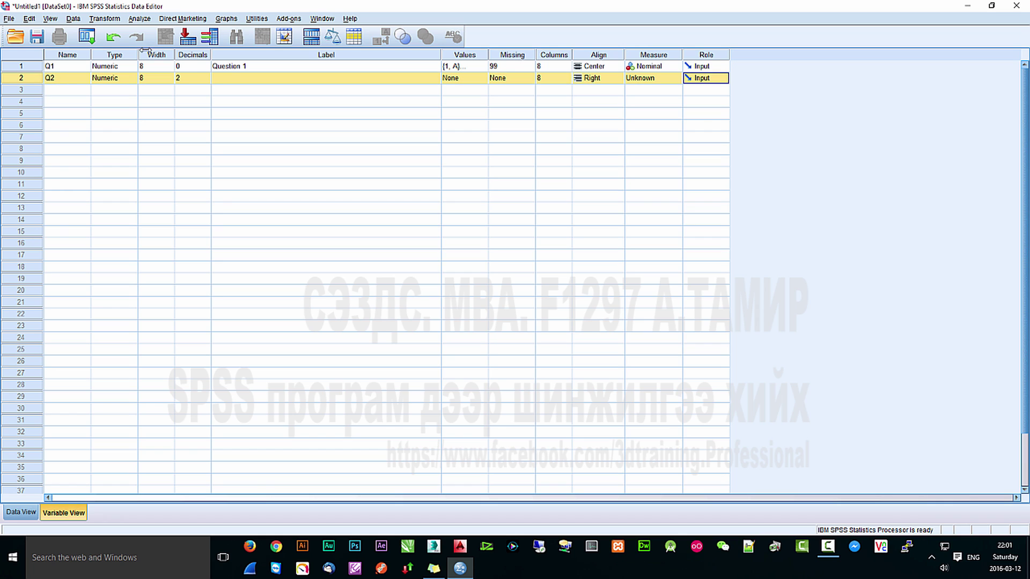
- Set the decimals of Q2 to 0 and give it the label "Question 2"
click(198, 77)
text(2)
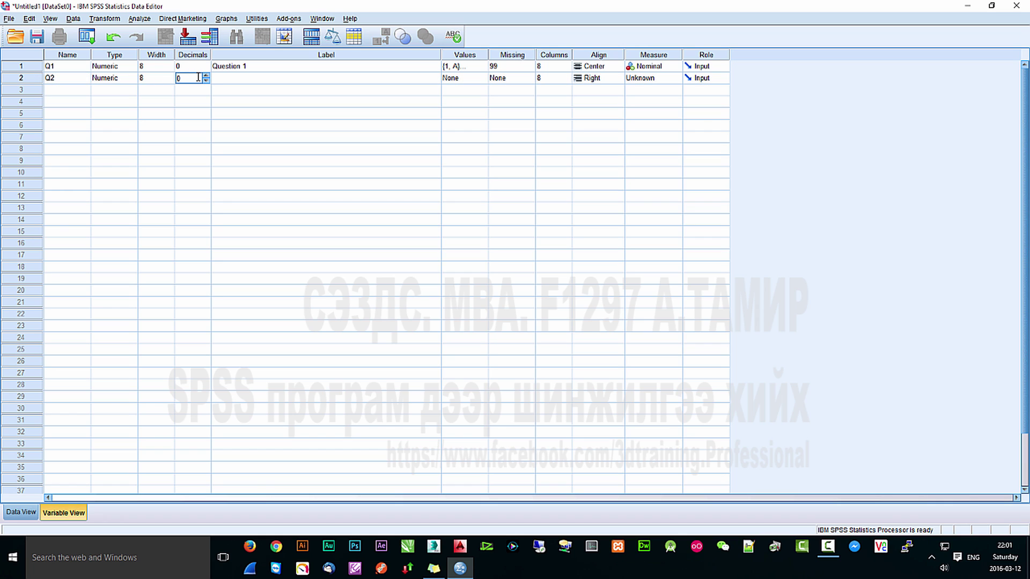
click(286, 80)
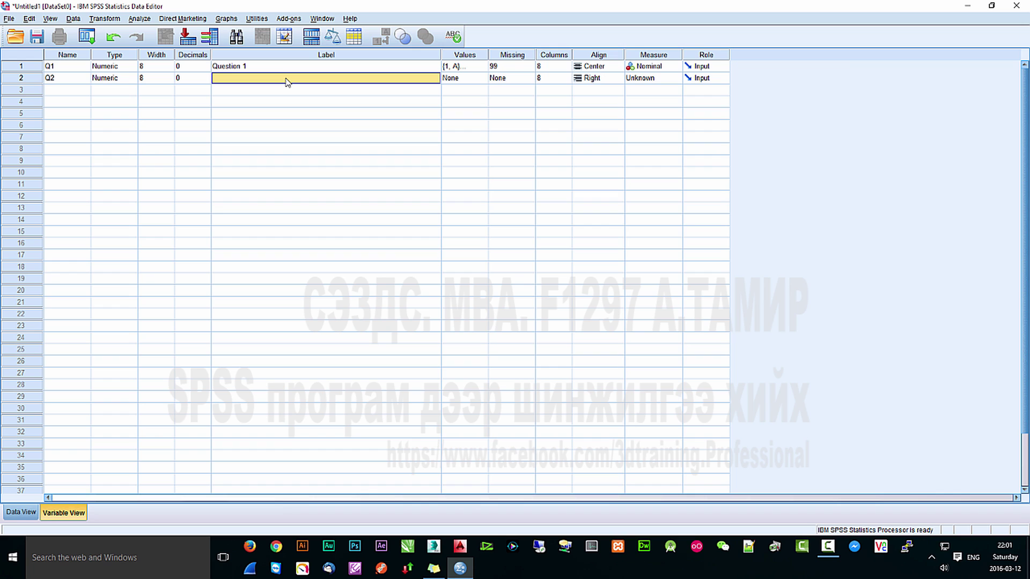
text(Question 2)
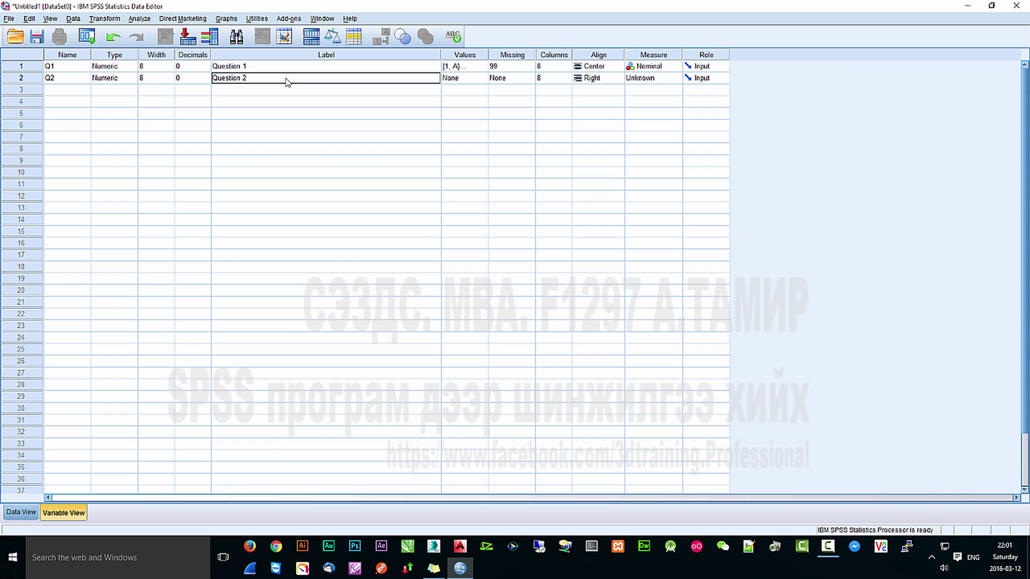
key(Return)
- Add the value labels 1 = "Z" and 2 = "Y" to variable Q2
click(465, 79)
click(482, 78)
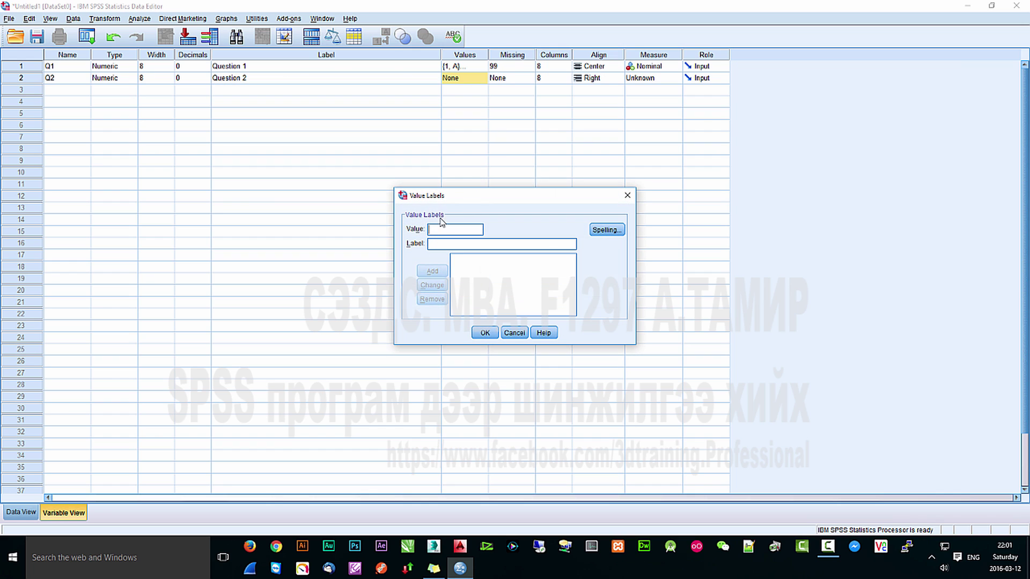
text(1)
key(Tab)
text(2)
click(432, 271)
text(2 = ")
text(Y)
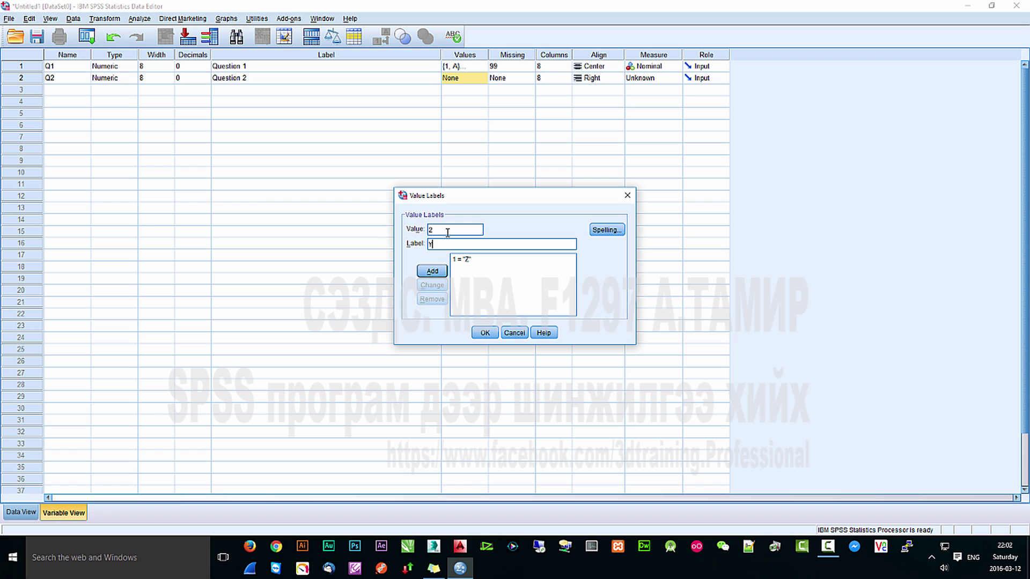
click(432, 270)
- Add the value labels 3 = "X", 4 = "W" and 5 = "U" to Q2 and apply its value labels
text(3)
key(Tab)
text(X)
click(440, 271)
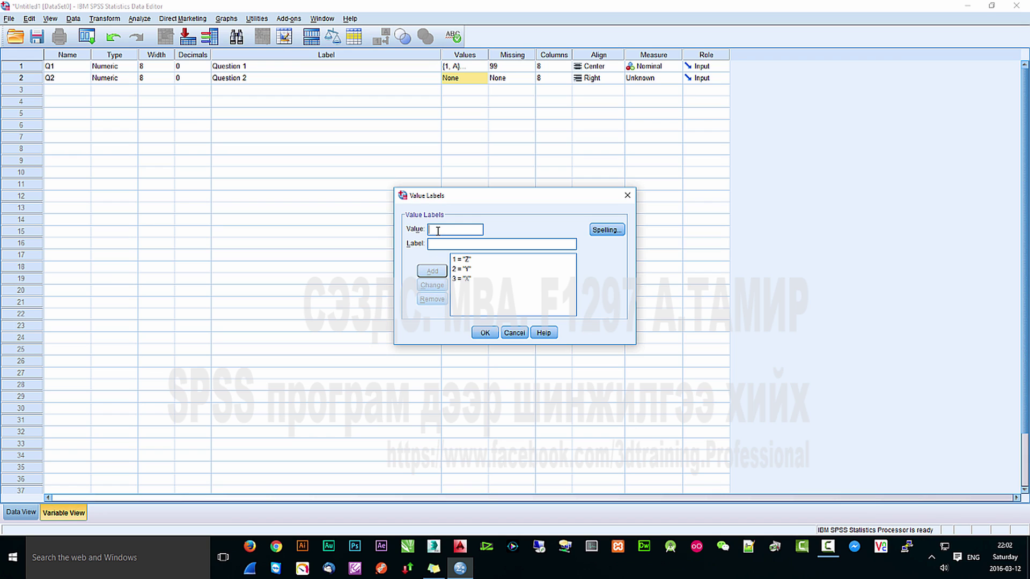
text(4)
key(Tab)
text(W)
click(432, 271)
text(5U)
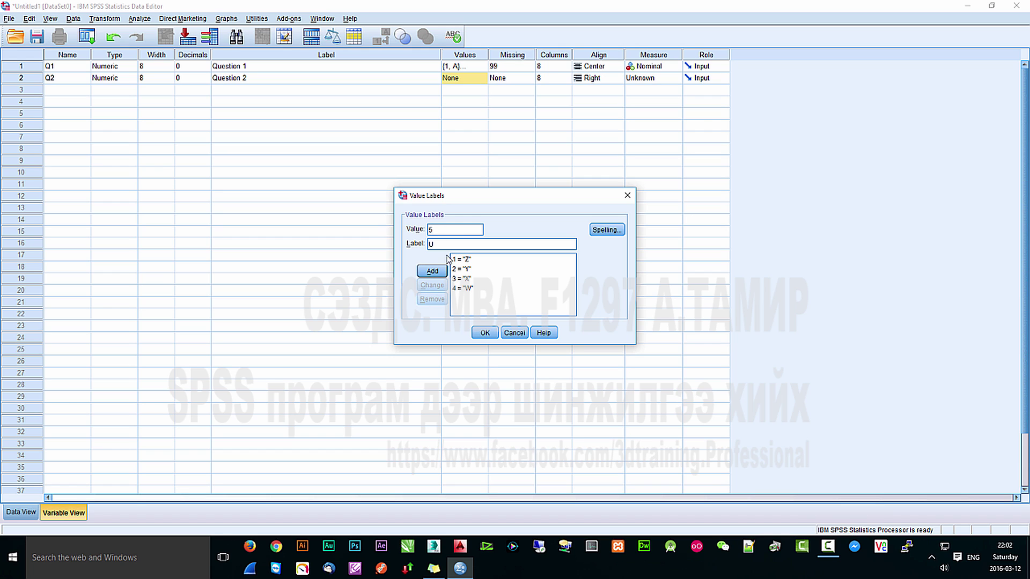
click(432, 271)
click(485, 332)
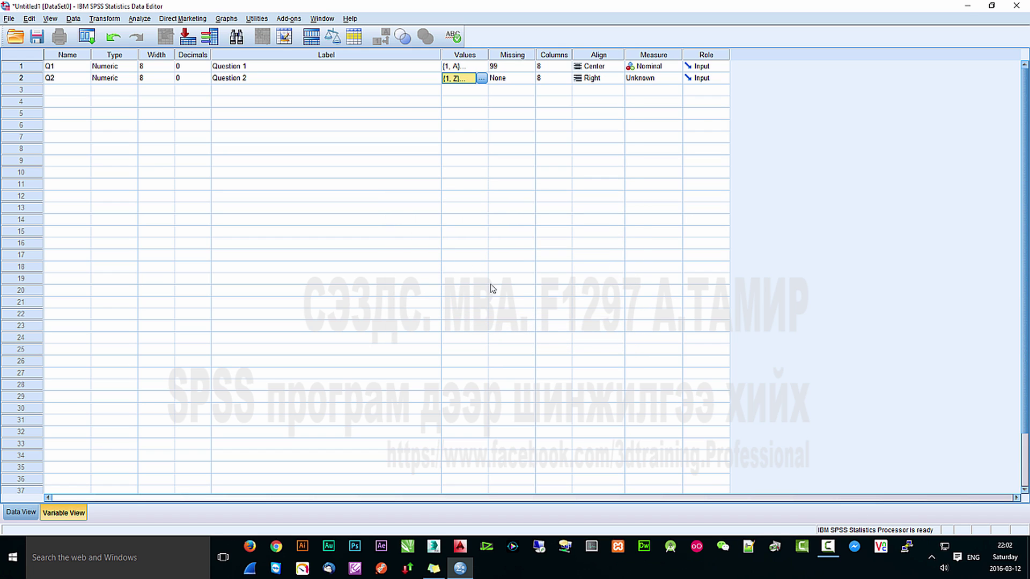
- Define 99 as a discrete missing value for variable Q2
click(514, 78)
click(530, 78)
click(443, 242)
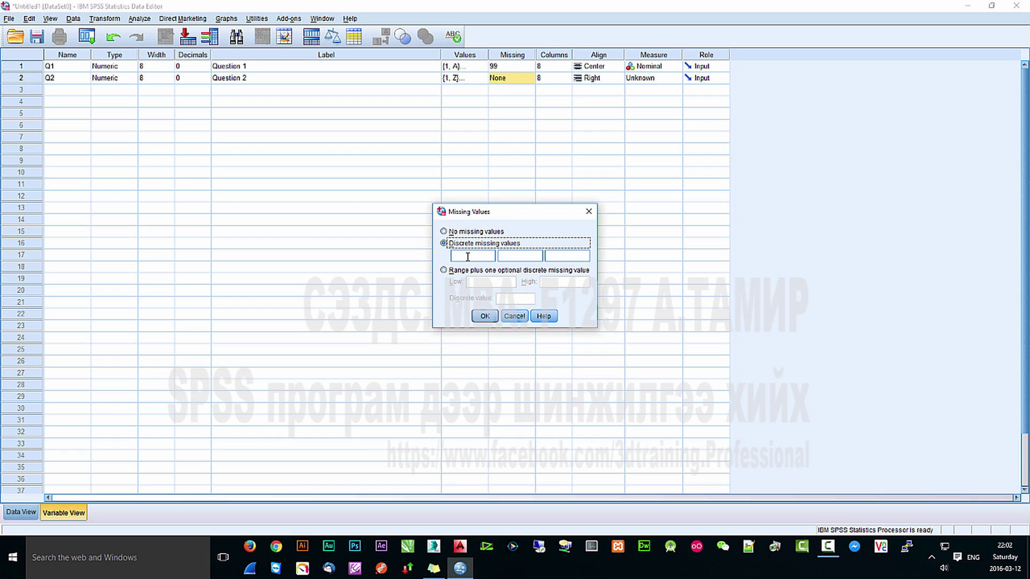
click(468, 255)
text(99)
click(485, 316)
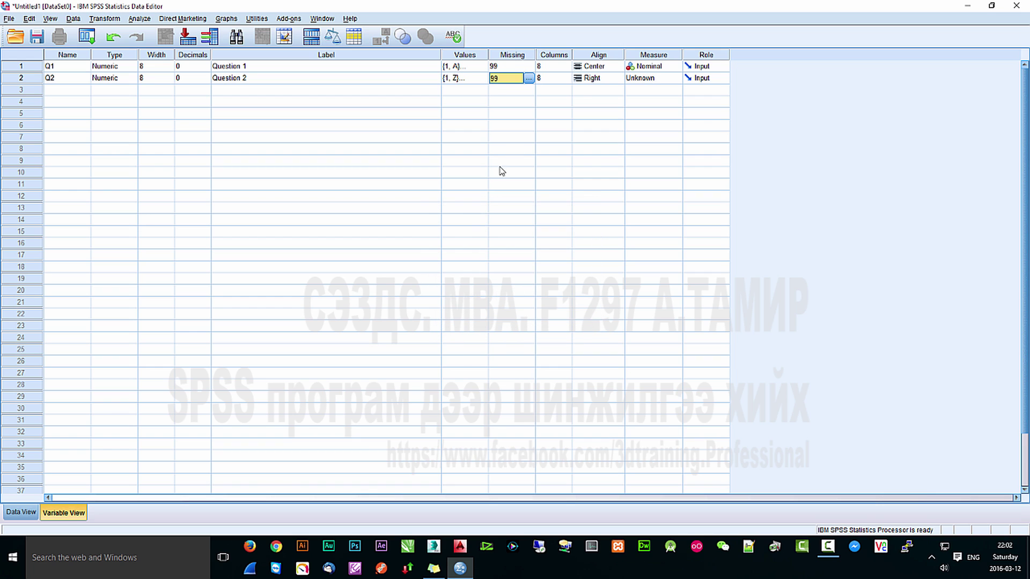
- Set Q2's alignment to Center and its measurement level to Nominal
click(551, 79)
click(584, 80)
click(607, 111)
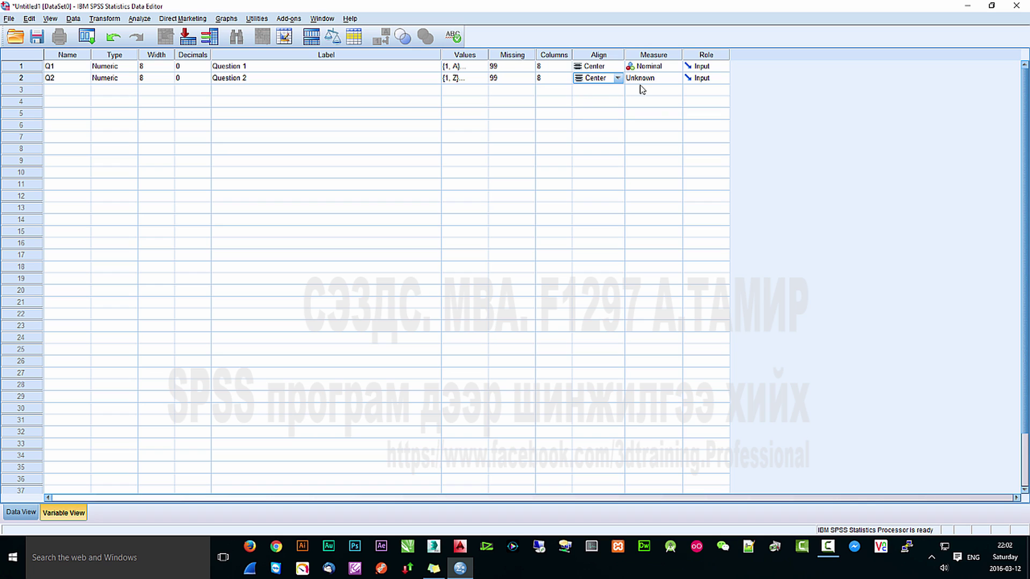
click(643, 79)
click(651, 112)
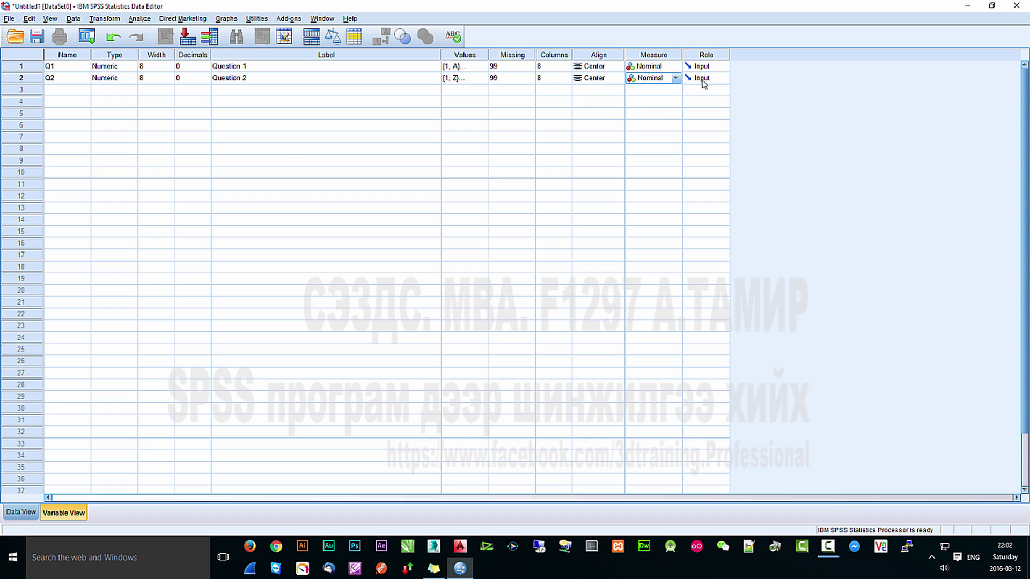
click(153, 172)
click(65, 80)
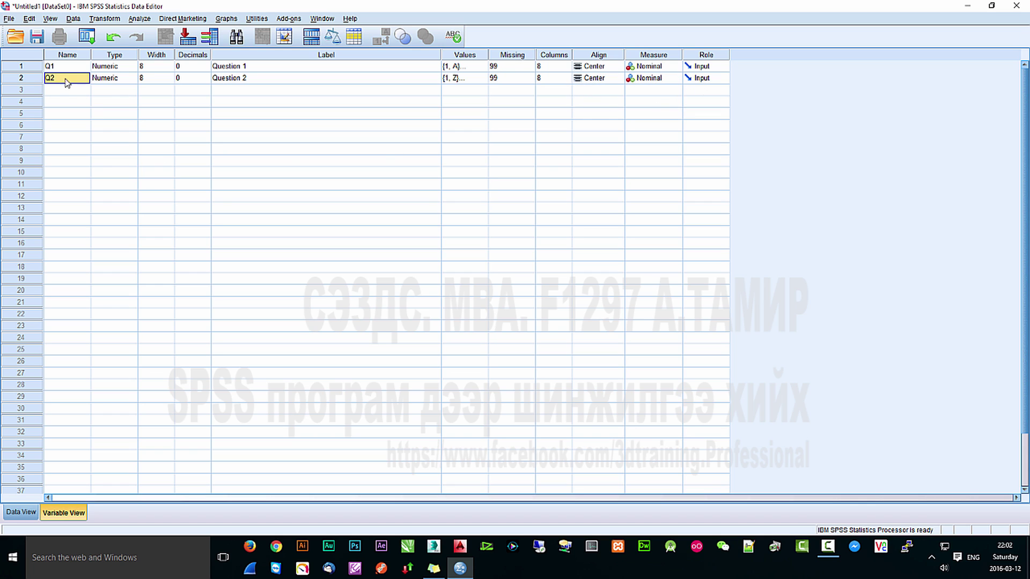
click(160, 80)
click(193, 80)
click(214, 113)
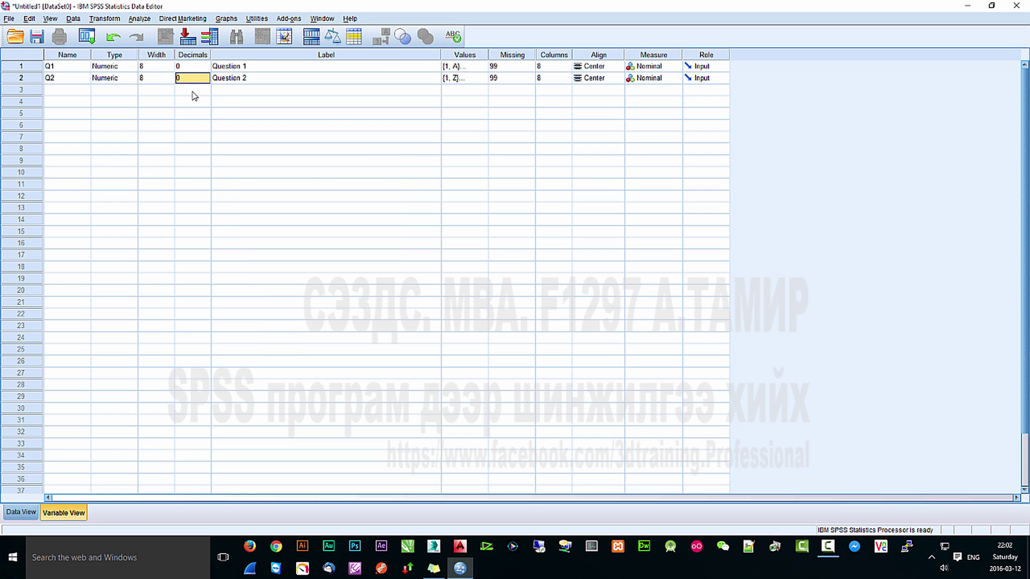
- Add a third variable below Q2 by copying Q2's 0 decimals setting into row 3
click(193, 87)
click(193, 78)
key(Escape)
key(Down)
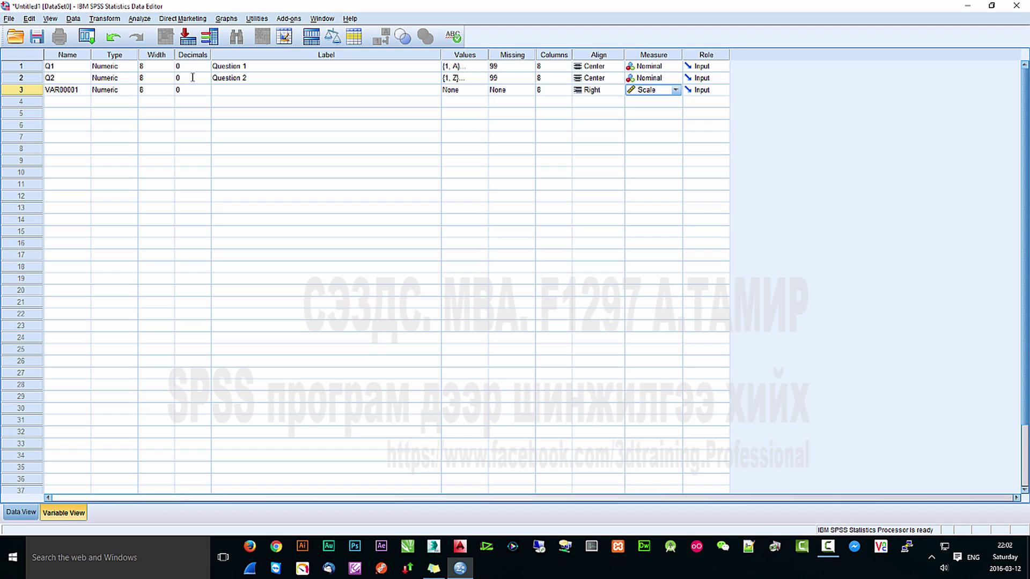
- Copy Q2's value labels and its missing value 99 to the third variable
click(466, 79)
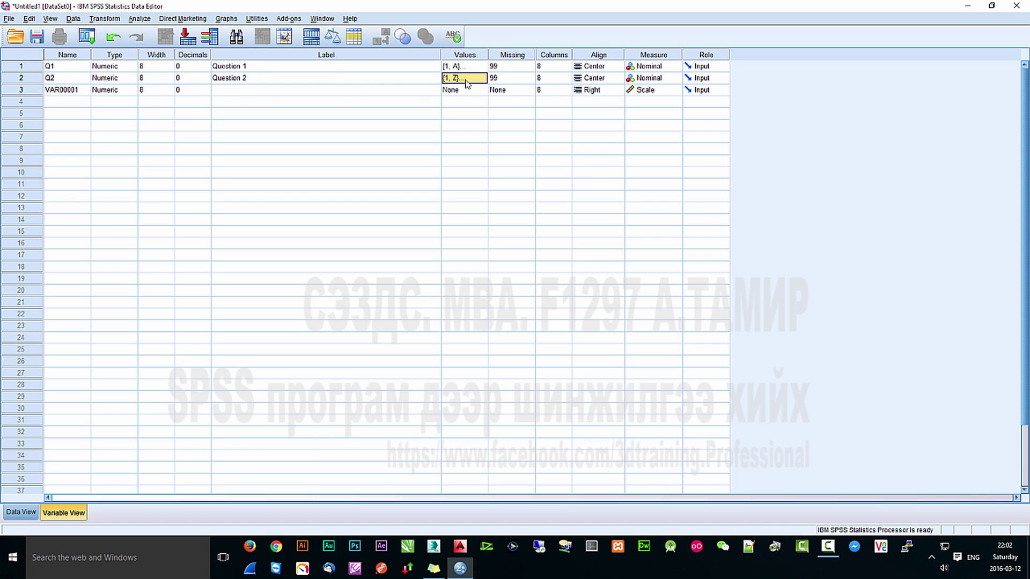
key(Down)
key(ctrl+v)
click(508, 79)
key(Down)
text(99)
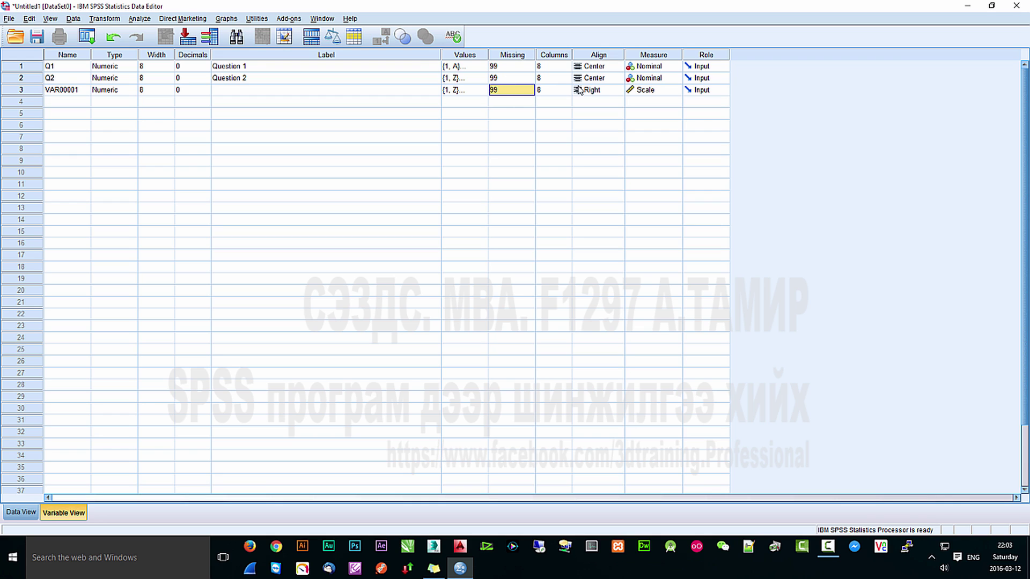
- Set the third variable's alignment to Center and its measurement level to Nominal
click(614, 80)
click(614, 80)
key(Down)
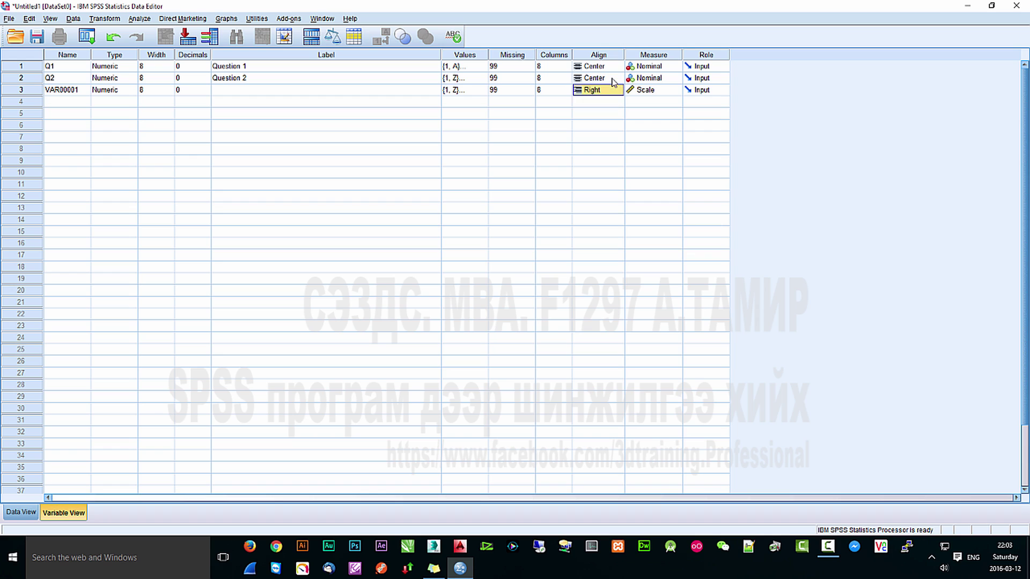
text(Center)
click(660, 81)
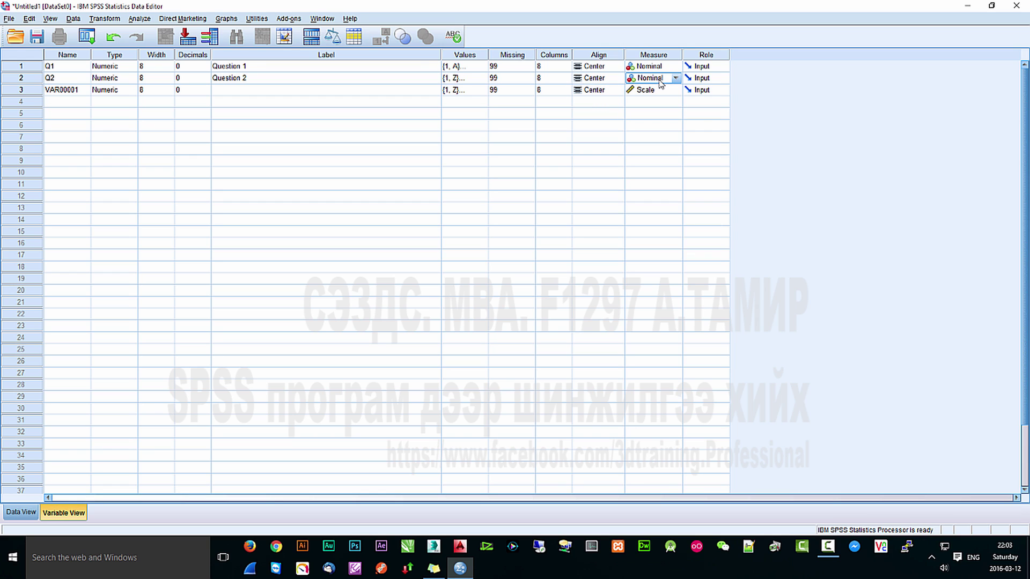
key(Down)
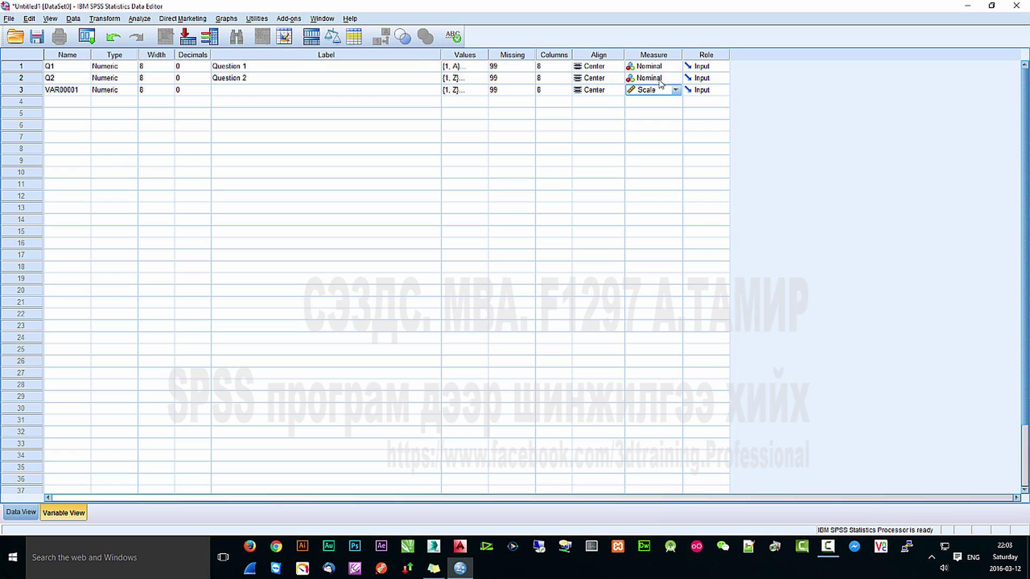
text(Nominal)
click(641, 176)
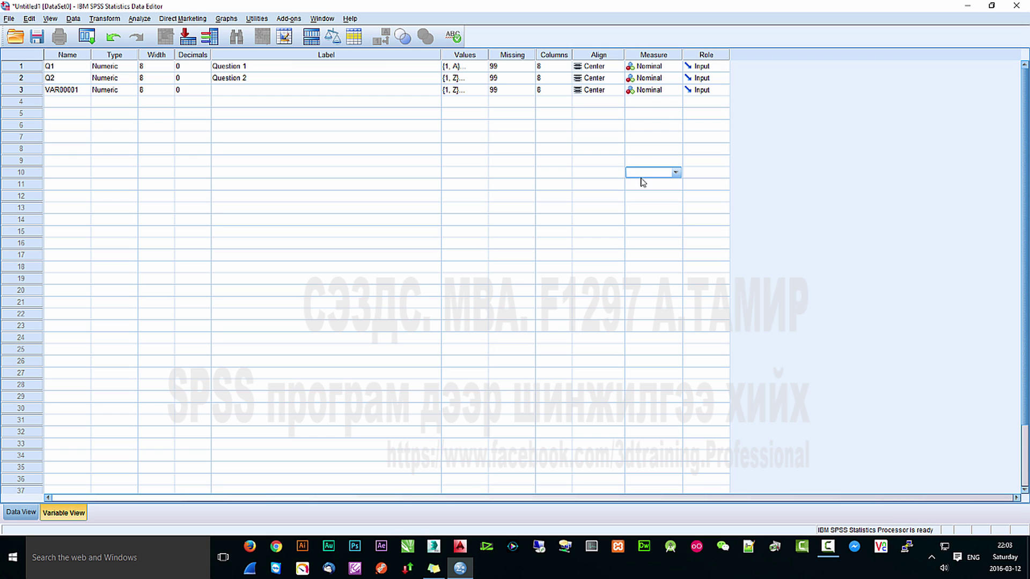
click(361, 198)
- Name the third variable Q3 and give it the label "Question 3"
click(52, 92)
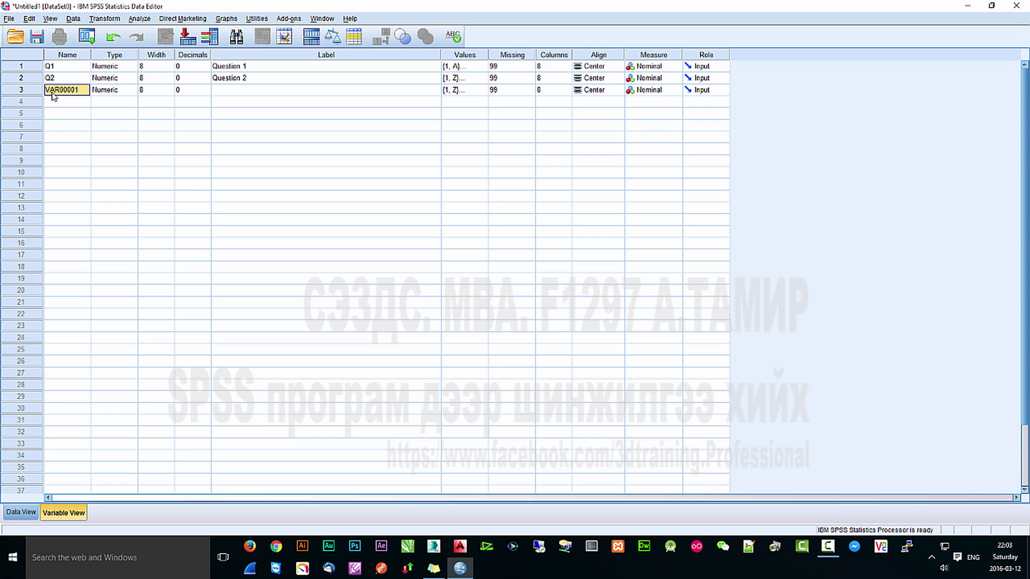
text(Q3)
click(253, 90)
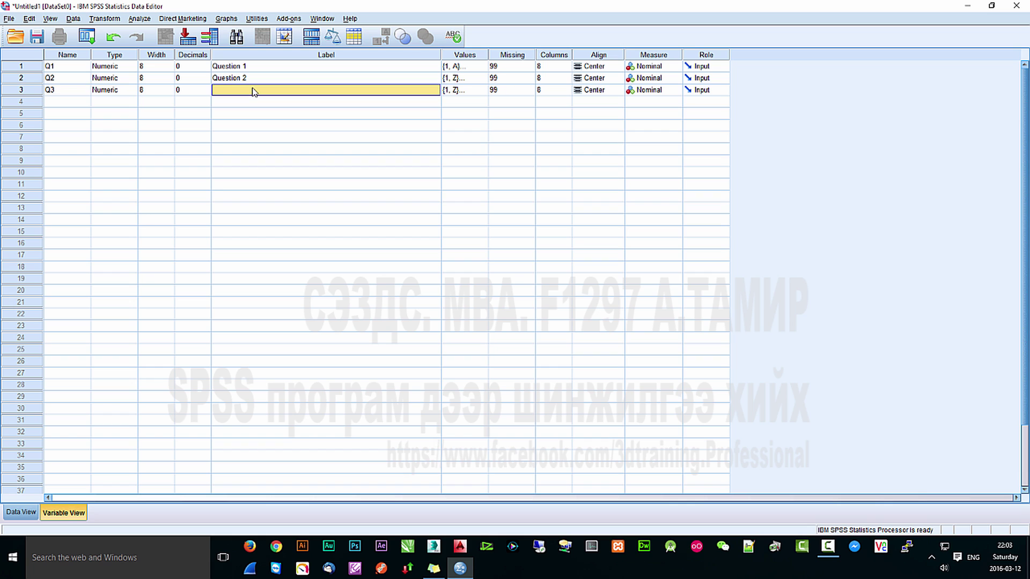
text(Ques)
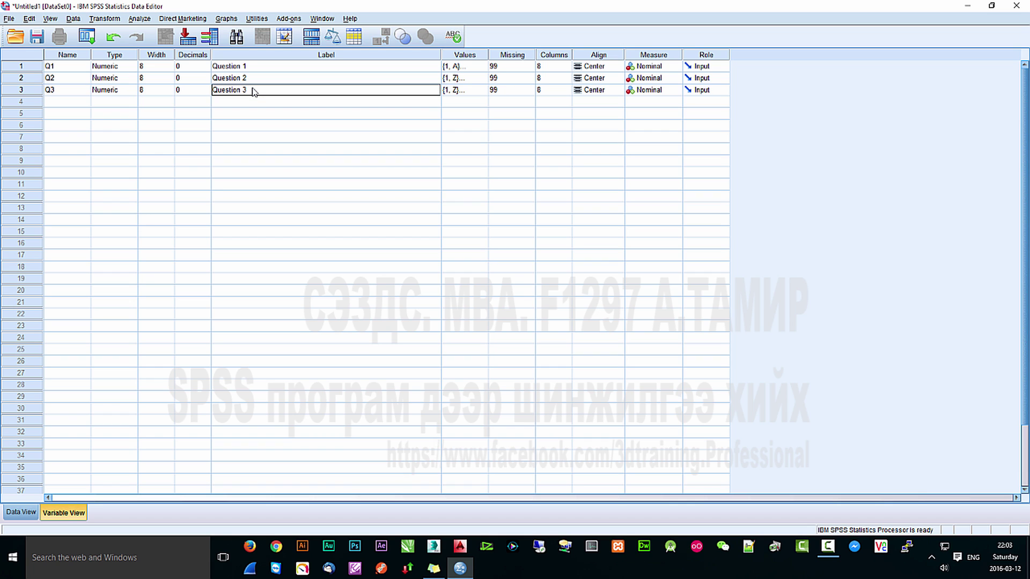
text(tion 3)
key(Return)
- Enter the first case in the data sheet with Q1 = 1, Q2 = 1 and Q3 = 99
click(21, 512)
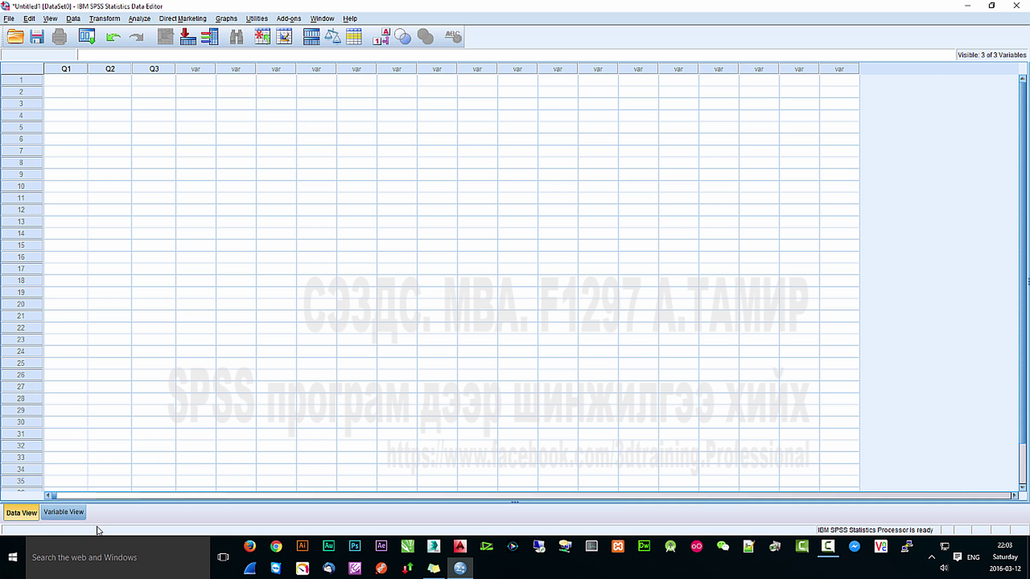
click(66, 514)
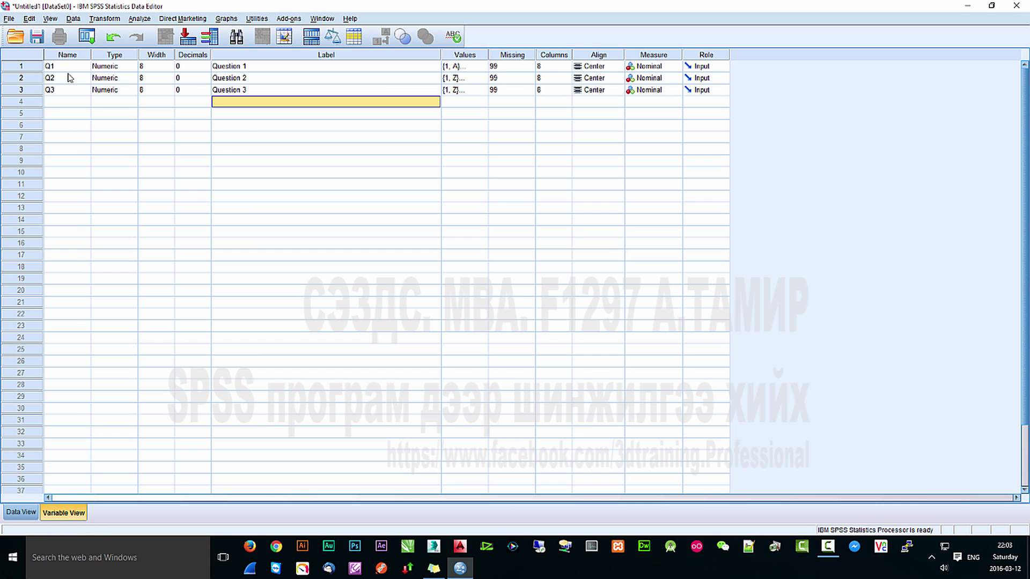
click(20, 513)
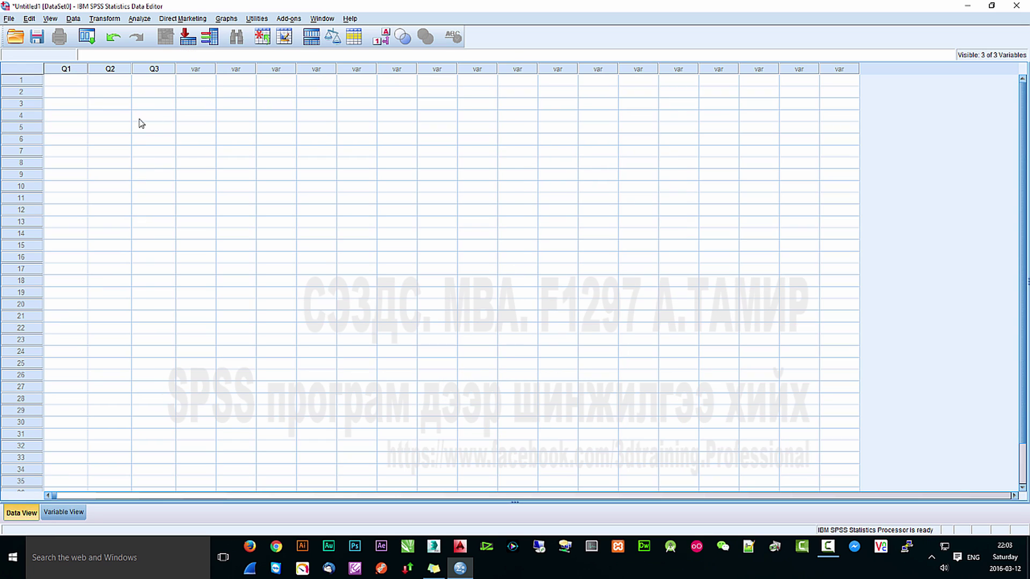
click(68, 83)
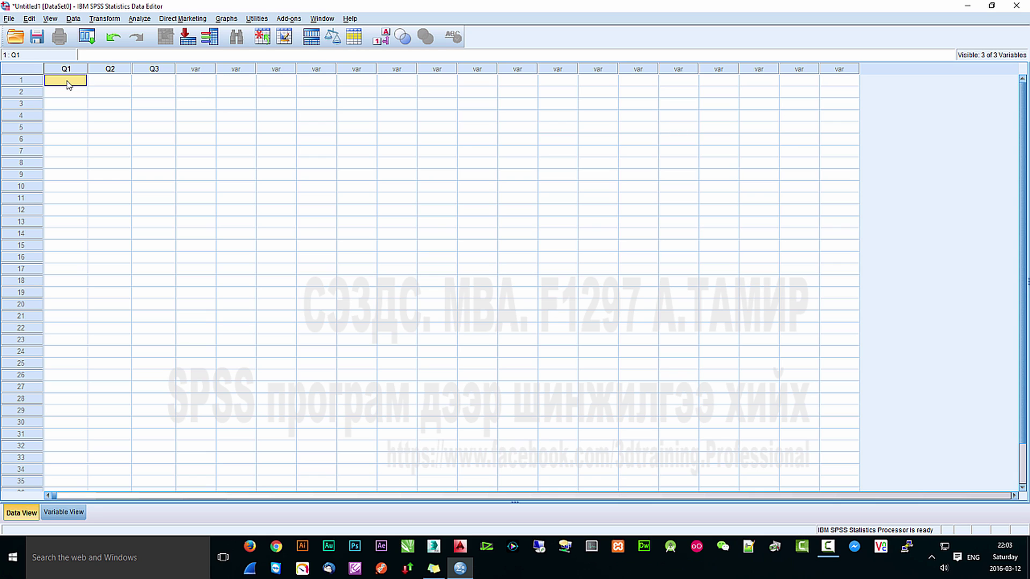
text(1)
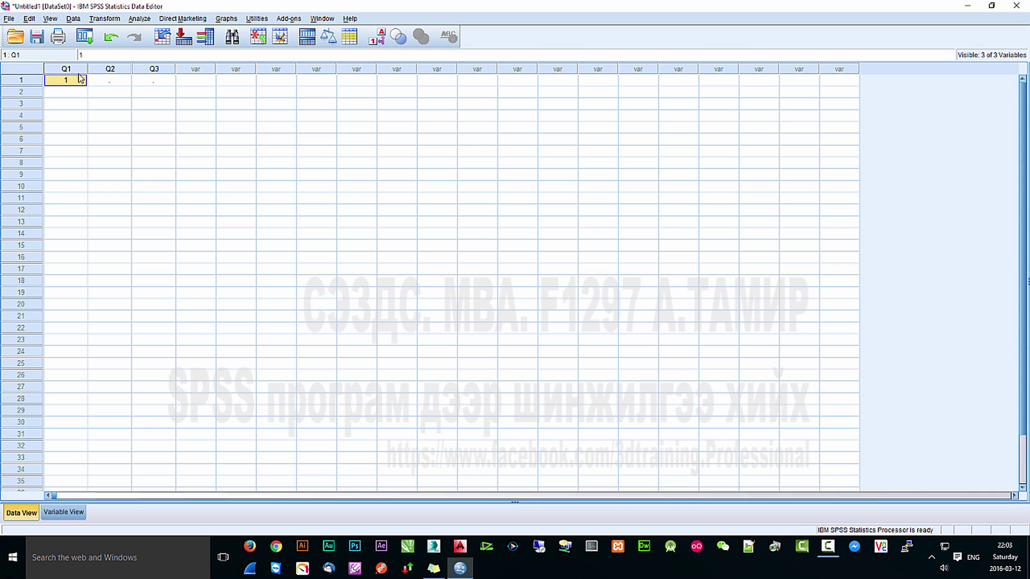
click(118, 87)
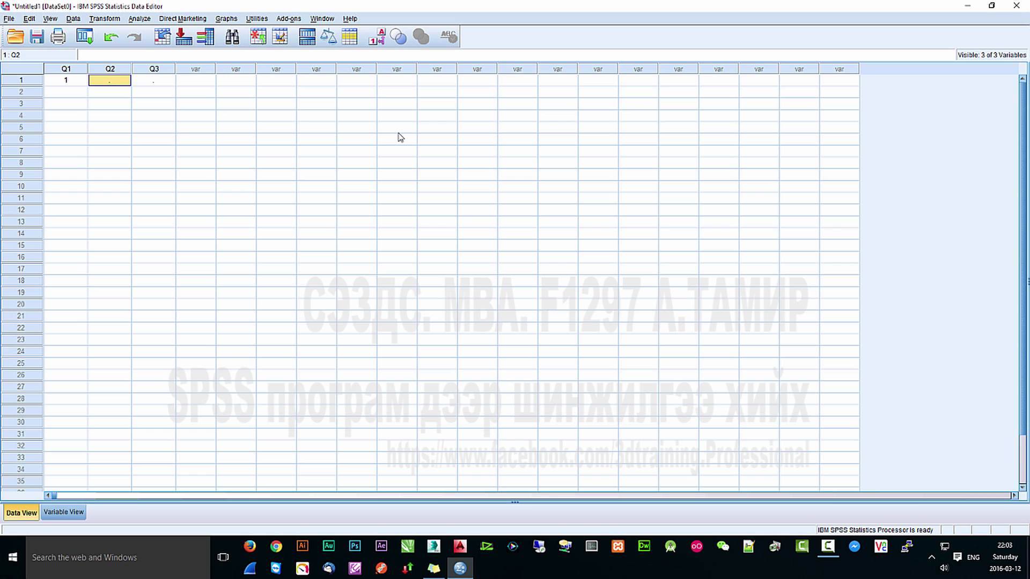
text(1)
key(Return)
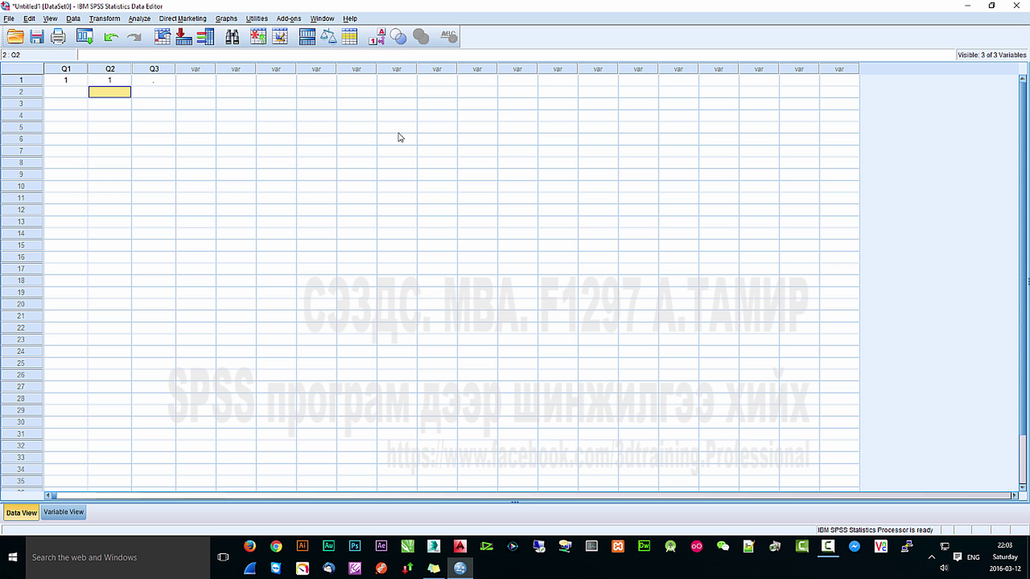
click(156, 82)
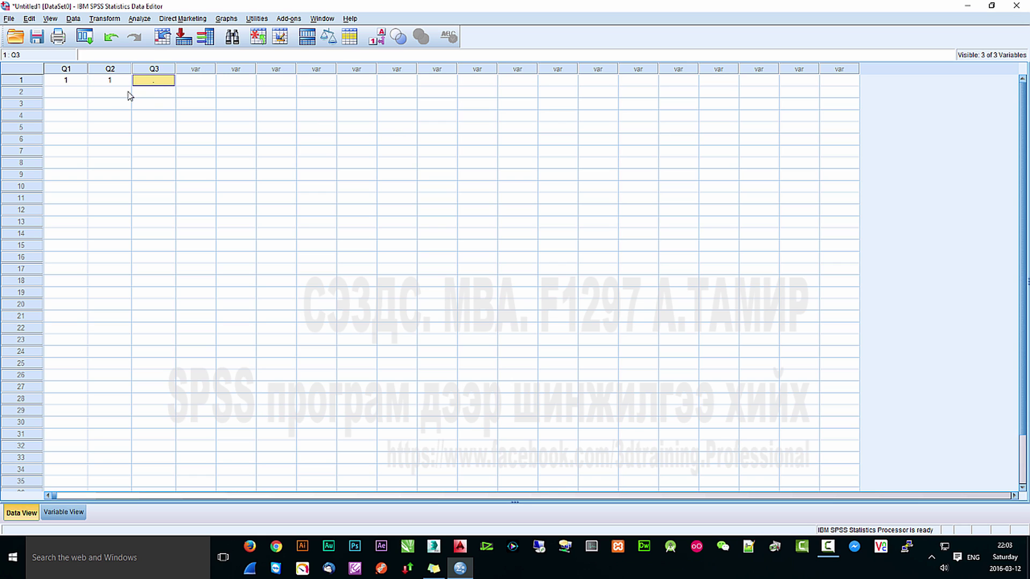
text(99)
key(Return)
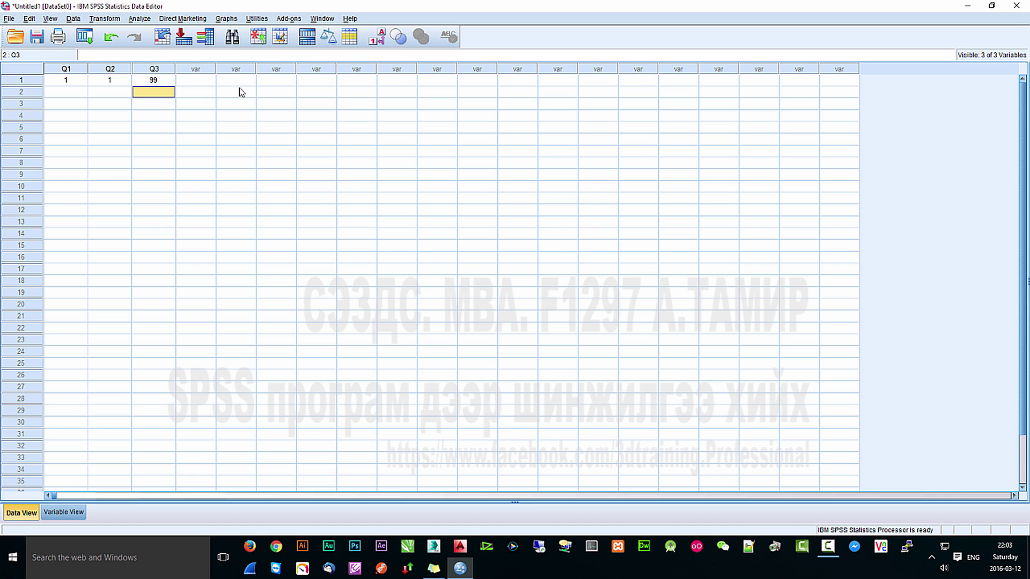
- Check the value labels defined for Q2 without changing them, and return to the data sheet
click(114, 84)
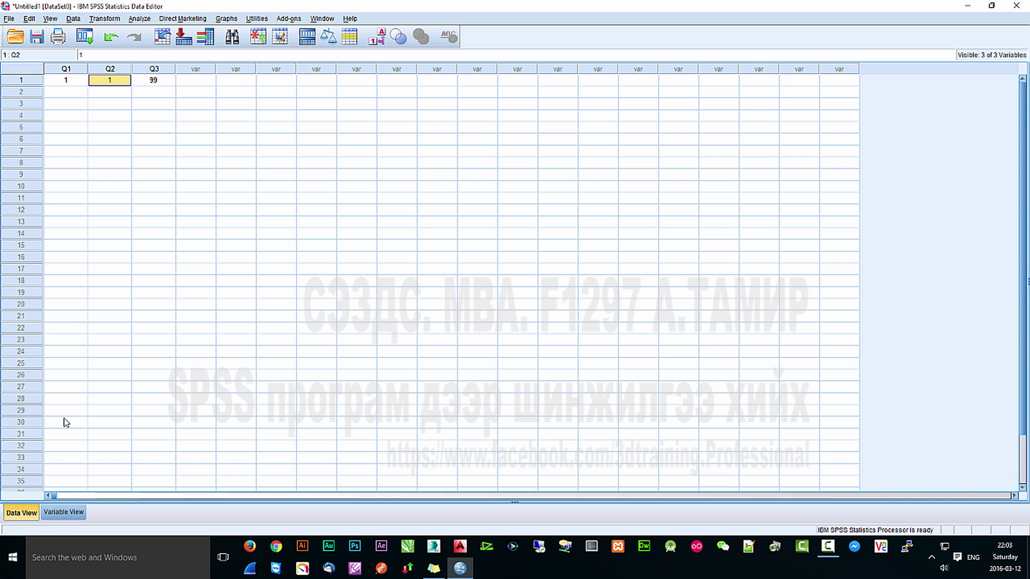
click(62, 512)
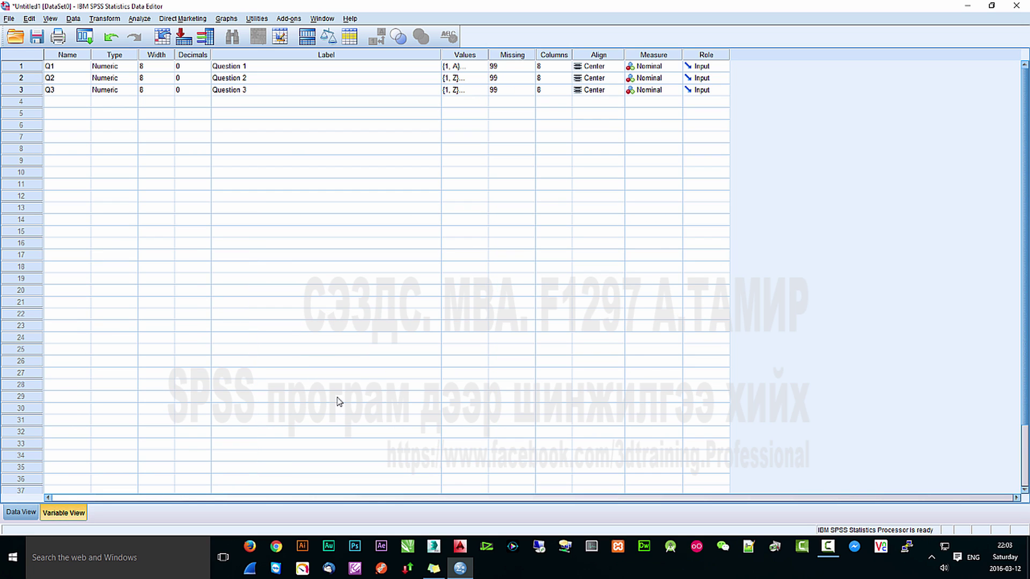
click(471, 80)
click(482, 78)
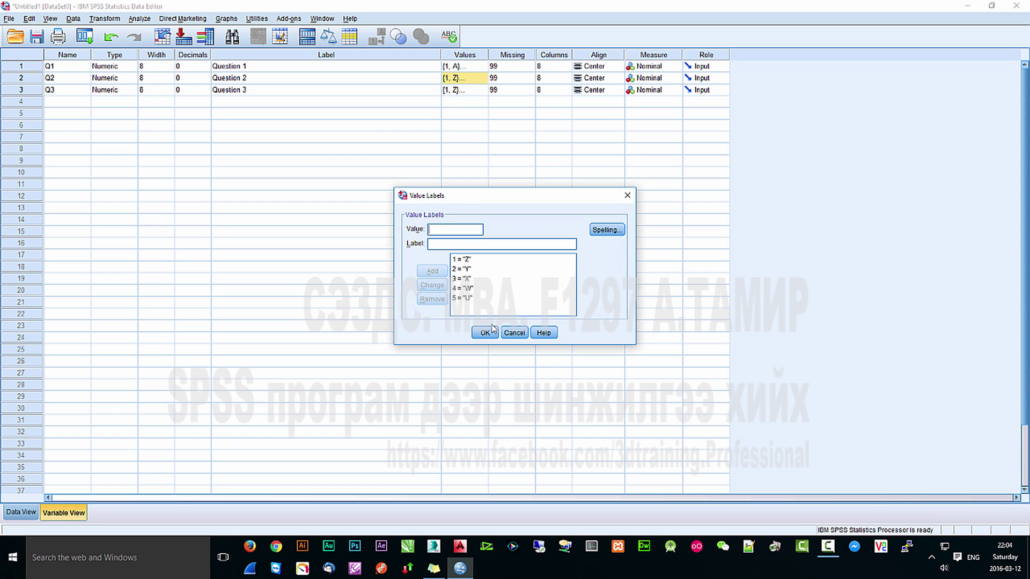
click(514, 332)
click(24, 512)
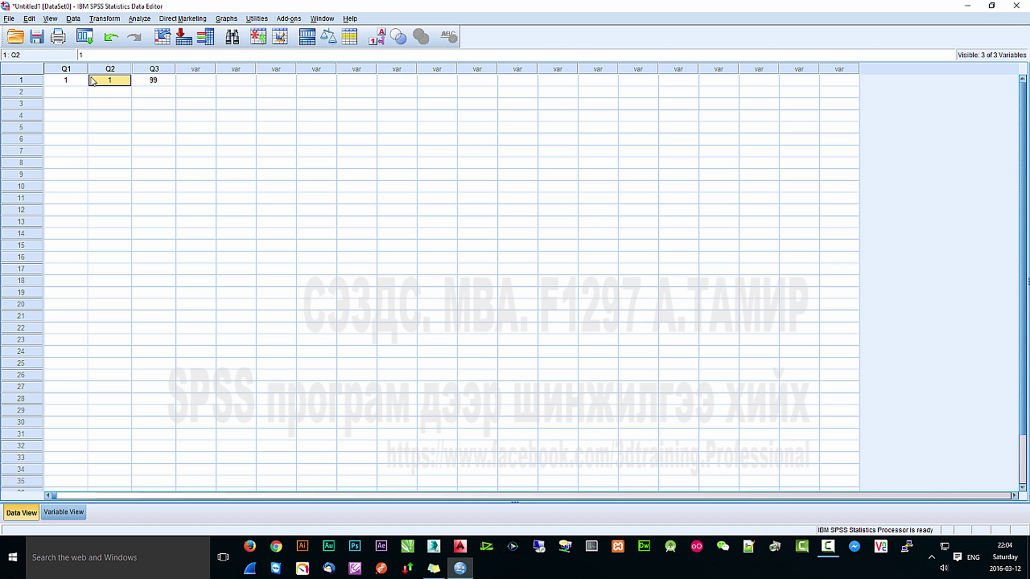
click(173, 179)
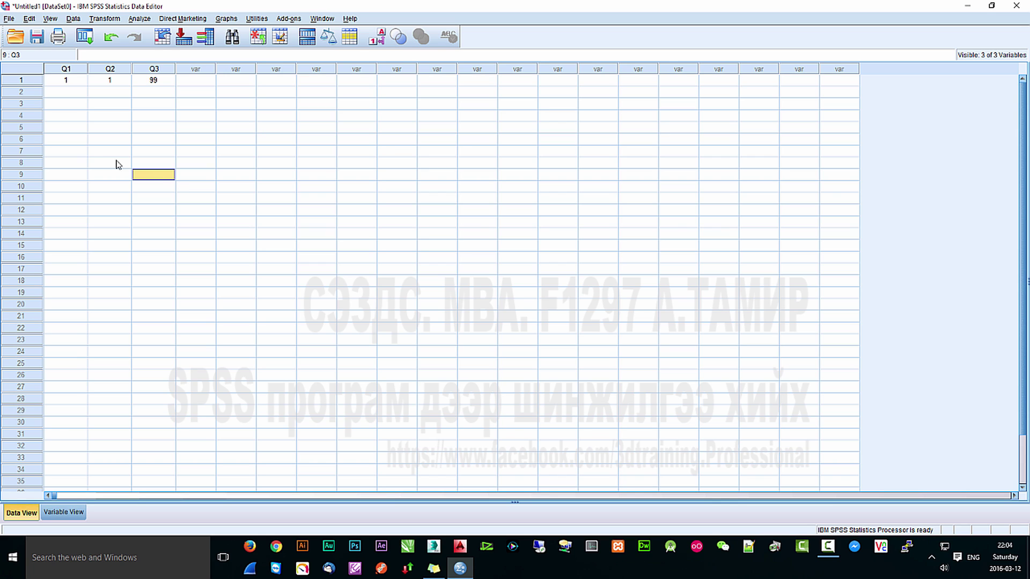
- Open the data file sudalgaa2016.sav from the Desktop folder
click(15, 37)
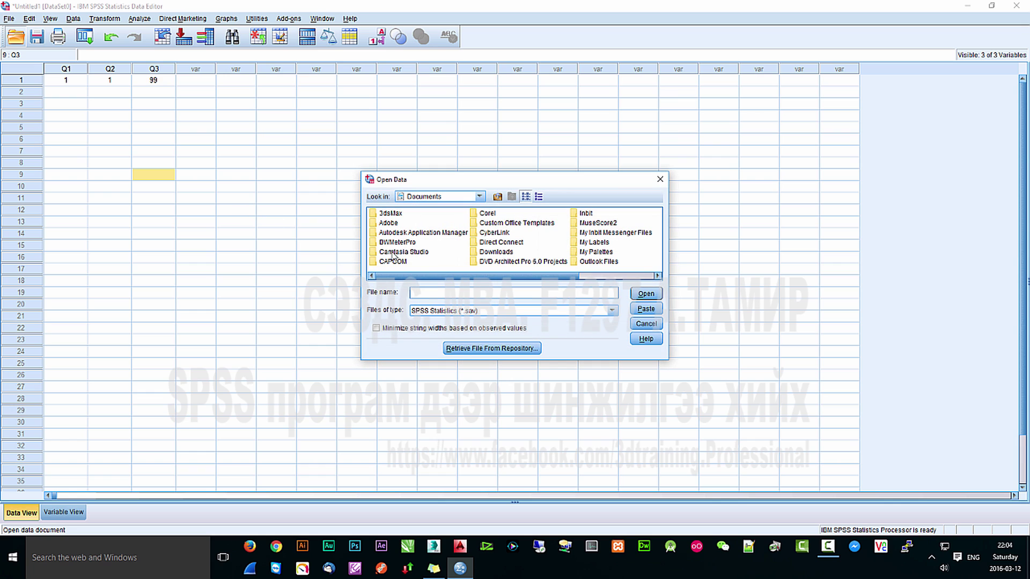
click(479, 196)
click(452, 217)
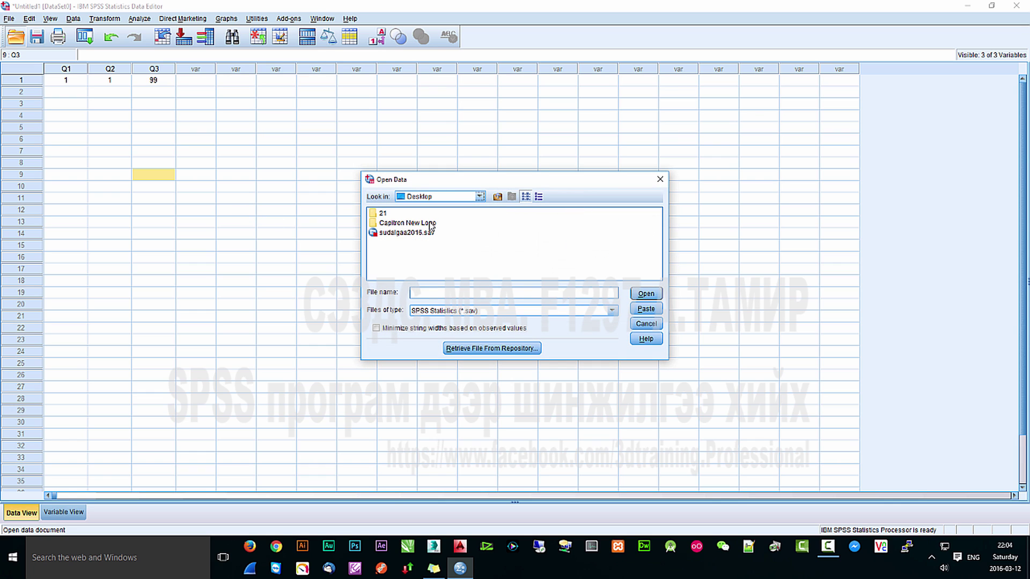
click(401, 233)
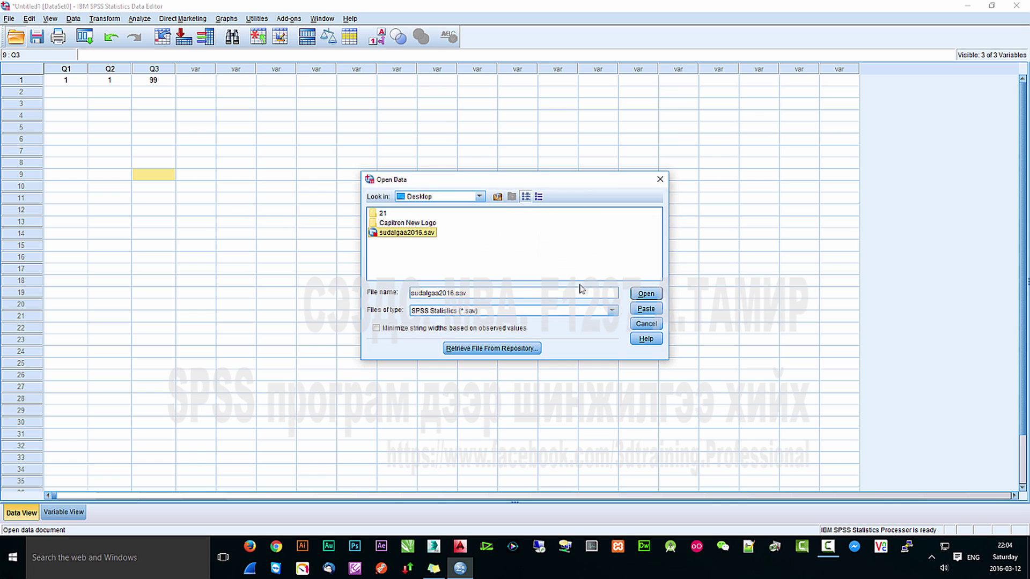
click(651, 298)
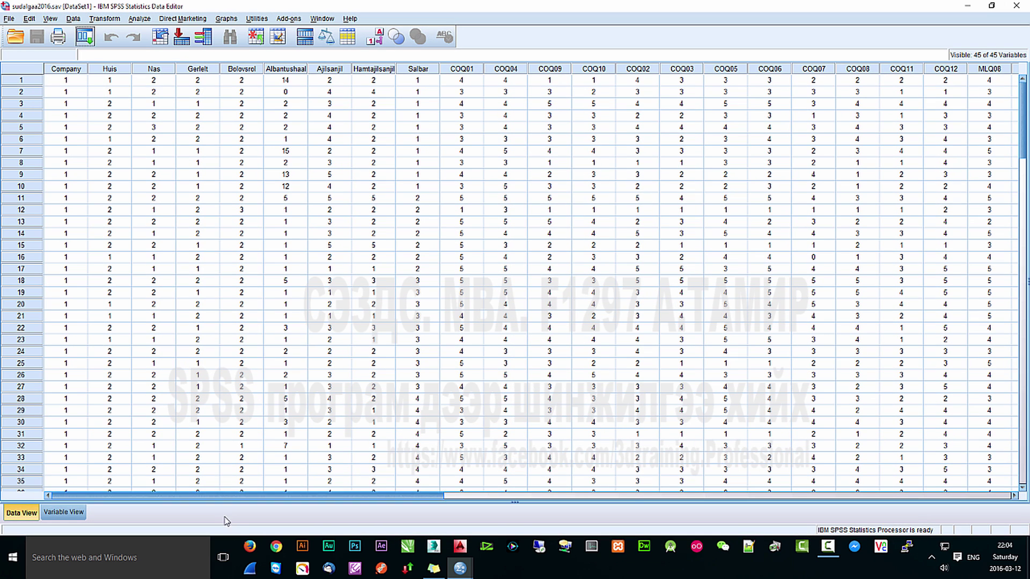
- Close the Untitled1 dataset without saving its changes
mouse_move(460, 568)
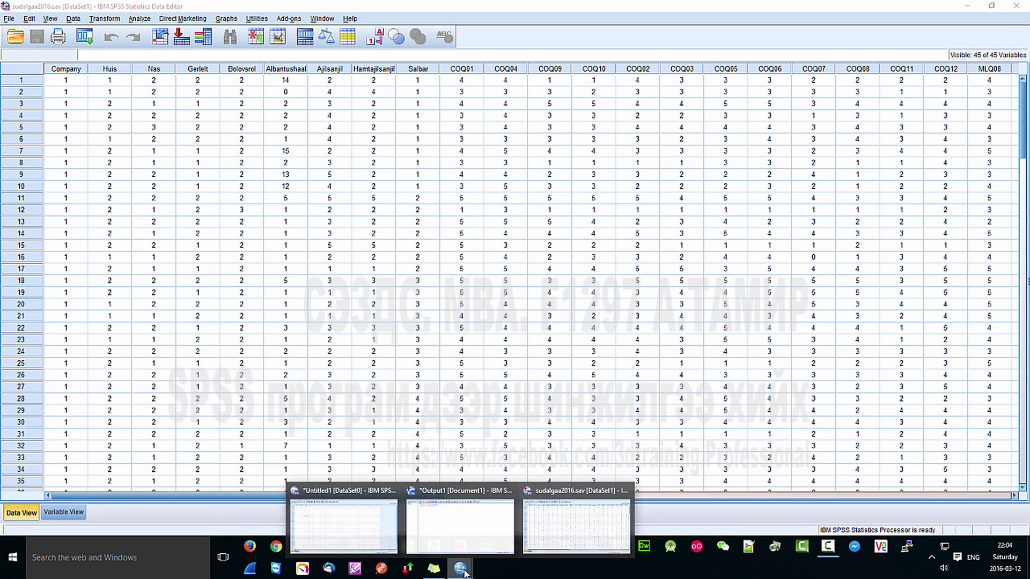
click(348, 531)
click(1009, 15)
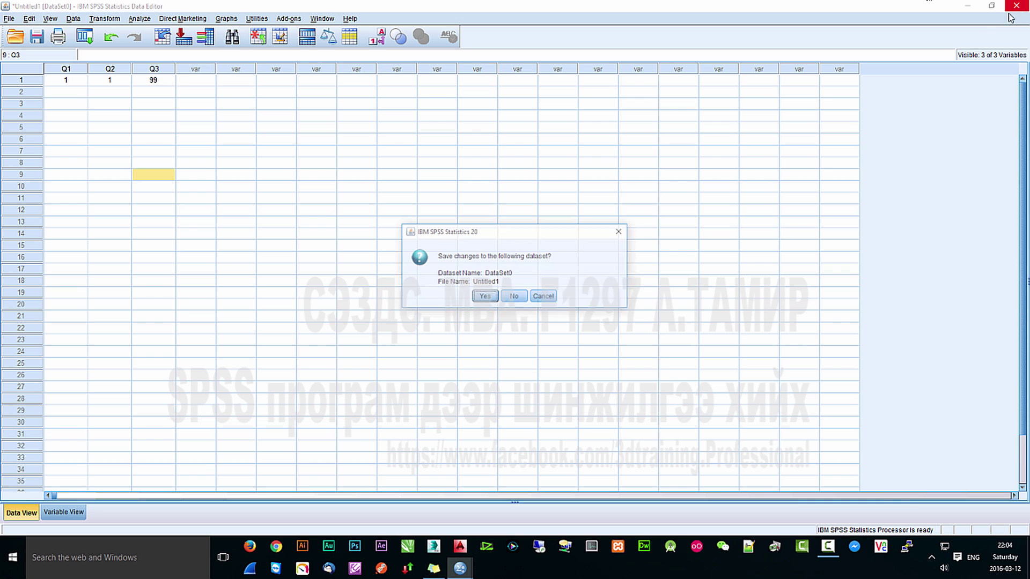
click(514, 296)
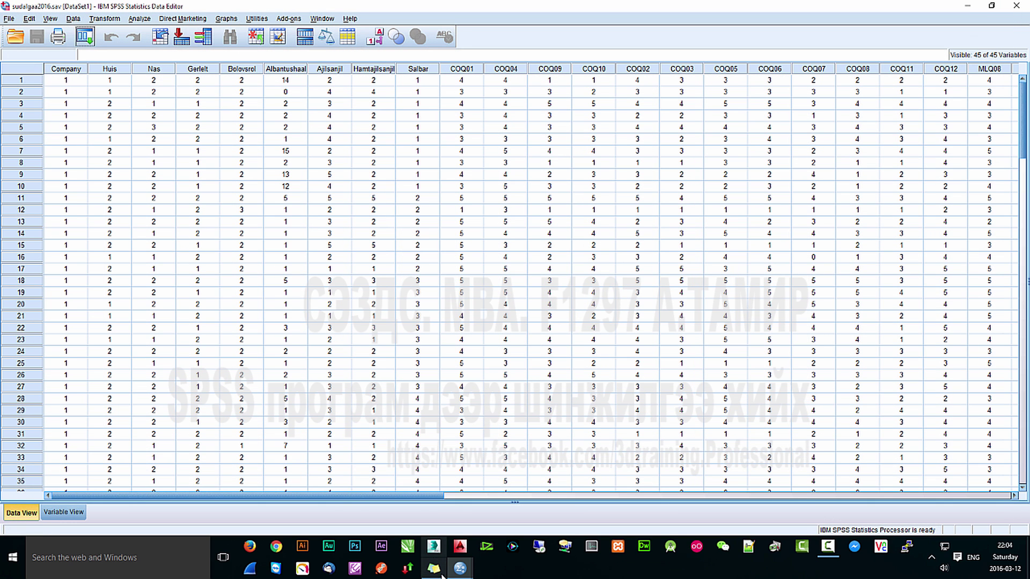
- Bring up the Output1 viewer window and examine the command log for the opened dataset
mouse_move(458, 559)
click(418, 527)
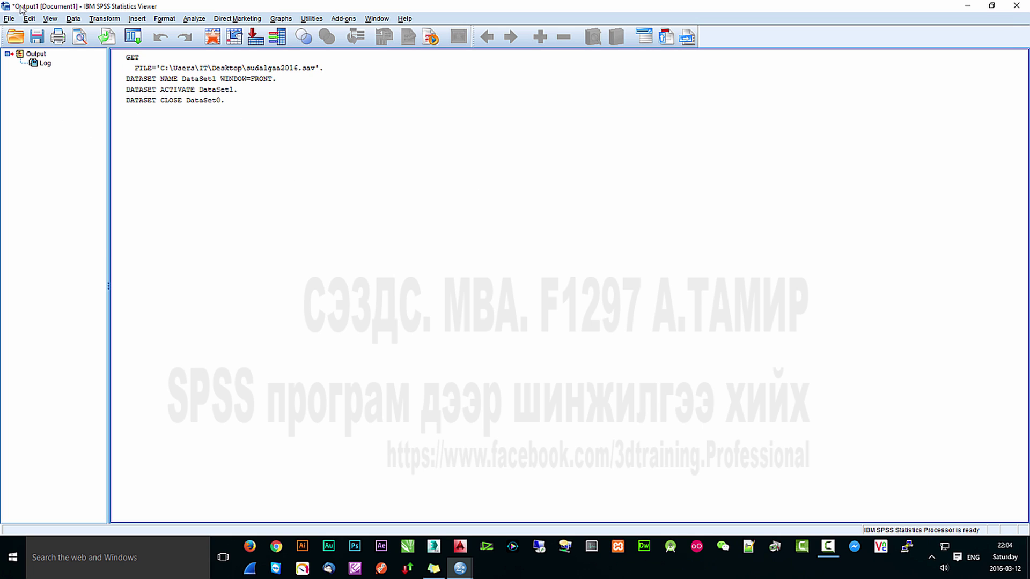
mouse_move(459, 567)
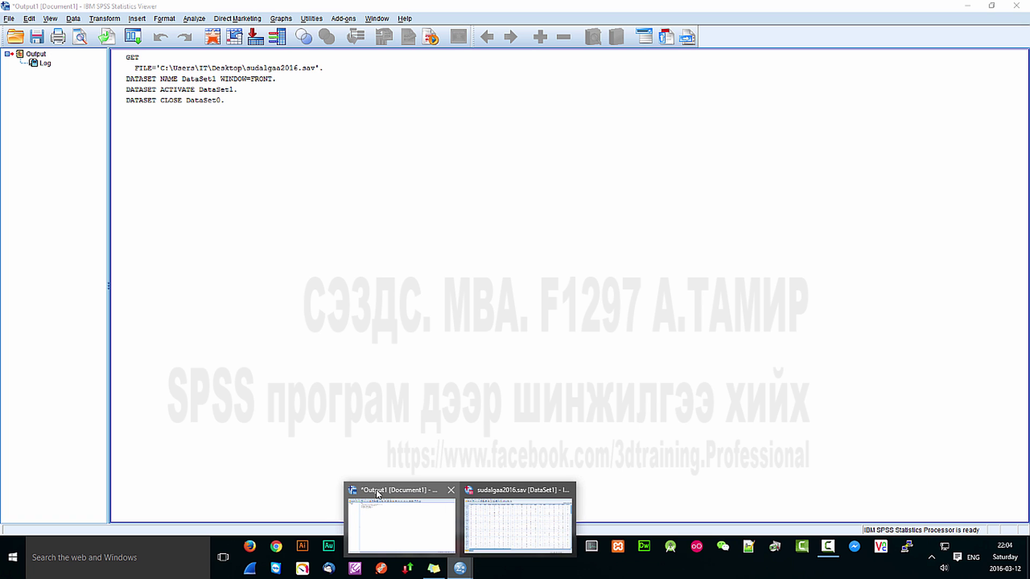
click(386, 523)
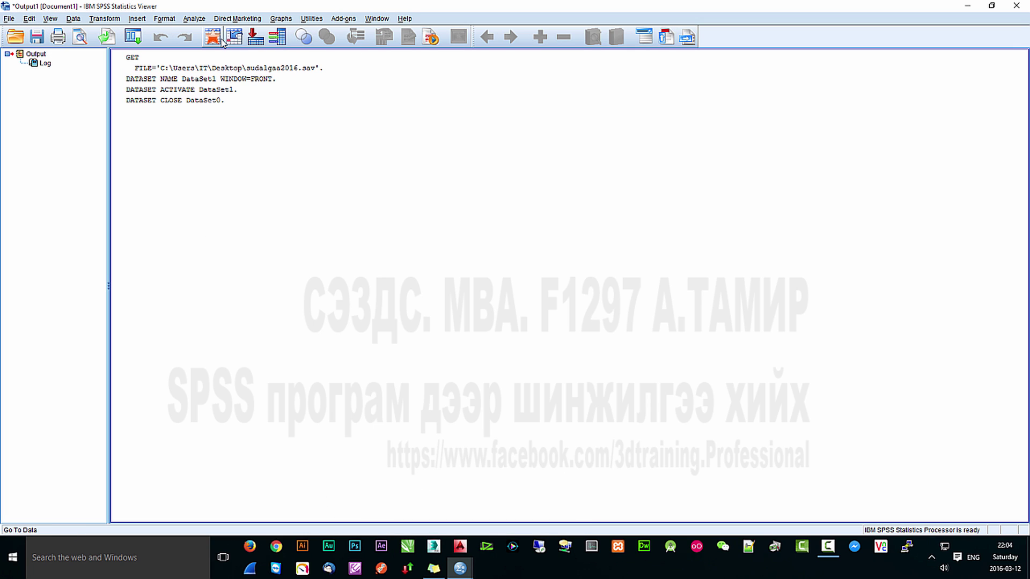
mouse_move(459, 568)
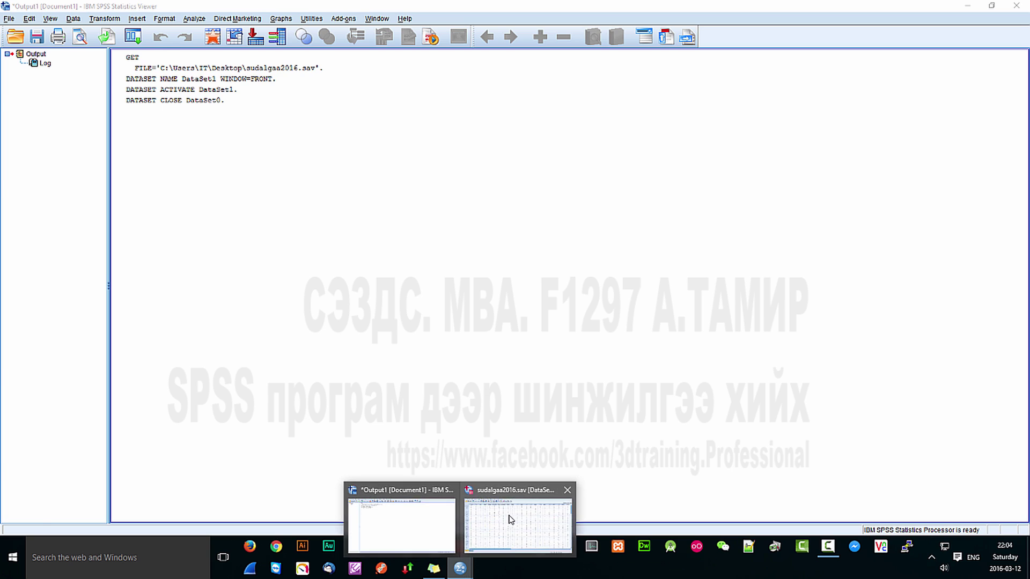
- Return to the sudalgaa2016.sav dataset and look through its coded questionnaire records
click(510, 519)
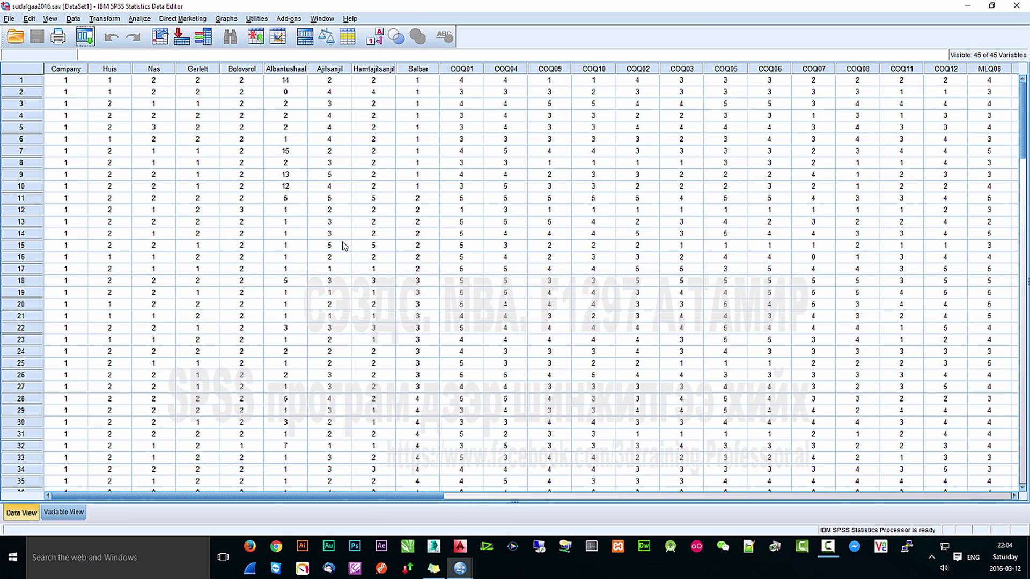
scroll(252, 216, down, 17)
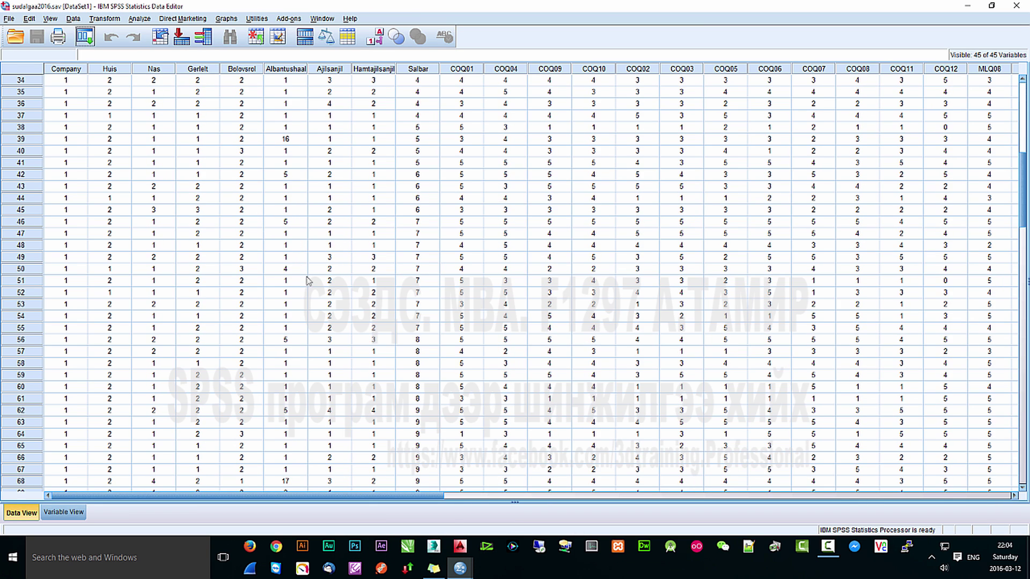
scroll(308, 283, down, 17)
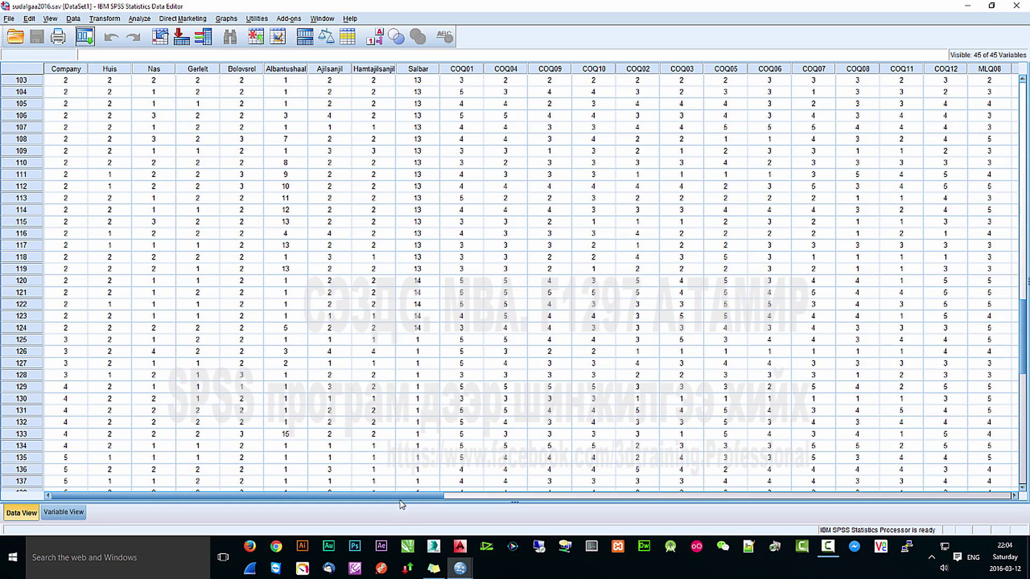
mouse_move(421, 496)
mouse_down()
mouse_move(683, 486)
mouse_move(812, 493)
mouse_move(439, 499)
mouse_up()
drag(377, 520, 345, 520)
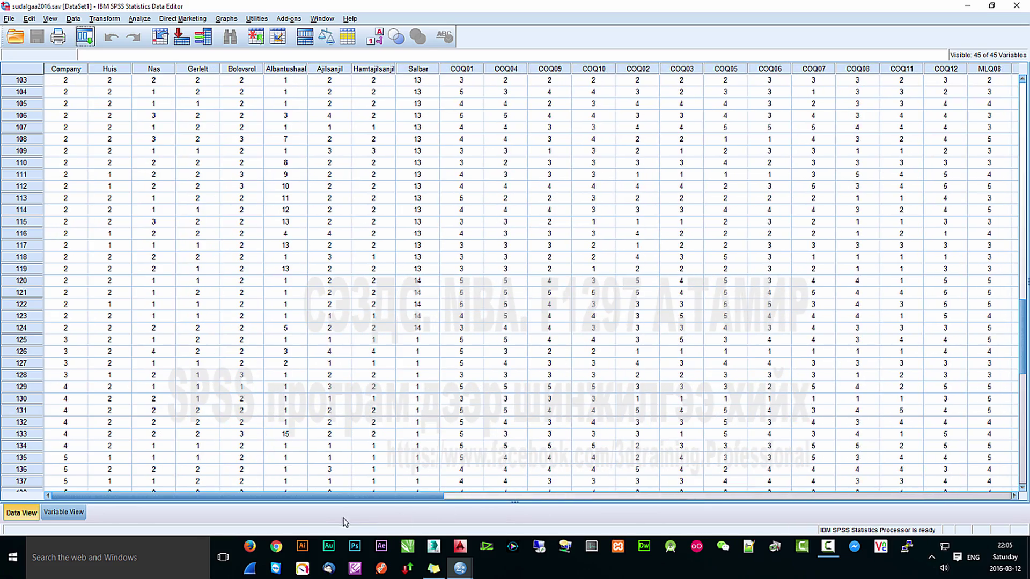
- Look briefly at the dataset's variable definitions, leave the decimals setting unchanged, and return to the data sheet
click(64, 514)
click(209, 336)
click(205, 335)
click(22, 511)
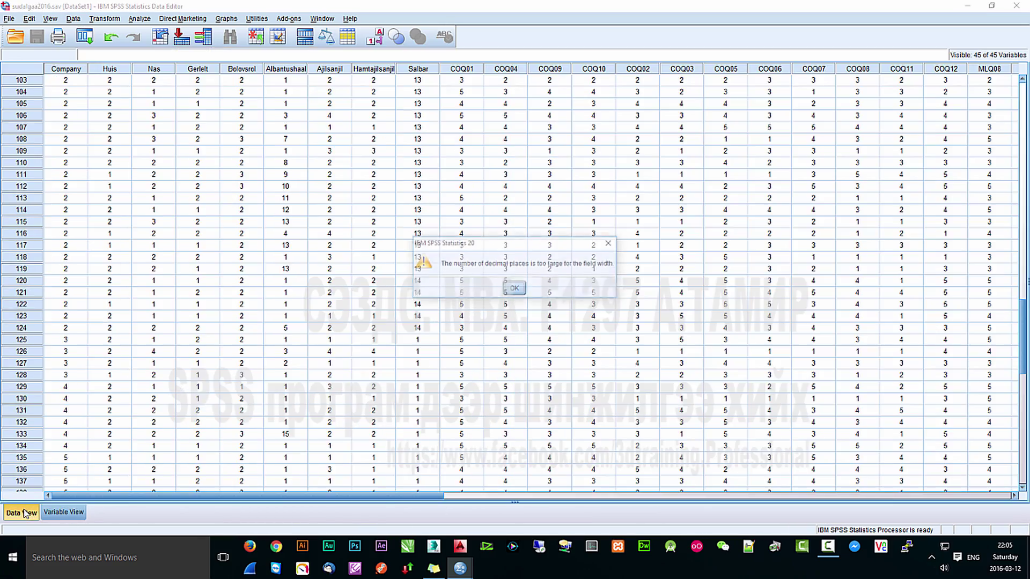
click(513, 288)
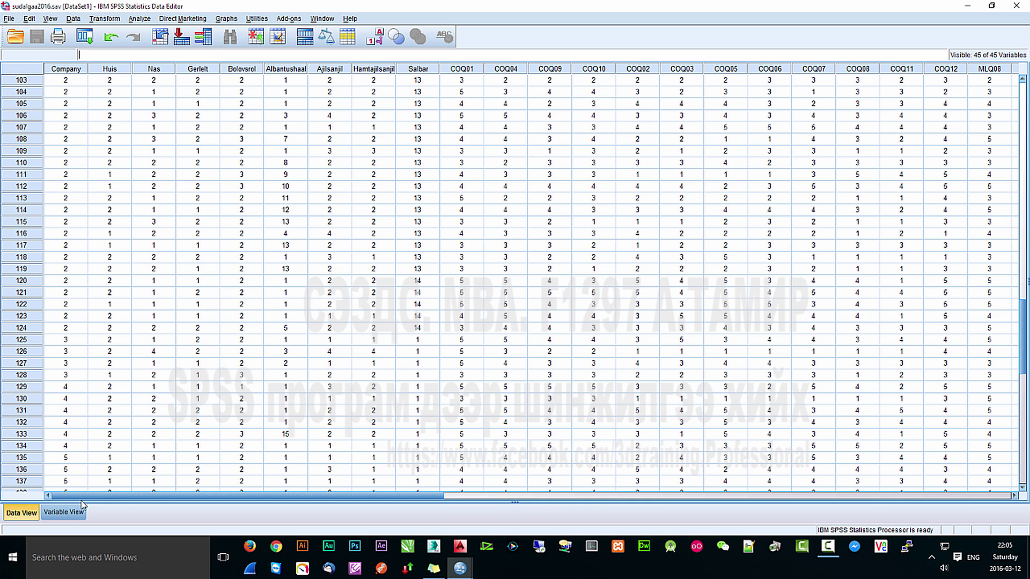
click(58, 514)
click(27, 513)
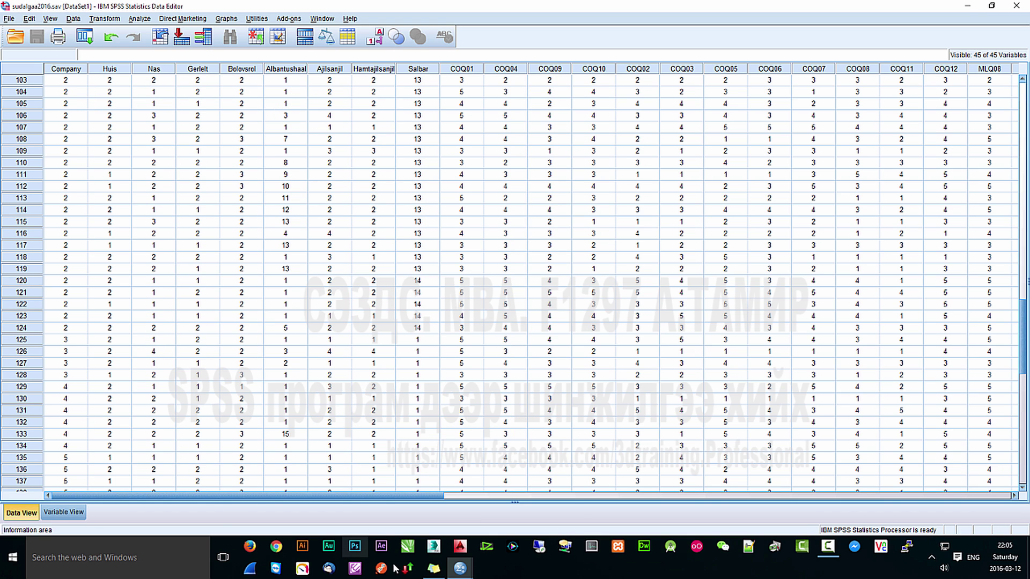
- From the Output1 viewer, start a Frequencies analysis on the variables "tanii nas?" (Nas) and "heden jil ajilasan be?"
mouse_move(461, 568)
click(420, 542)
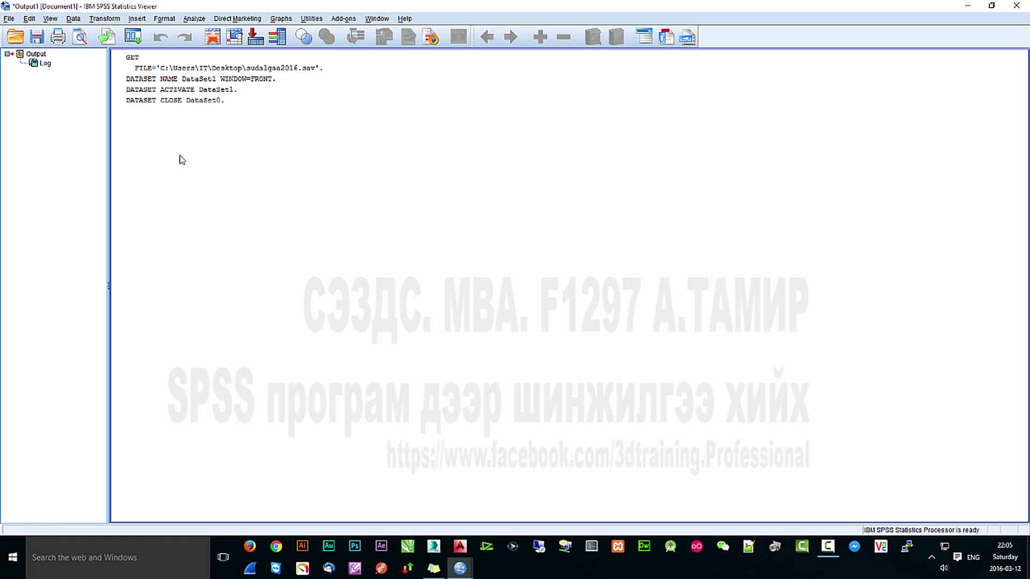
click(194, 19)
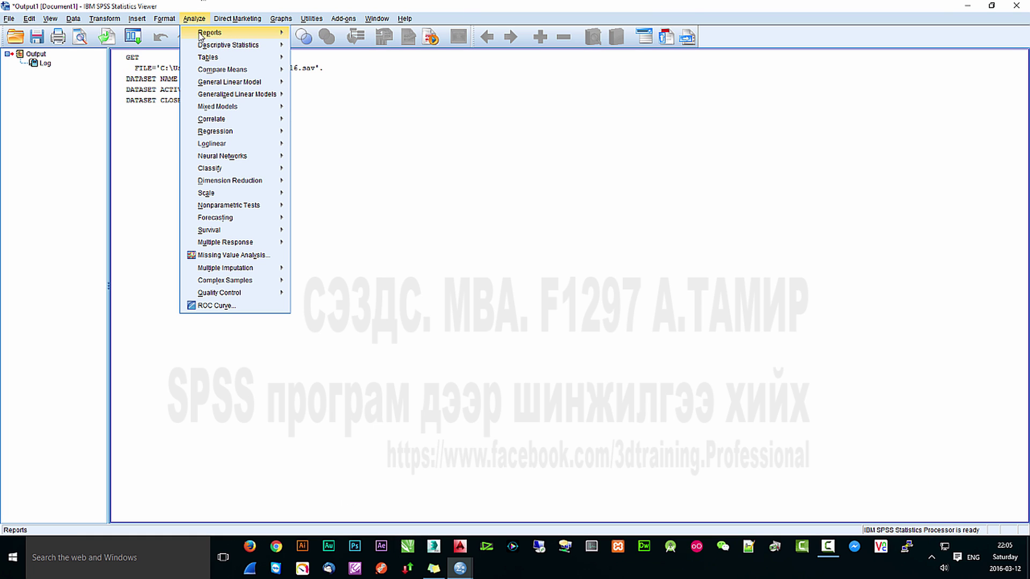
mouse_move(240, 62)
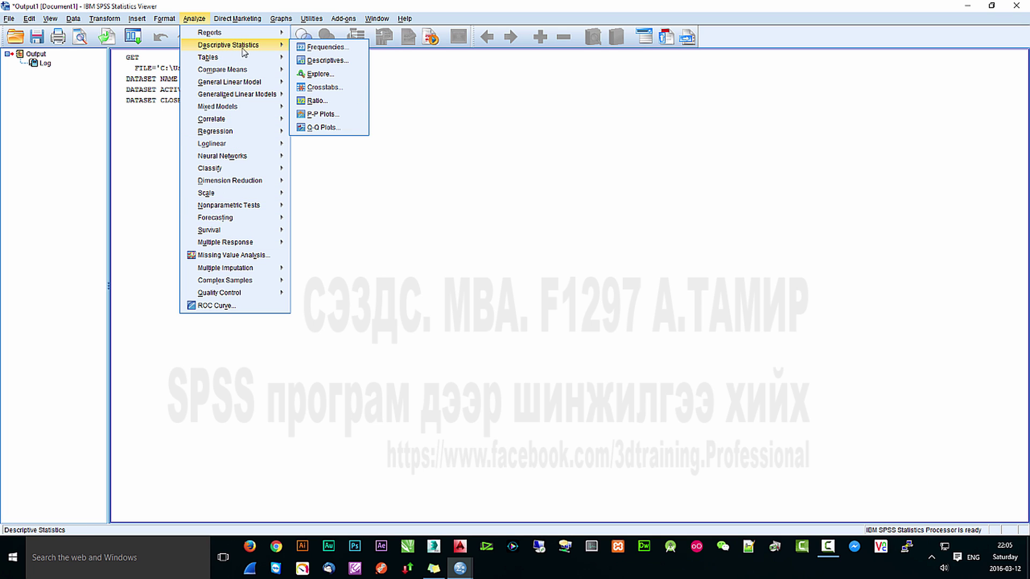
click(356, 51)
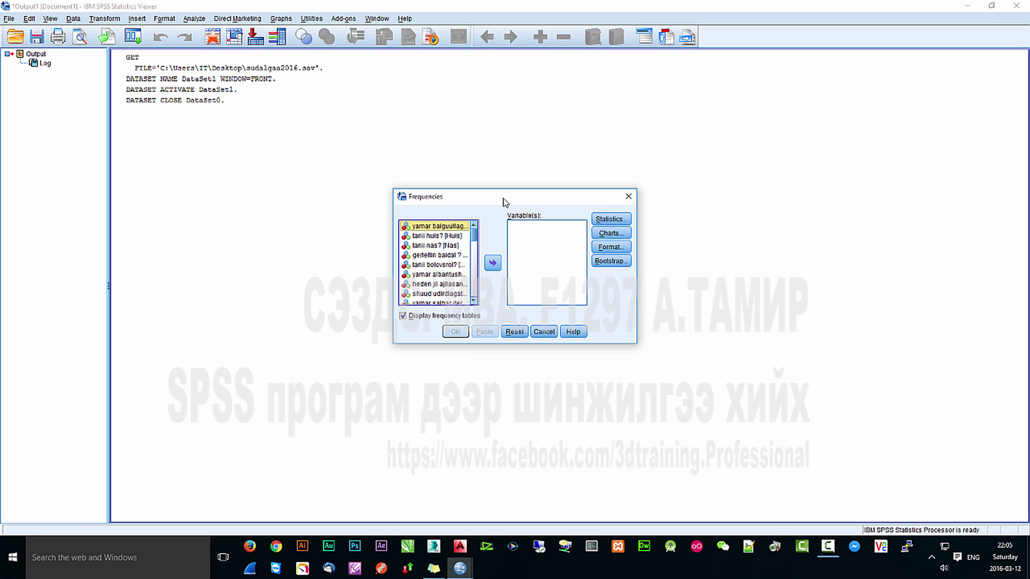
drag(503, 203, 498, 203)
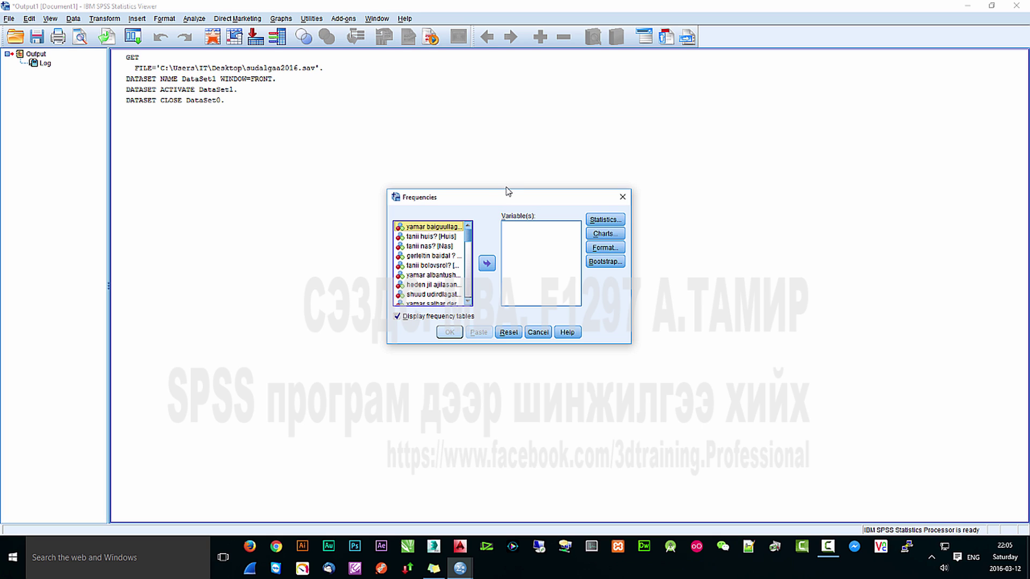
click(430, 247)
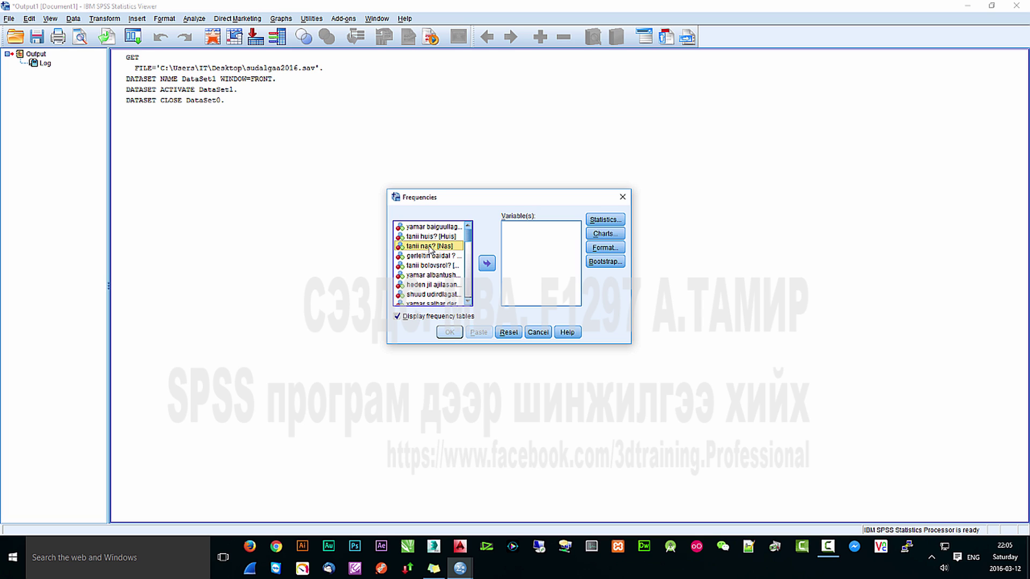
click(486, 263)
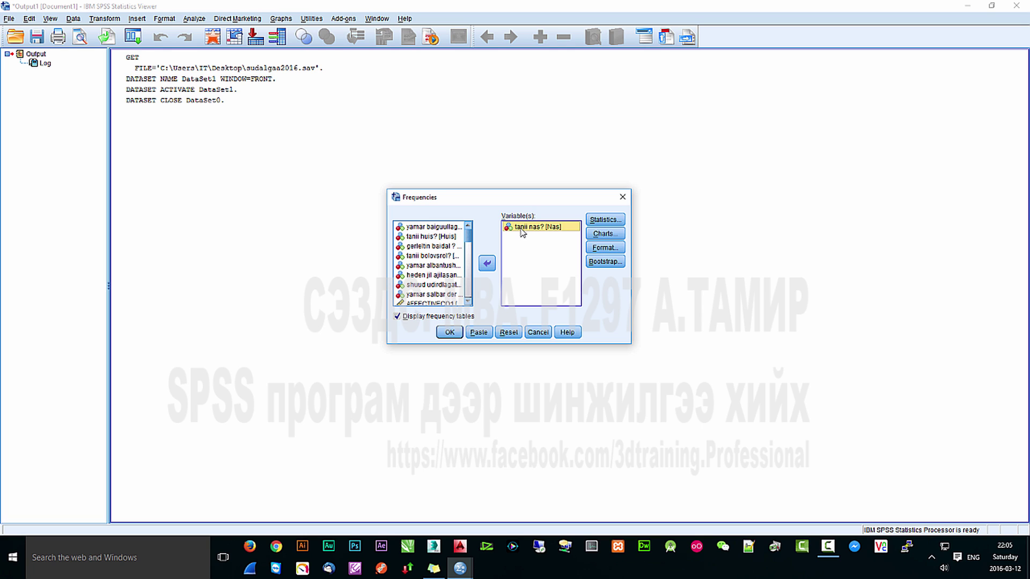
click(428, 275)
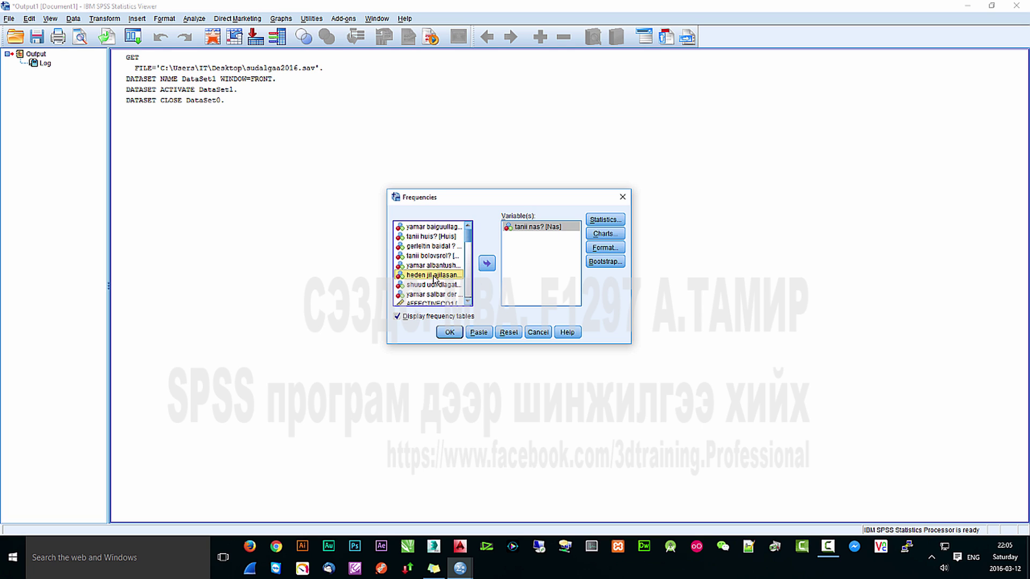
click(487, 264)
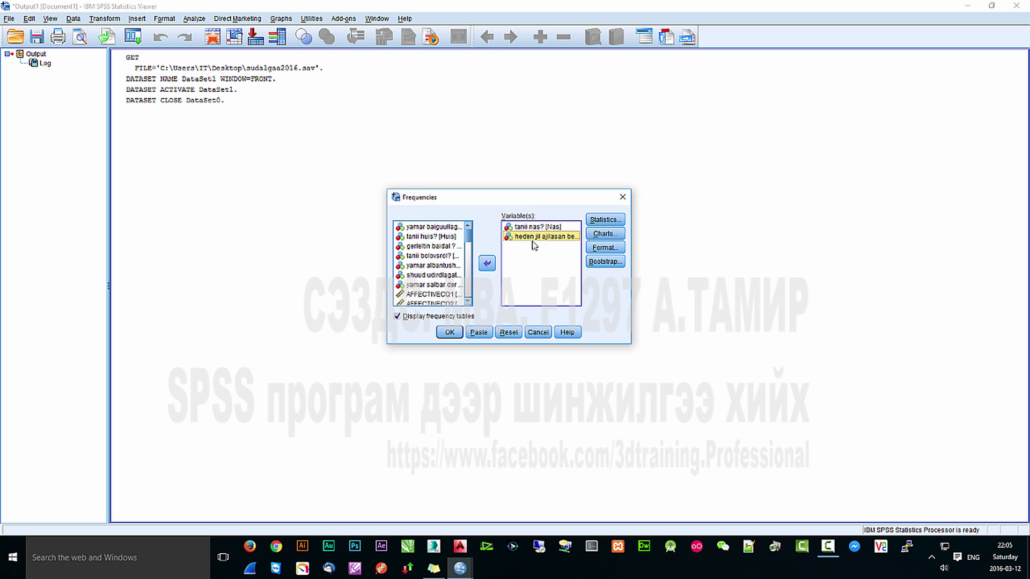
- Request the mean, median, mode, standard deviation, variance, range, minimum, maximum, standard error of the mean, skewness and kurtosis for the Frequencies analysis
click(605, 219)
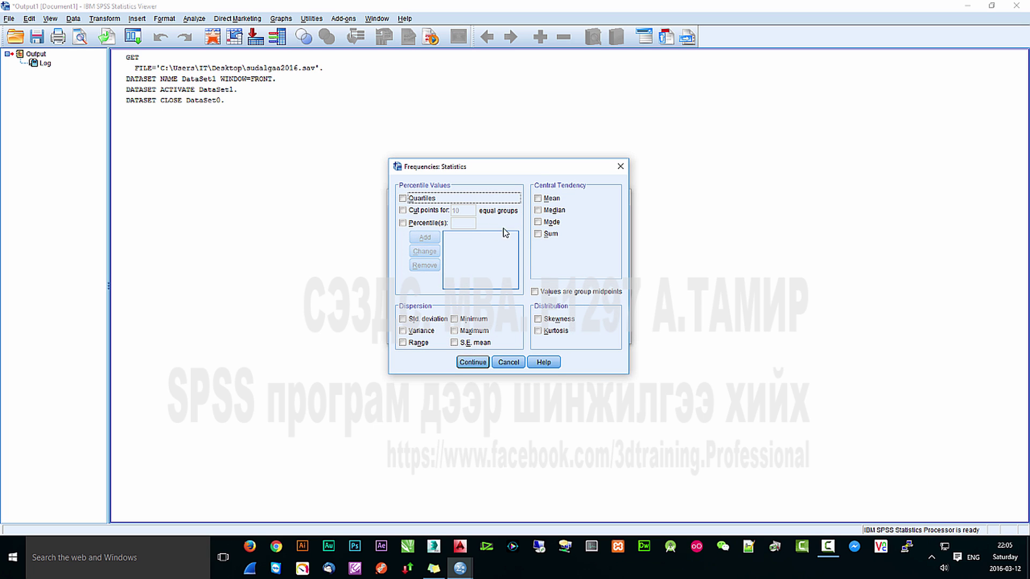
click(552, 199)
click(554, 211)
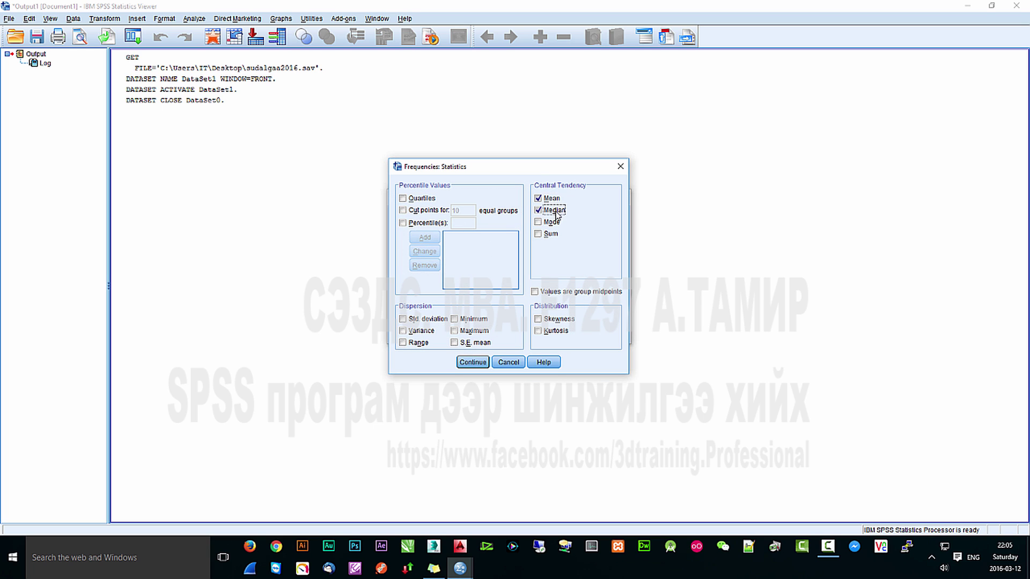
click(554, 223)
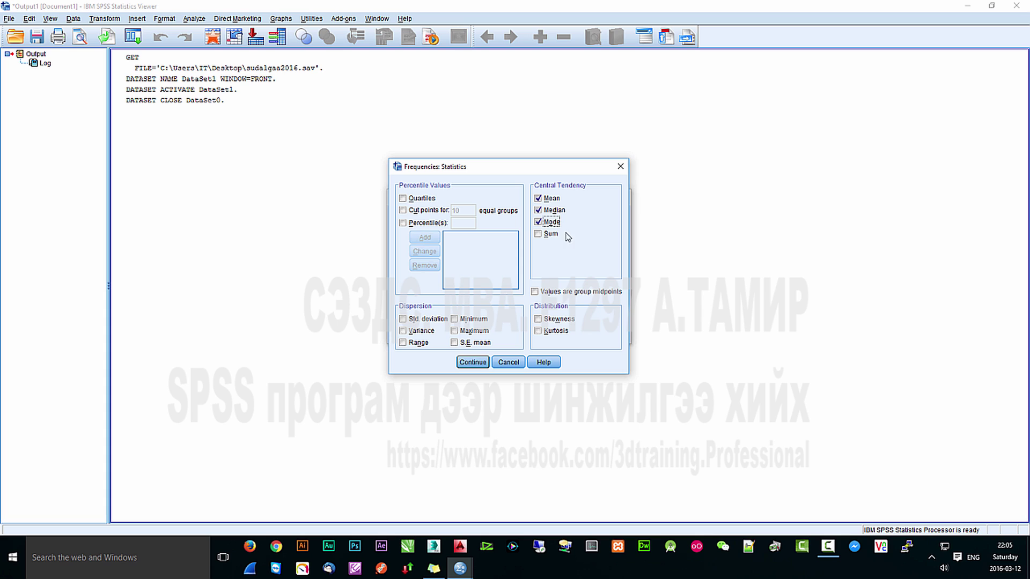
click(427, 319)
click(420, 331)
click(418, 342)
click(466, 343)
click(467, 331)
click(467, 319)
click(552, 331)
click(555, 319)
click(473, 362)
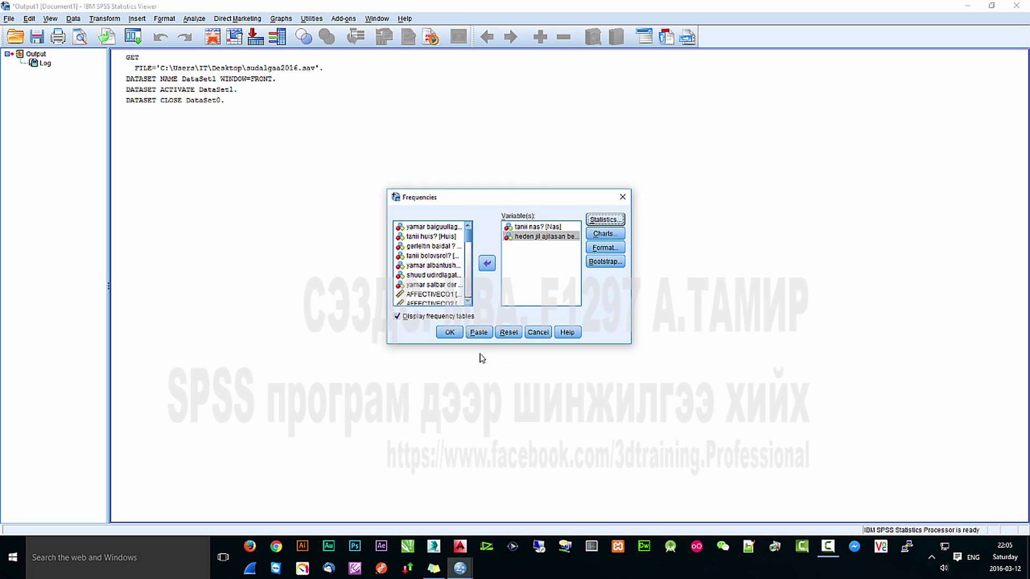
- Choose pie charts showing frequencies as the chart type for the Frequencies analysis
click(600, 234)
click(472, 244)
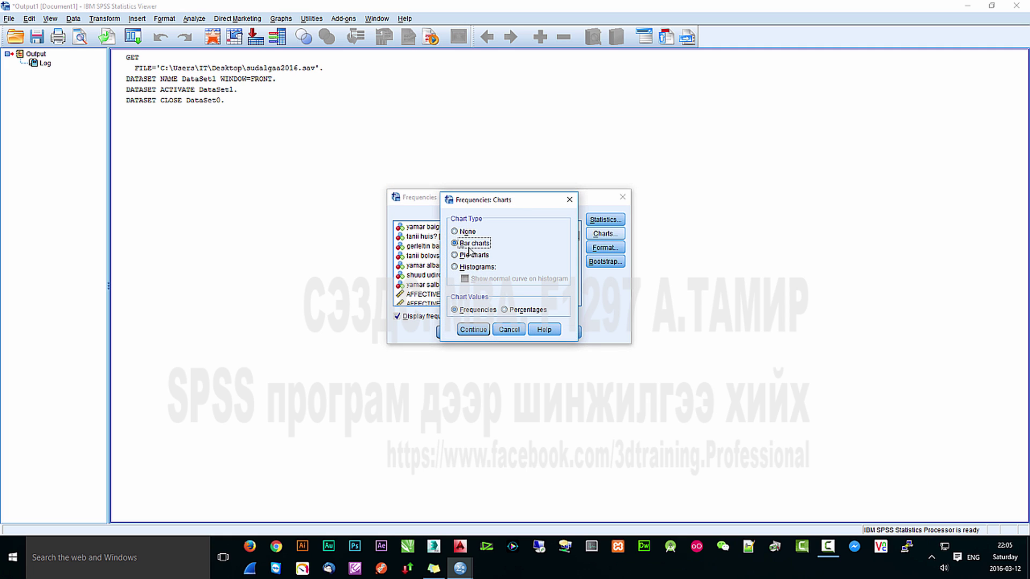
click(471, 256)
click(463, 267)
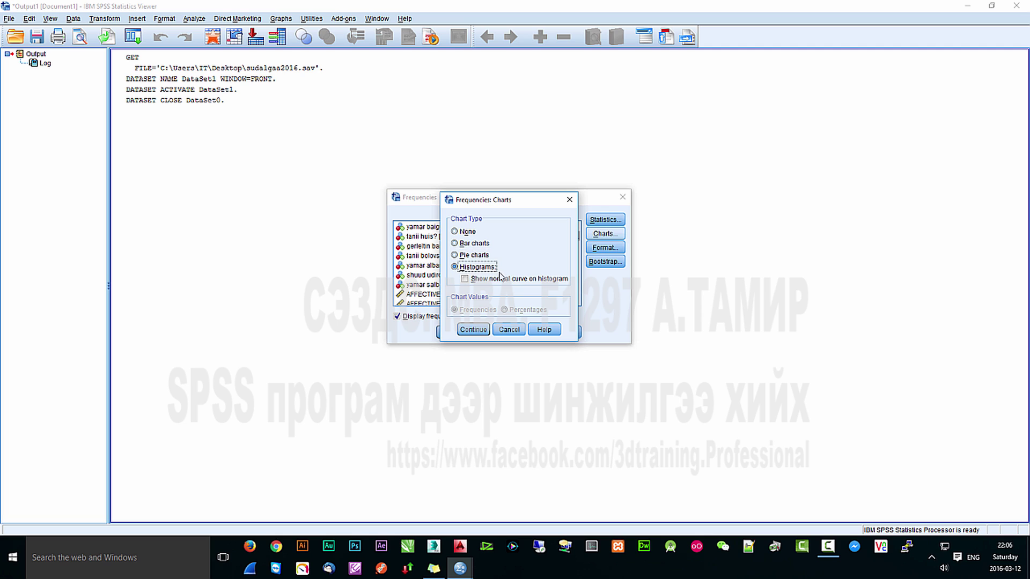
click(474, 256)
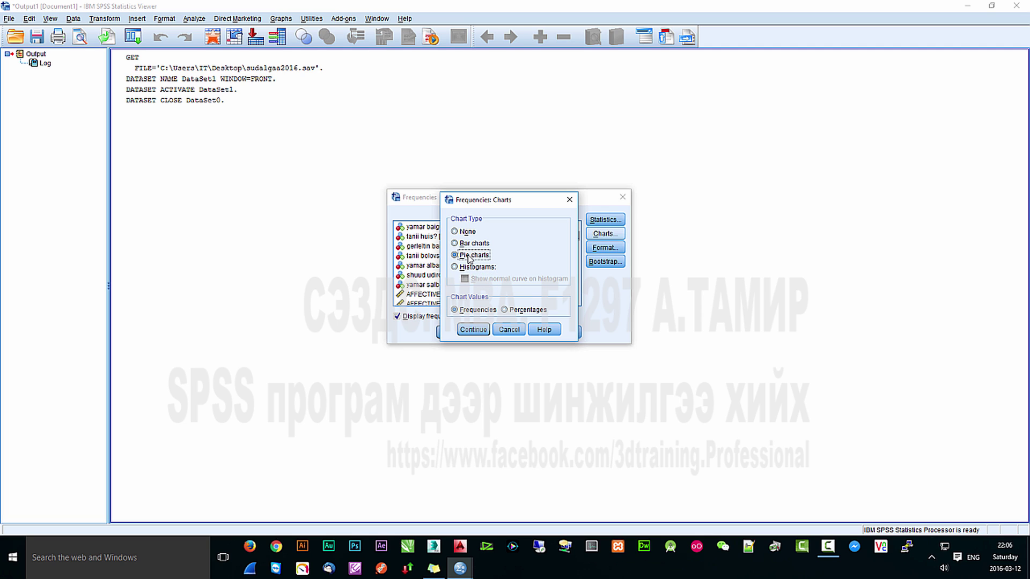
click(475, 329)
- Keep the default format settings, check the Bootstrap options, and run the Frequencies analysis
click(605, 248)
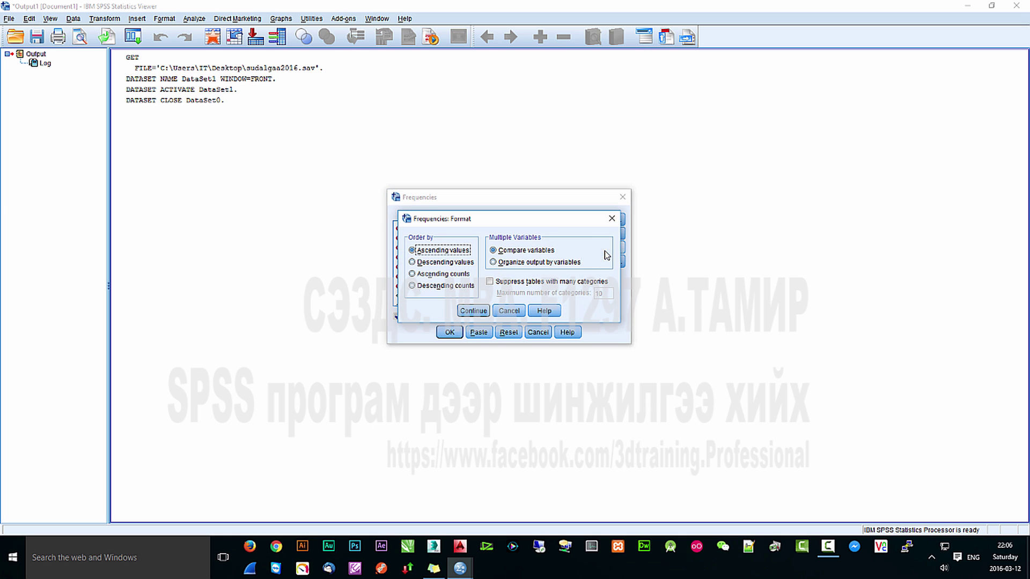
click(473, 311)
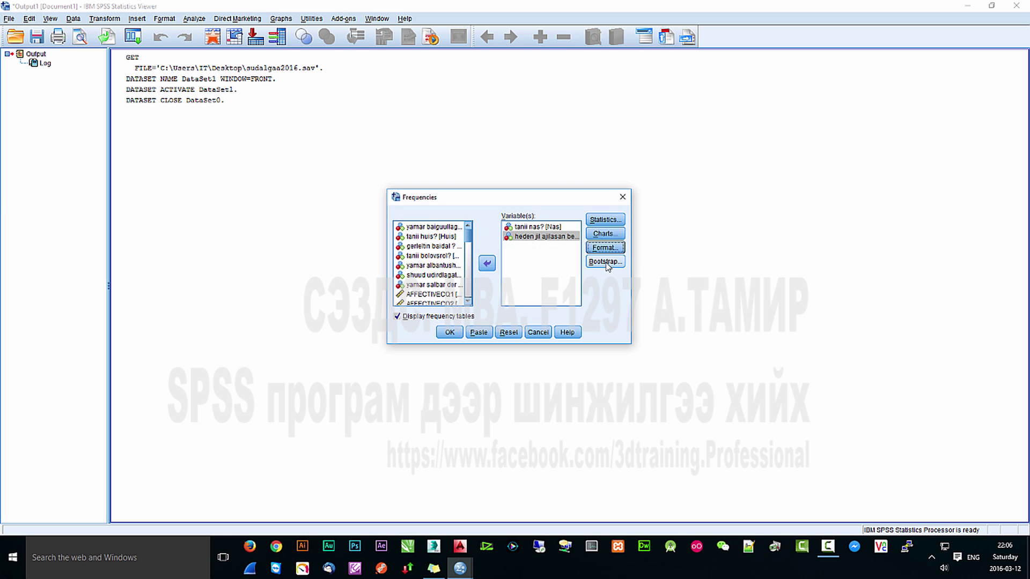
click(606, 263)
click(474, 400)
click(453, 333)
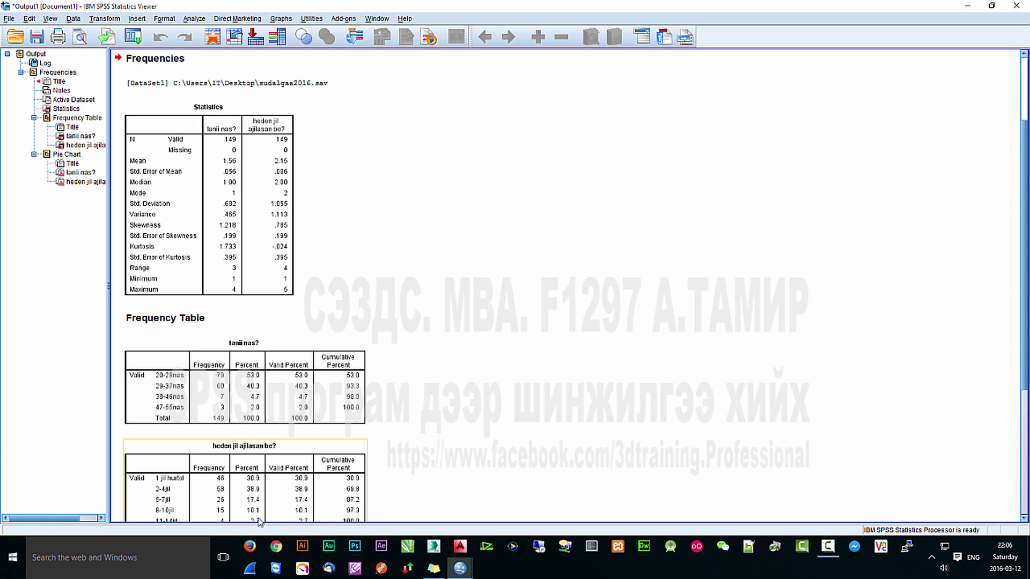
- Check the value labels defined for the Nas variable in the dataset without changing them
mouse_move(464, 569)
click(508, 523)
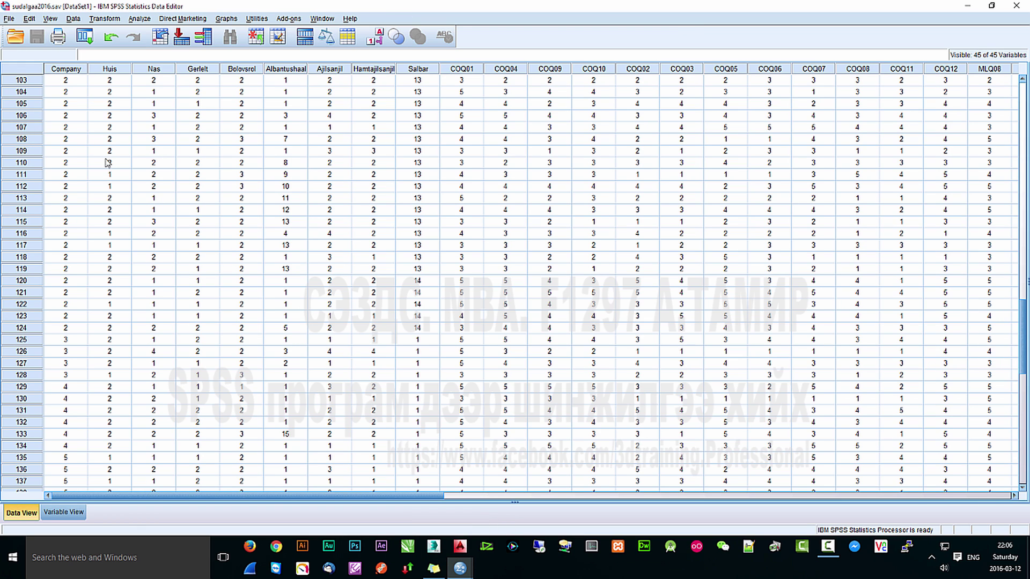
click(63, 512)
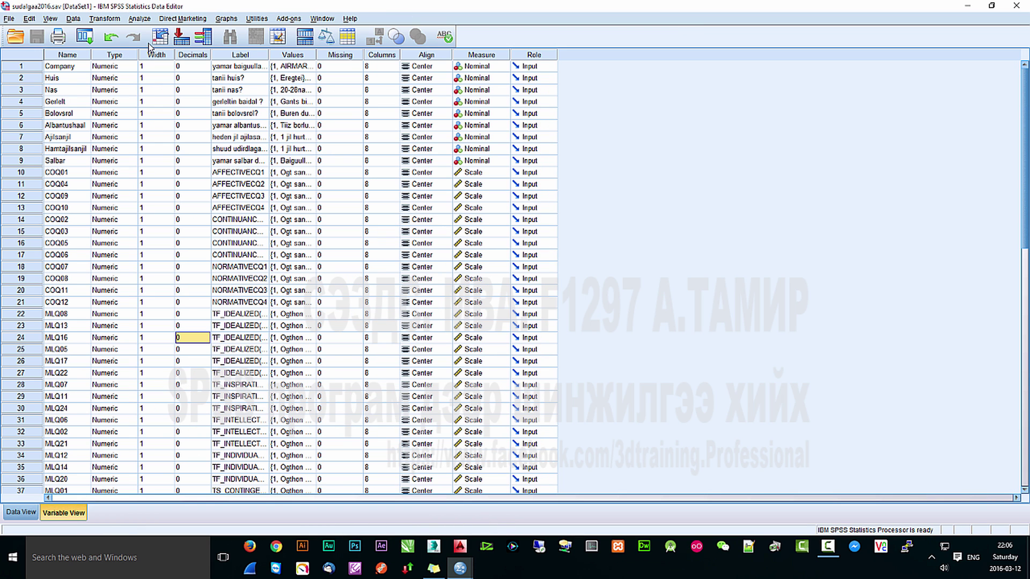
click(59, 91)
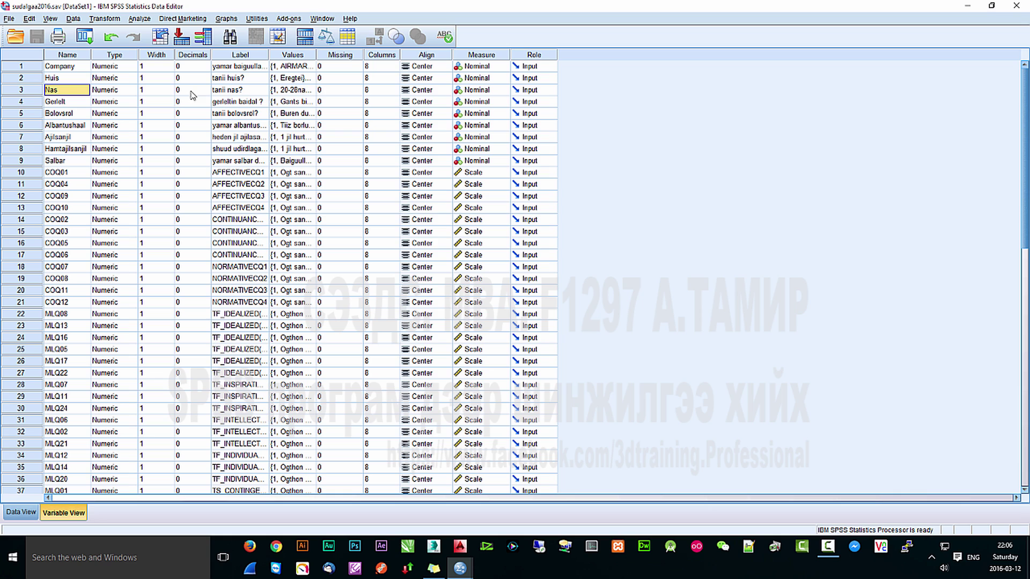
double_click(308, 92)
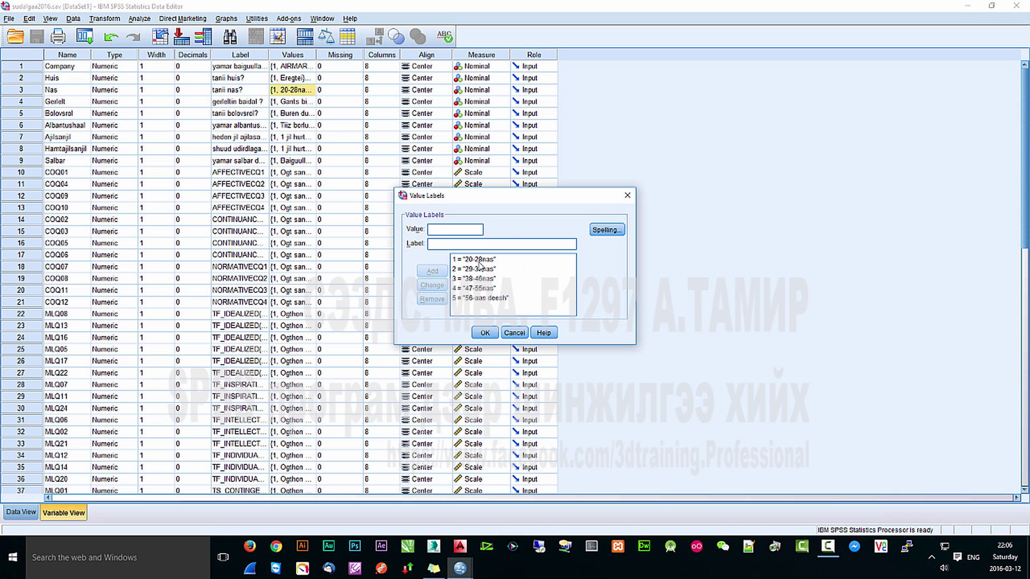
click(474, 260)
click(467, 270)
click(514, 334)
click(514, 333)
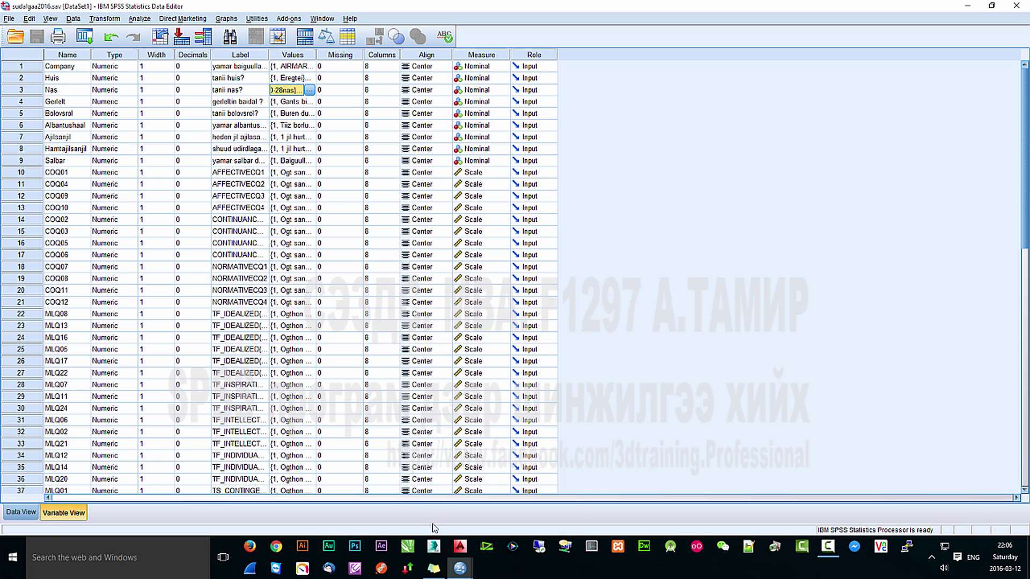
- Return to the Output1 viewer and examine the statistics table, both frequency tables and the pie charts
mouse_move(452, 569)
click(413, 528)
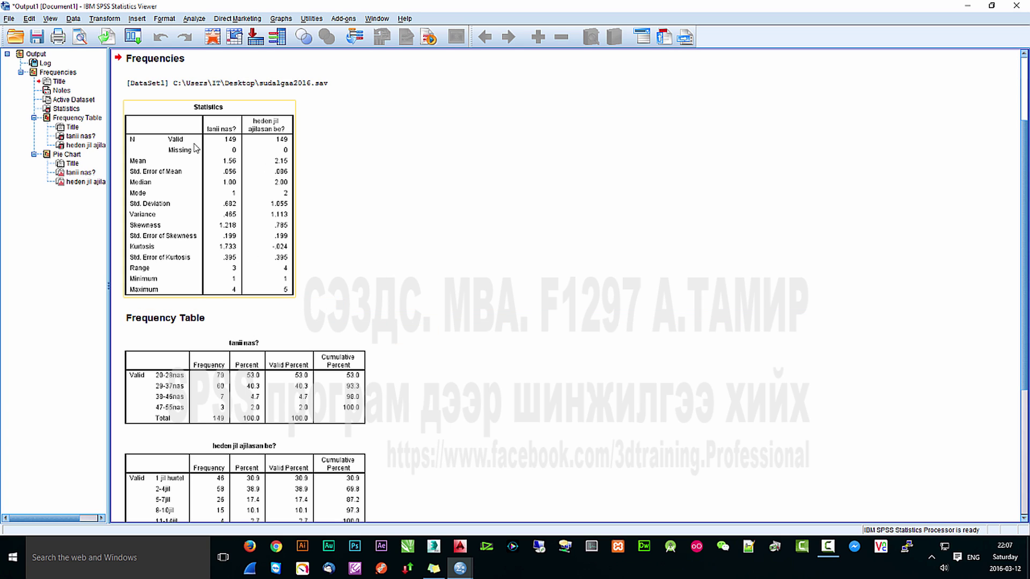
scroll(316, 274, down, 3)
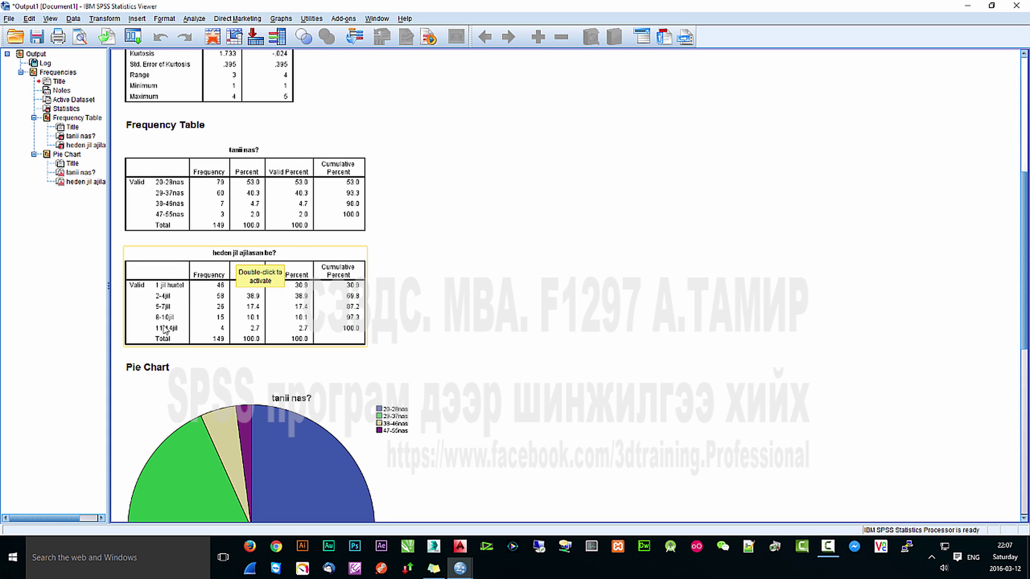
scroll(257, 289, down, 2)
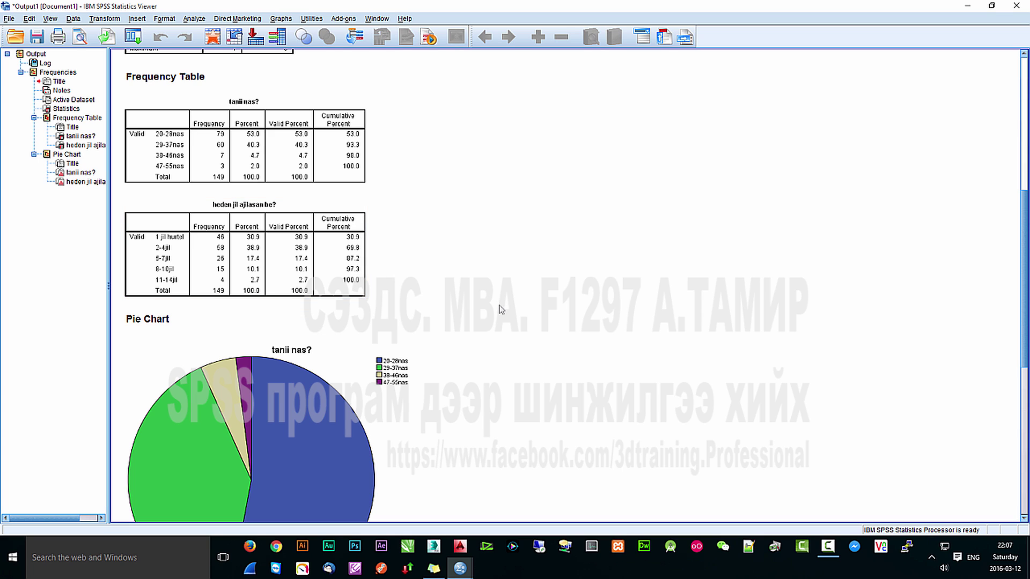
scroll(504, 303, down, 3)
scroll(505, 303, down, 3)
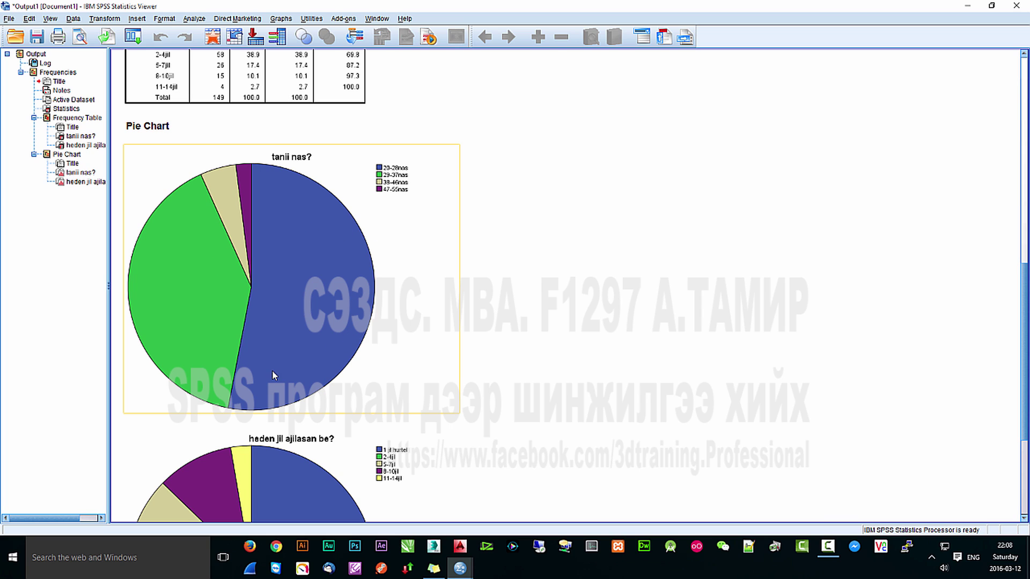
- Open the "tanii nas?" pie chart for editing in a separate window and show percent data labels on its slices
right_click(311, 229)
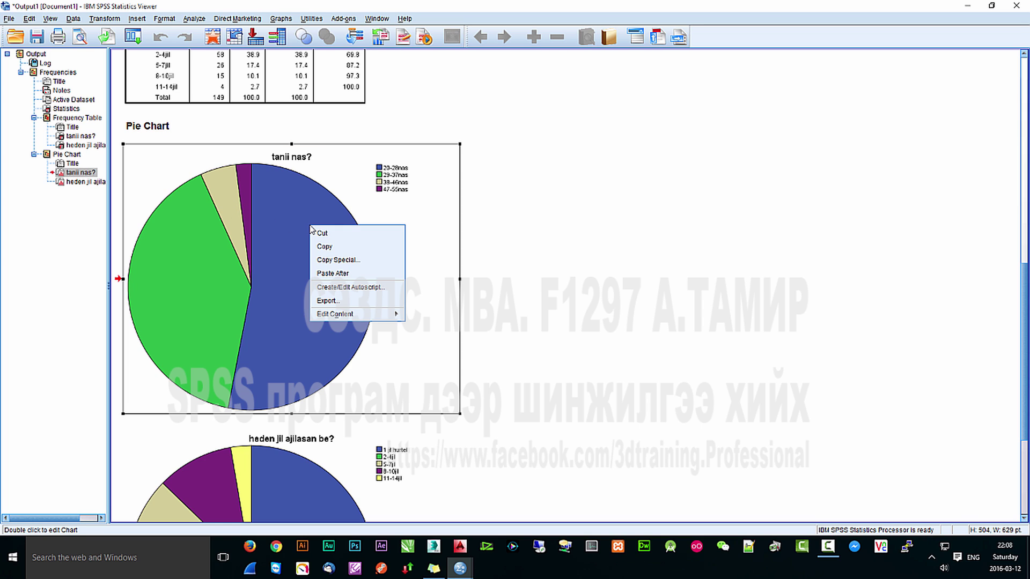
mouse_move(338, 320)
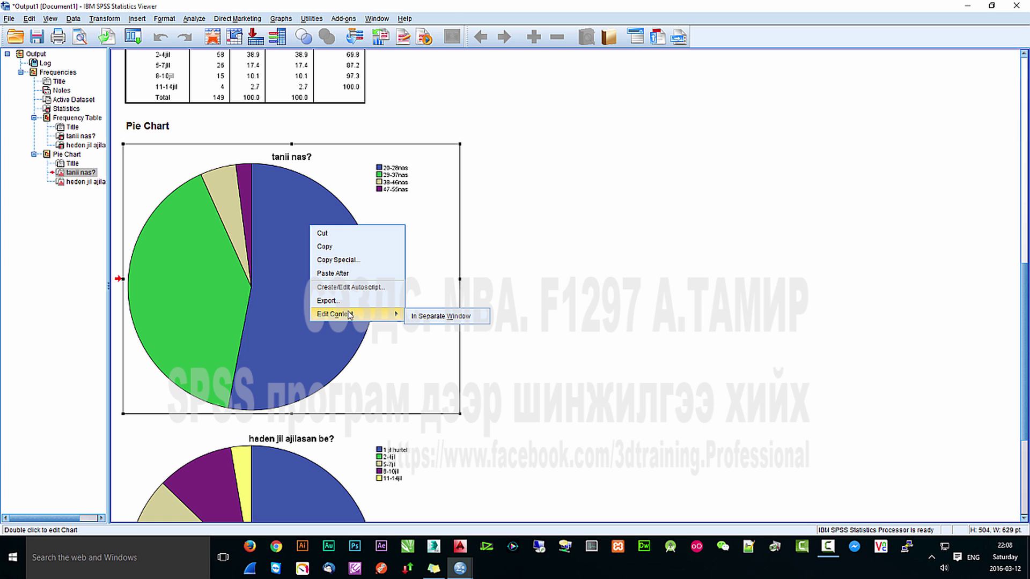
click(432, 316)
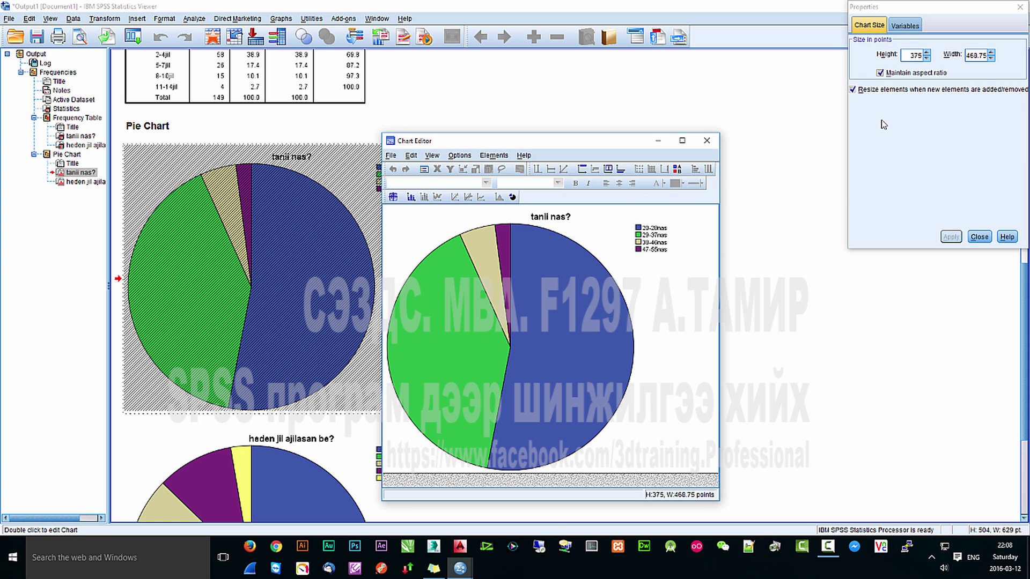
click(904, 26)
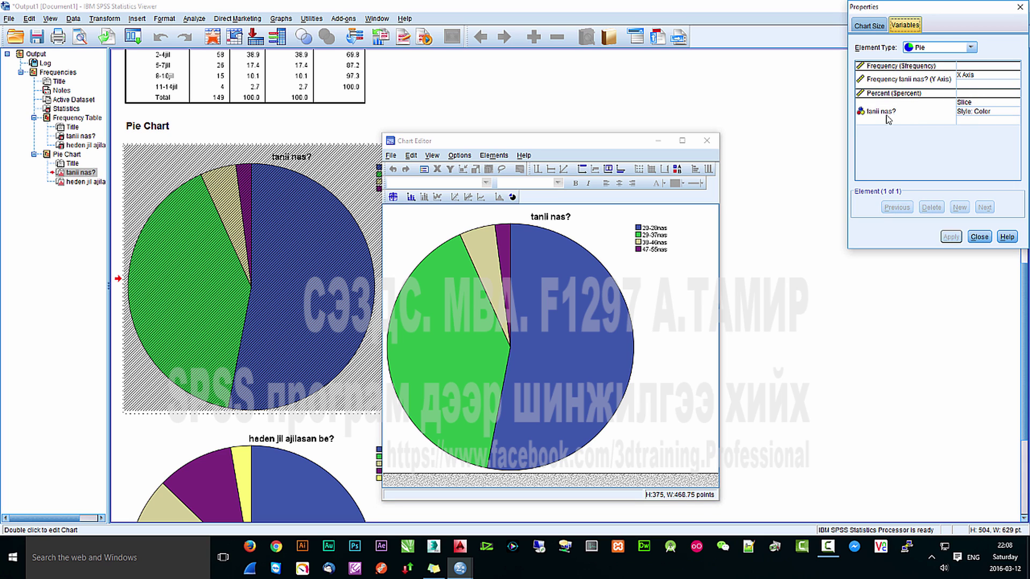
click(867, 27)
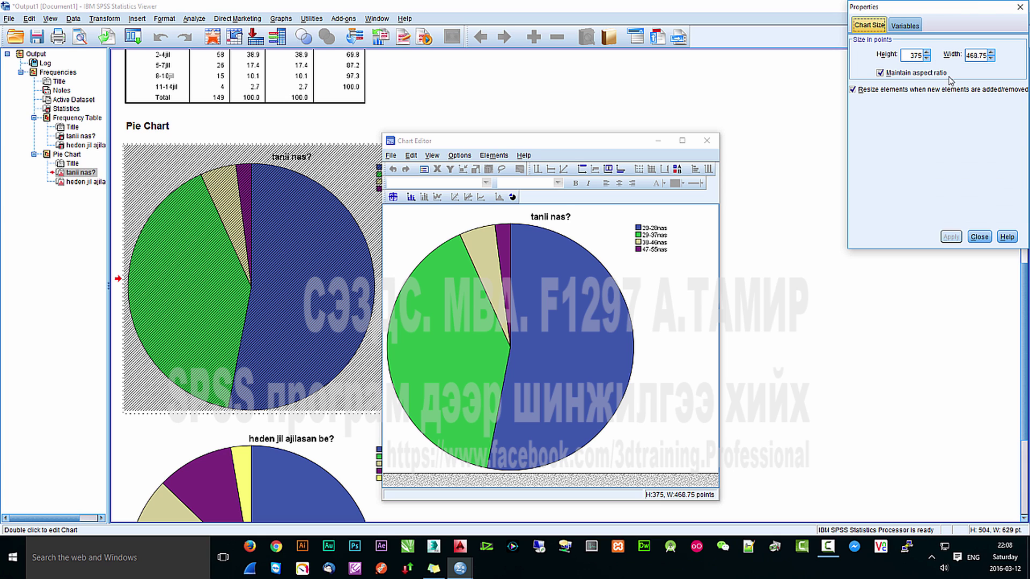
click(984, 239)
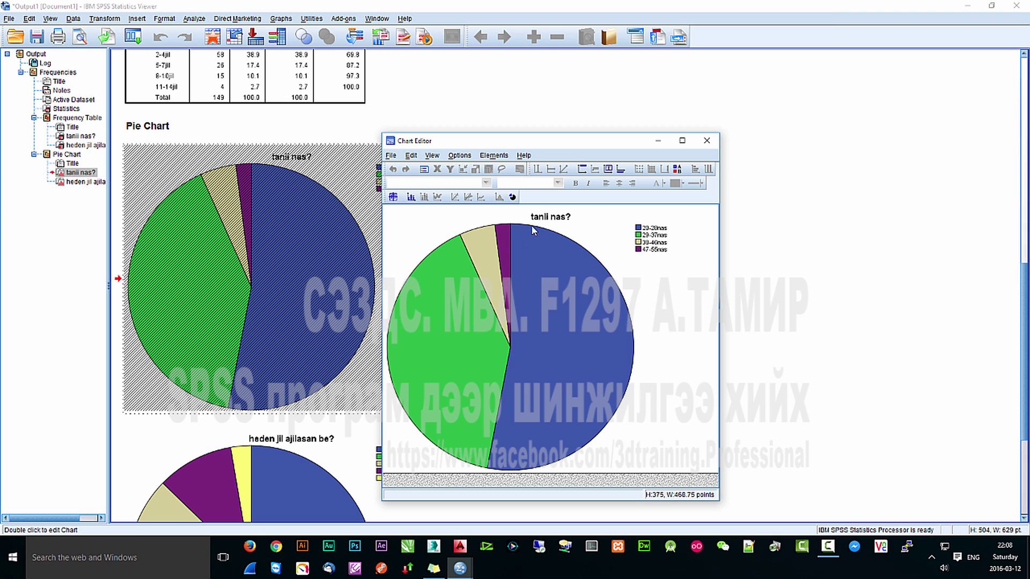
click(498, 156)
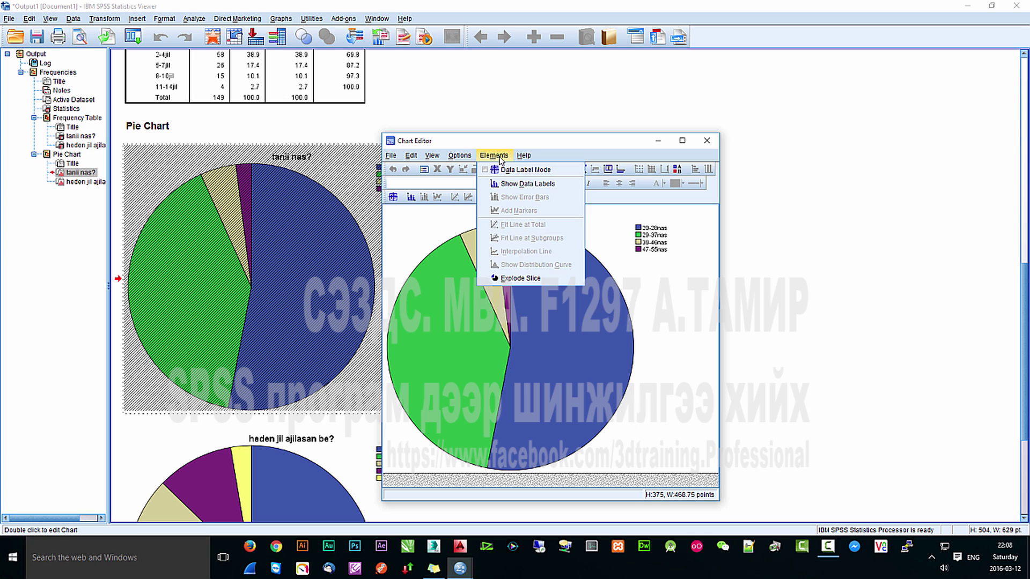
click(523, 183)
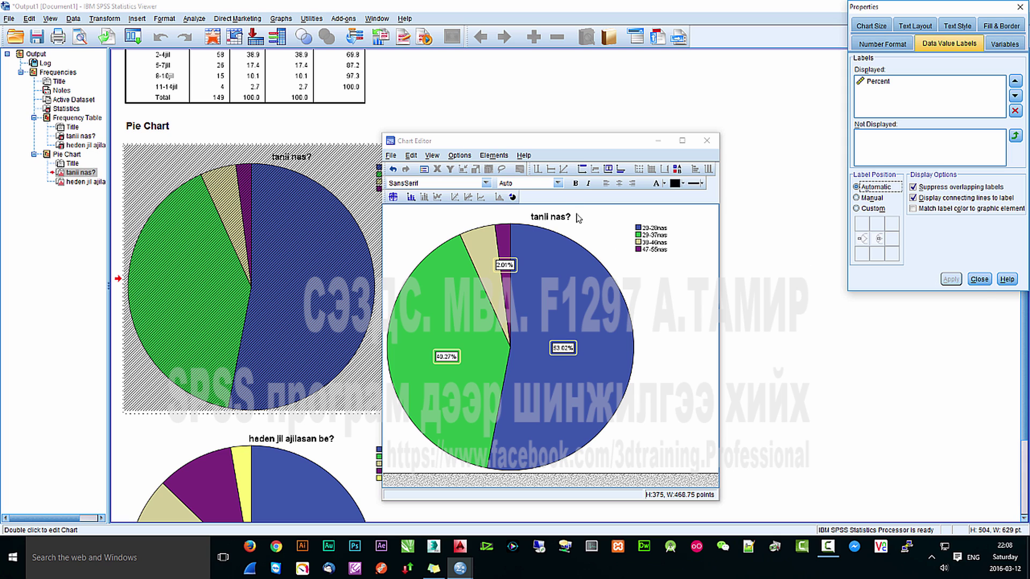
click(493, 155)
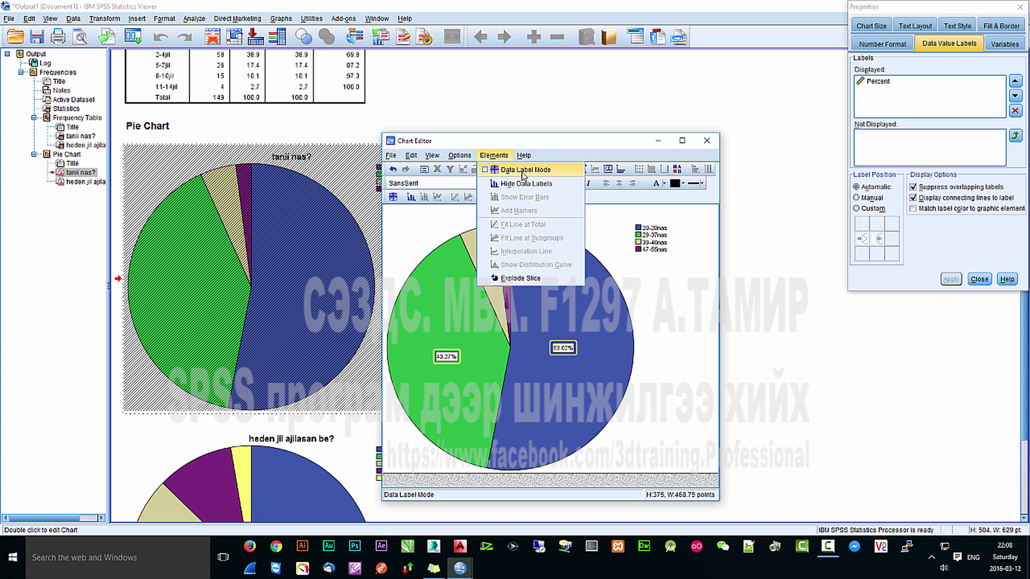
click(525, 170)
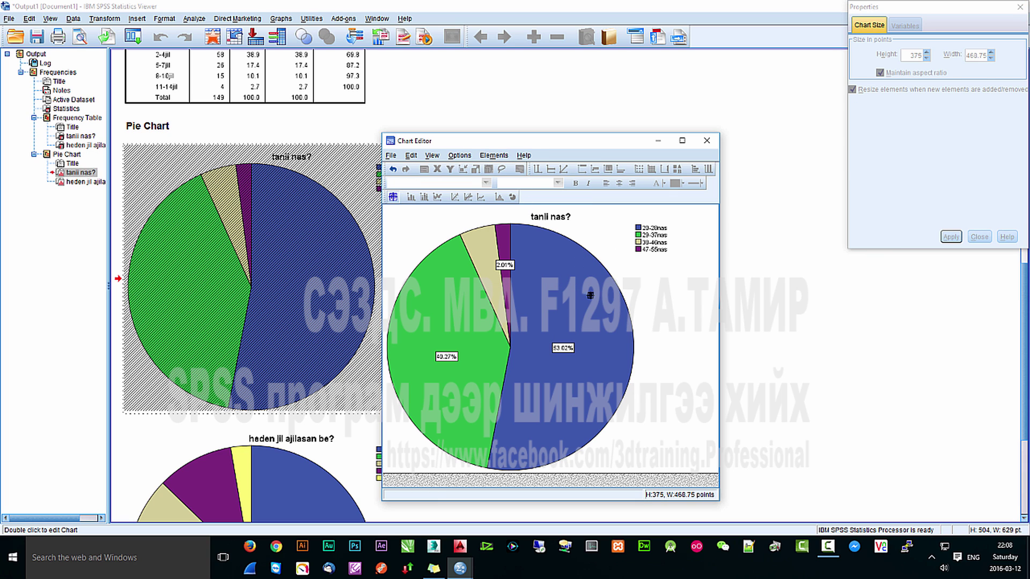
click(627, 285)
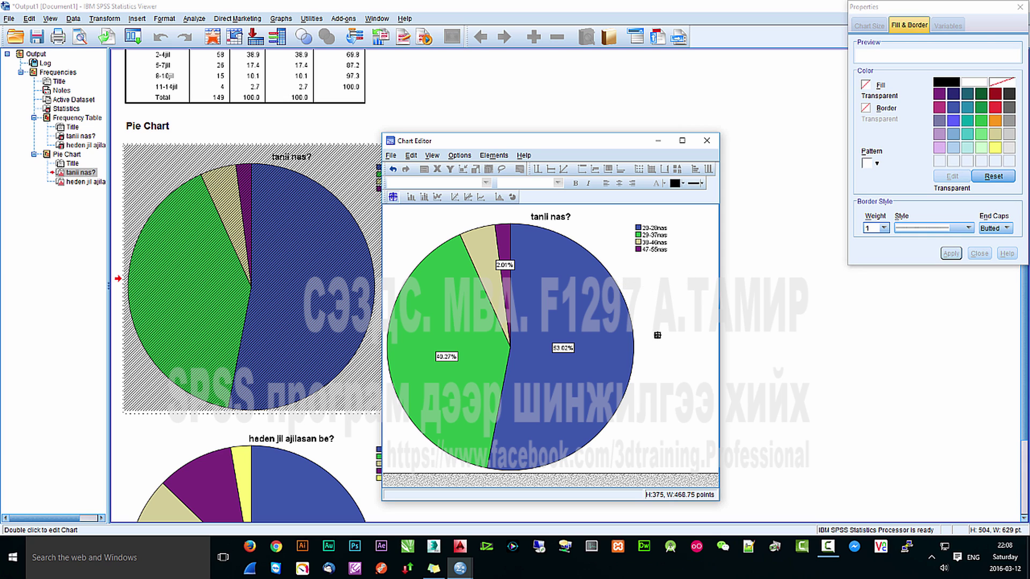
click(493, 155)
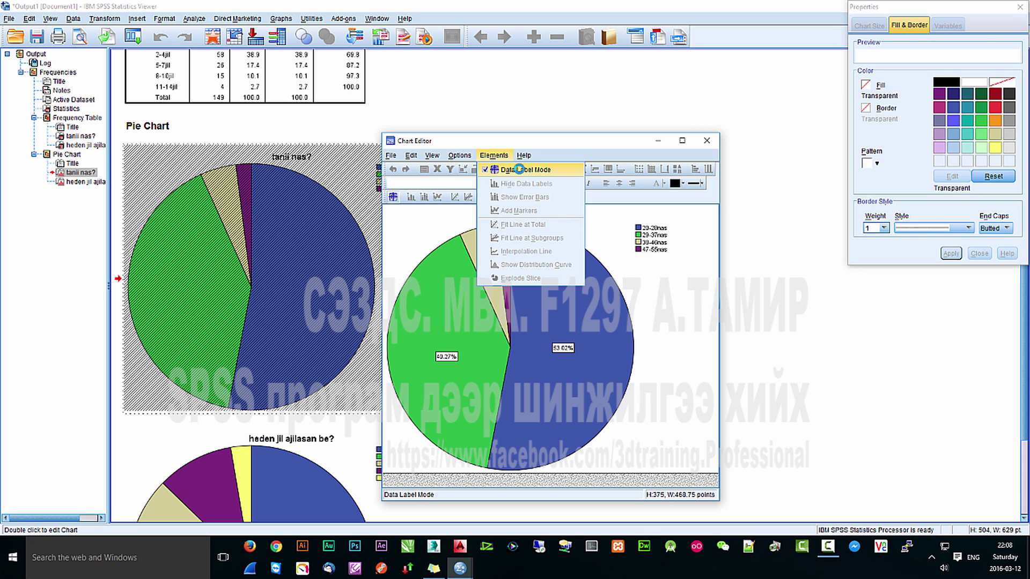
click(519, 169)
click(492, 156)
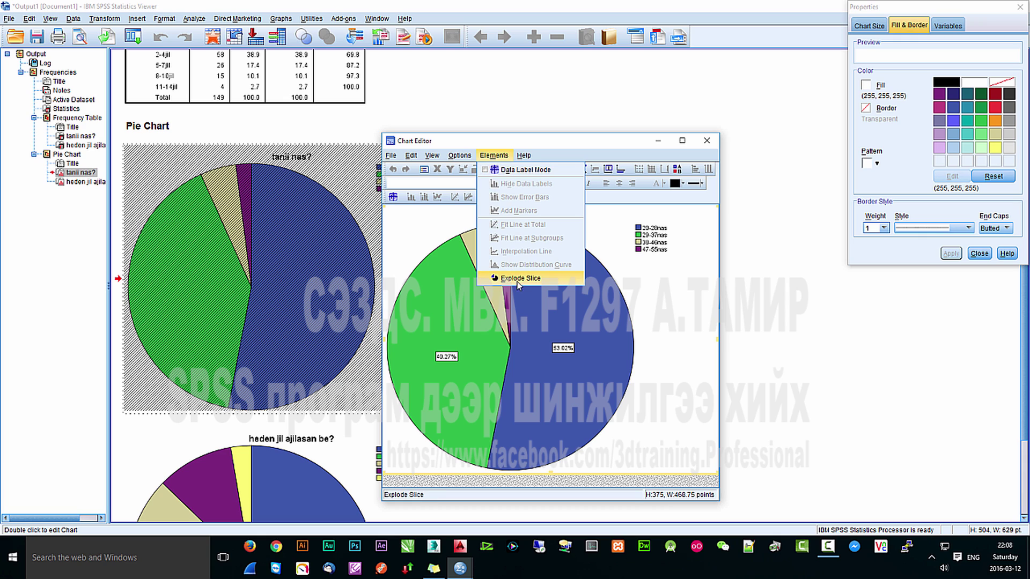
click(665, 297)
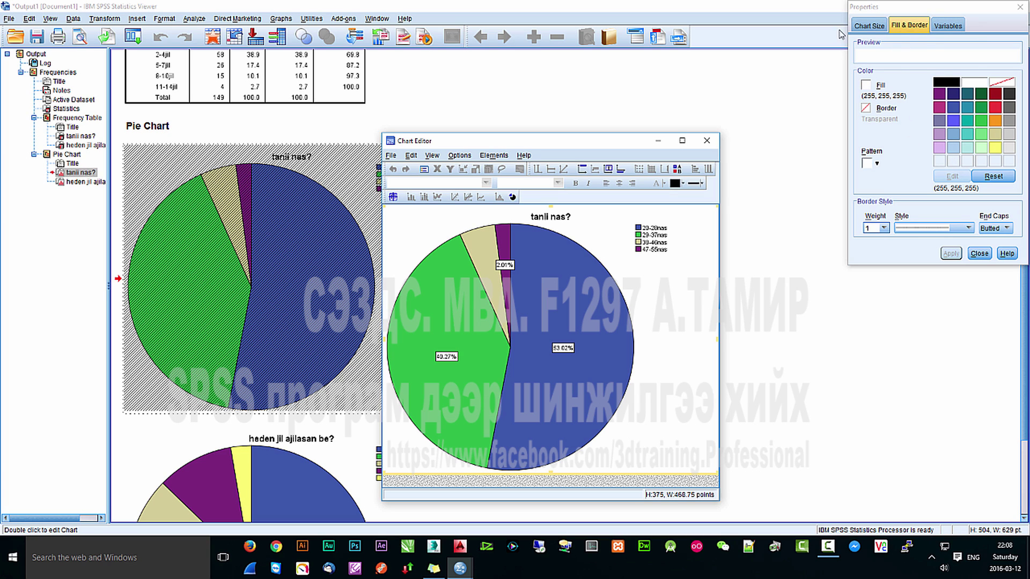
- Close the chart properties and the Chart Editor to return the labelled "tanii nas?" pie chart to the output
click(866, 26)
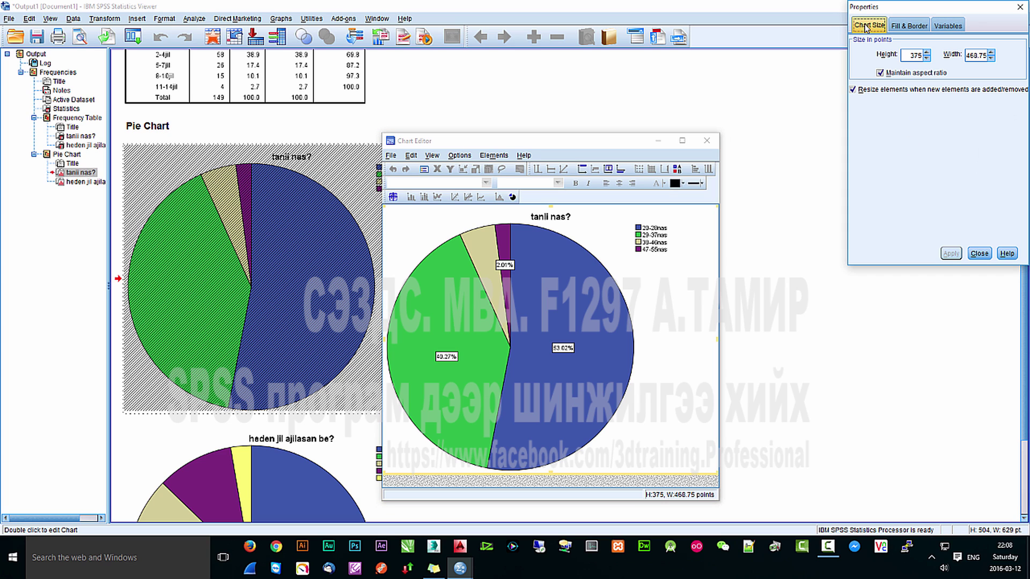
click(980, 253)
click(707, 140)
click(555, 240)
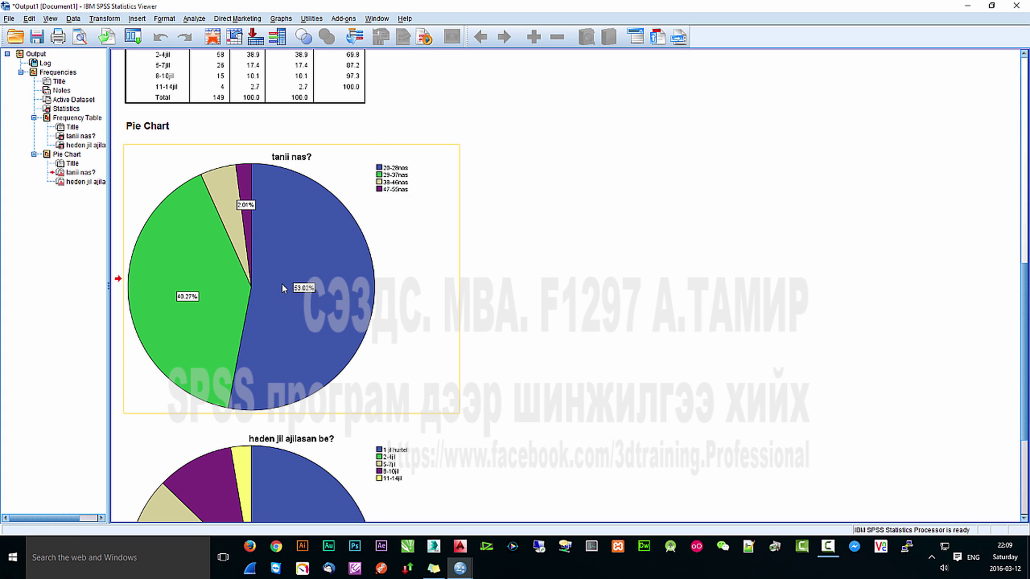
- Show percent data labels on the "heden jil ajilasan be?" pie chart in the Chart Editor and return to the output
scroll(292, 317, down, 3)
click(300, 343)
right_click(300, 343)
mouse_move(351, 434)
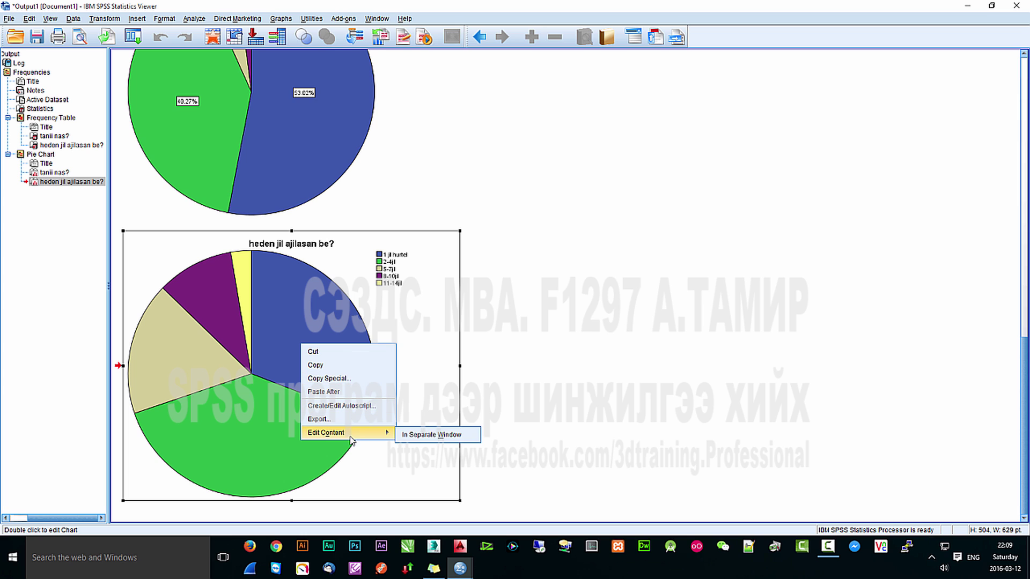
click(414, 437)
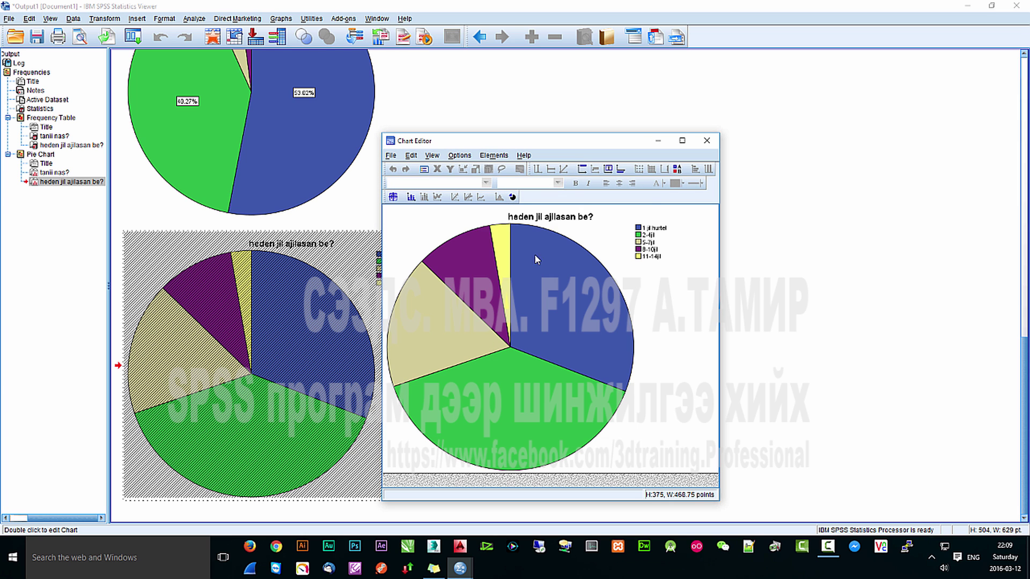
click(493, 155)
click(520, 185)
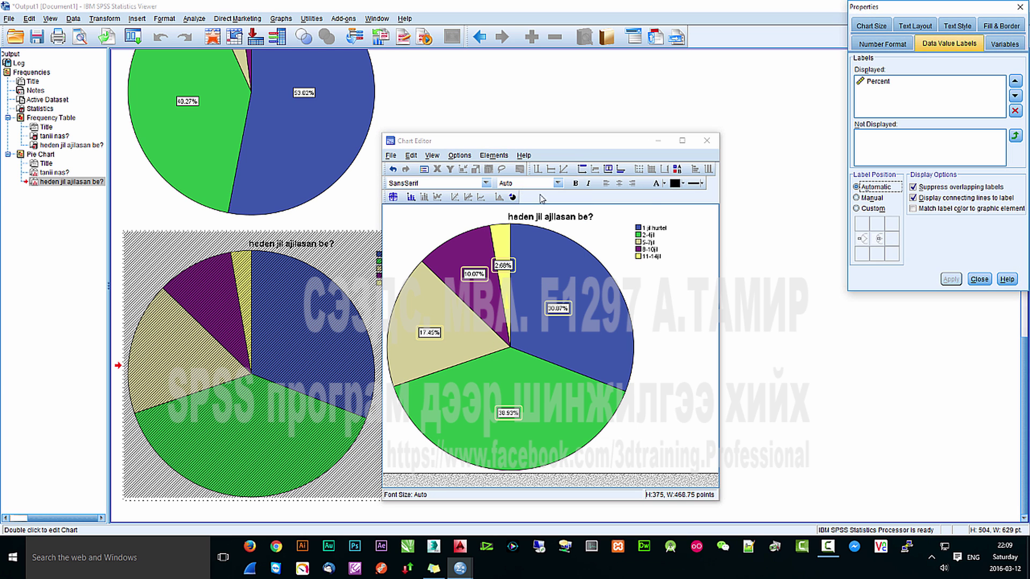
click(979, 279)
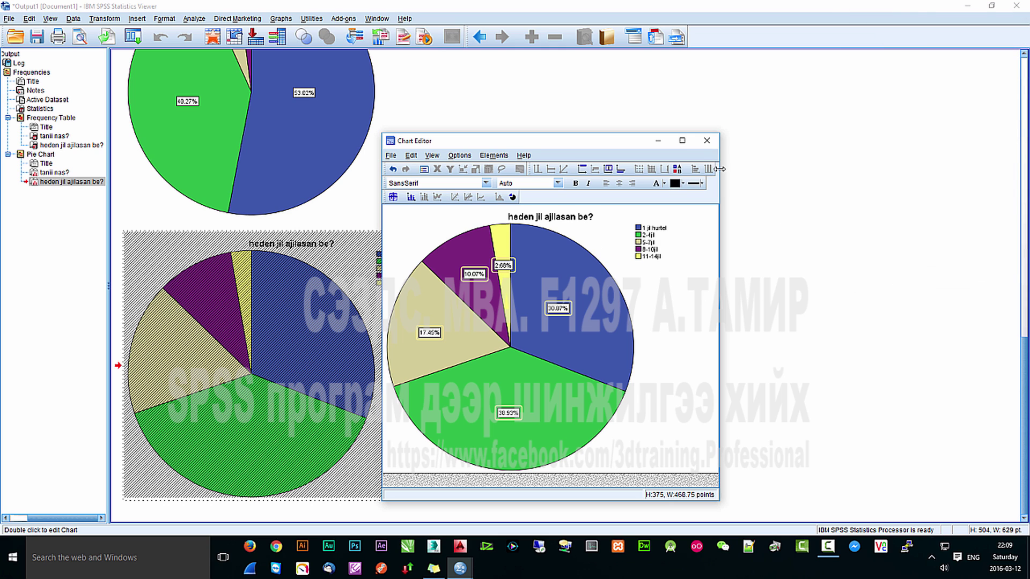
click(707, 141)
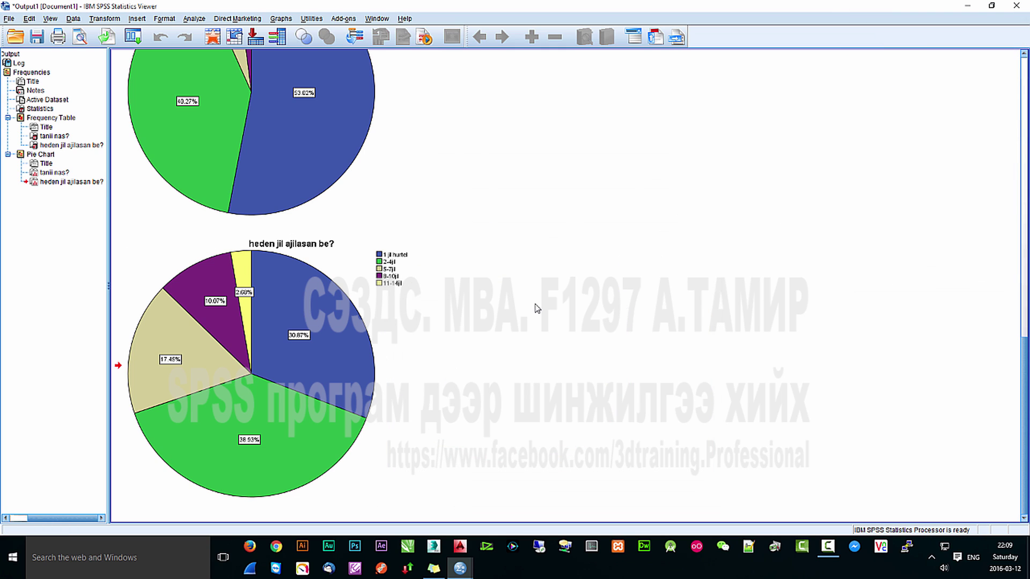
click(300, 248)
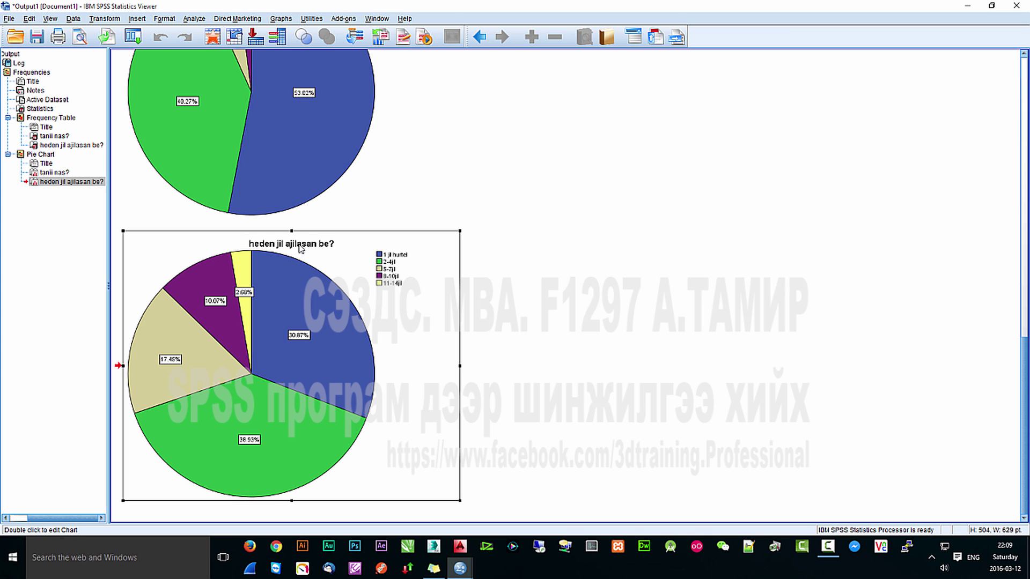
double_click(300, 248)
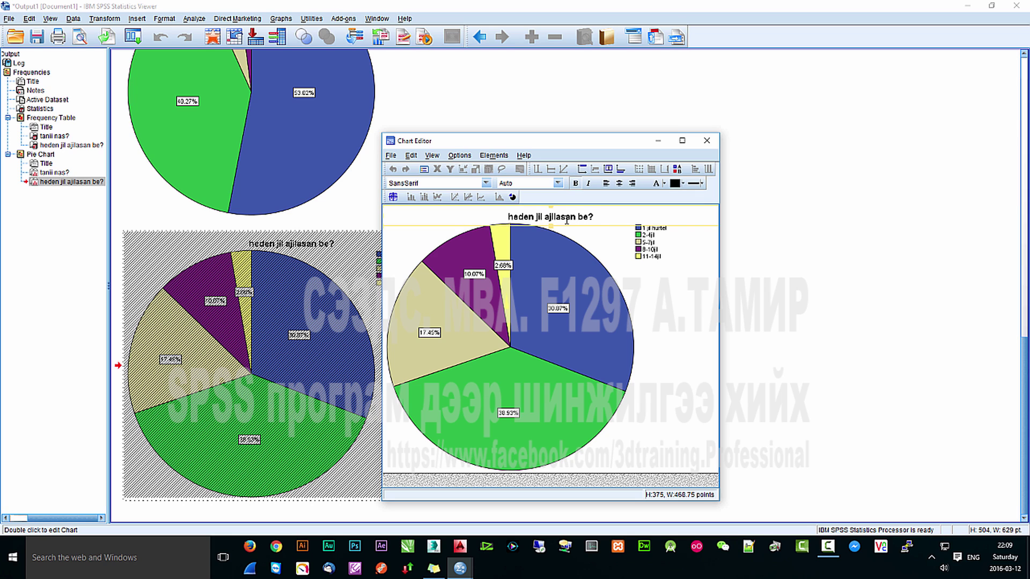
key(Escape)
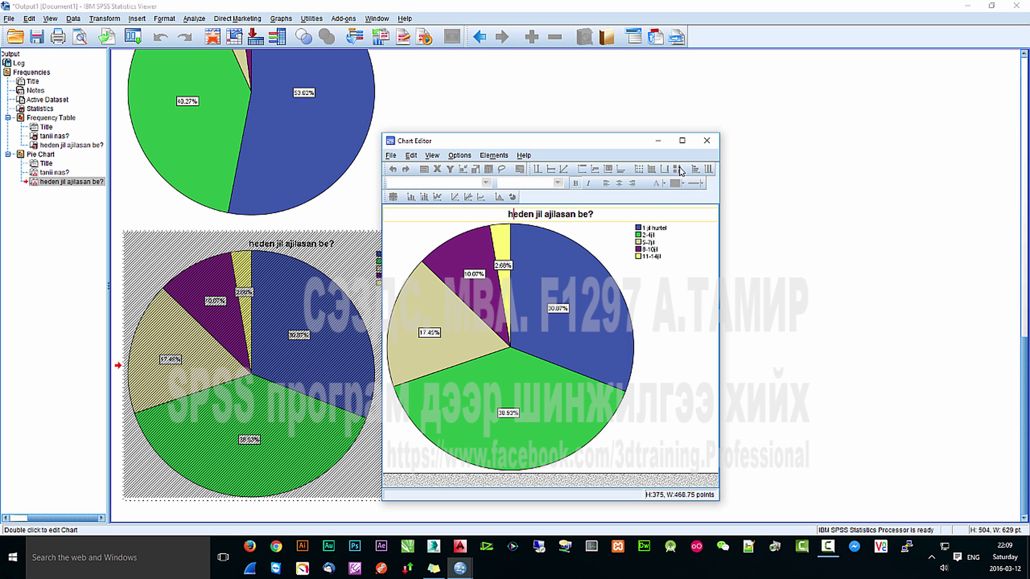
click(707, 142)
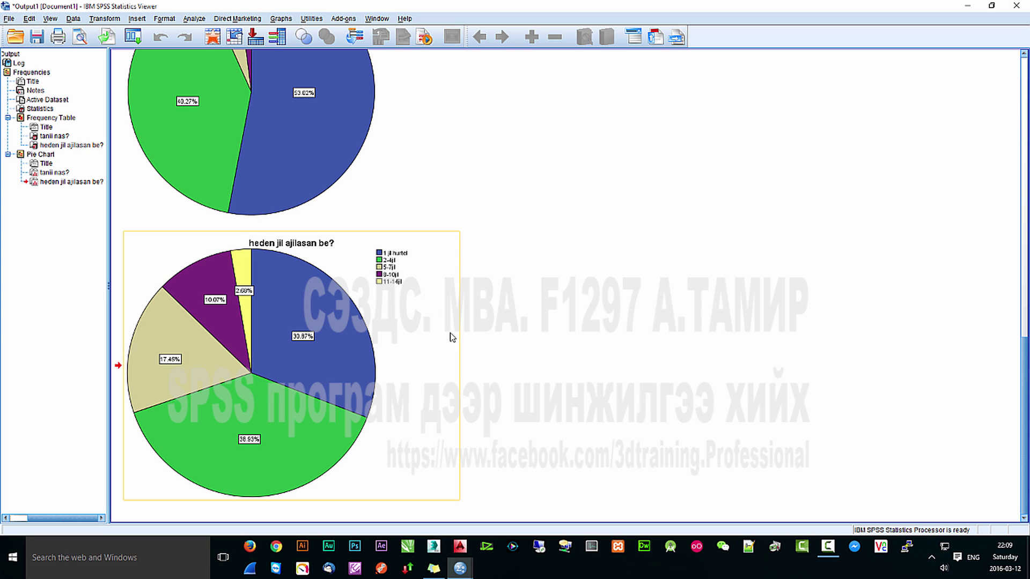
- Rerun the Frequencies analysis with histograms showing the normal curve as the chart type, and examine both histograms
click(240, 64)
click(194, 19)
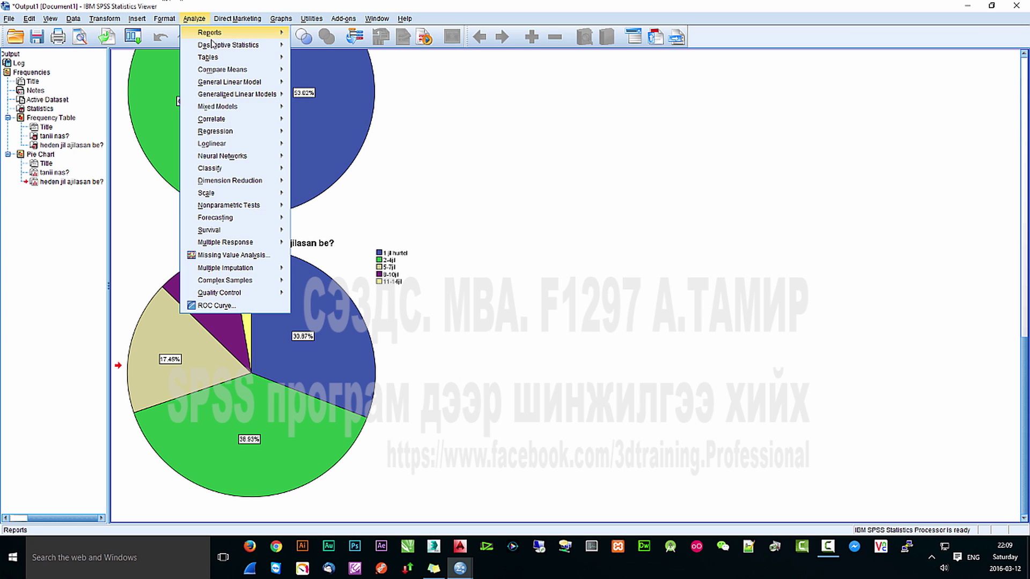
mouse_move(271, 48)
click(321, 49)
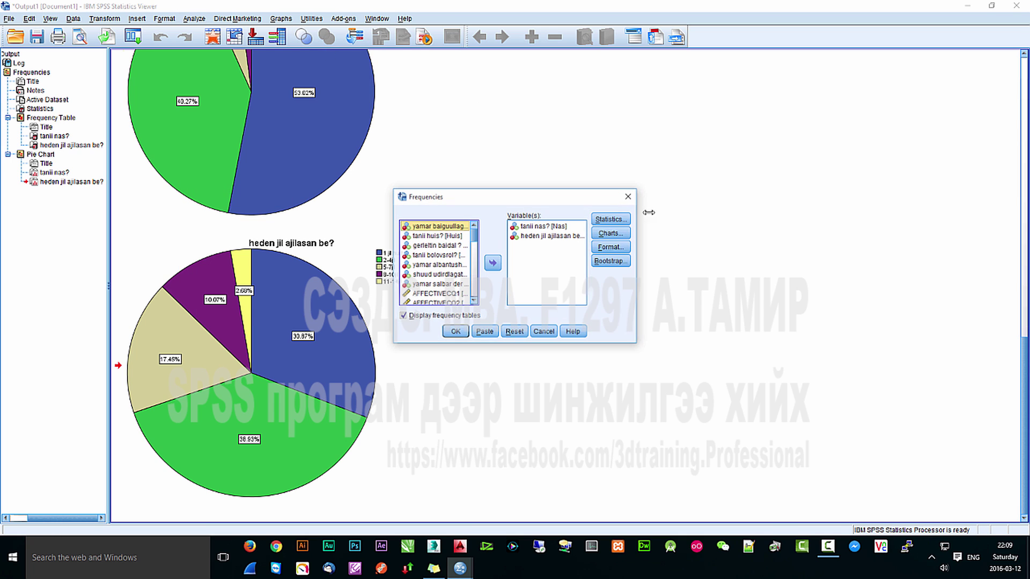
click(611, 233)
click(460, 266)
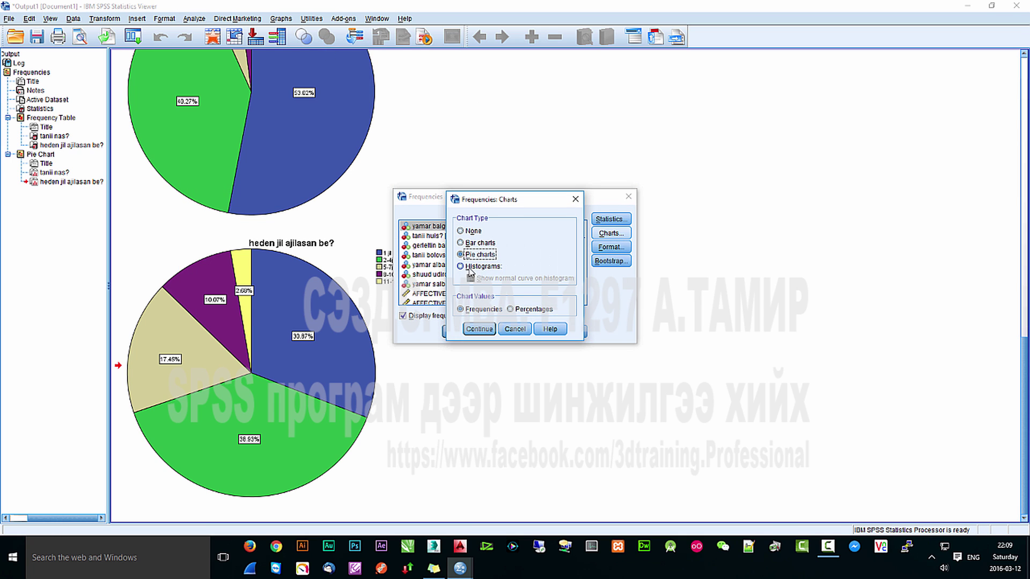
click(470, 278)
click(479, 329)
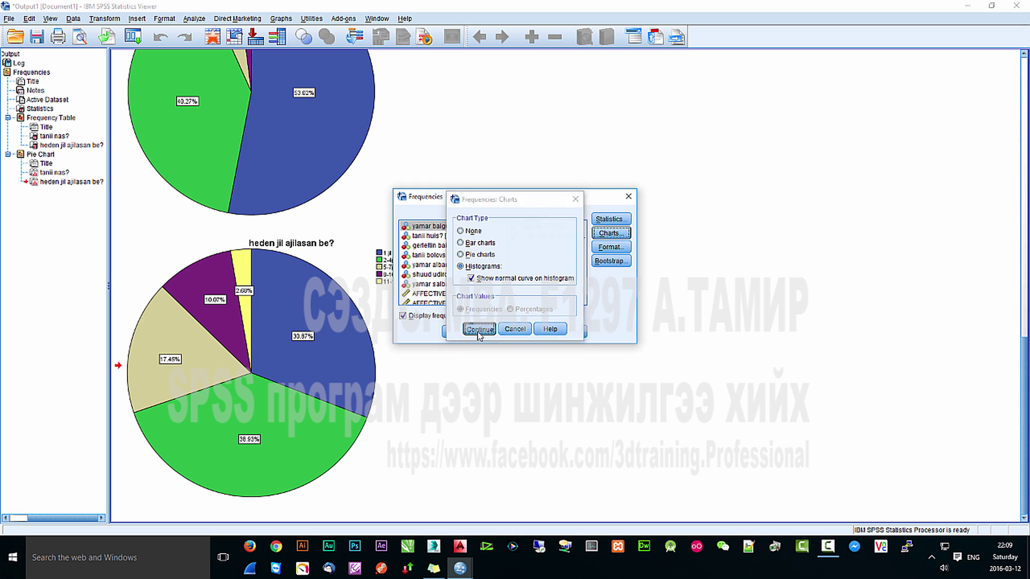
click(456, 331)
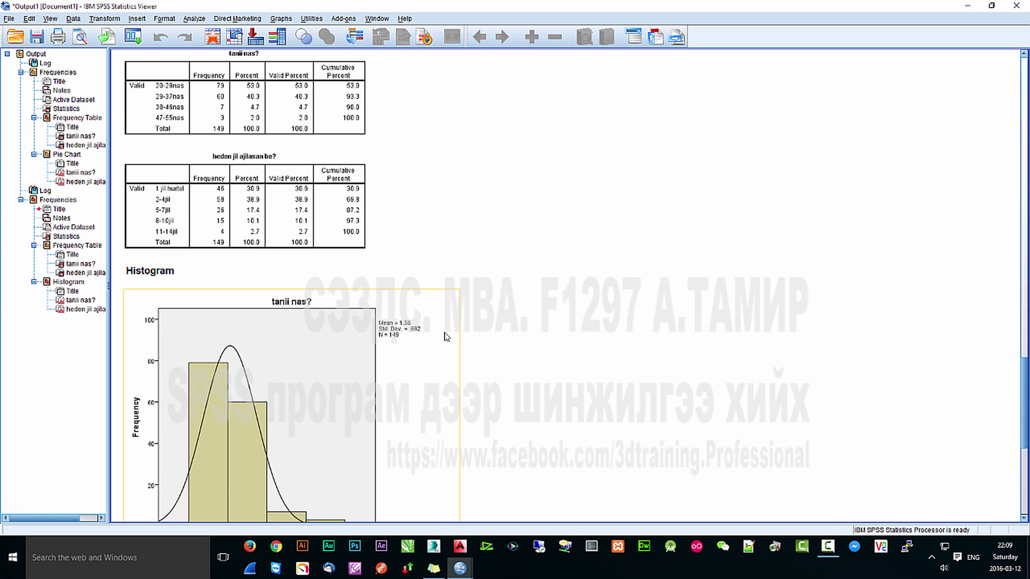
click(416, 328)
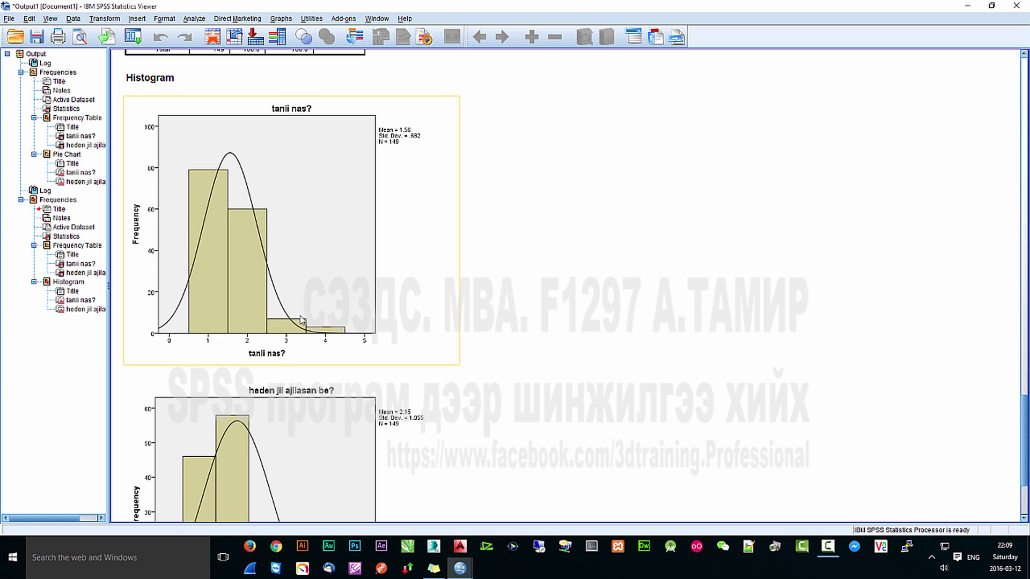
scroll(298, 349, down, 3)
click(295, 378)
- Review the chart type and statistics options chosen in the Frequencies analysis, then cancel without running it
click(197, 20)
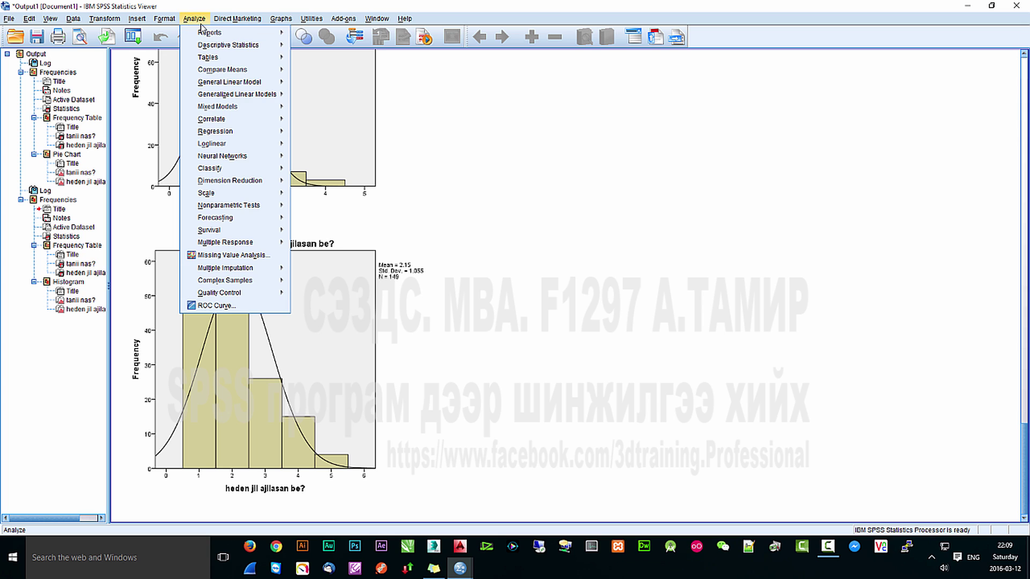
mouse_move(235, 45)
click(322, 46)
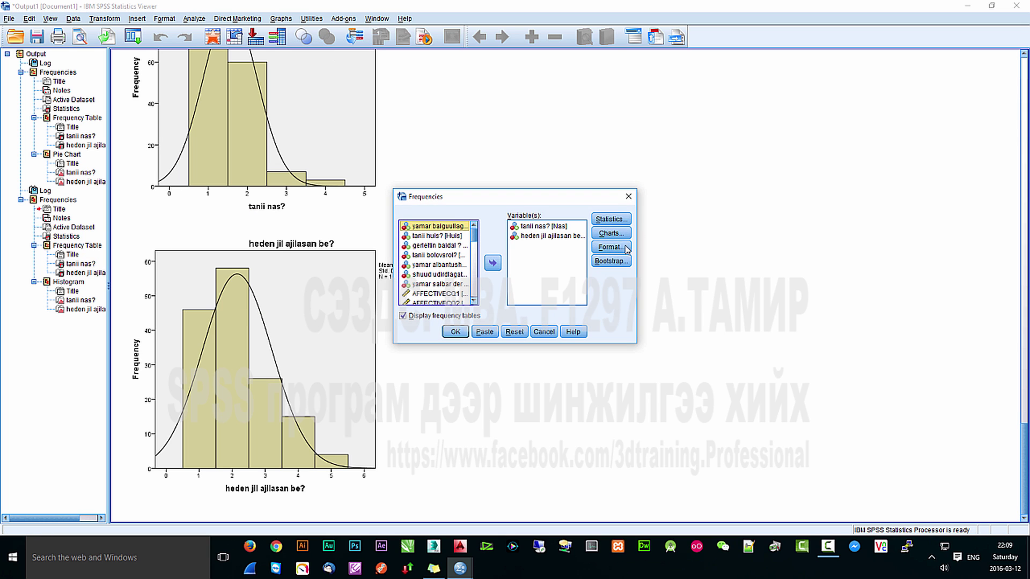
click(611, 233)
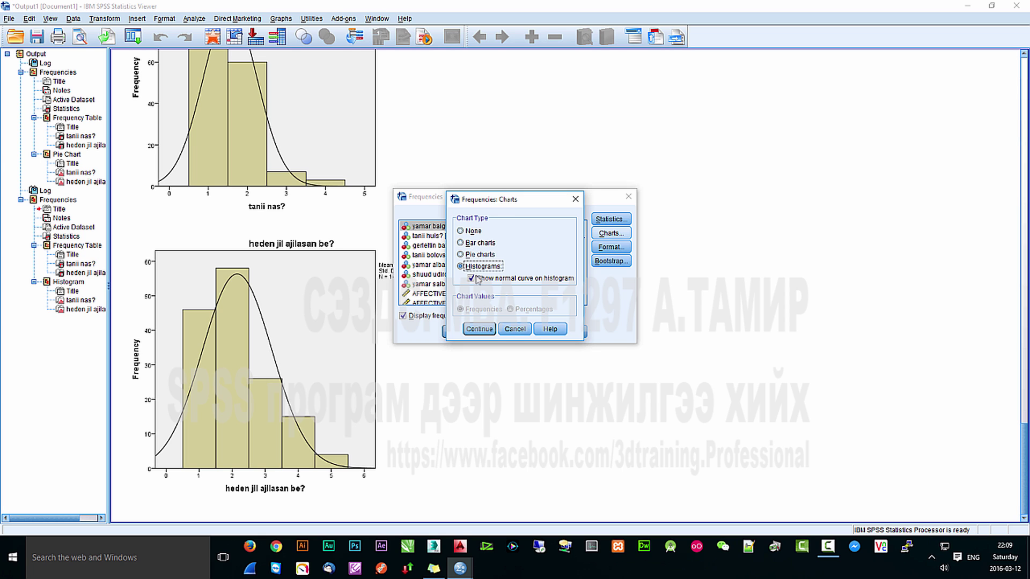
click(479, 328)
click(611, 219)
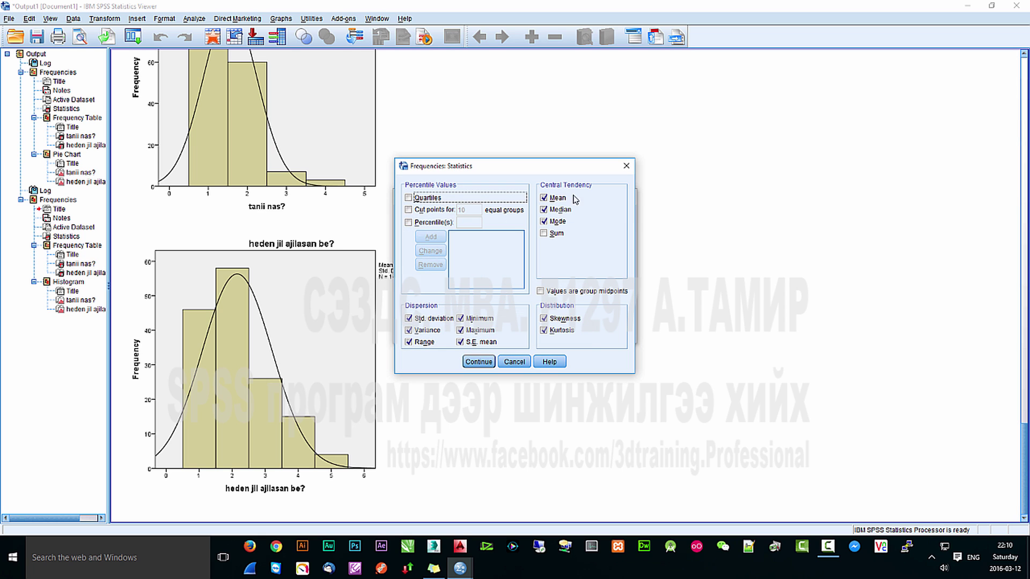
click(479, 362)
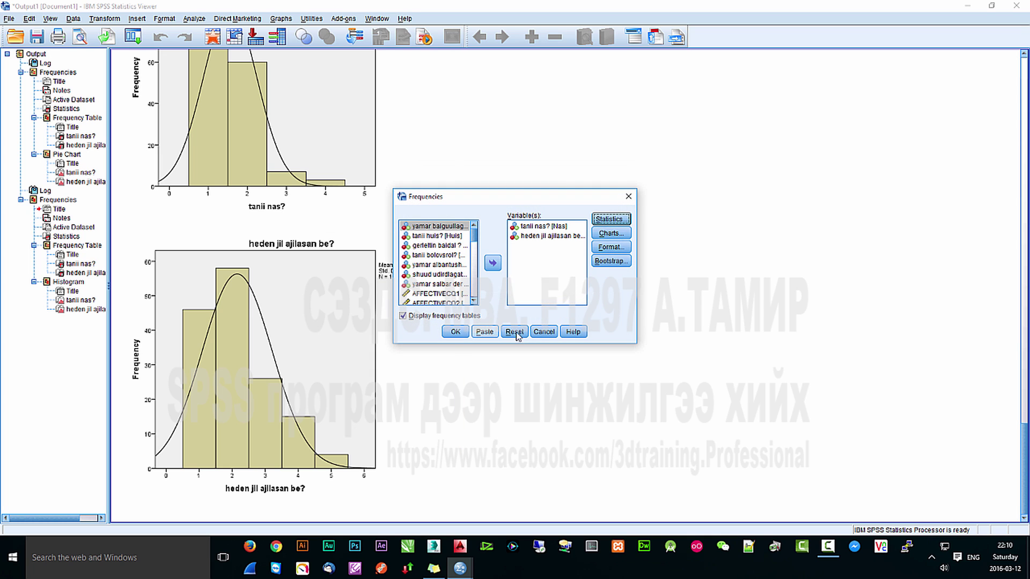
click(542, 332)
- Examine the second Frequencies output through its outline entries, from the title and statistics to the frequency tables and histograms
click(59, 209)
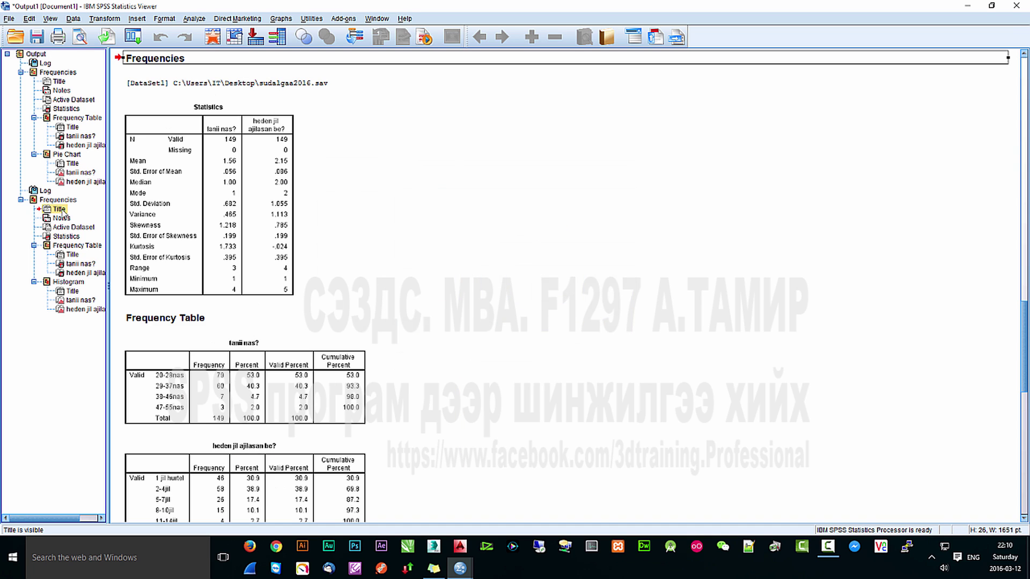
click(62, 218)
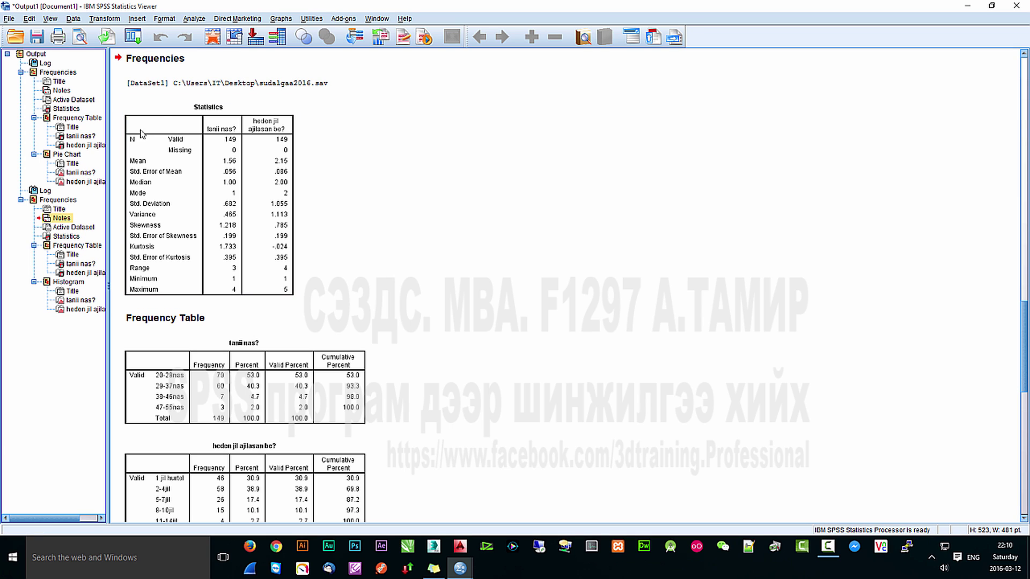
click(67, 237)
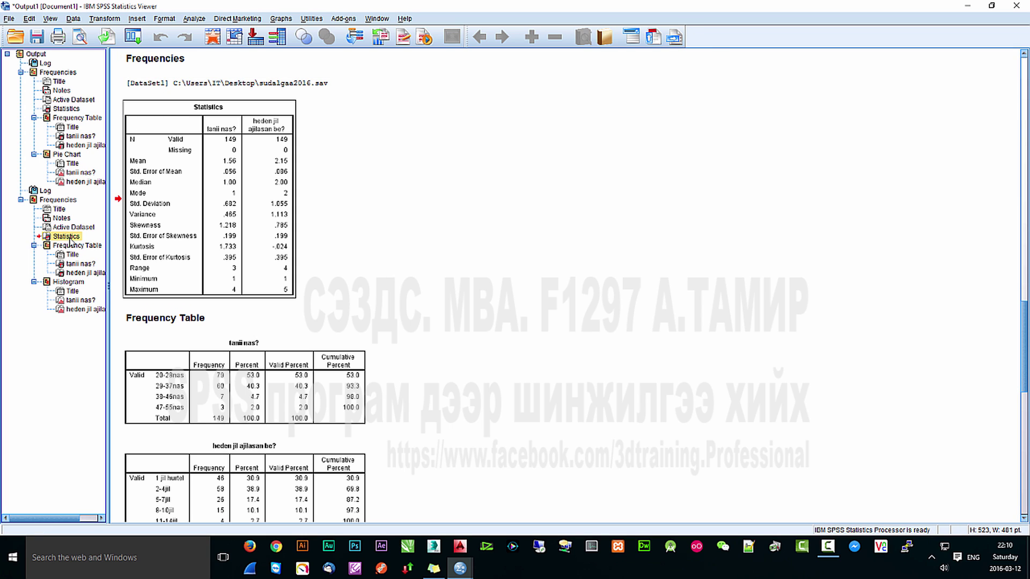
click(72, 254)
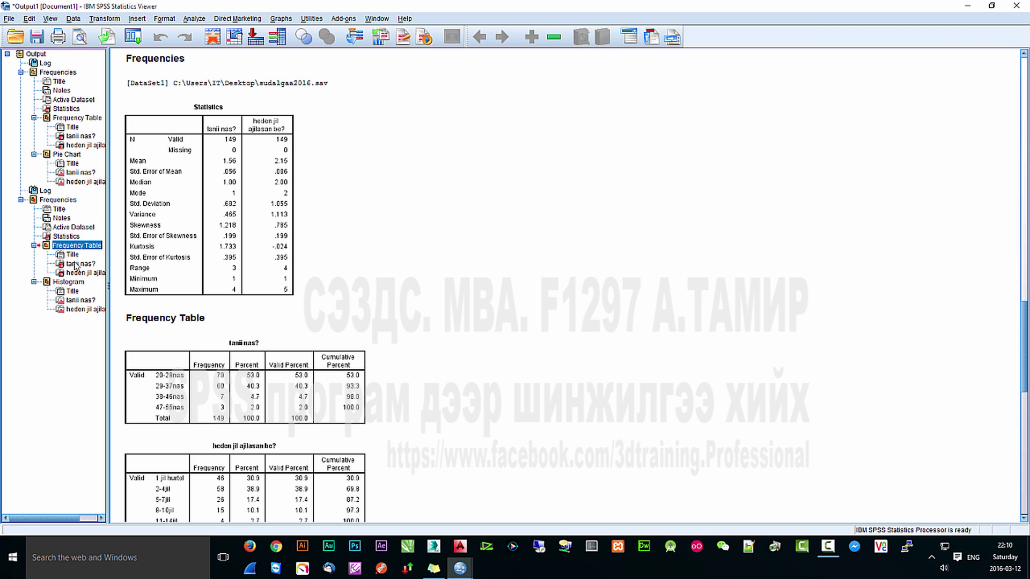
click(75, 263)
click(78, 273)
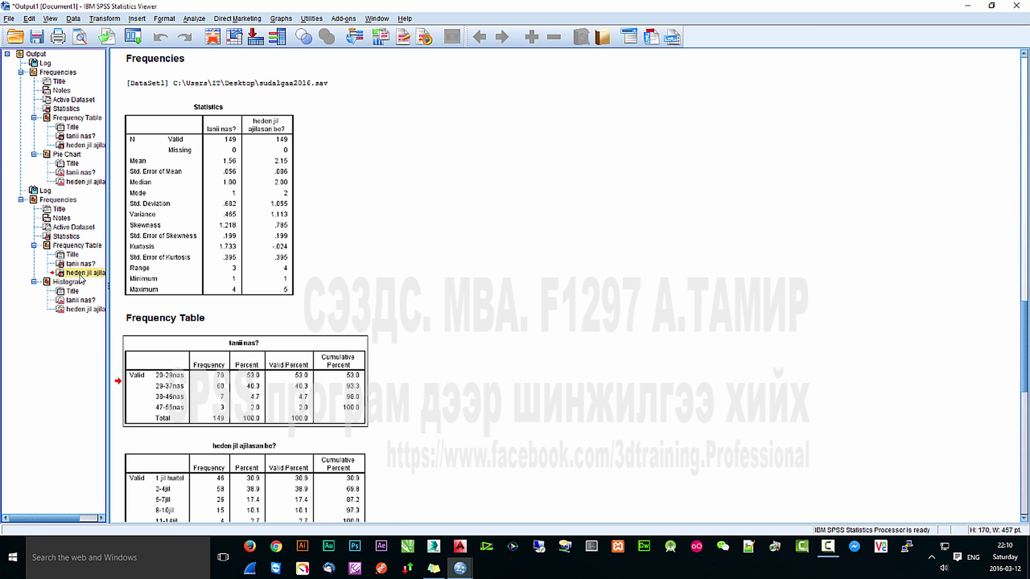
click(43, 282)
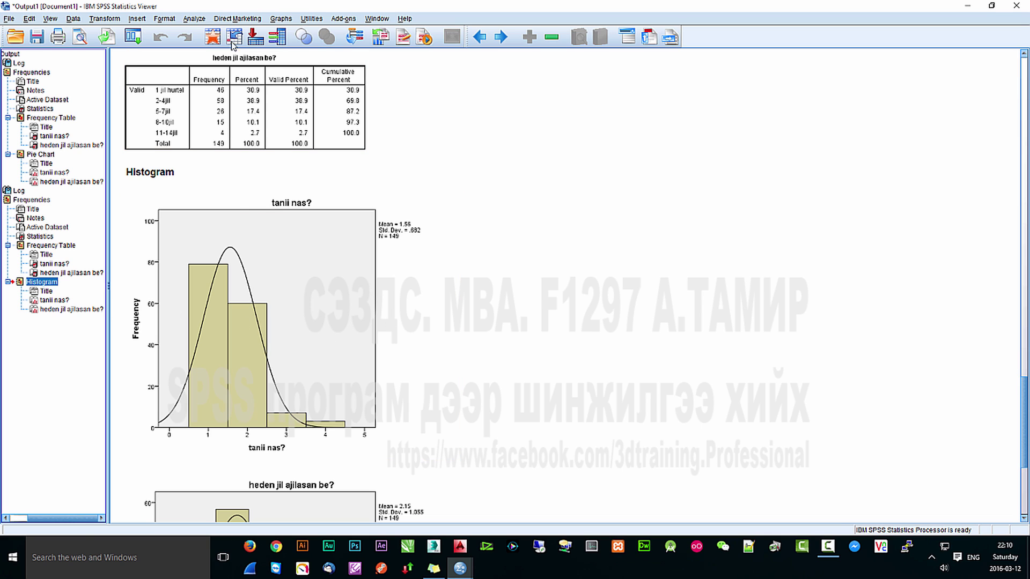
- Start a Descriptives analysis with "tanii nas?" and "heden jil ajilasan be?" as its variables
click(194, 19)
mouse_move(236, 45)
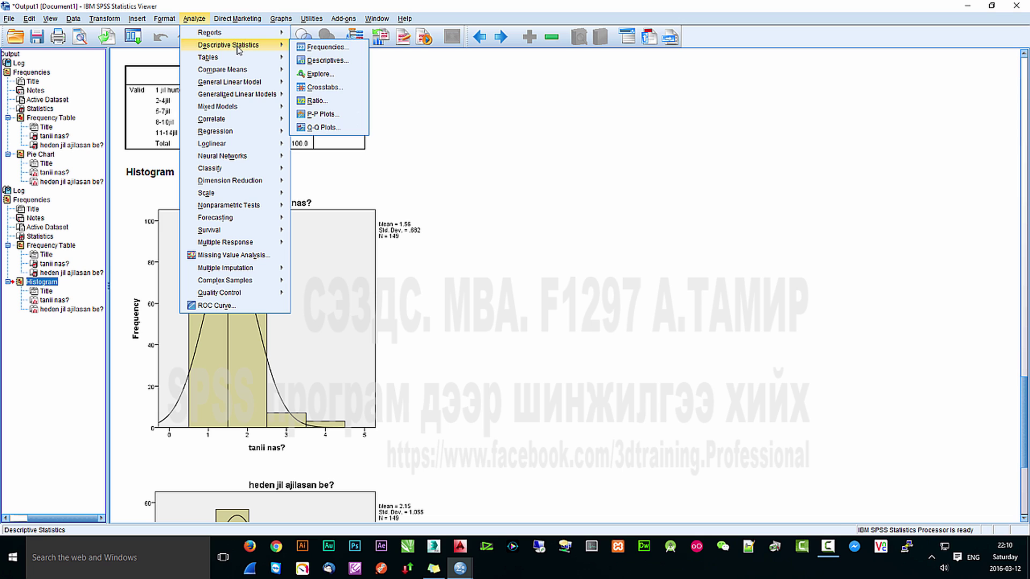
click(329, 61)
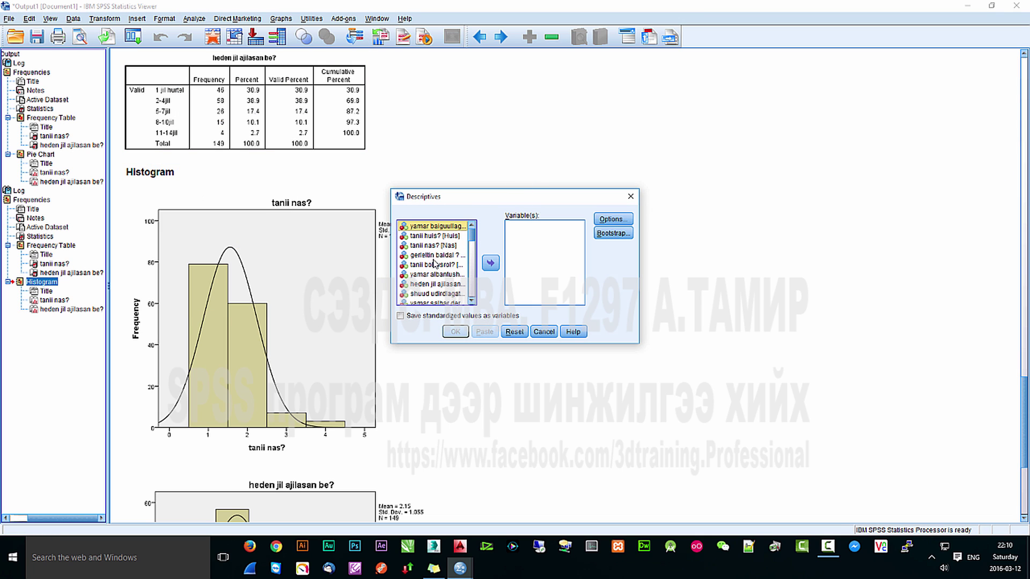
click(432, 245)
click(490, 263)
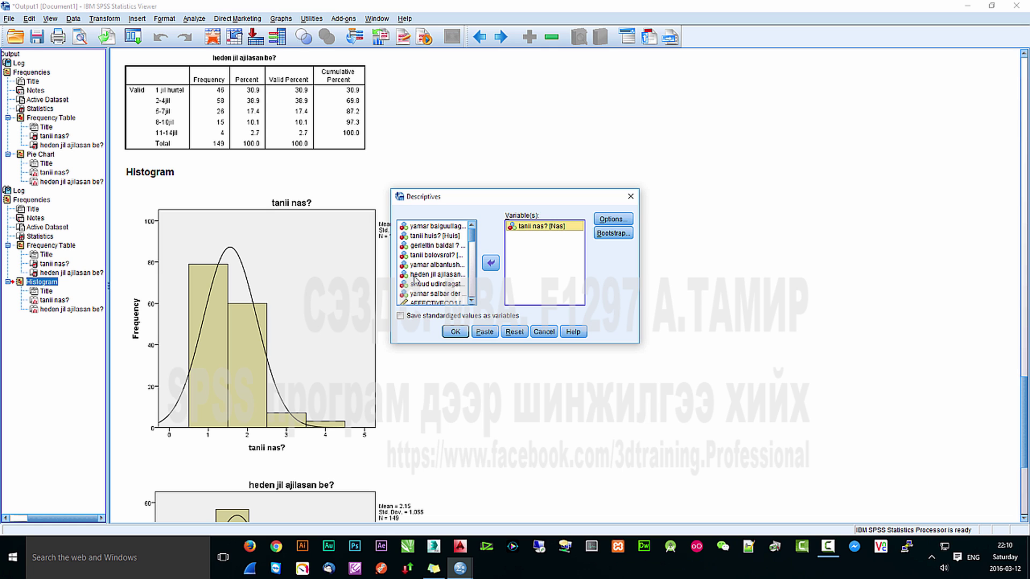
click(437, 274)
click(490, 263)
- Add variance, range, S.E. mean, kurtosis and skewness to the Descriptives options and set the display order to alphabetic
click(612, 218)
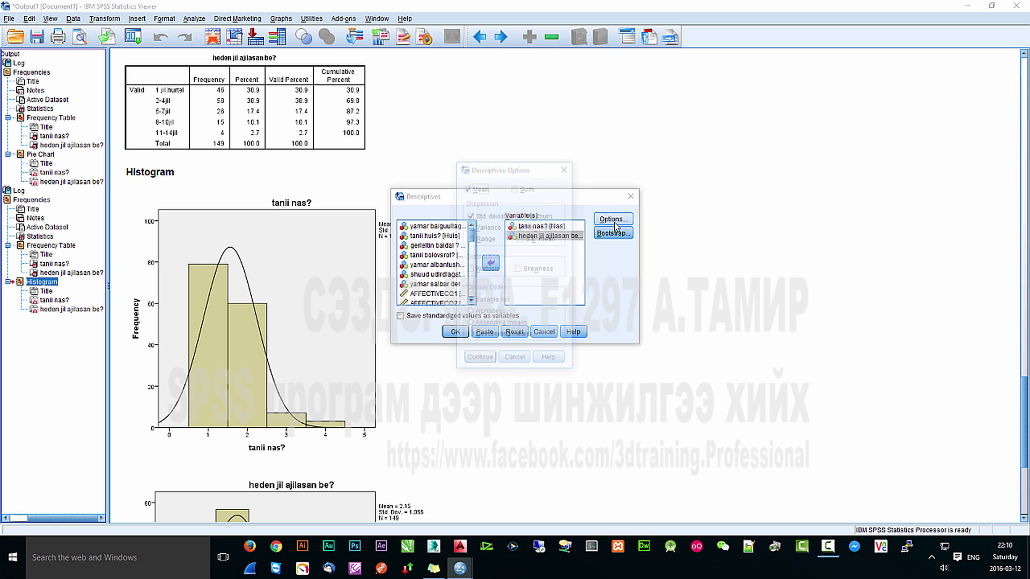
click(482, 226)
click(482, 238)
click(537, 239)
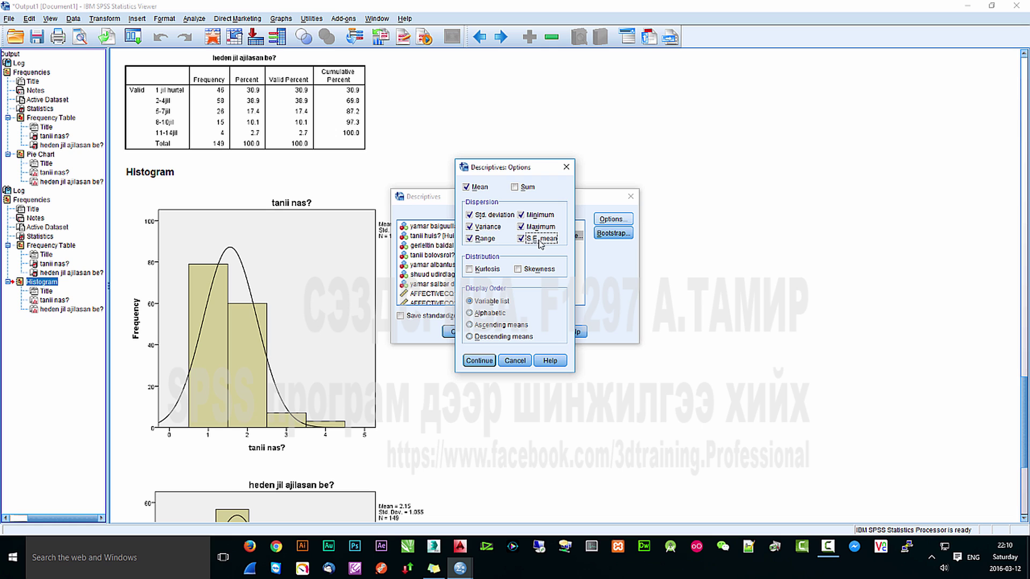
click(483, 269)
click(533, 269)
click(488, 314)
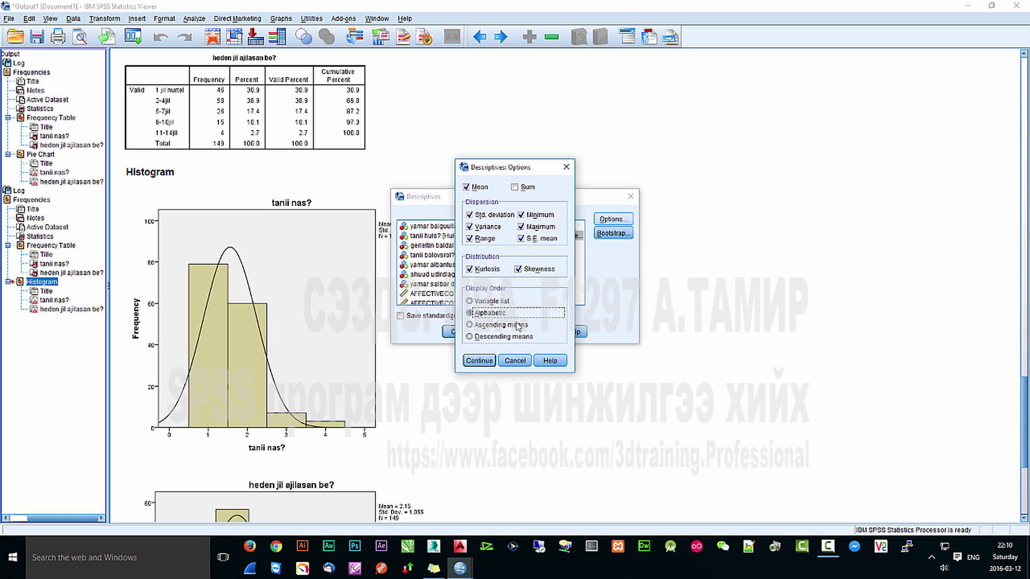
click(479, 361)
- Leave bootstrapping off and run the Descriptives analysis
click(612, 232)
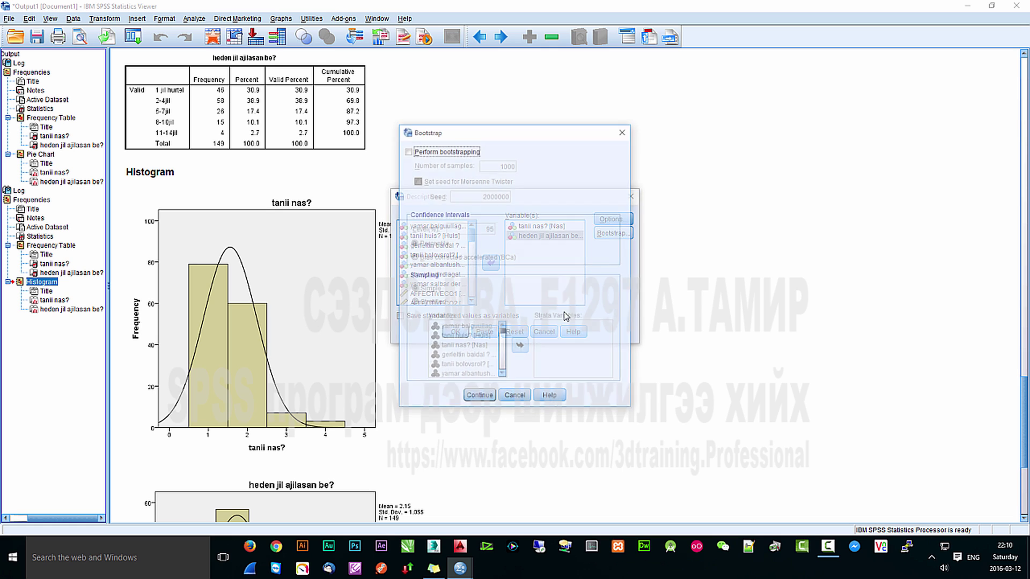
click(475, 396)
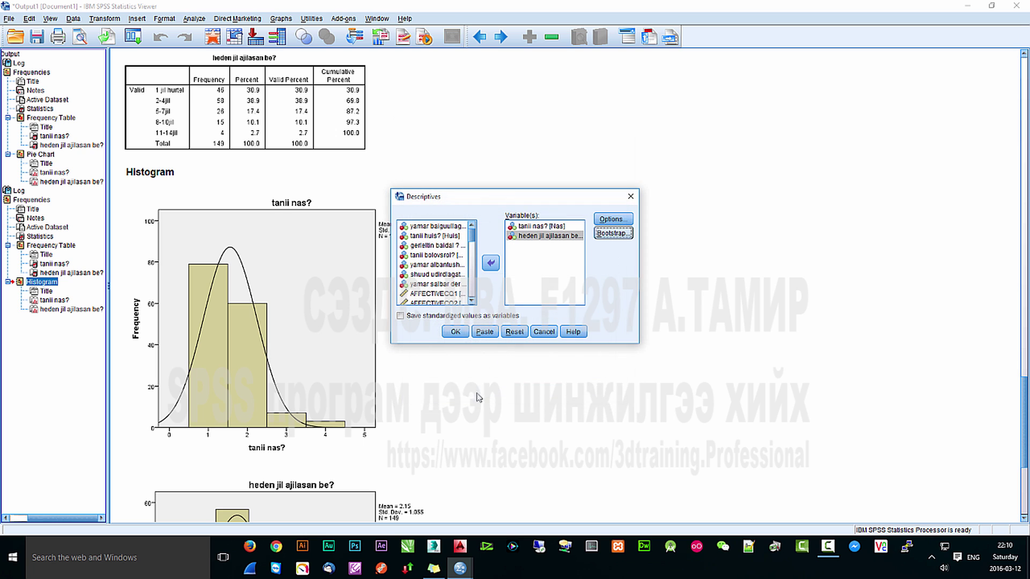
click(455, 333)
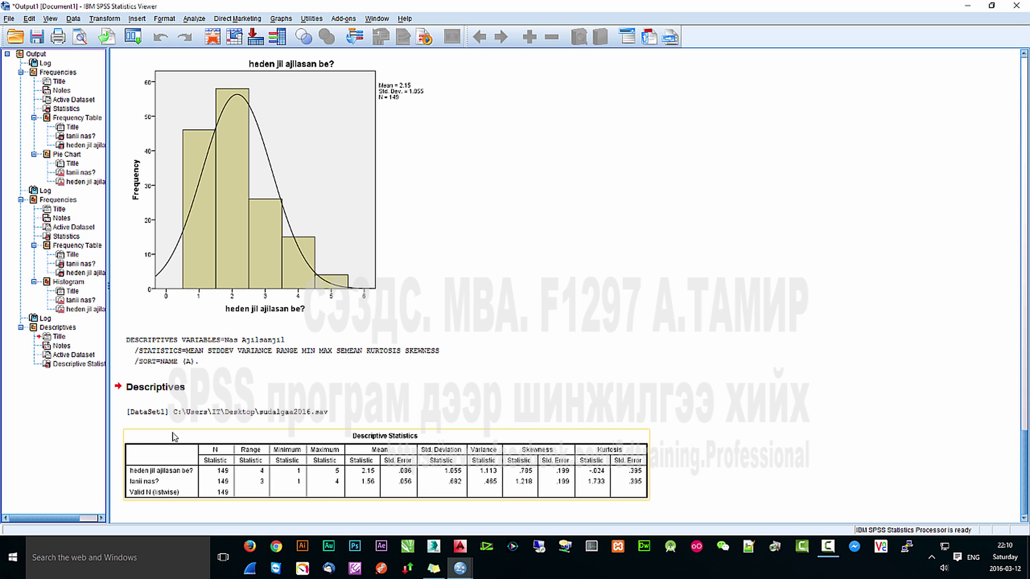
- Set up a Crosstabs analysis with "tanii nas?" in the rows and "heden jil ajilasan be?" in the columns
click(194, 19)
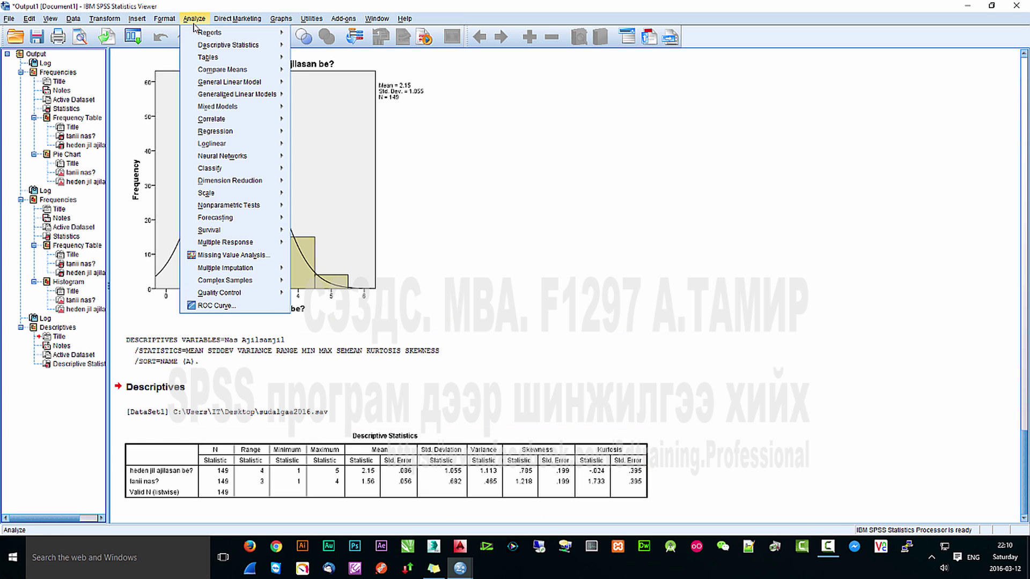
mouse_move(236, 45)
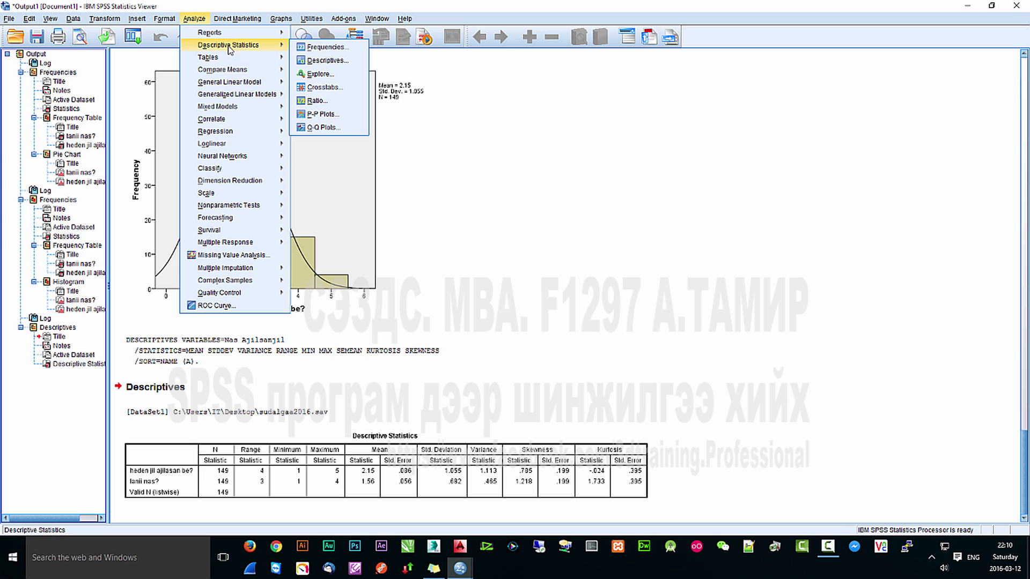
click(325, 88)
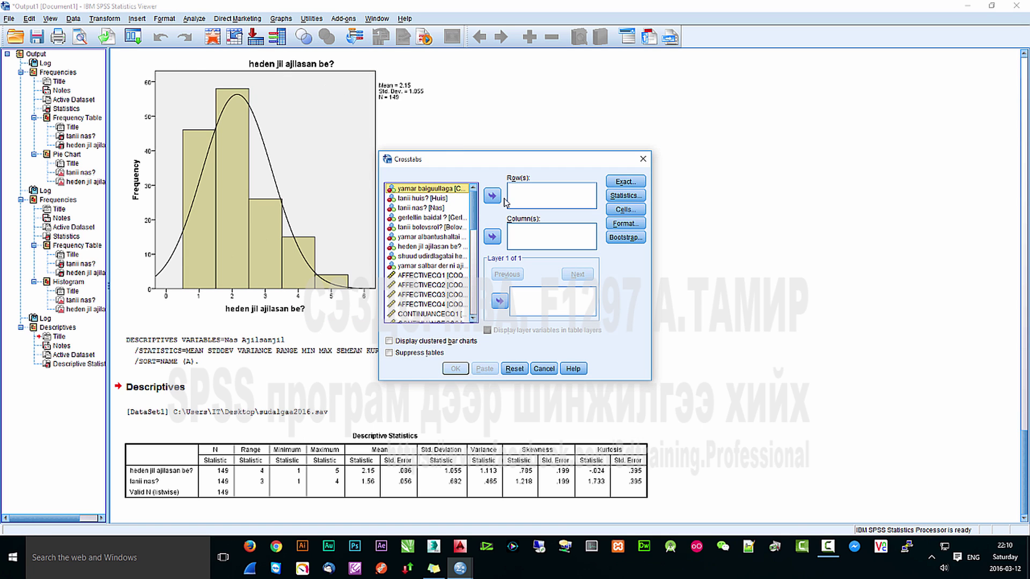
click(442, 208)
click(491, 196)
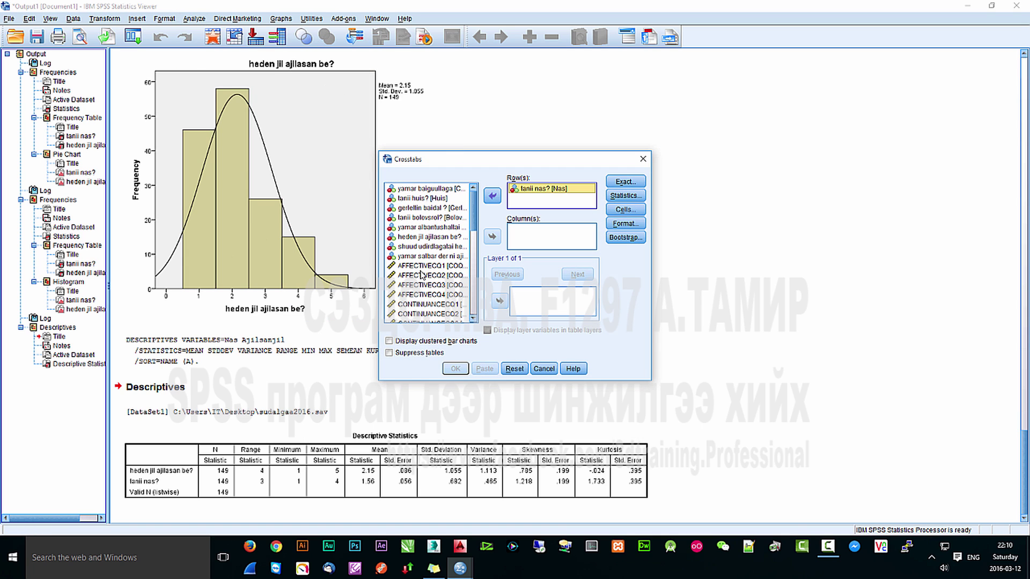
click(440, 228)
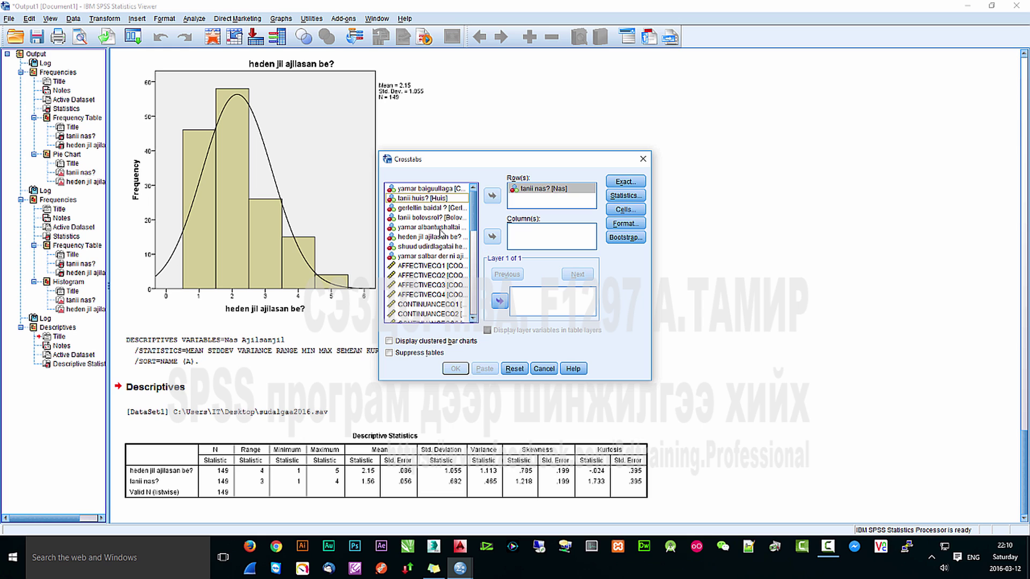
click(436, 237)
click(491, 237)
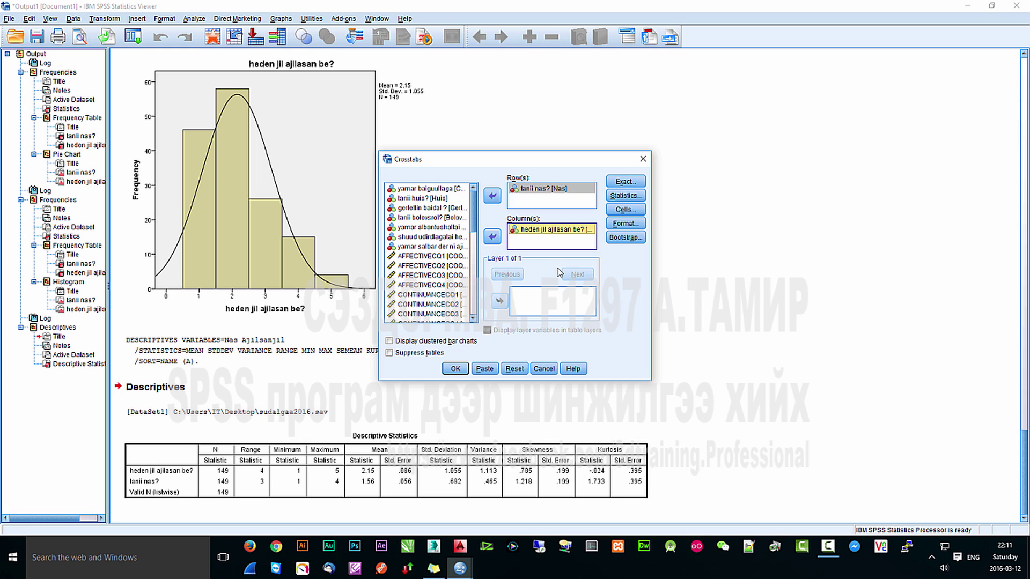
- Review the Crosstabs exact test, statistics, cell display and table format options, keeping their defaults
click(624, 182)
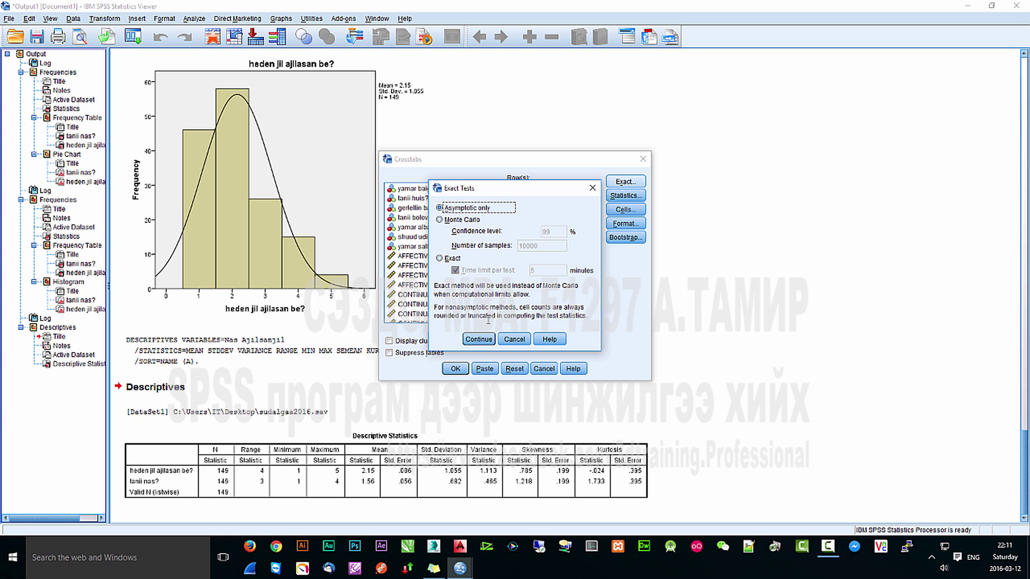
click(478, 338)
click(625, 195)
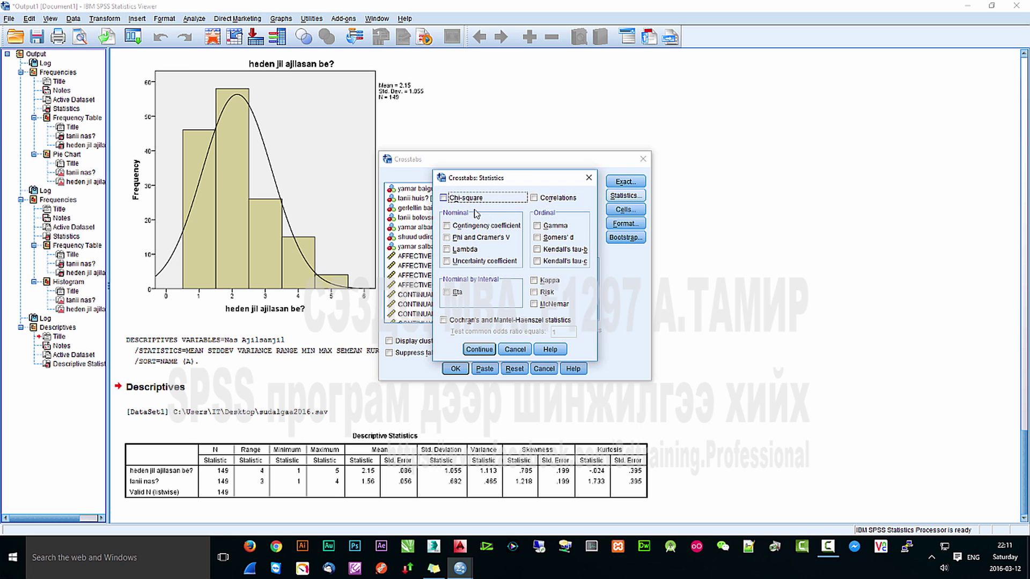
click(493, 349)
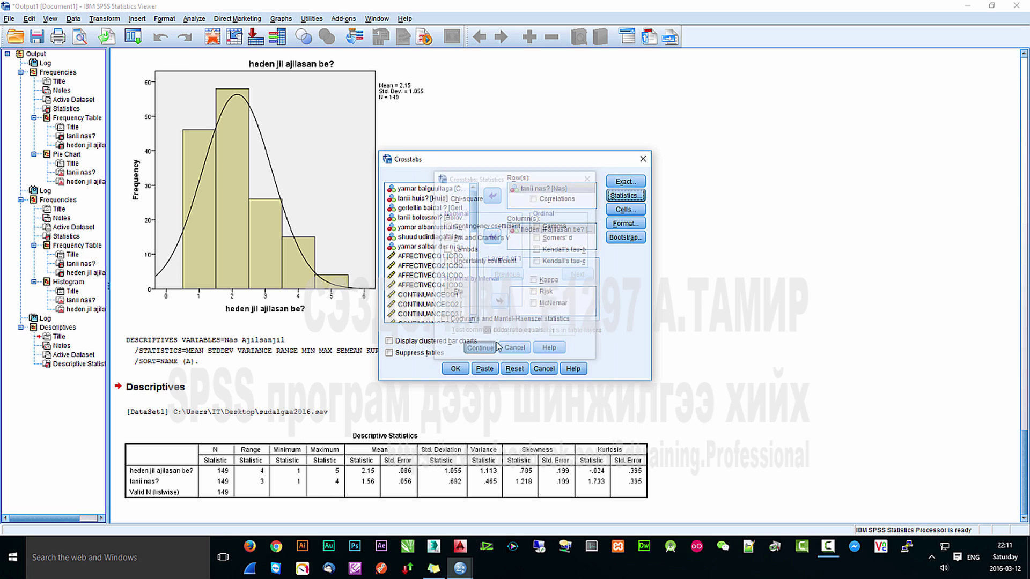
click(625, 210)
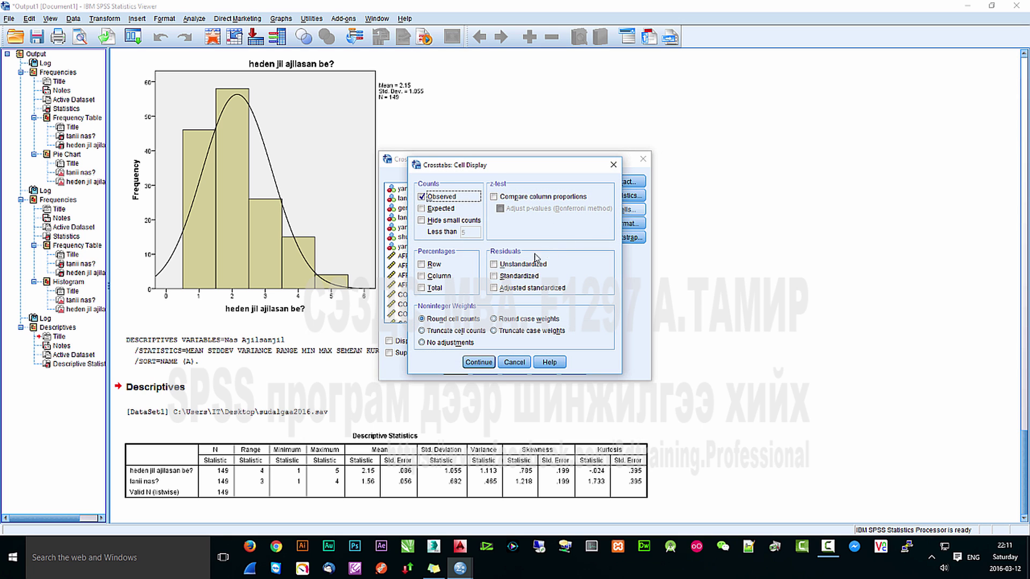
click(478, 362)
click(625, 224)
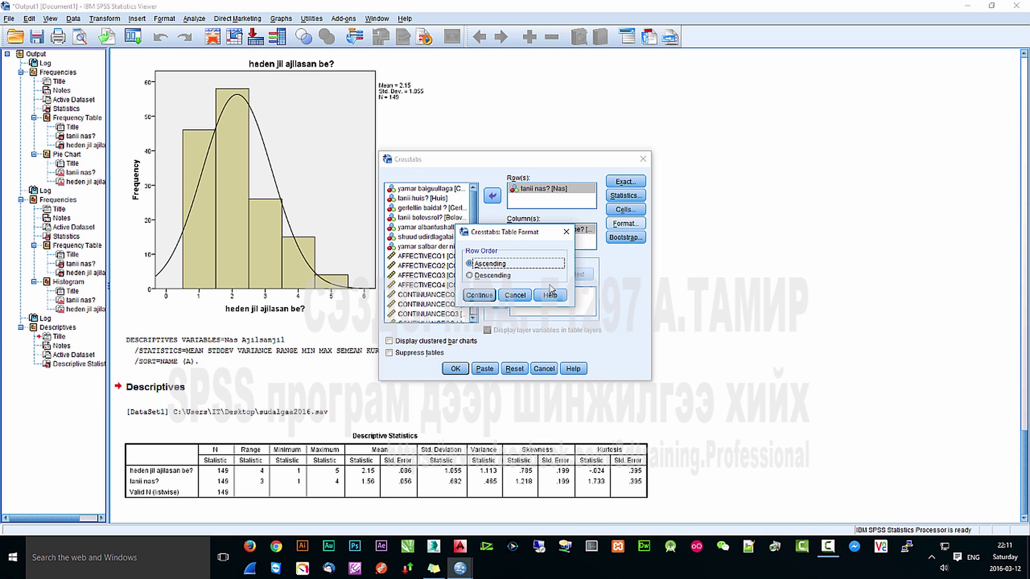
click(518, 294)
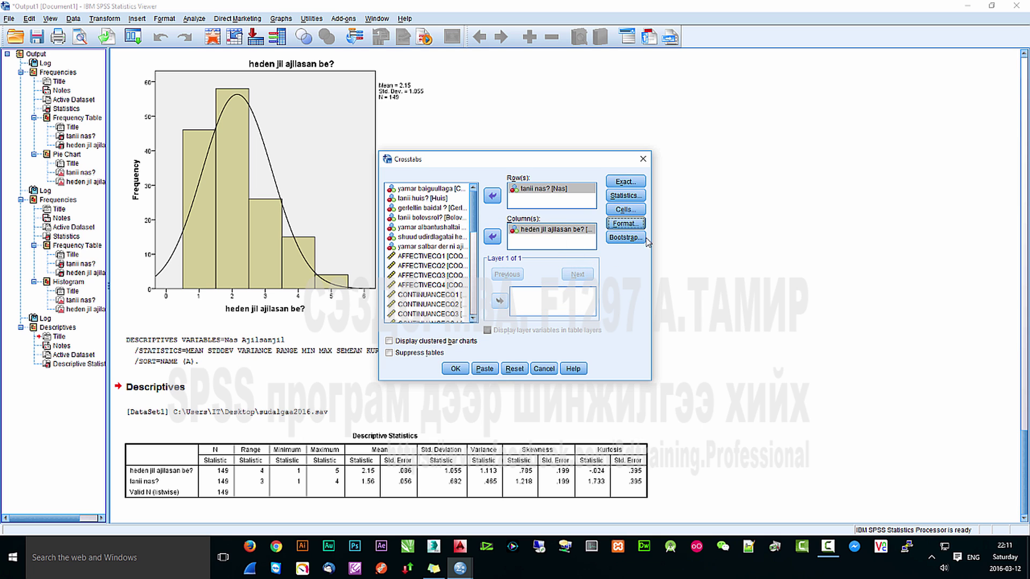
- Run the Crosstabs analysis and examine the case processing summary and the crosstabulation table in the output
click(456, 368)
click(168, 175)
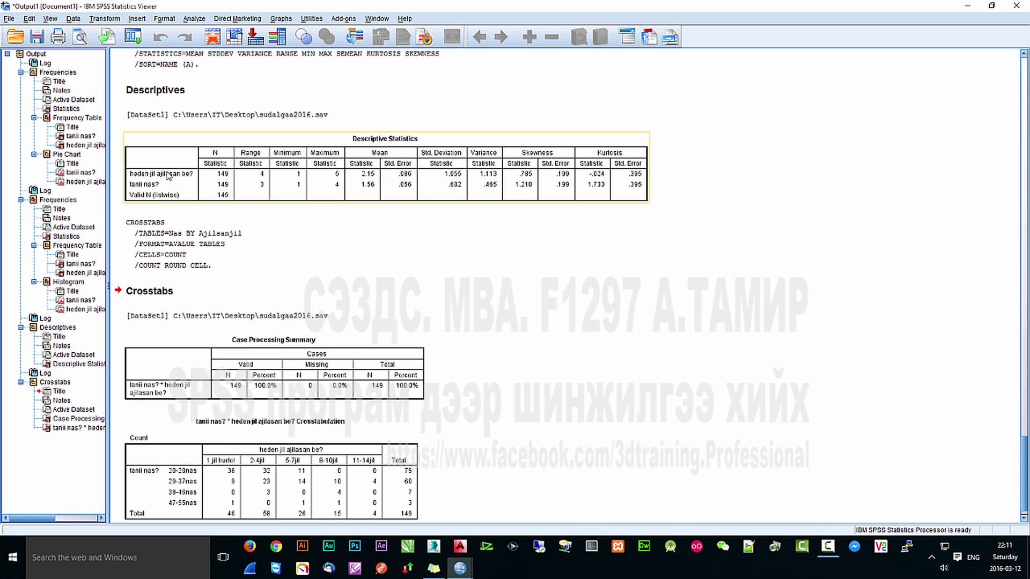
click(226, 244)
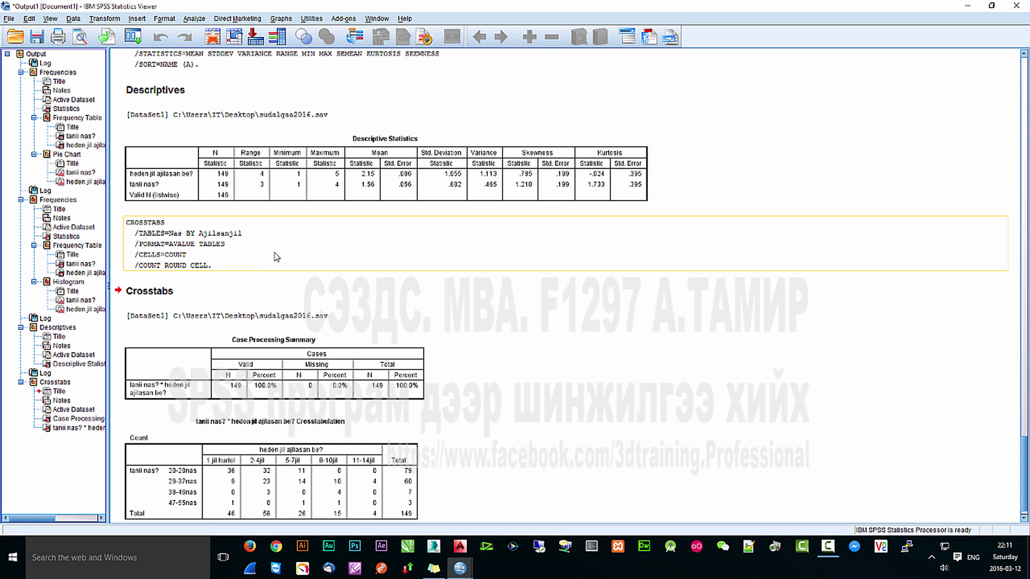
click(217, 341)
scroll(217, 340, down, 1)
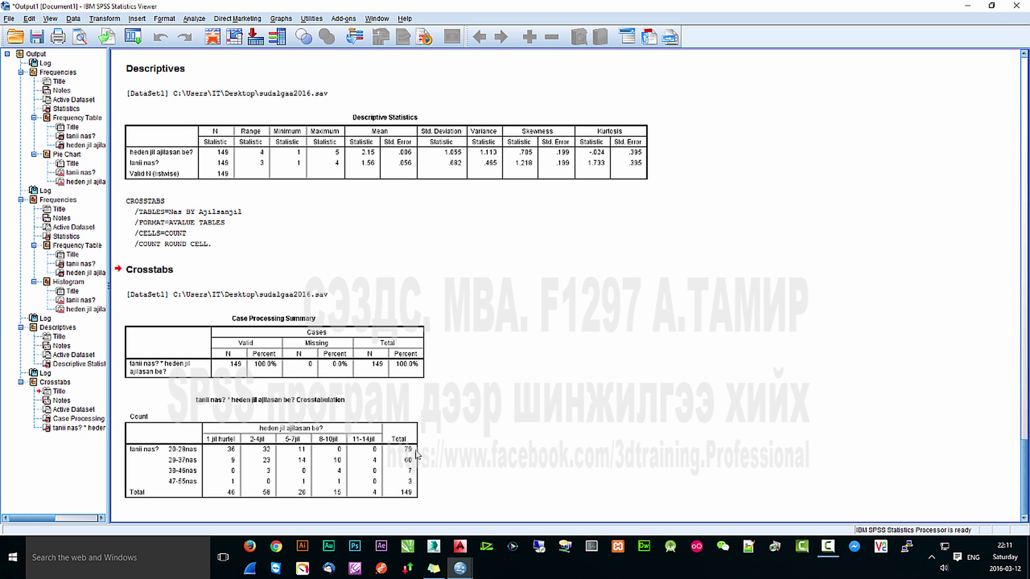
- Compare the age-group totals in the Crosstabs table with the frequencies in the "tanii nas?" frequency table
click(184, 452)
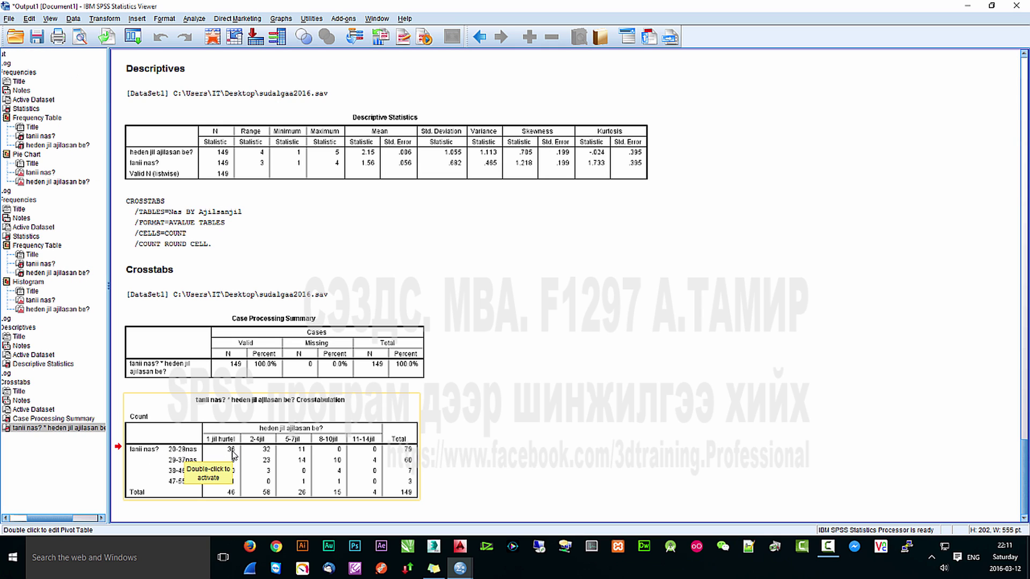
scroll(232, 455, up, 15)
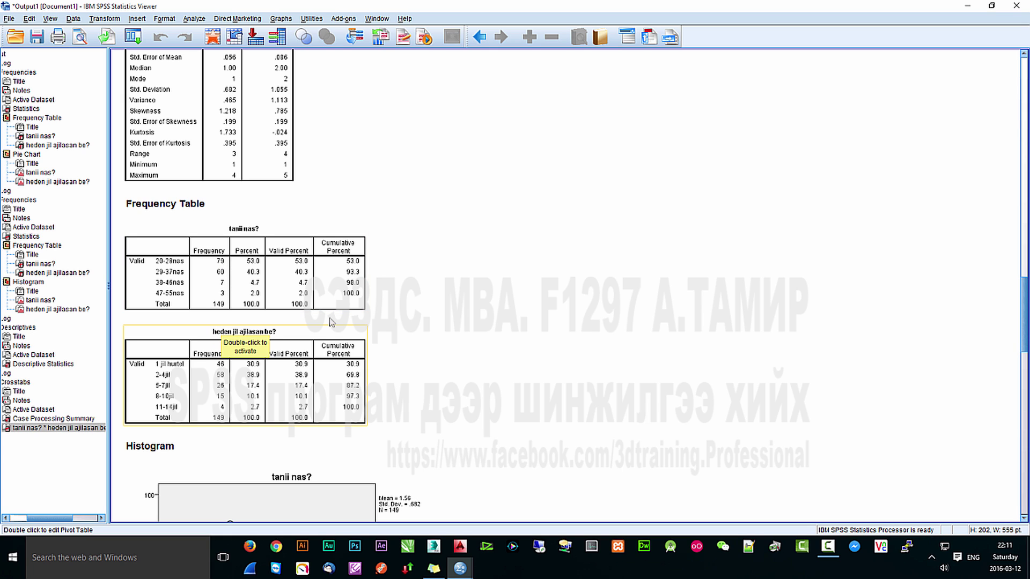
scroll(276, 381, down, 3)
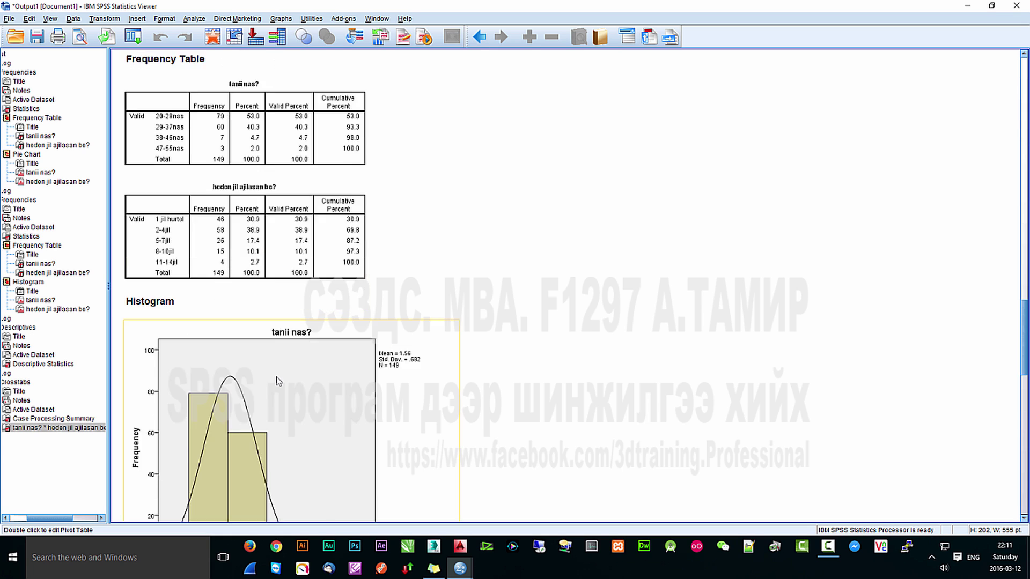
scroll(277, 381, down, 15)
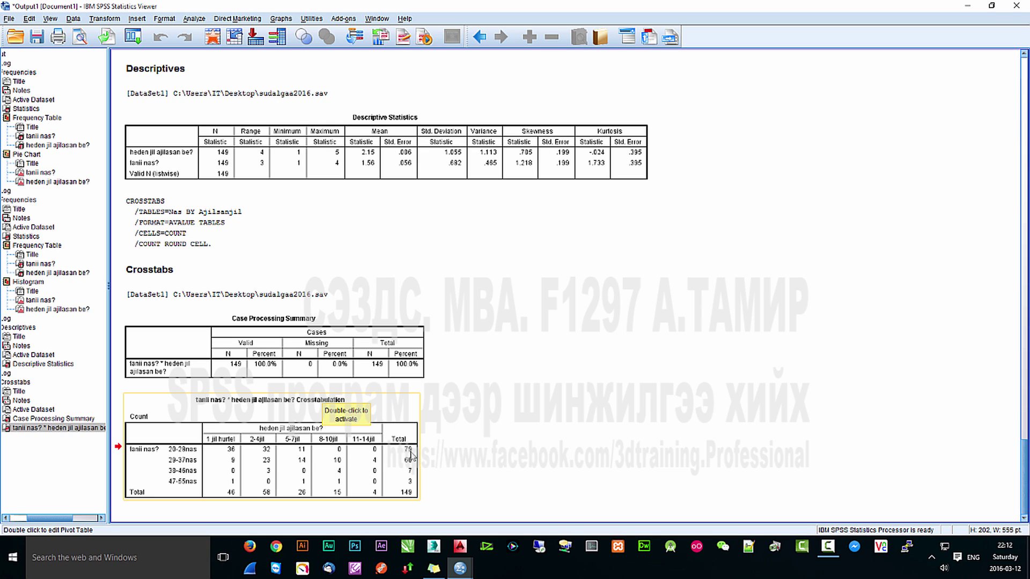
scroll(236, 257, up, 15)
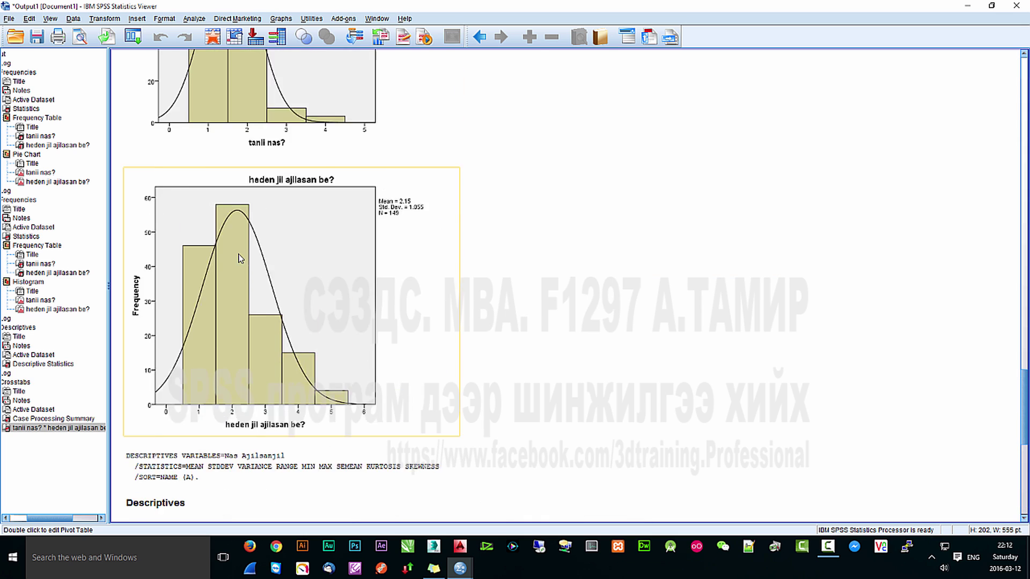
scroll(239, 258, up, 3)
click(221, 315)
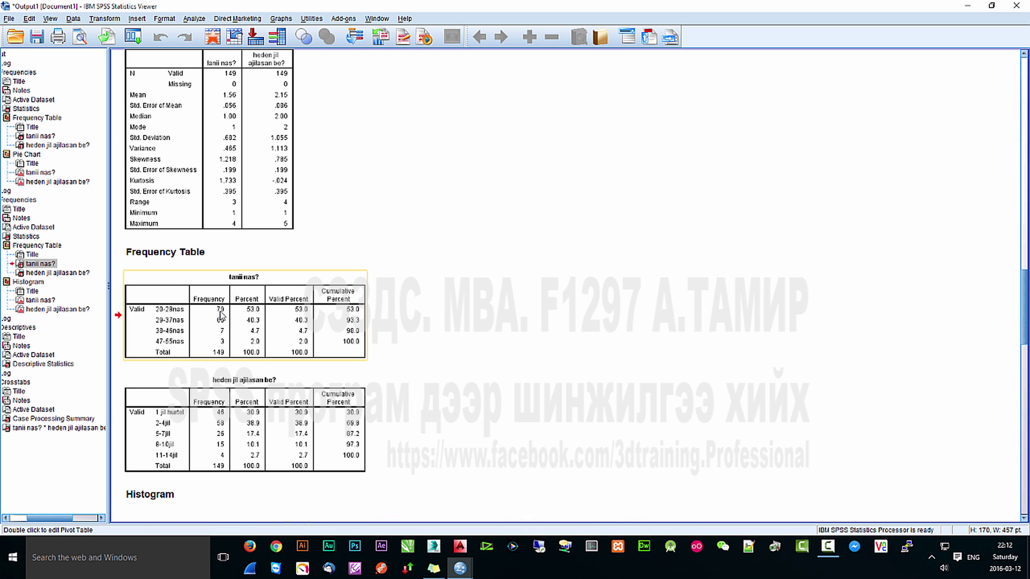
scroll(223, 313, down, 15)
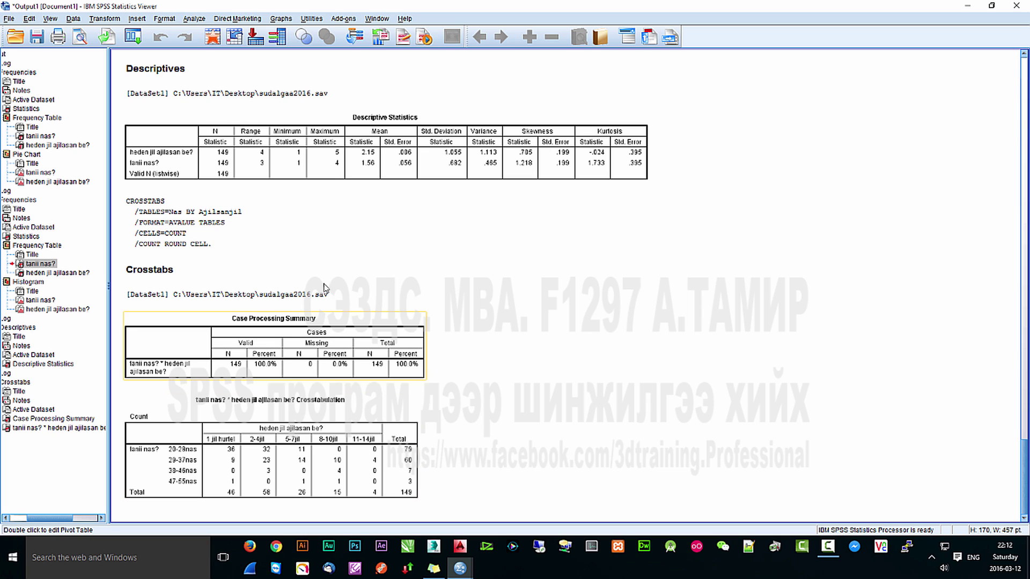
click(318, 492)
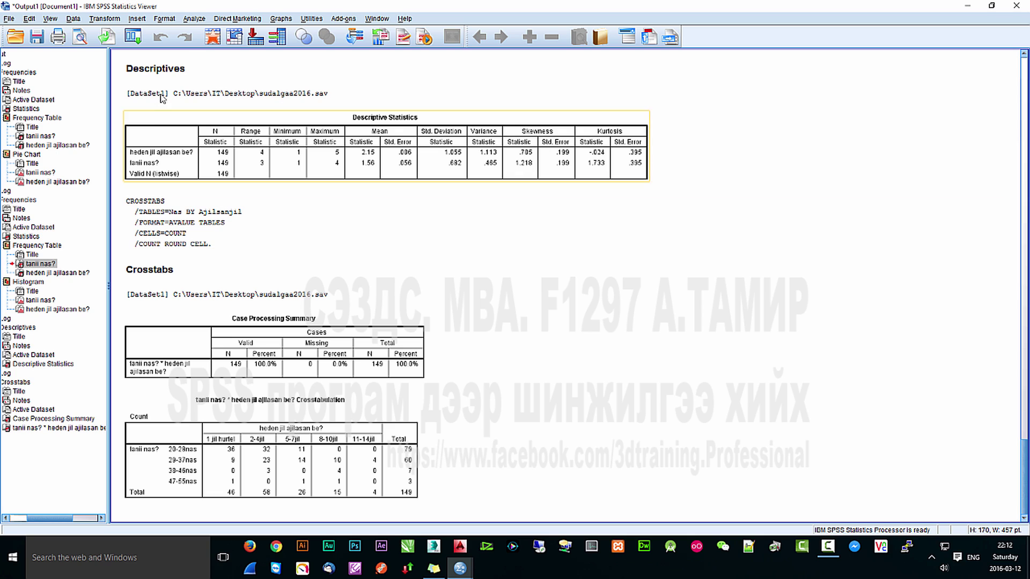
click(194, 19)
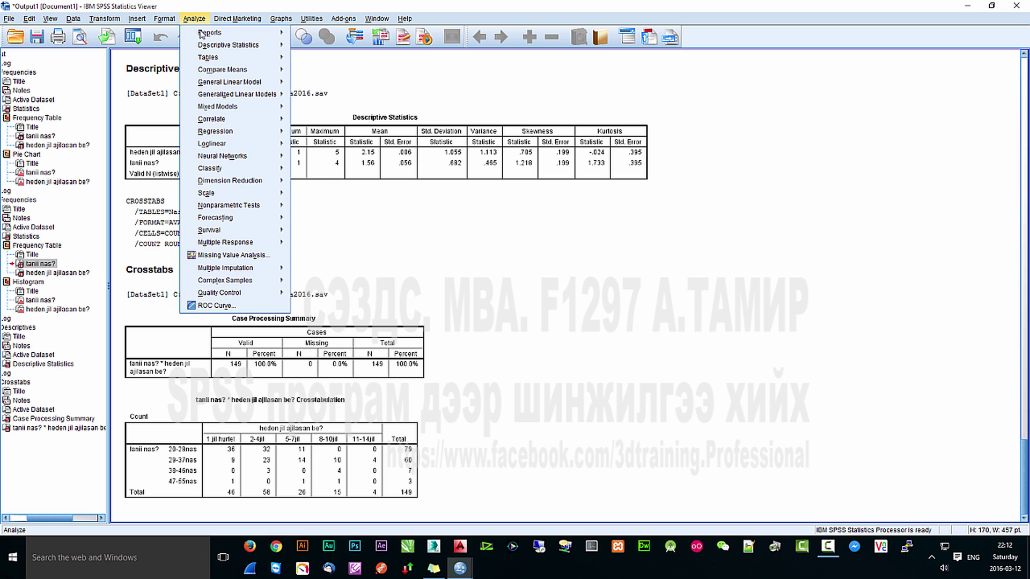
mouse_move(228, 45)
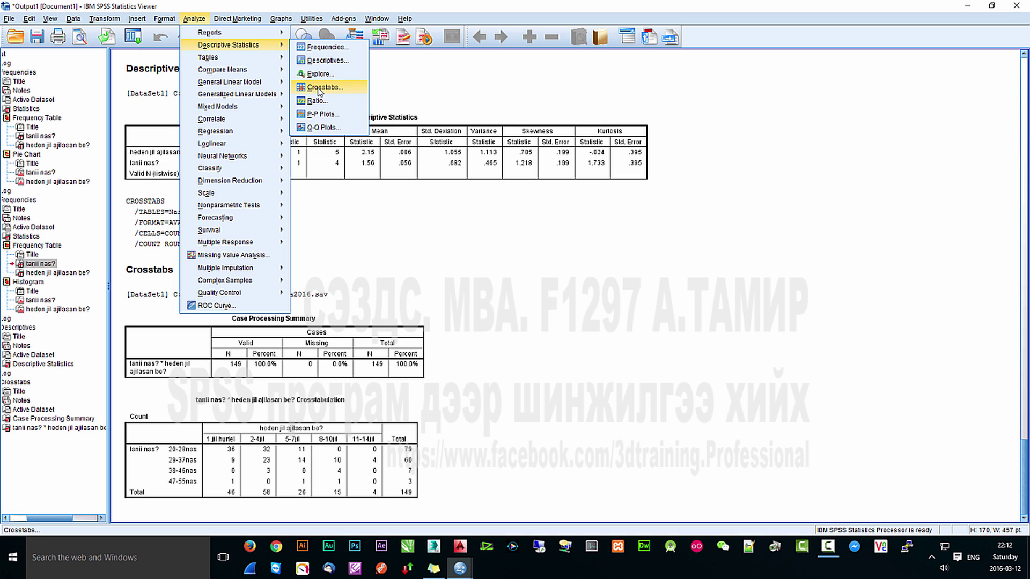
click(557, 379)
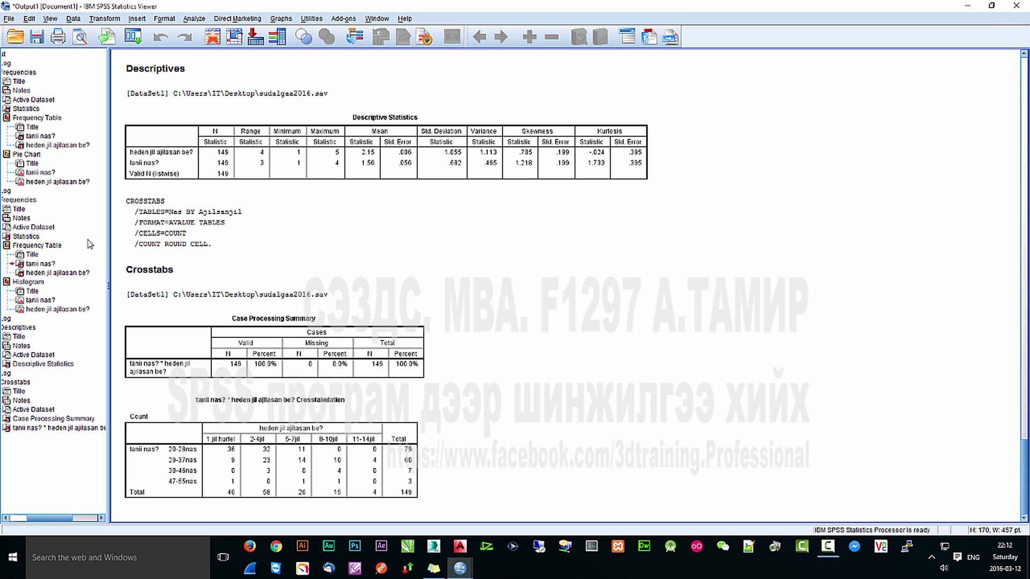
click(194, 19)
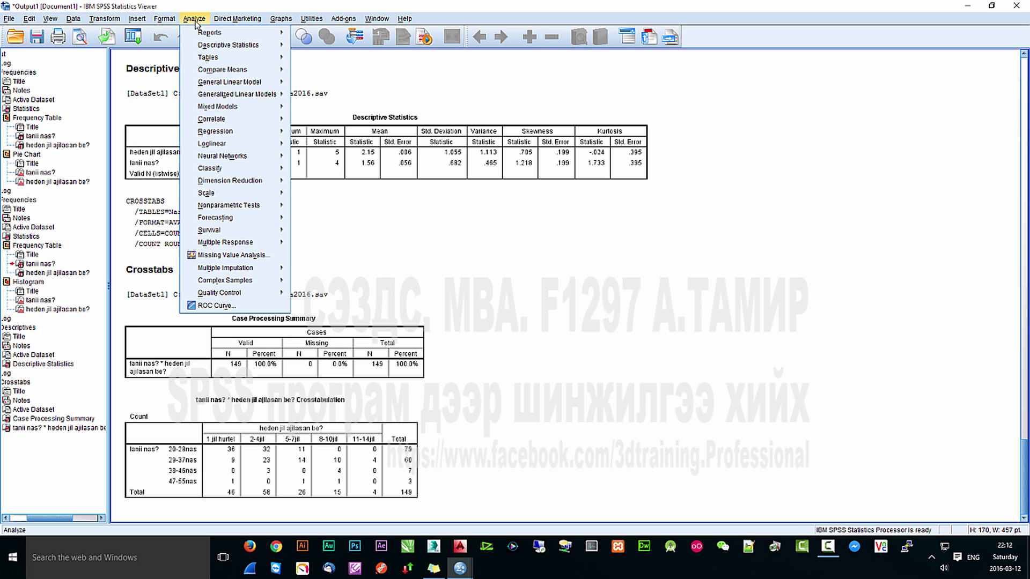
mouse_move(244, 134)
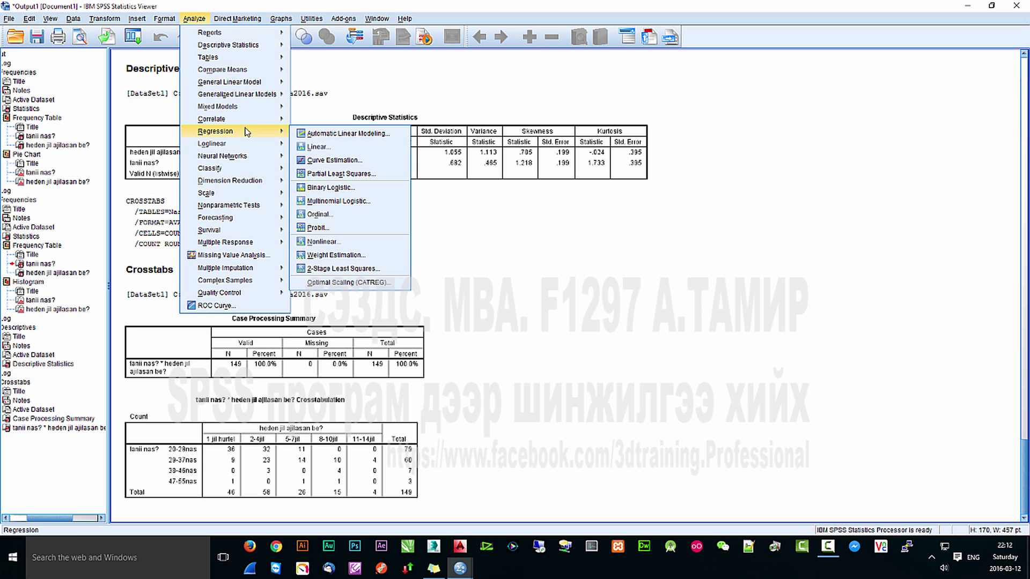
click(308, 5)
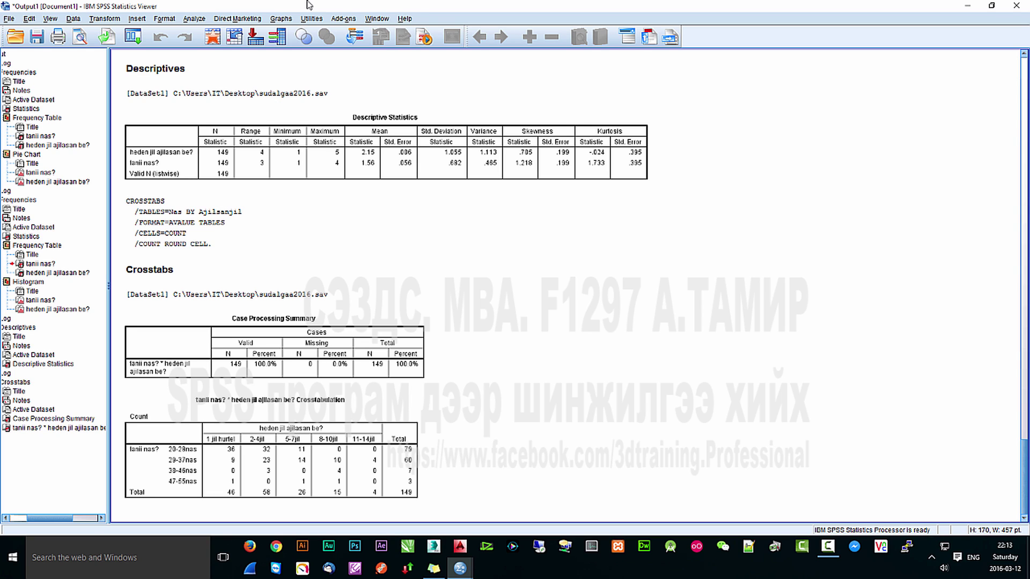
click(195, 19)
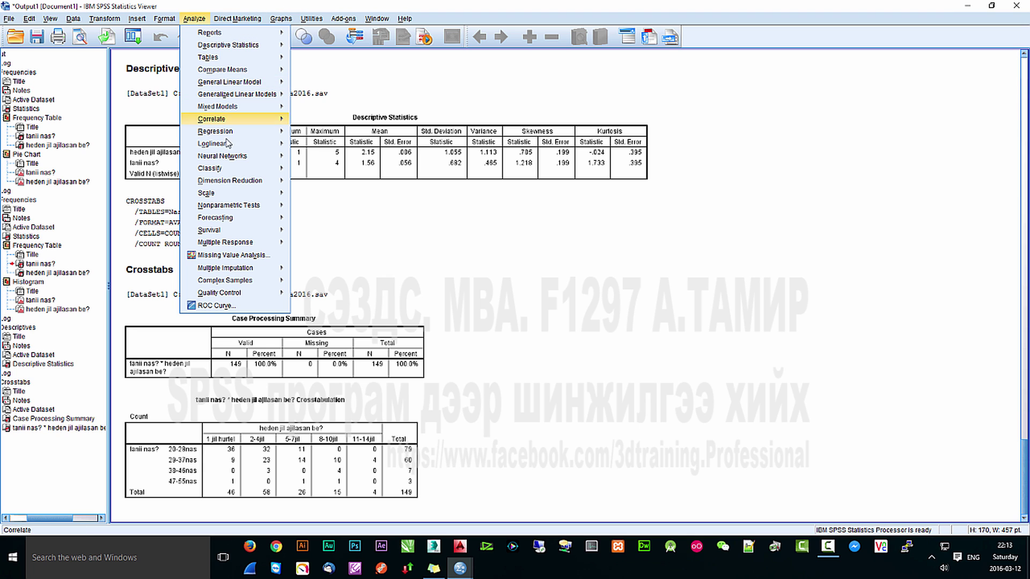
mouse_move(240, 184)
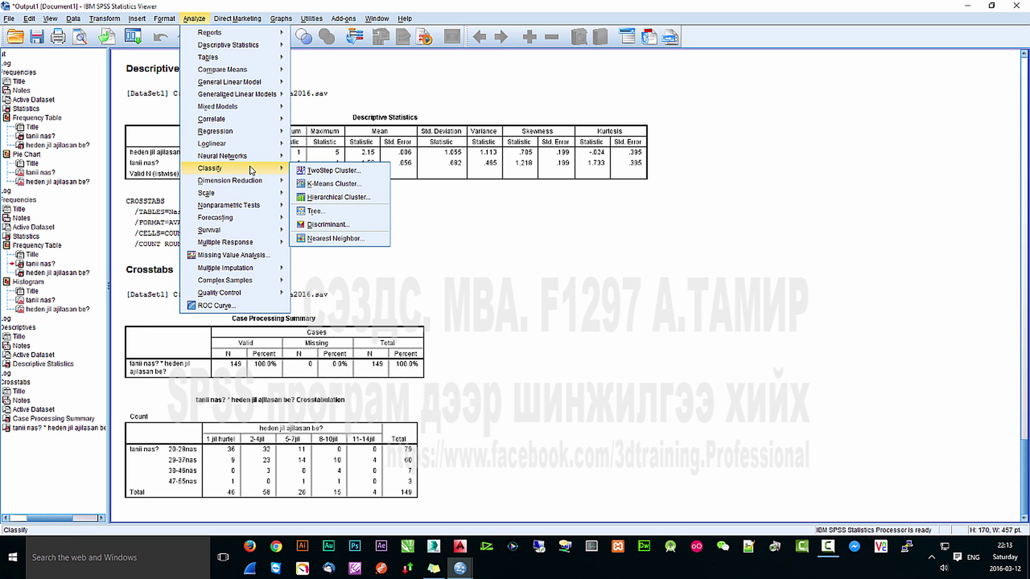
mouse_move(254, 160)
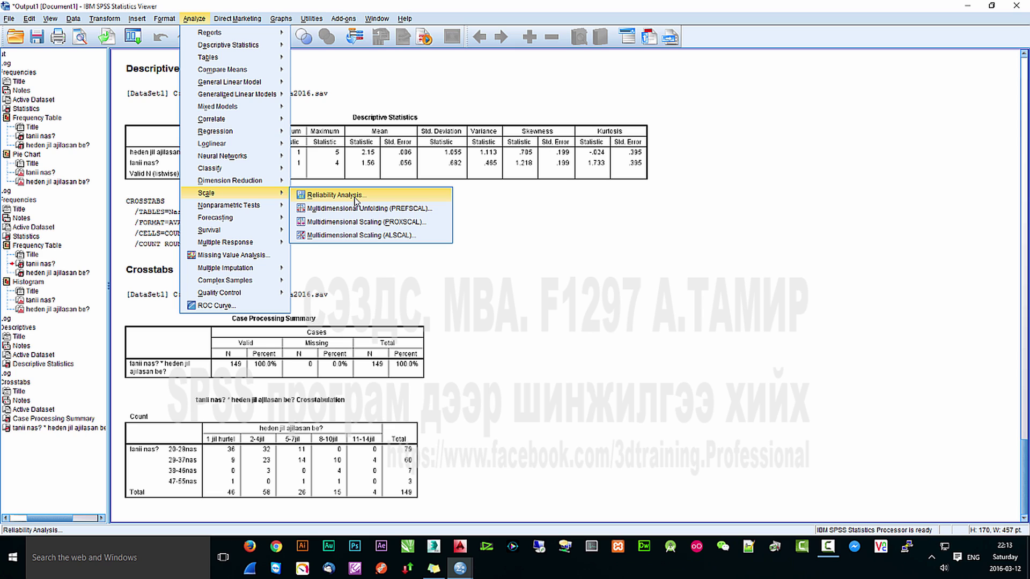
mouse_move(249, 119)
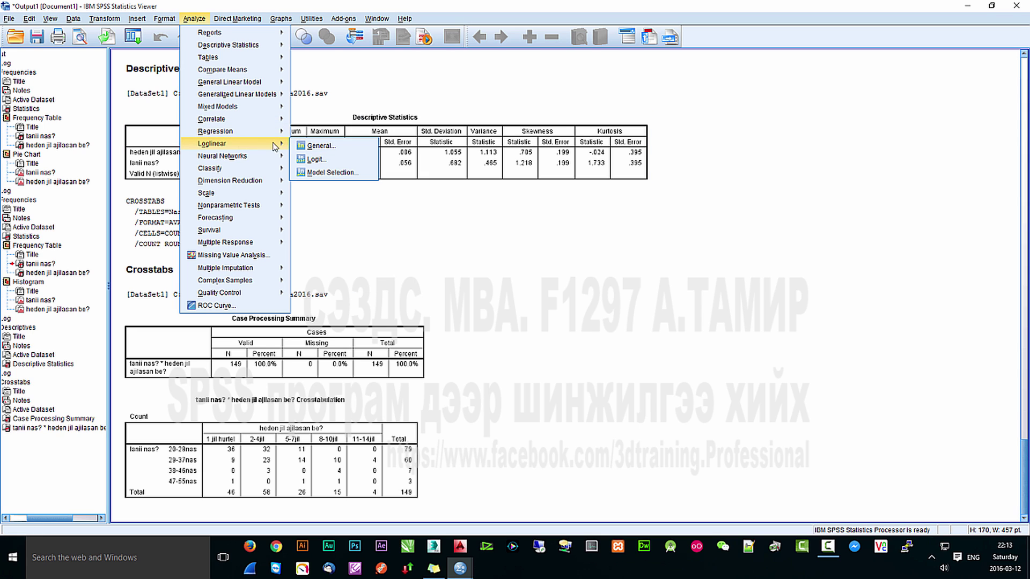
mouse_move(262, 135)
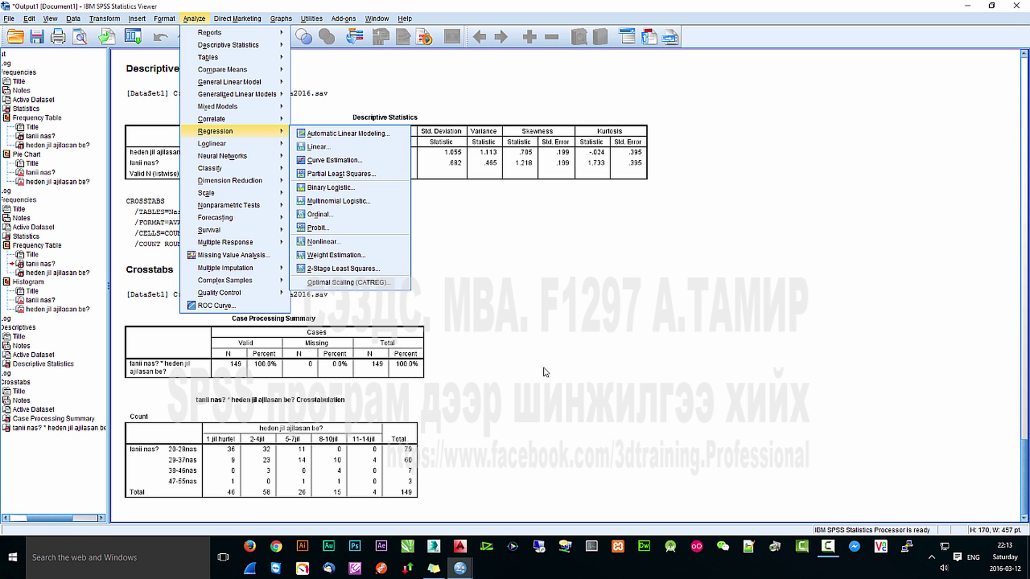
click(193, 18)
click(197, 21)
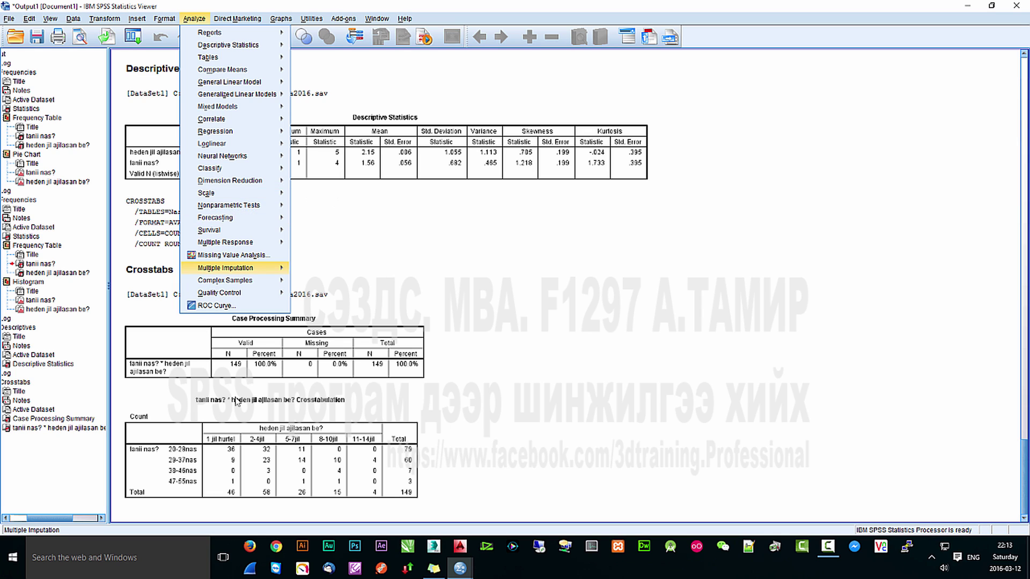
- Switch to the sudalgaa2016.sav variable definitions, widen the Label column to fit and examine the scale item labels
click(460, 567)
click(493, 536)
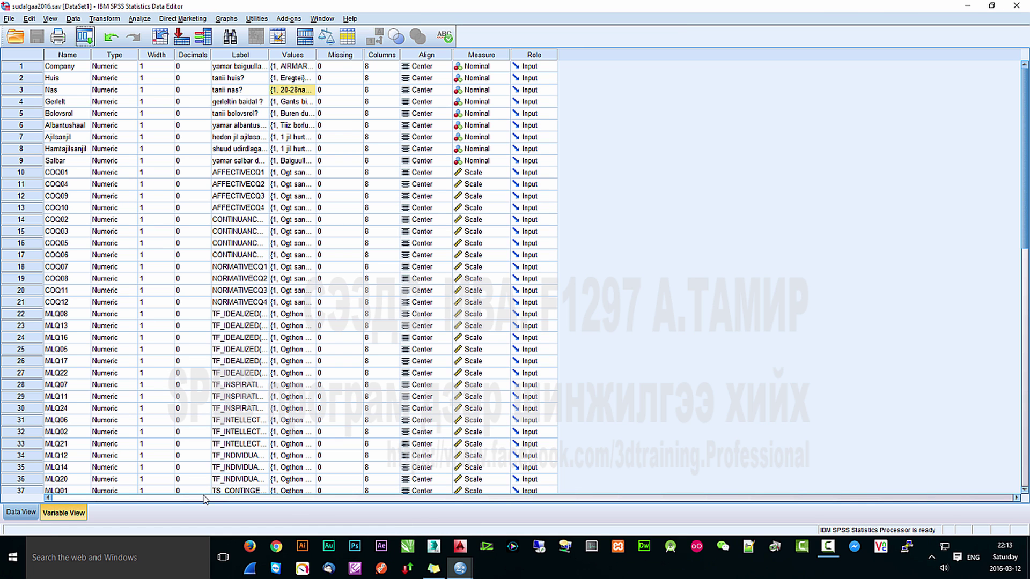
click(59, 173)
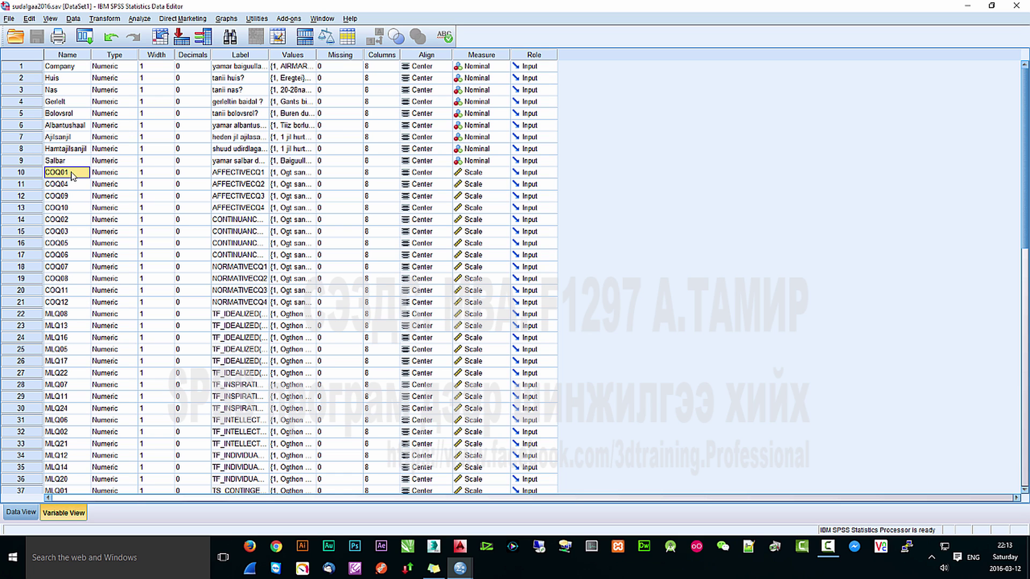
double_click(267, 54)
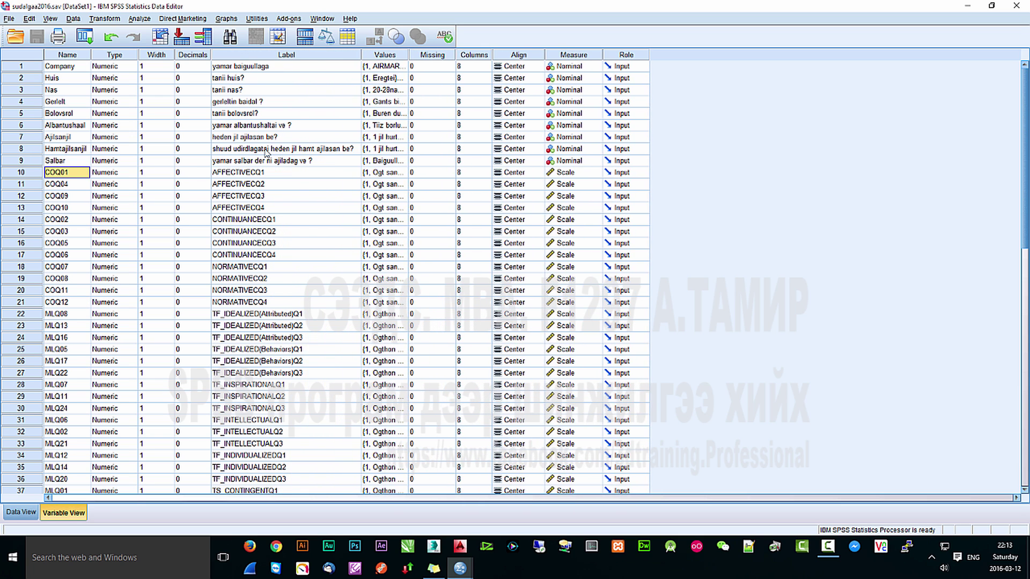
click(236, 306)
scroll(255, 316, down, 5)
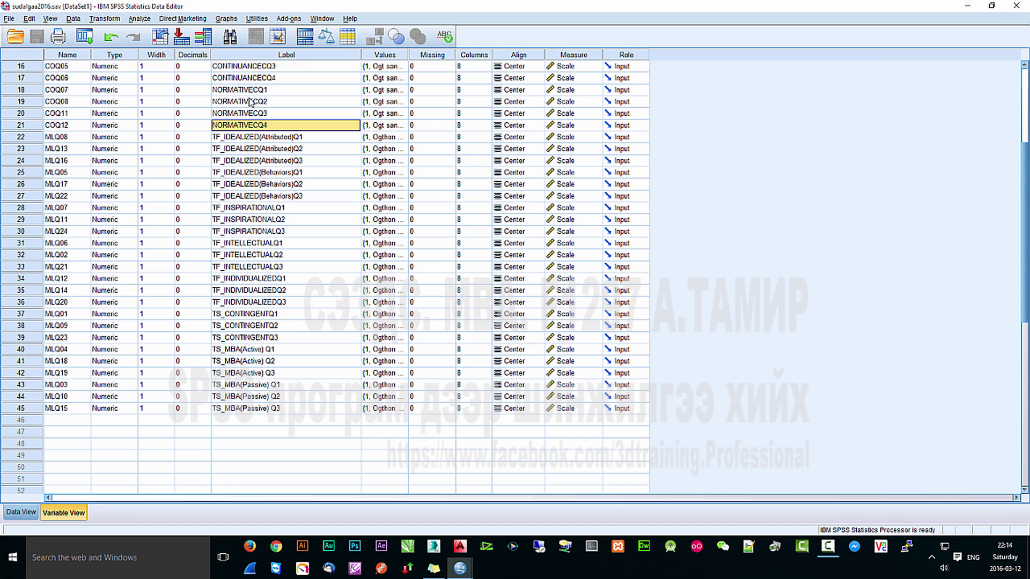
scroll(261, 209, up, 1)
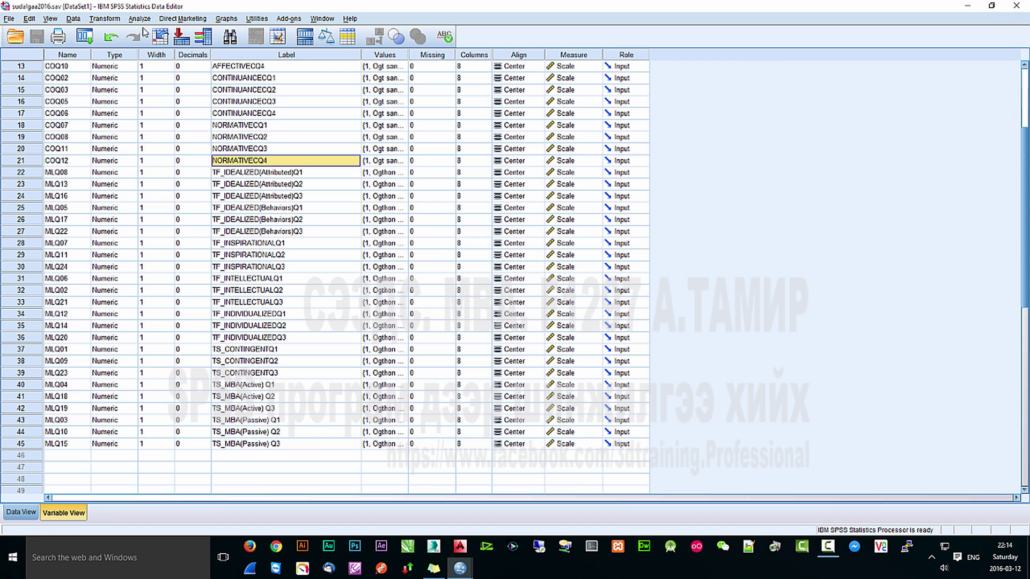
- Set up a Factor Analysis from the output window with the items AFFECTIVECQ1 through NORMATIVECQ4 as variables
mouse_move(460, 568)
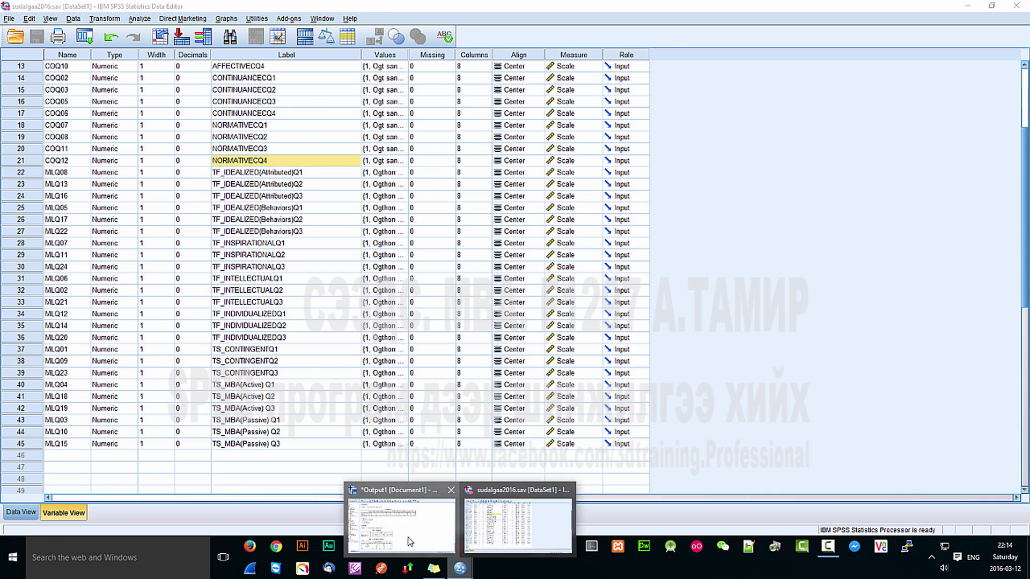
click(396, 514)
click(195, 19)
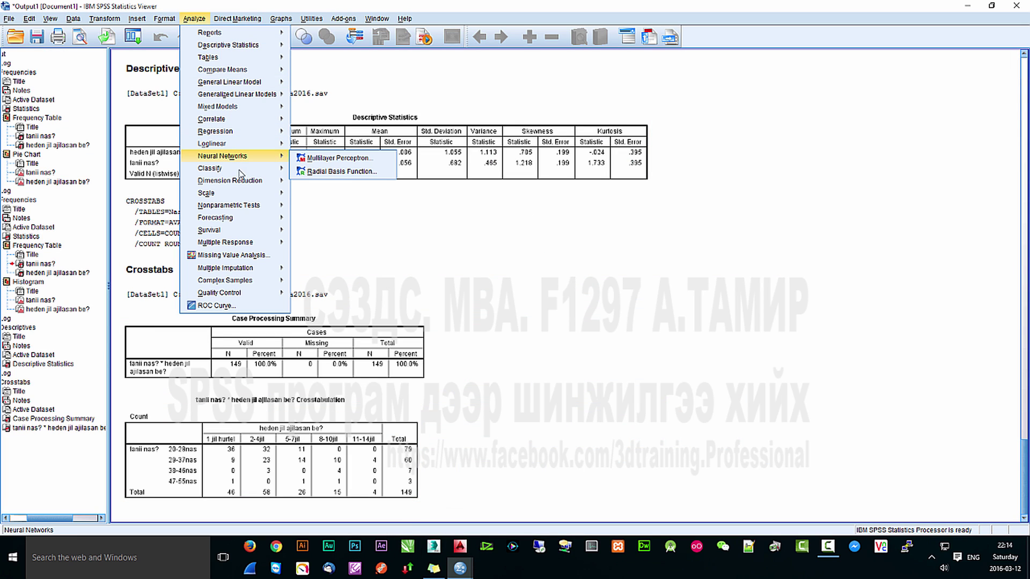
mouse_move(242, 180)
click(324, 184)
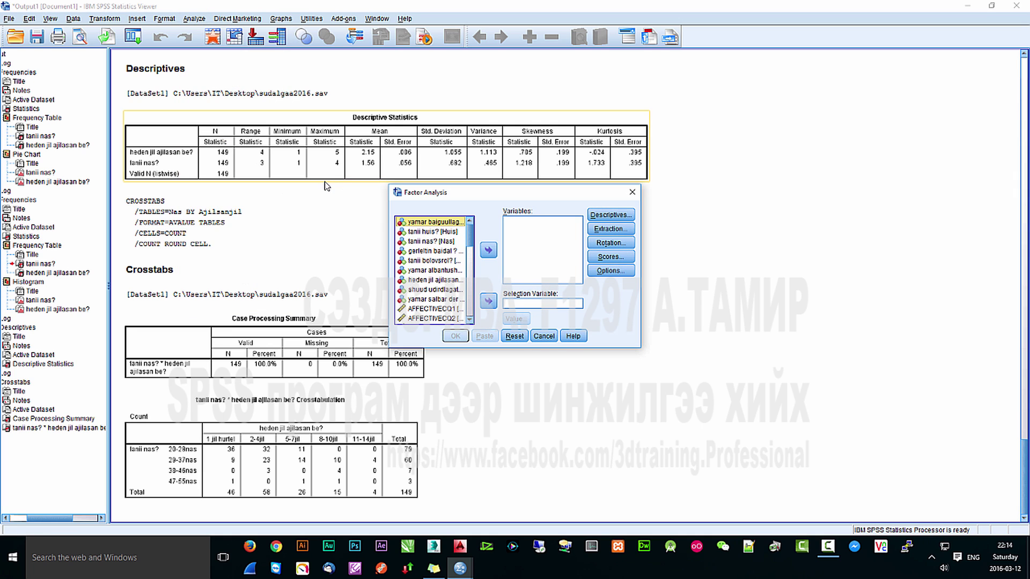
scroll(431, 268, down, 2)
click(427, 252)
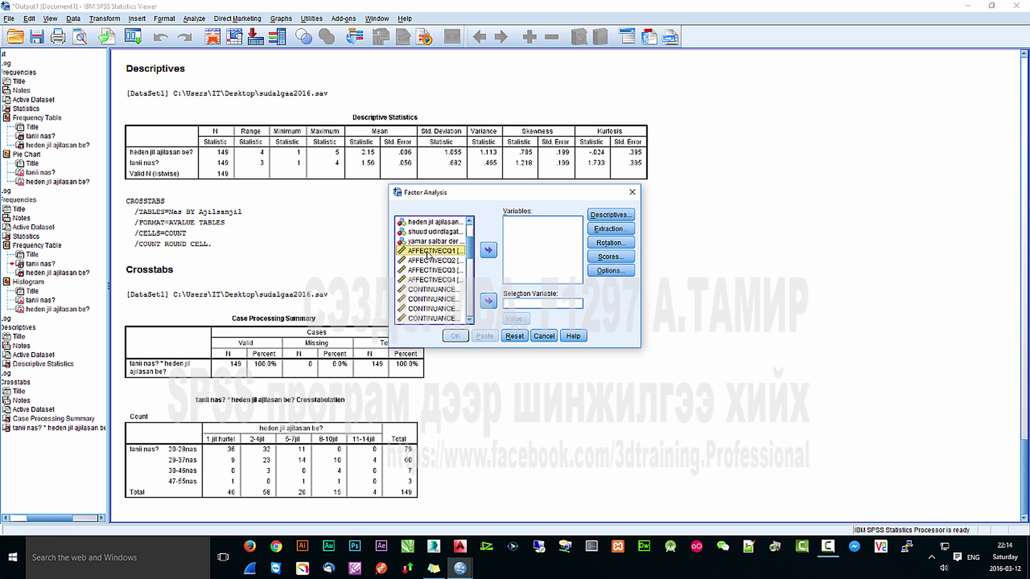
scroll(434, 289, down, 2)
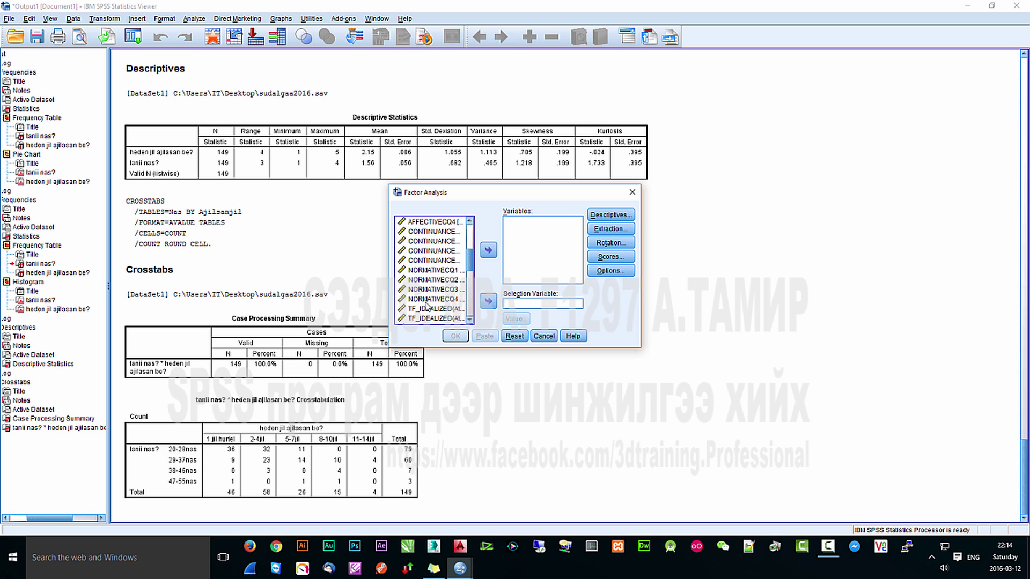
shift+click(426, 300)
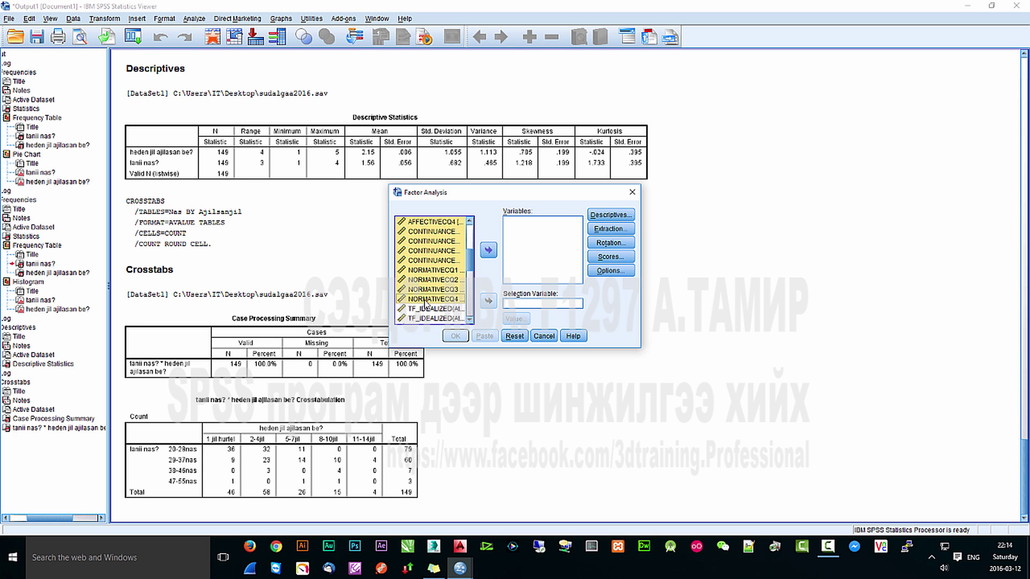
click(488, 250)
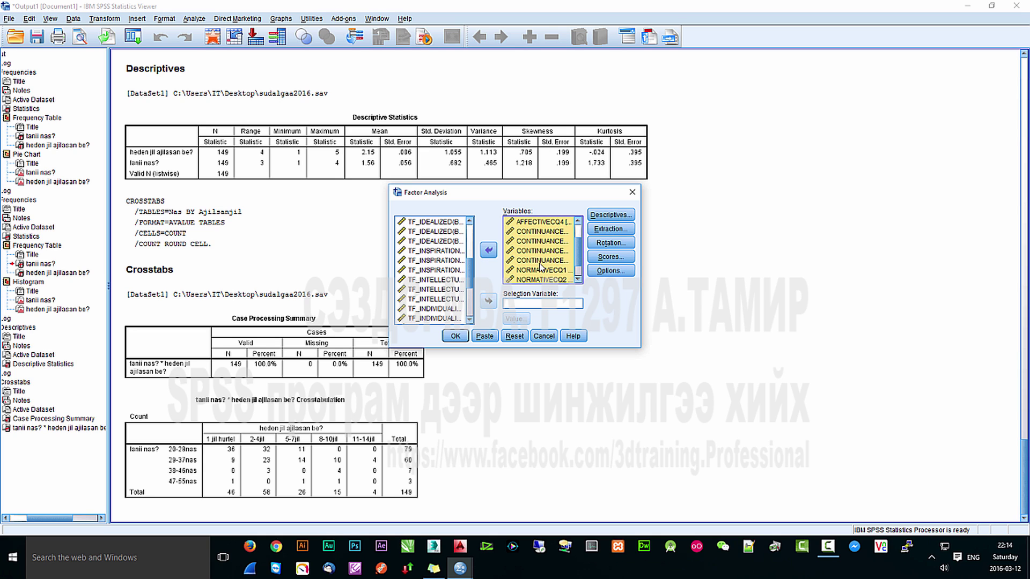
scroll(545, 272, down, 2)
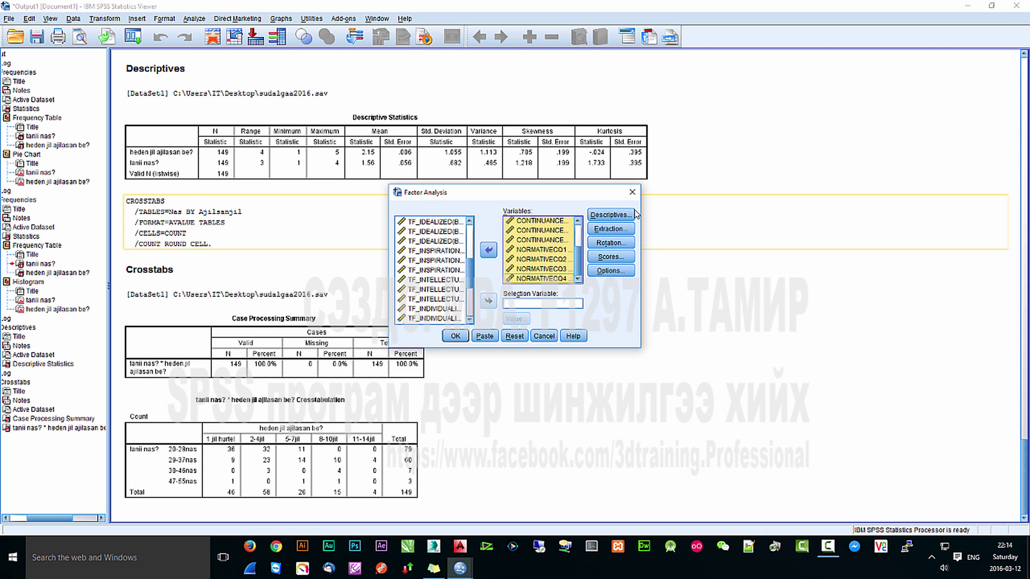
- Include the correlation matrix coefficients and determinant in the factor analysis descriptives
click(610, 215)
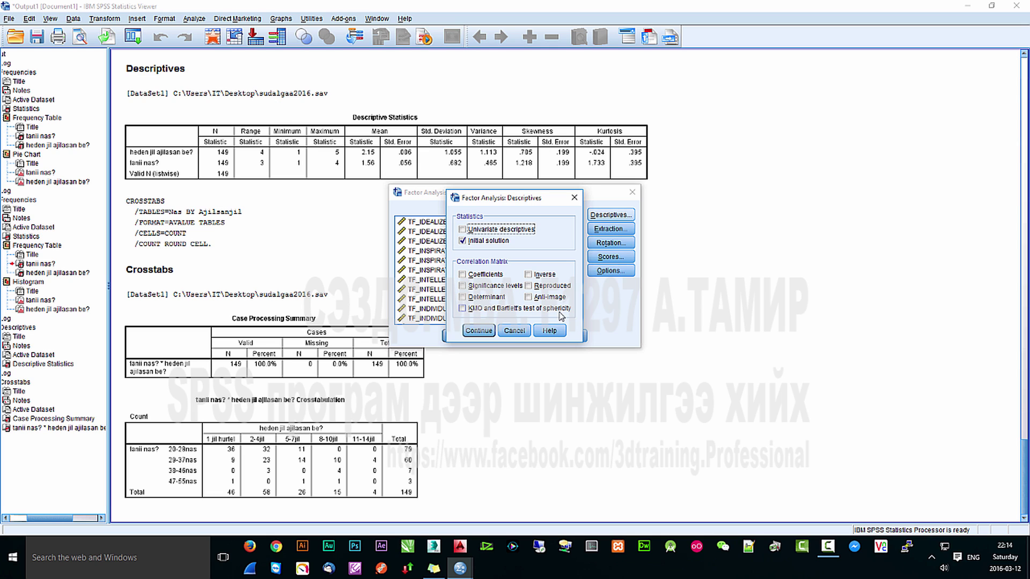
click(485, 274)
click(482, 296)
click(479, 330)
- Set the factor extraction to a fixed number of 3 factors
click(609, 229)
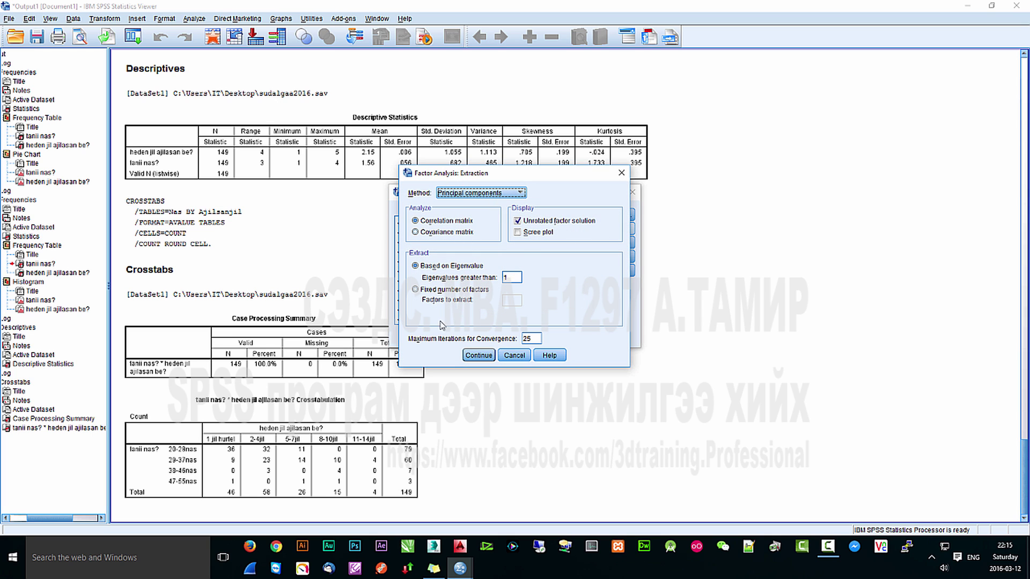
click(438, 292)
click(508, 299)
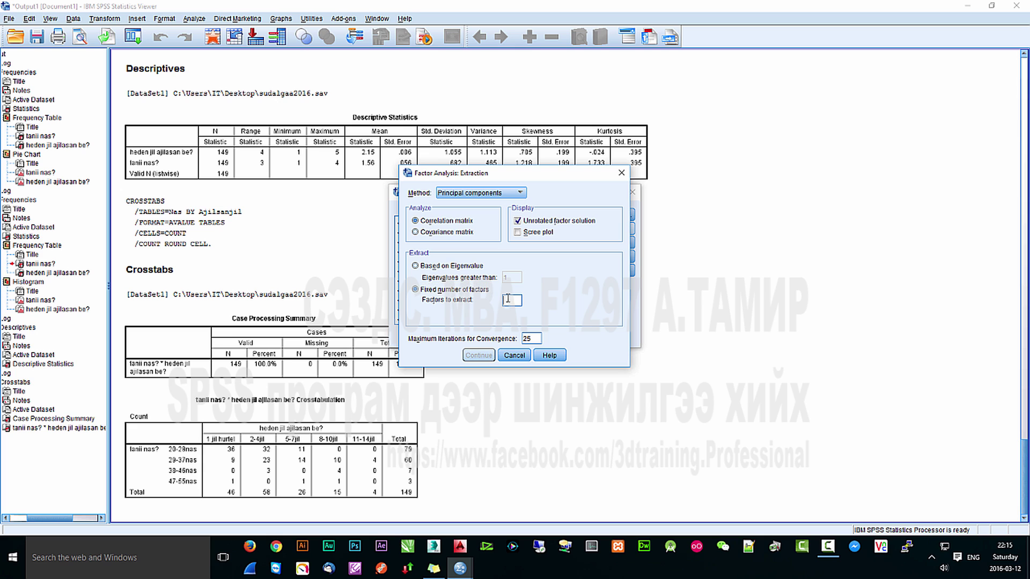
text(3)
drag(569, 174, 852, 197)
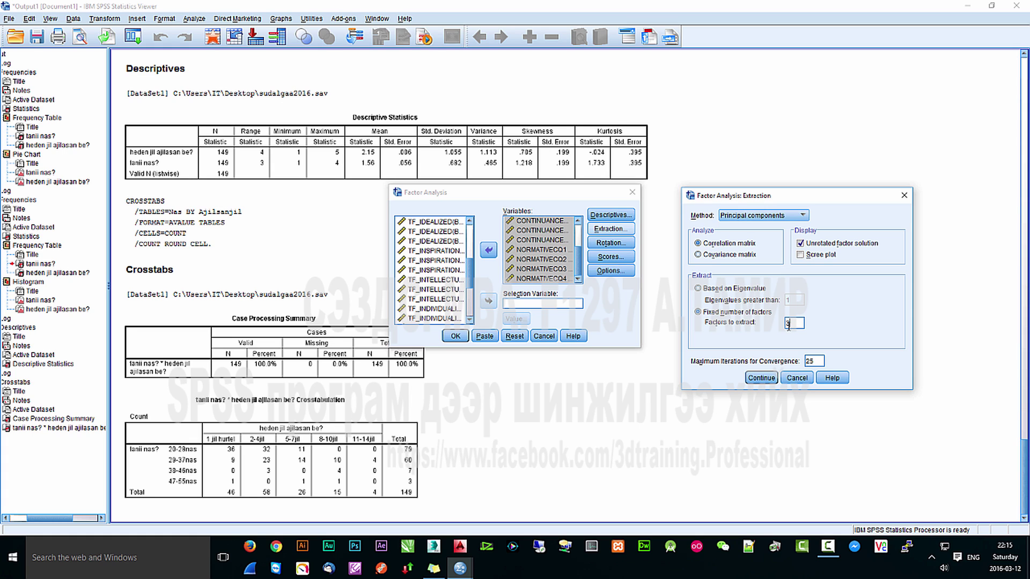
click(761, 378)
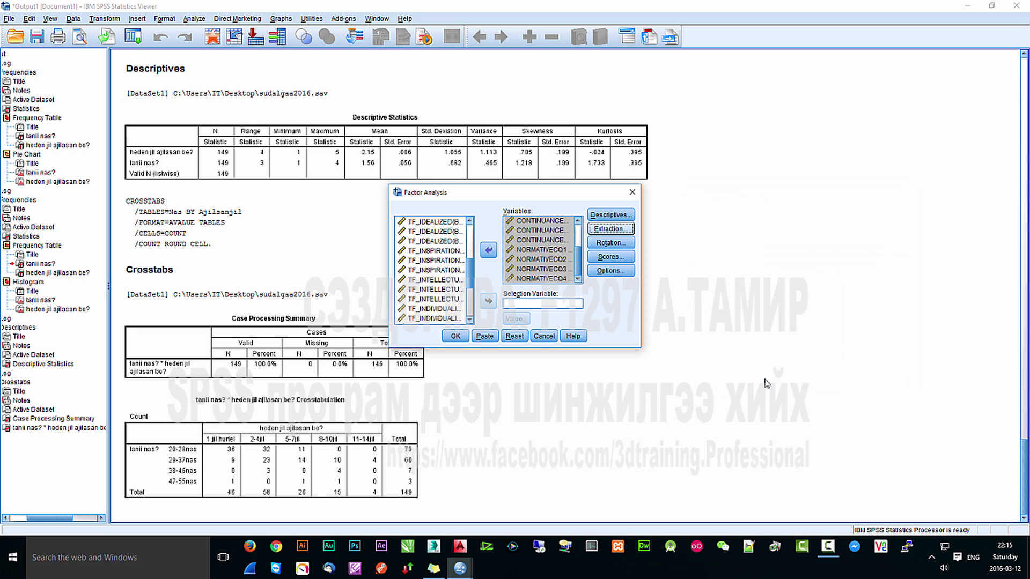
- Choose Varimax as the rotation method and accept the default factor scores settings
click(609, 244)
click(467, 238)
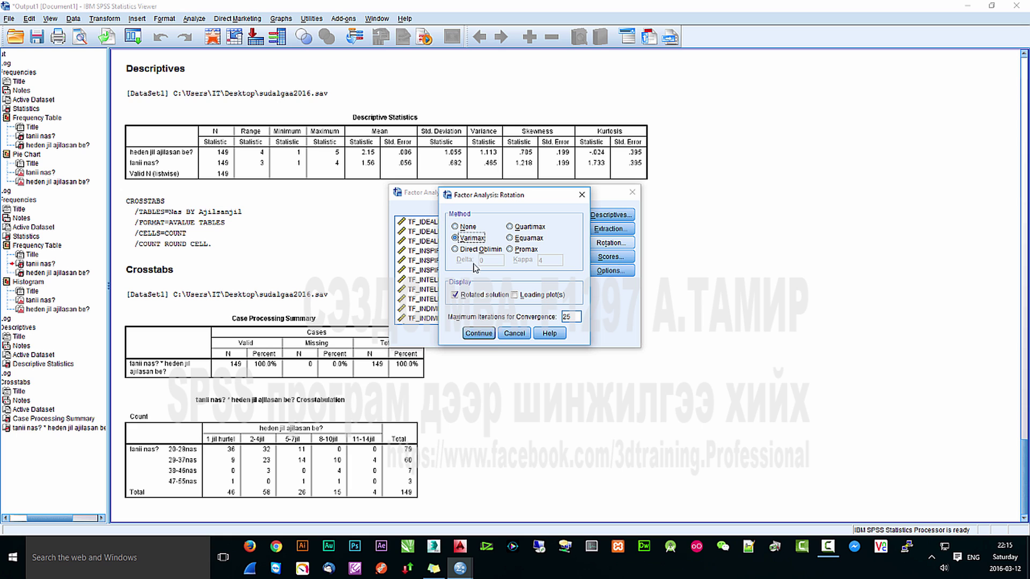
click(479, 334)
click(611, 256)
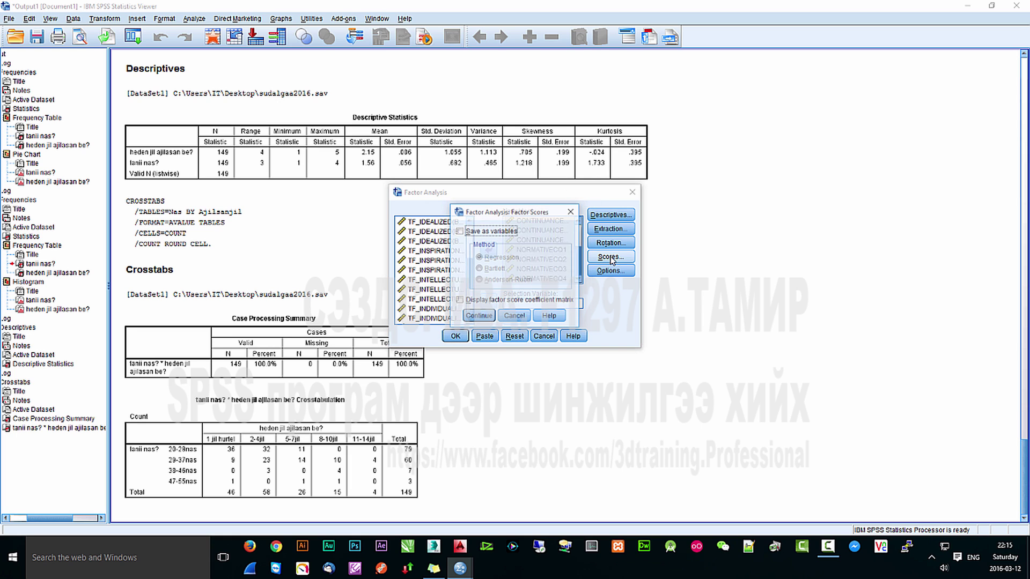
click(479, 317)
- Suppress small coefficients with an absolute value below .50 and run the factor analysis
click(610, 271)
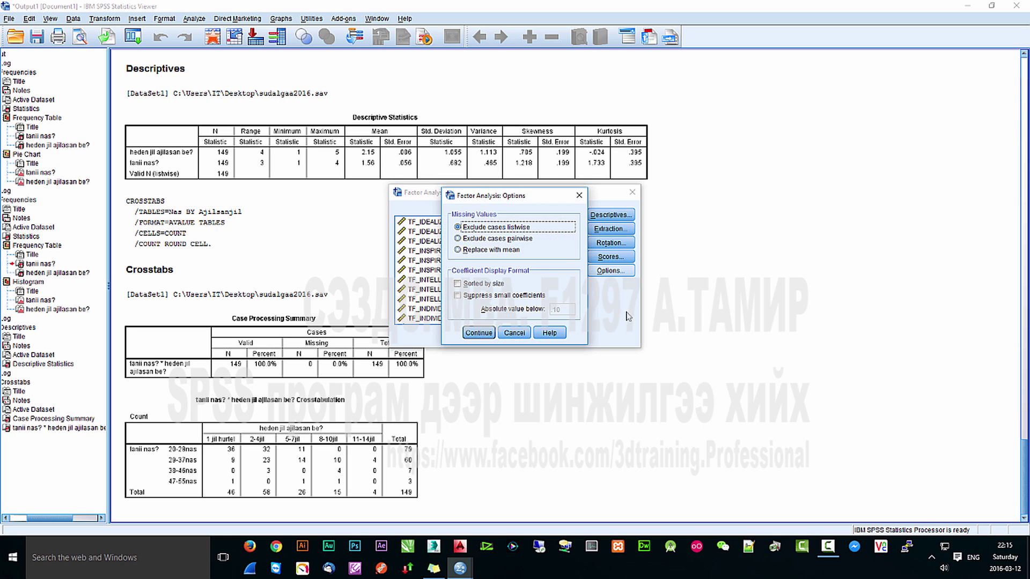
click(489, 297)
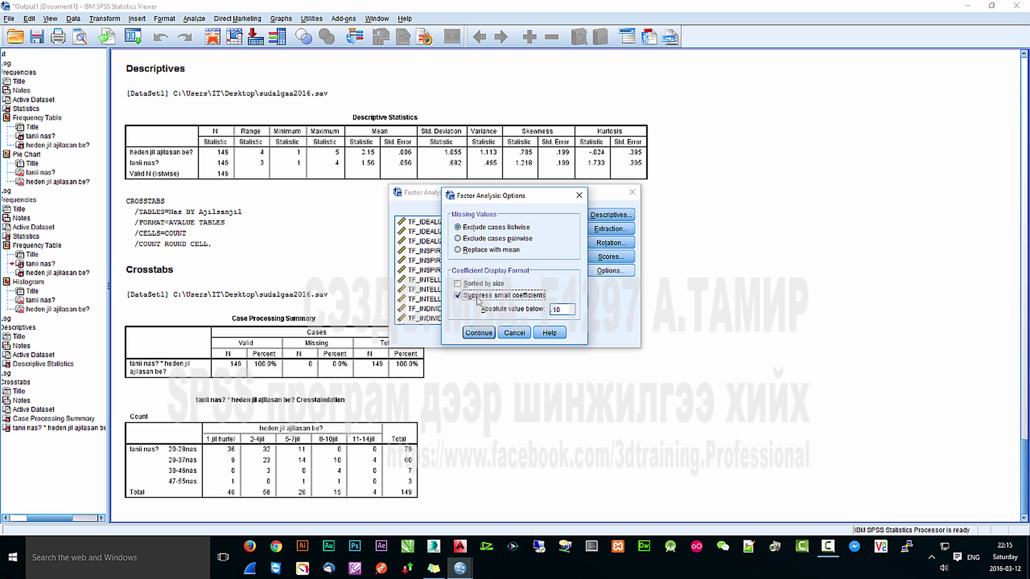
double_click(573, 311)
click(574, 311)
click(475, 333)
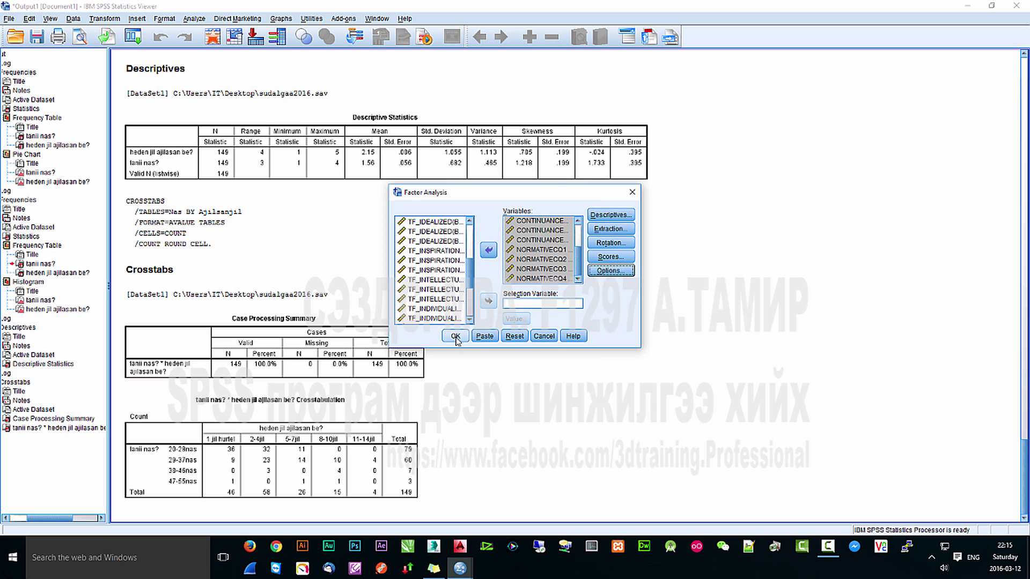
click(610, 271)
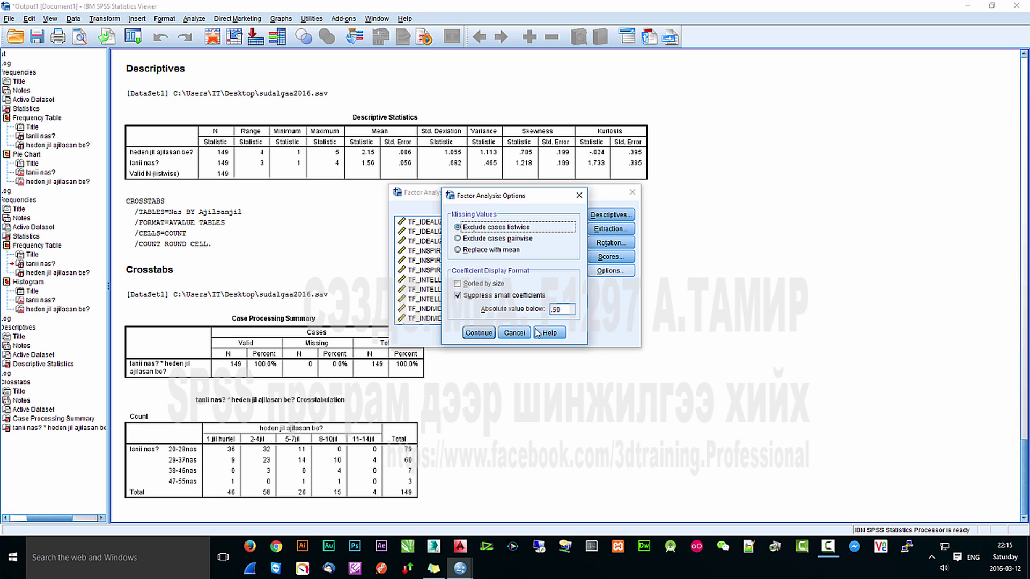
click(479, 333)
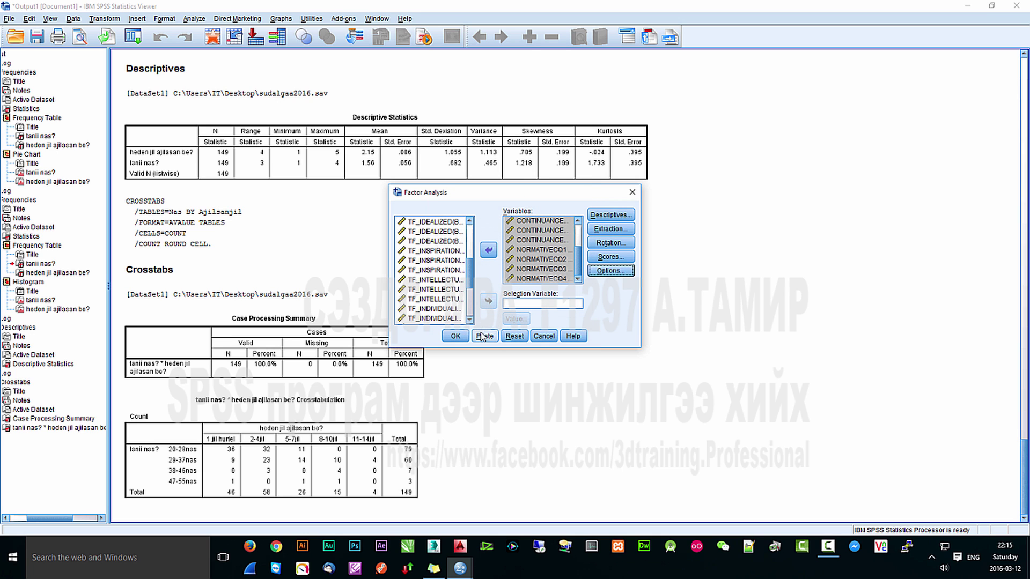
click(455, 337)
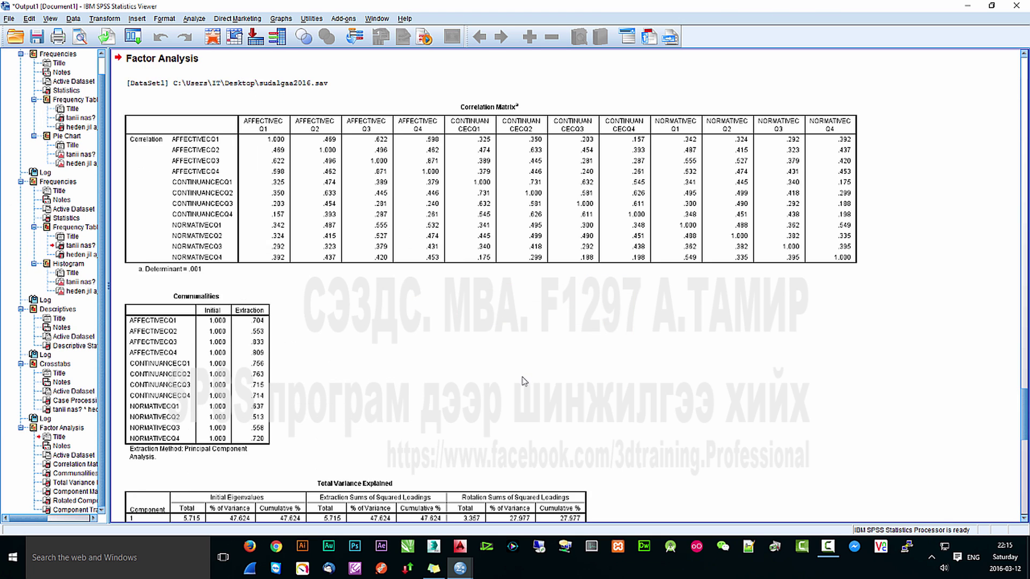
- Examine the factor analysis output from the Correlation Matrix through to the item loadings in the Rotated Component Matrix
scroll(523, 381, up, 15)
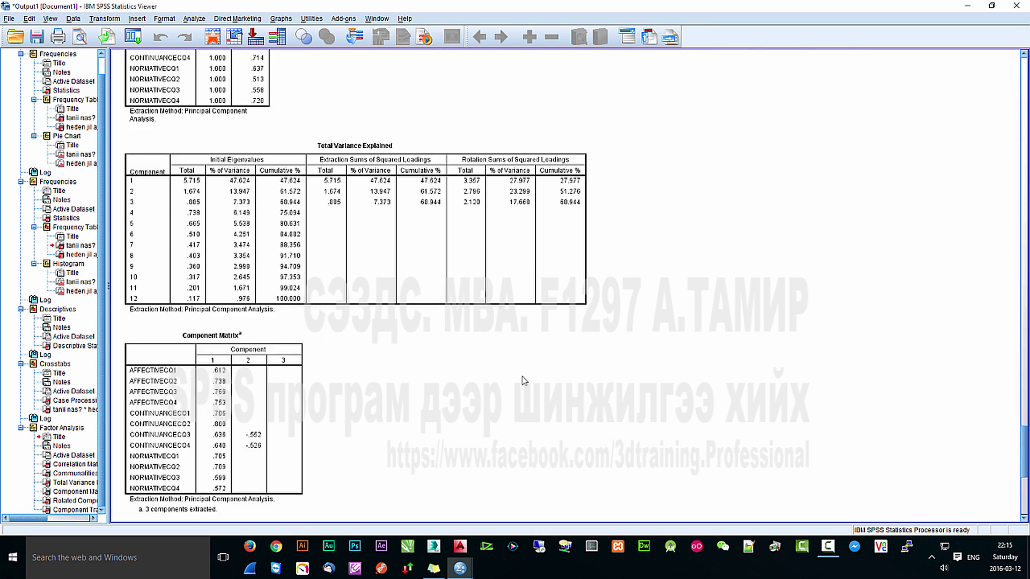
click(333, 220)
scroll(334, 220, up, 3)
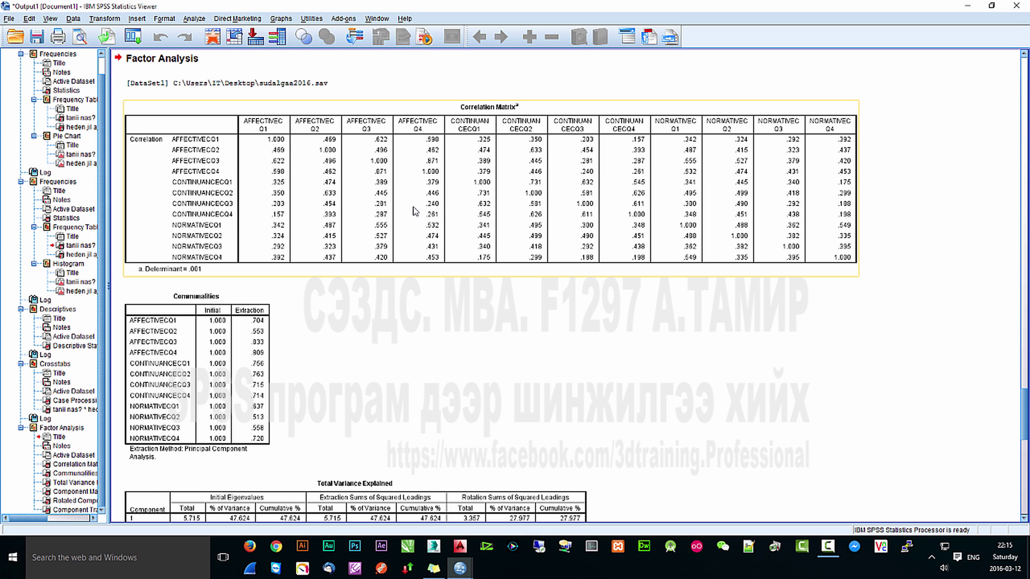
scroll(429, 218, up, 9)
scroll(315, 258, down, 15)
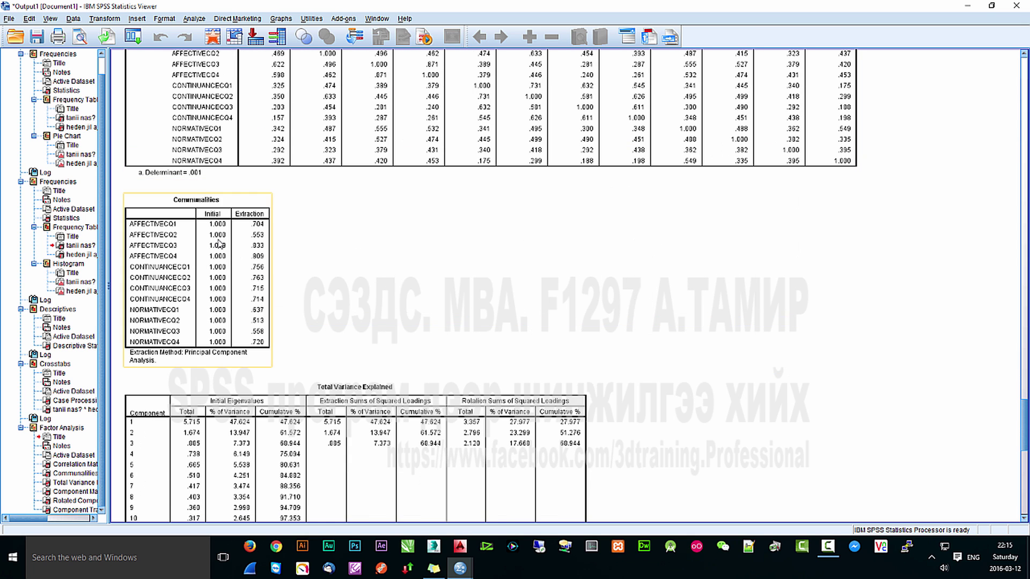
scroll(252, 260, down, 5)
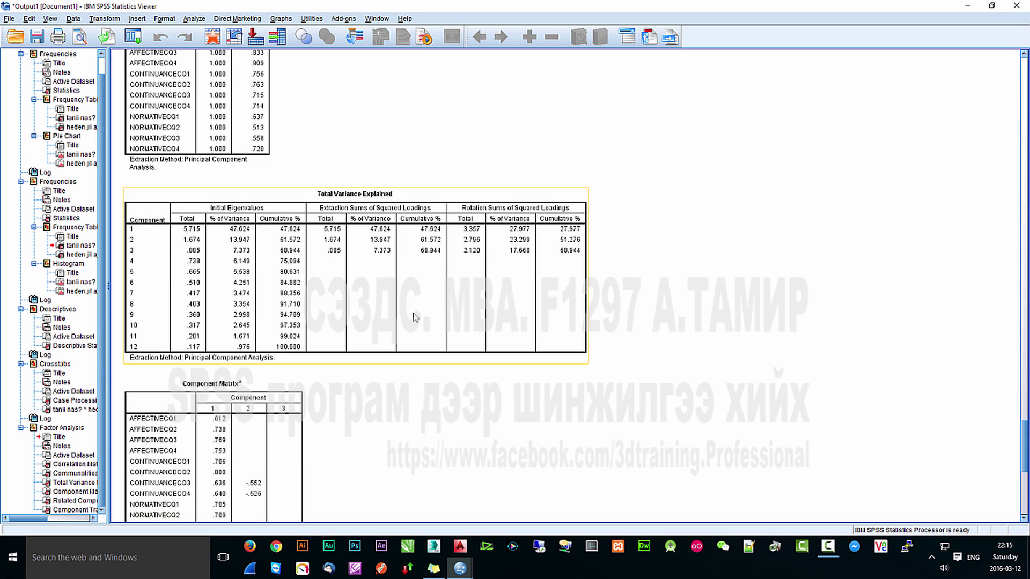
scroll(269, 258, down, 5)
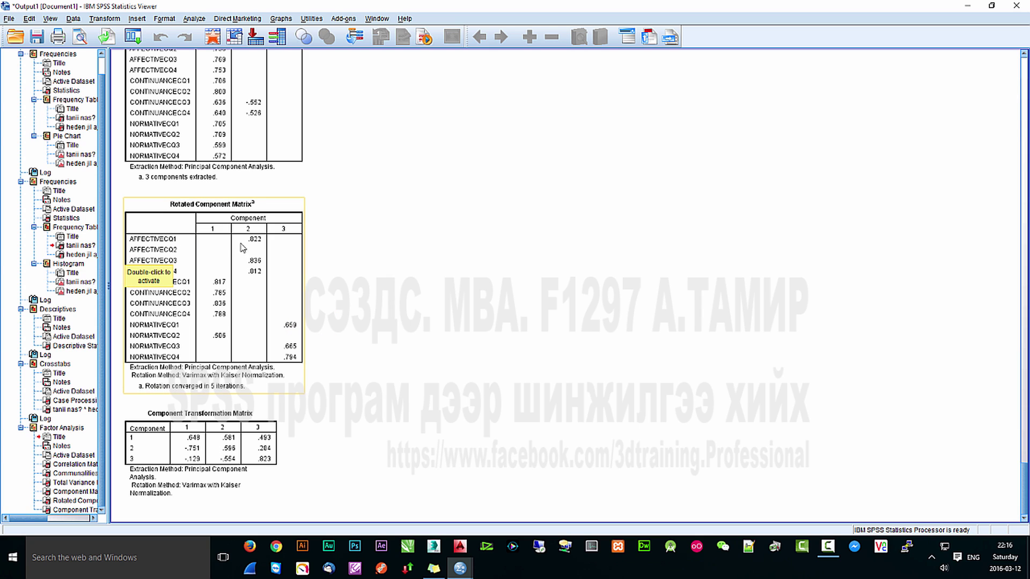
click(158, 244)
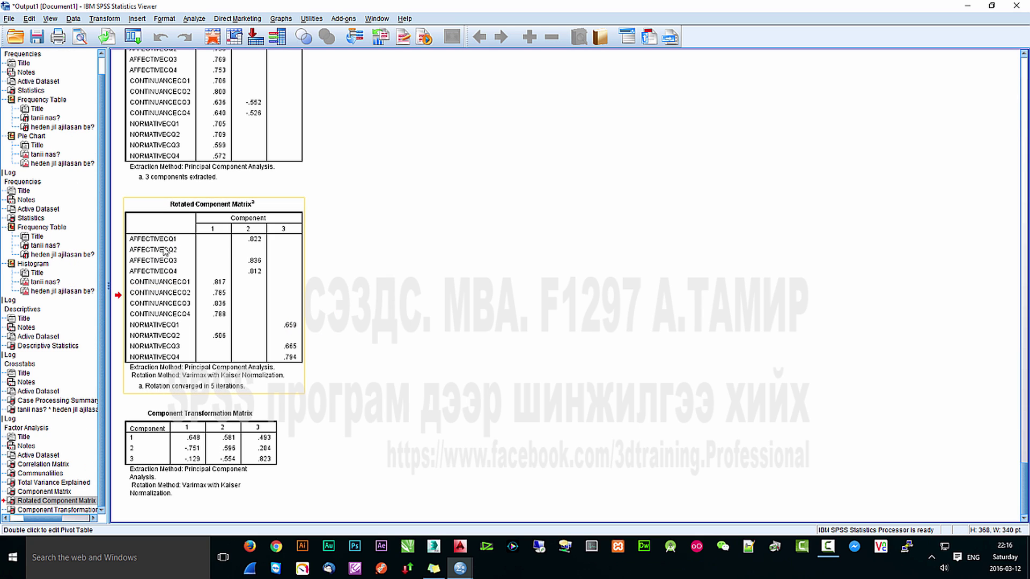
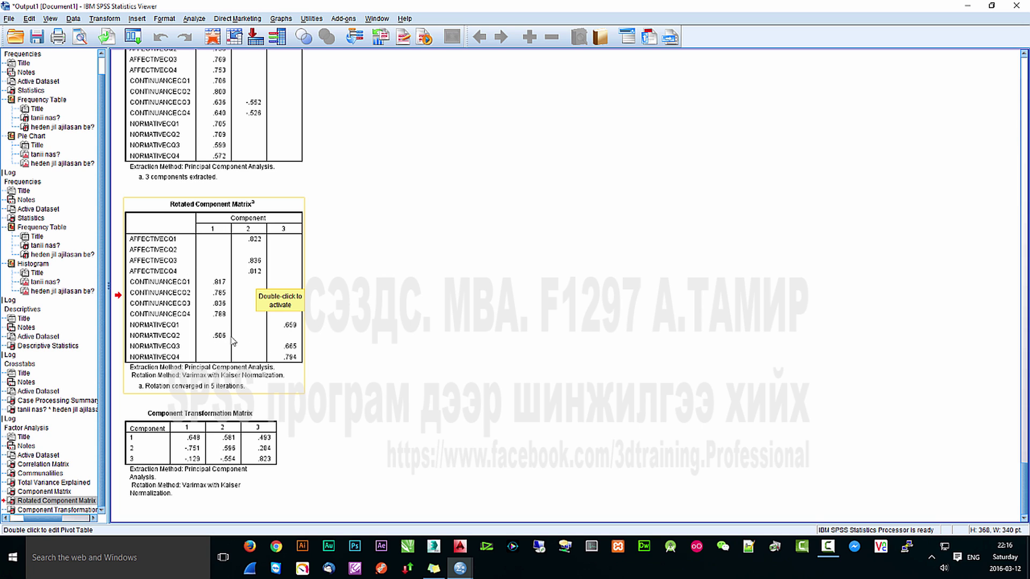
- Rerun the factor analysis without AFFECTIVECQ2 and NORMATIVECQ2 and check the new Rotated Component Matrix
click(197, 22)
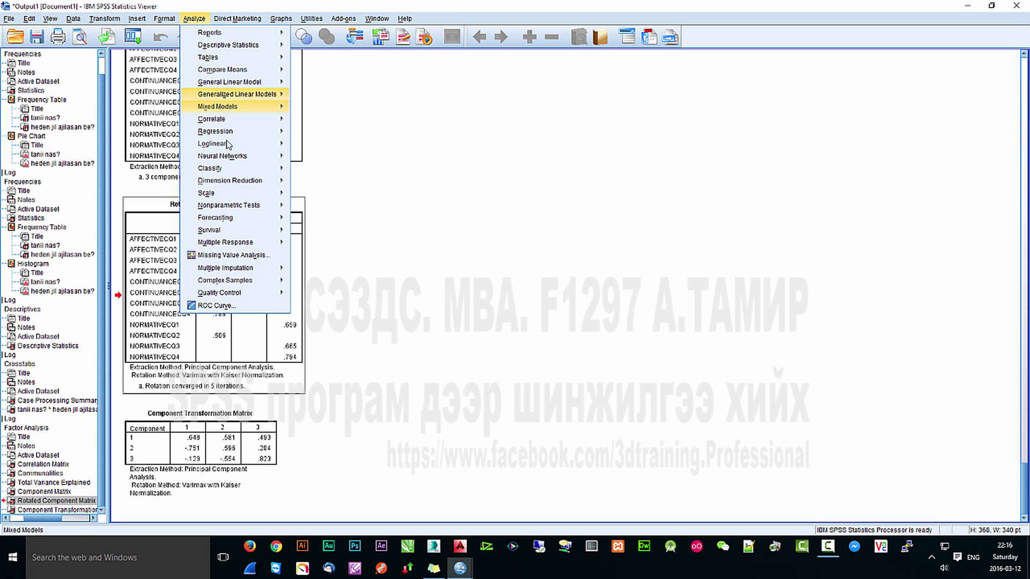
mouse_move(250, 184)
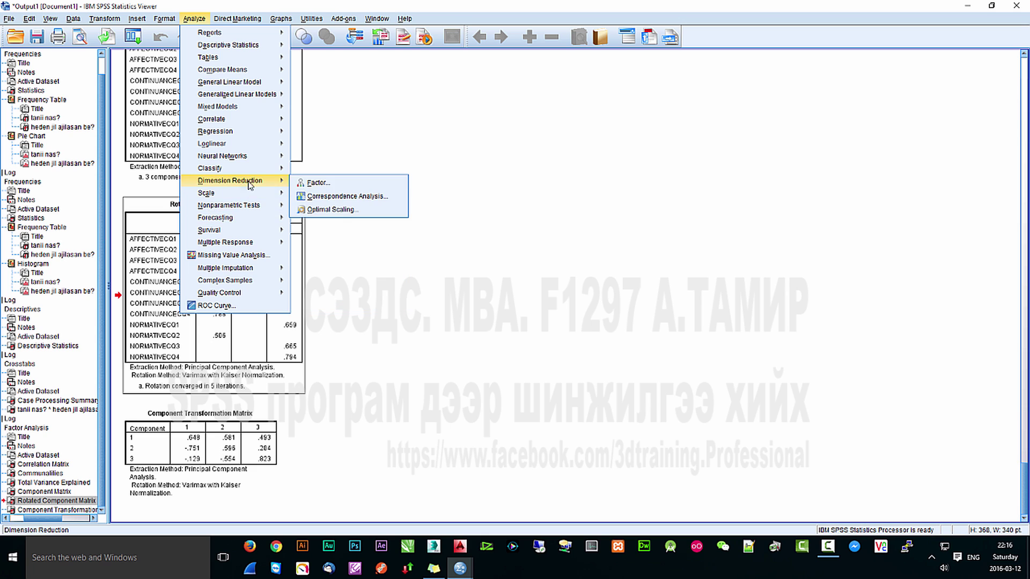
click(317, 183)
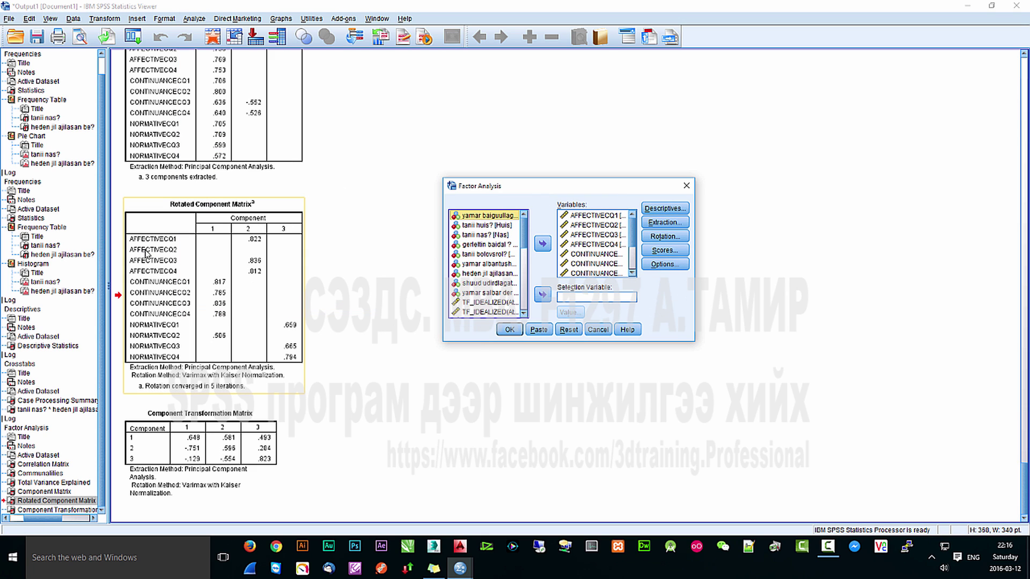
click(592, 224)
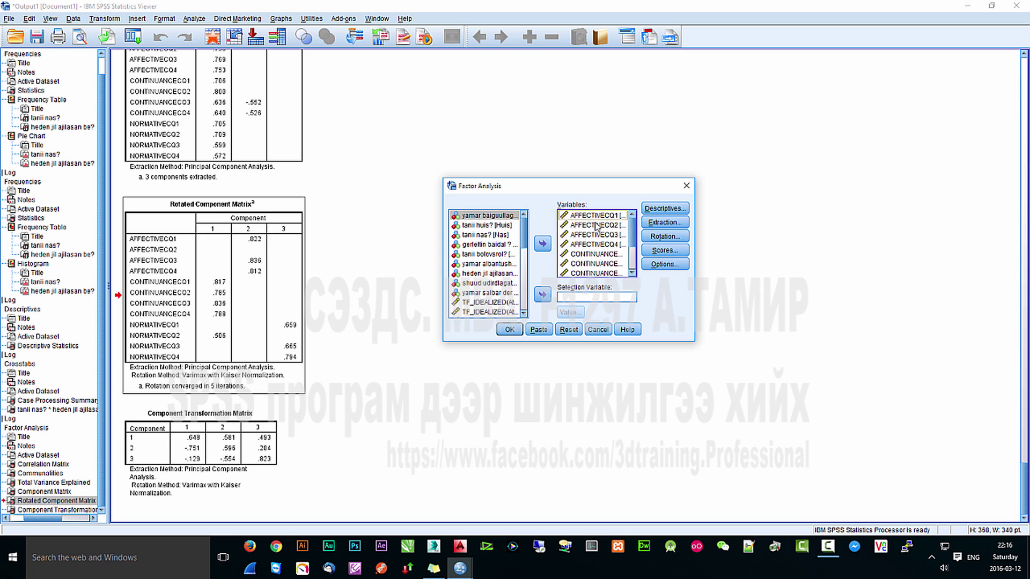
click(542, 243)
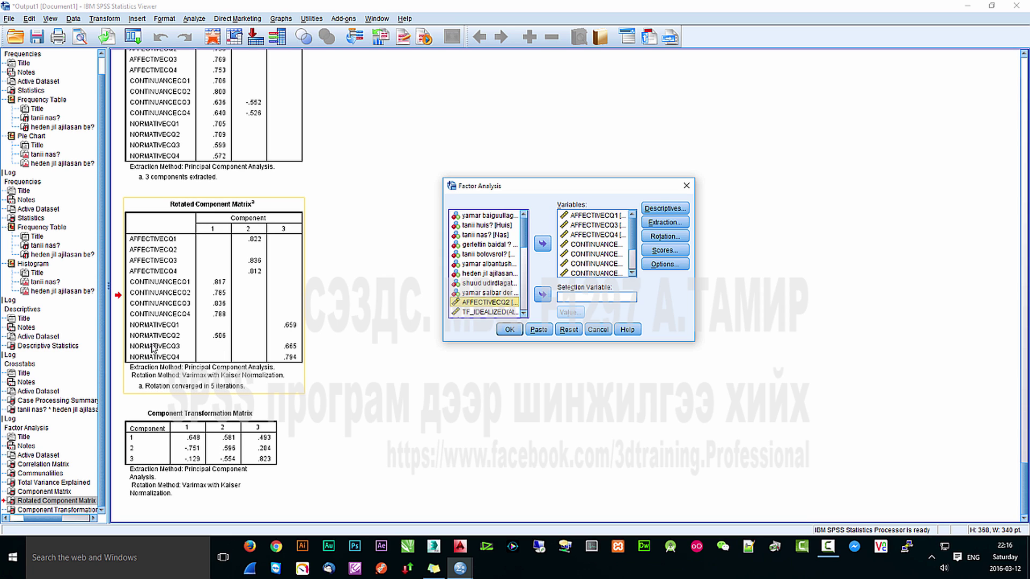
scroll(632, 239, down, 2)
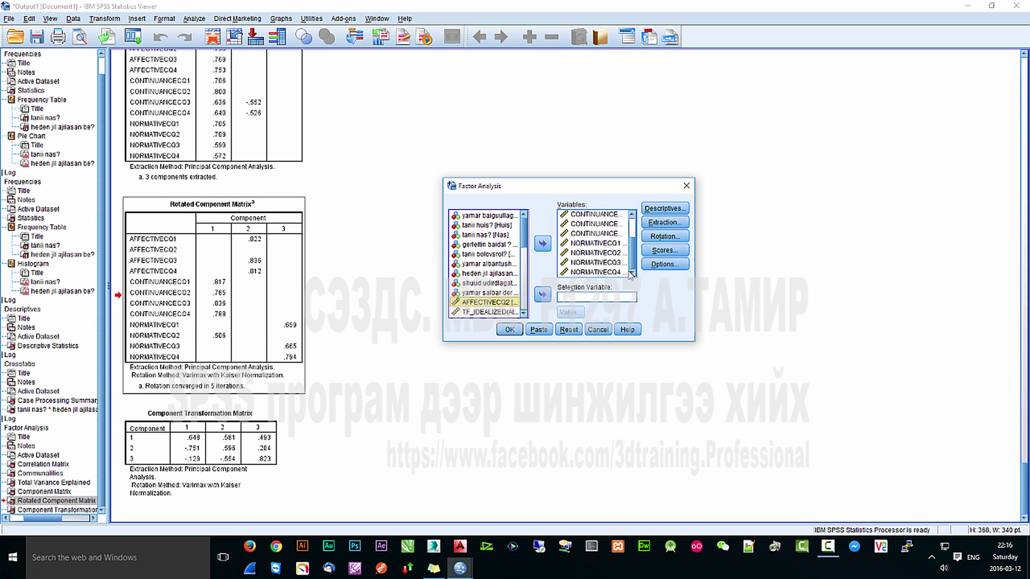
click(590, 253)
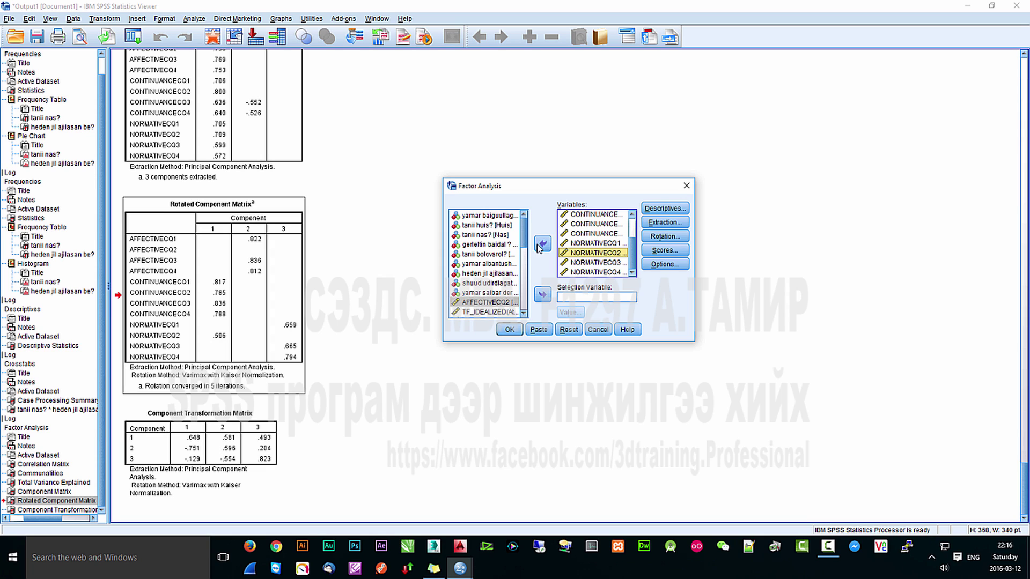
click(543, 245)
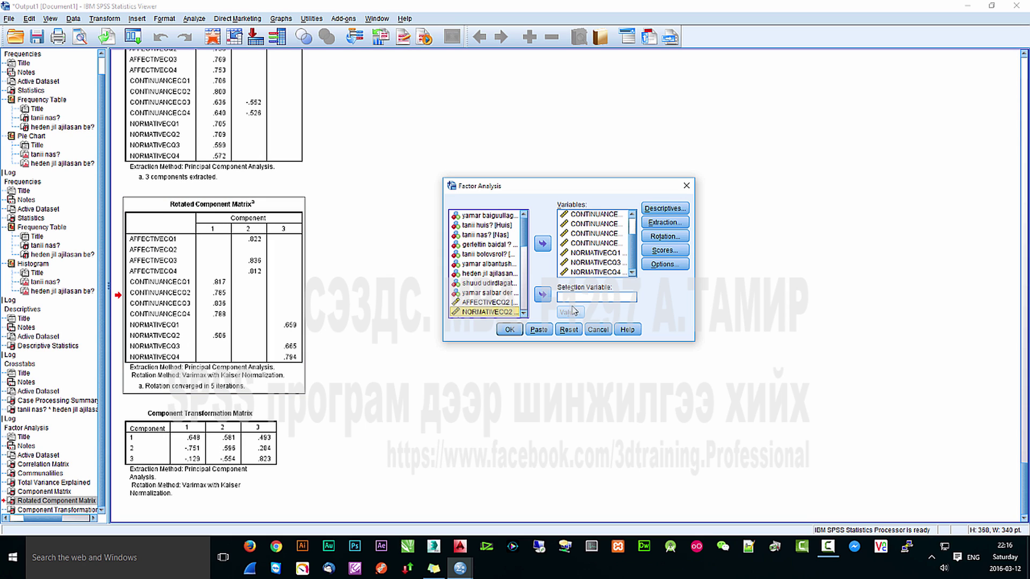
click(509, 330)
scroll(332, 333, down, 12)
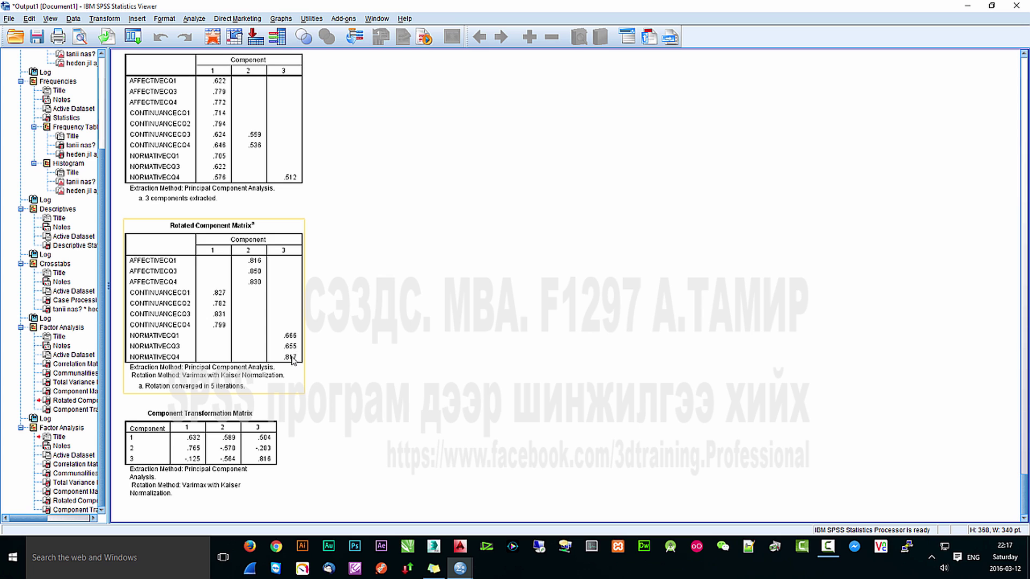
click(286, 299)
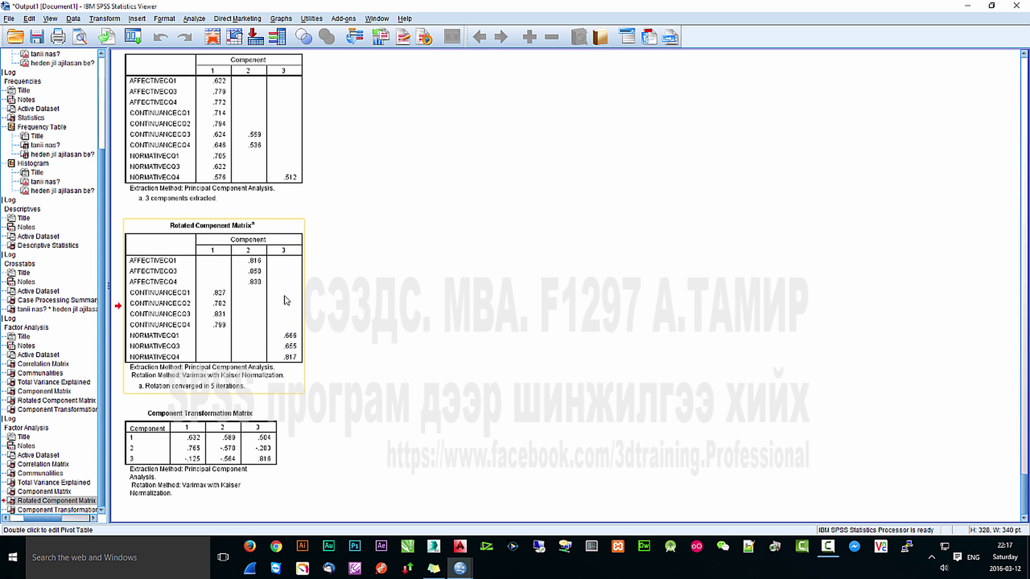
- Launch Word with the Run command winword and create a blank document
key(super+r)
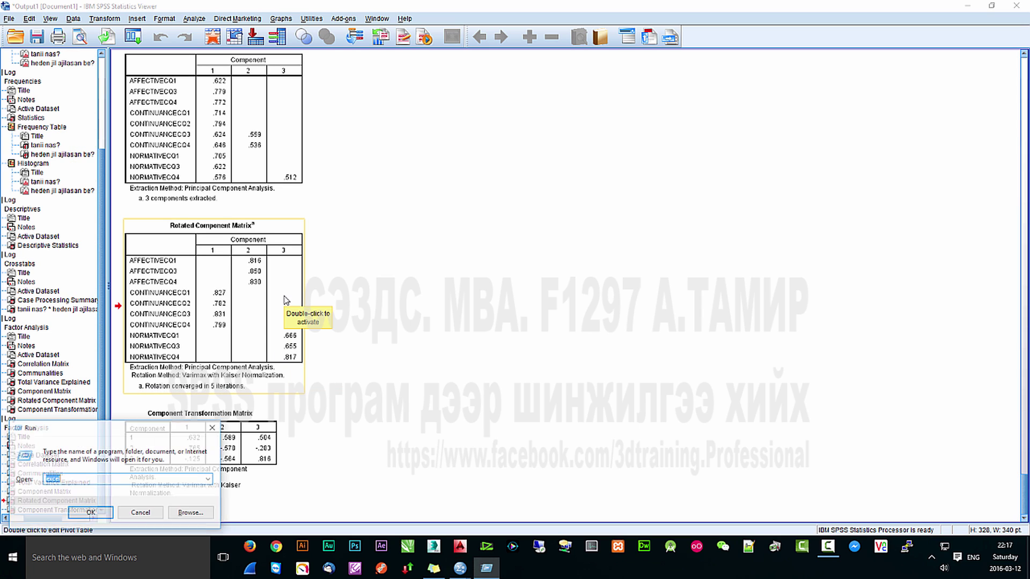
text(winword)
key(Return)
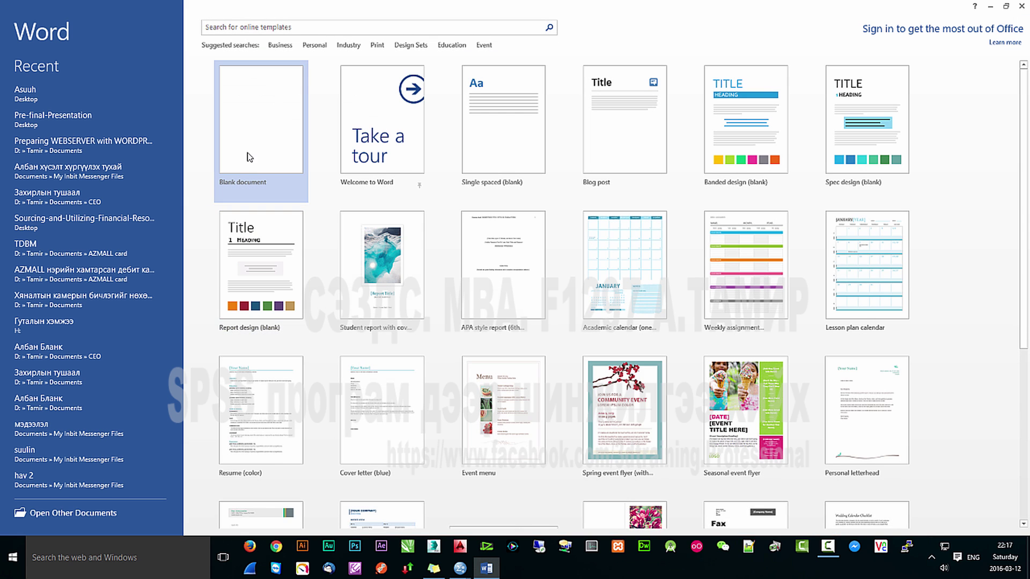
click(249, 157)
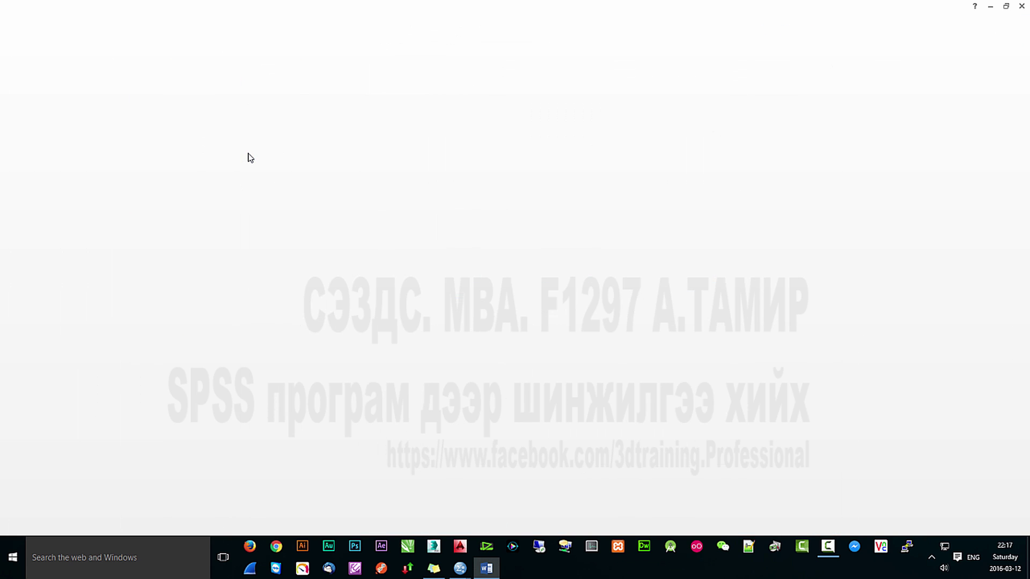
- Copy the latest Rotated Component Matrix from the SPSS output and paste it into the blank Word document
key(alt+Tab)
click(263, 228)
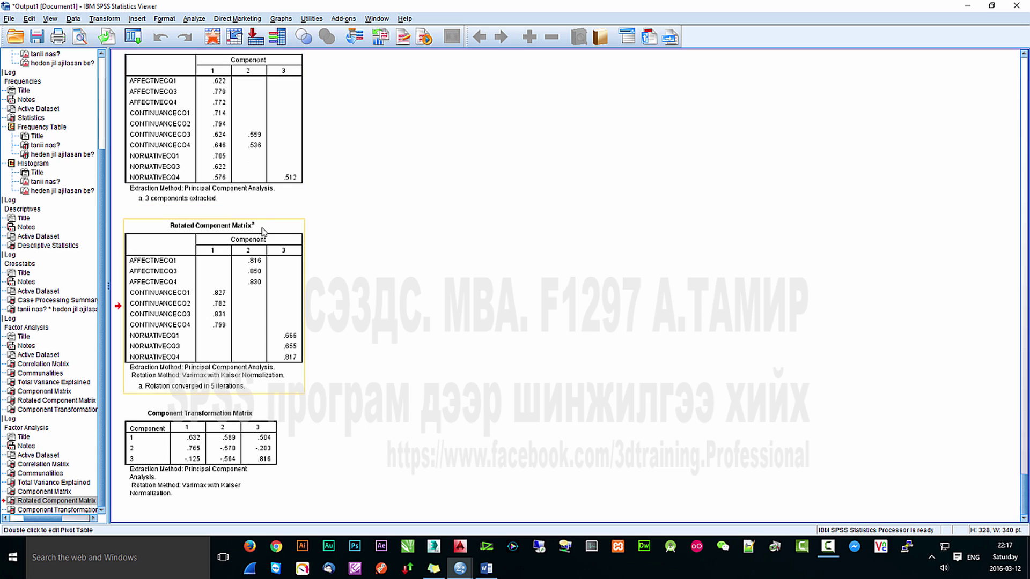
right_click(282, 226)
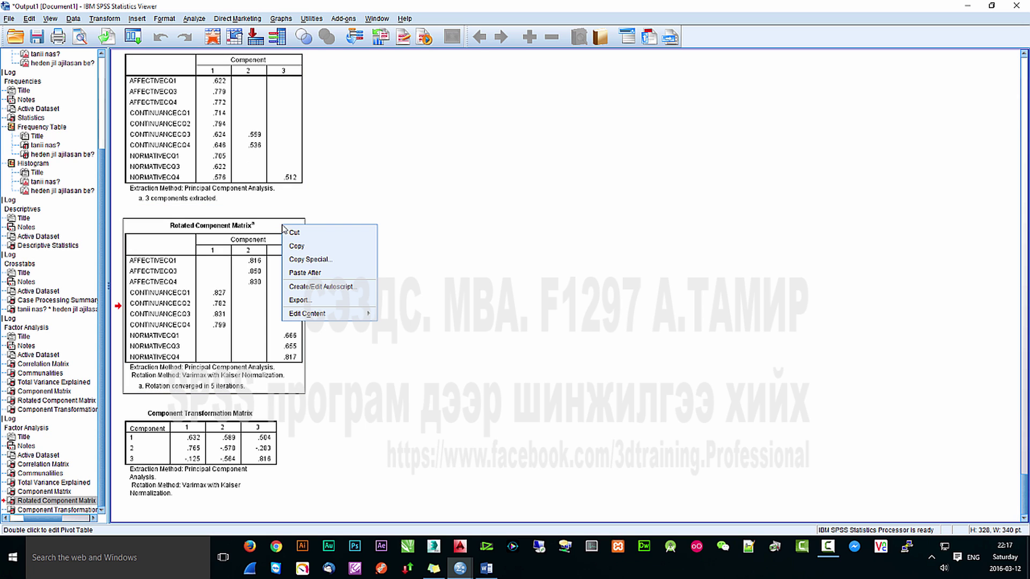
click(311, 246)
key(alt+Tab)
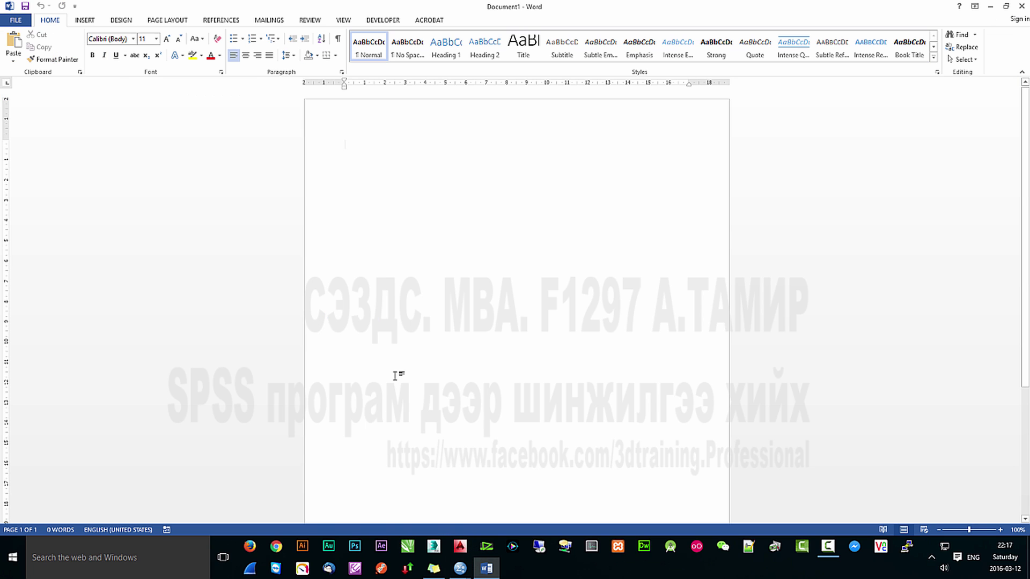
key(ctrl+v)
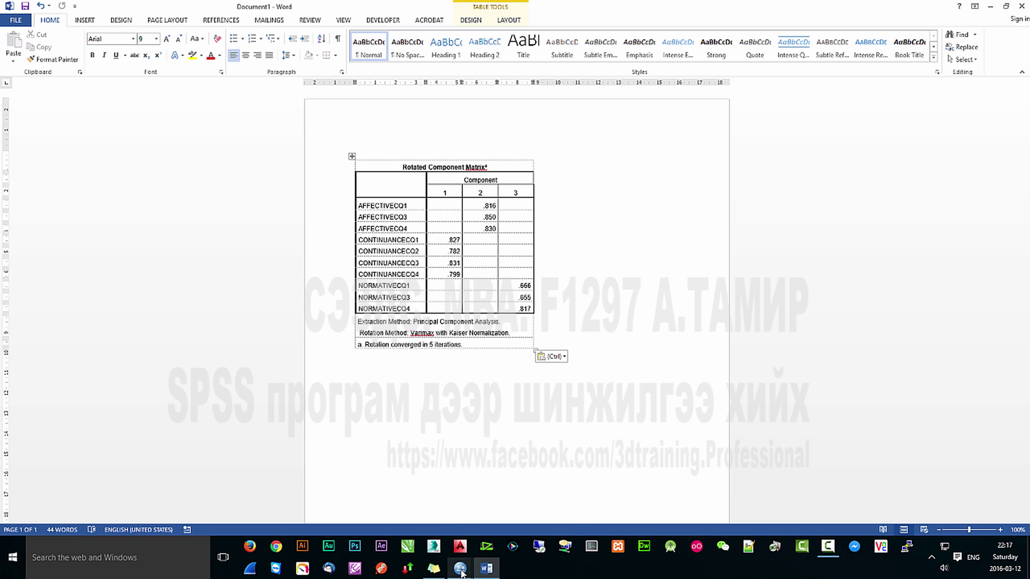
- Review the labels from TF_IDEALIZED(Attributed)Q1 through TS_MBA(Passive) Q3 in the Variable View of sudalgaa2016.sav in SPSS
mouse_move(460, 570)
click(514, 523)
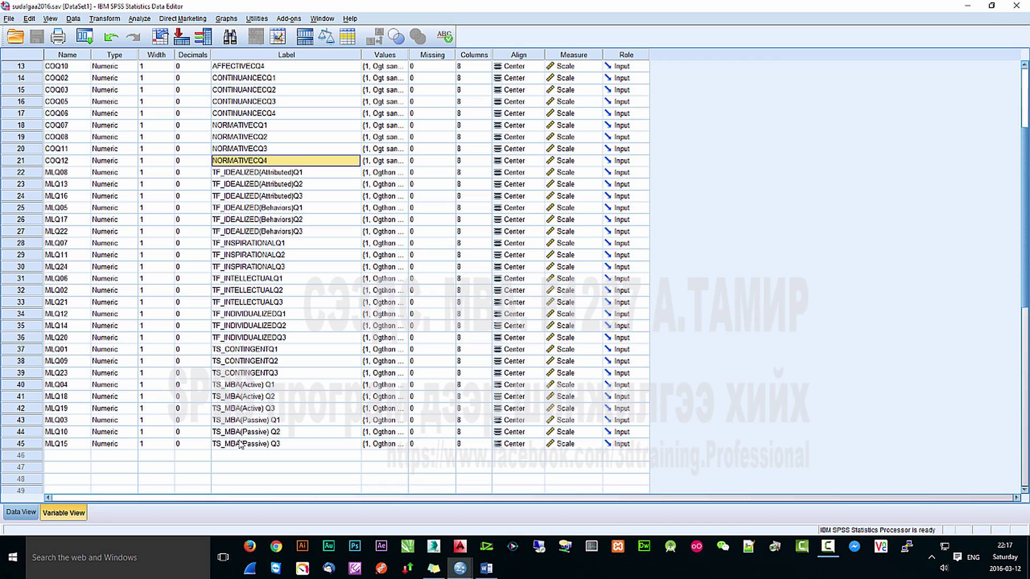
click(232, 174)
click(225, 338)
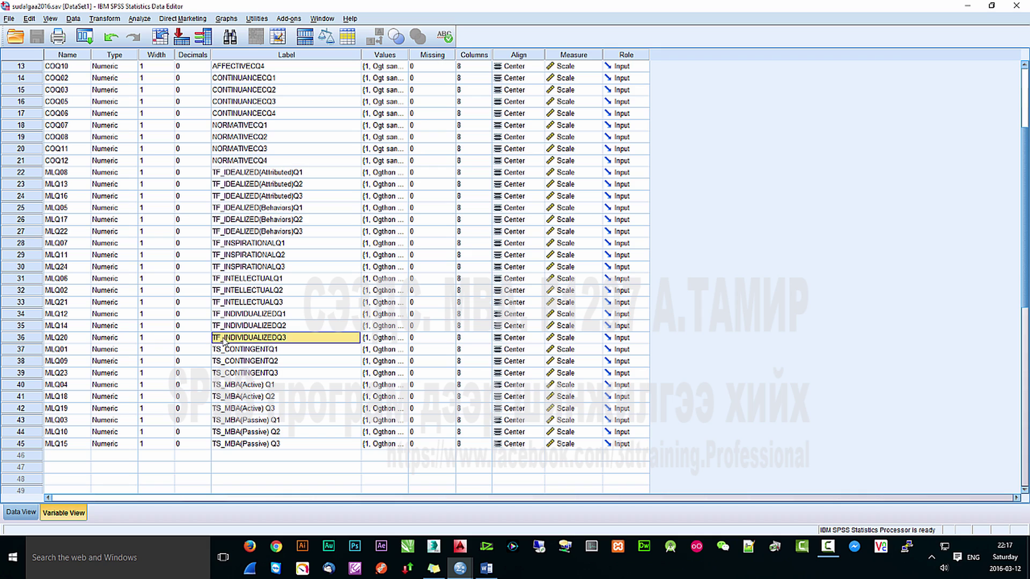
click(236, 351)
click(251, 446)
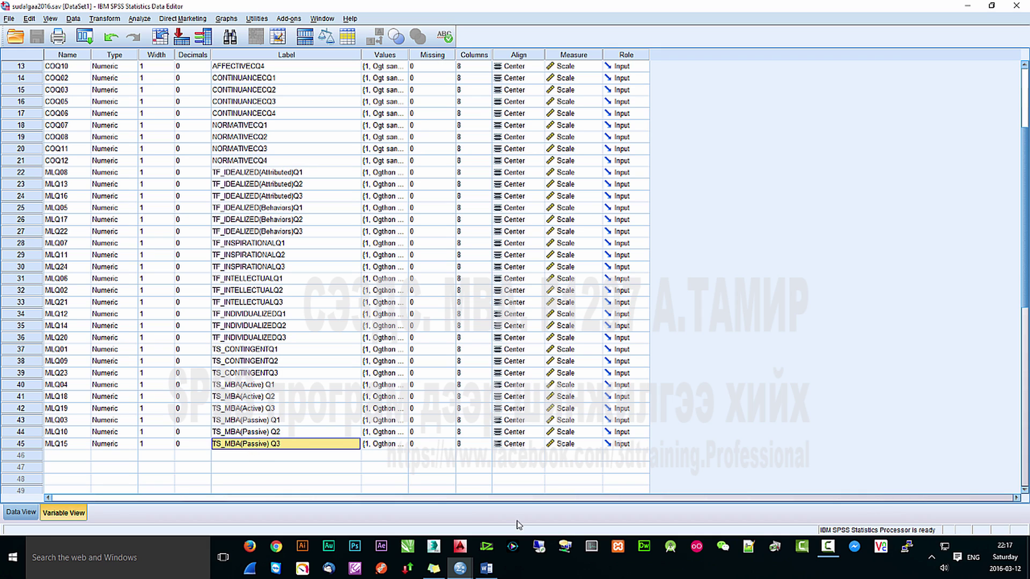
- Start a Reliability Analysis from the output window and add AFFECTIVECQ1 through NORMATIVECQ4 as its items
mouse_move(460, 568)
mouse_move(375, 521)
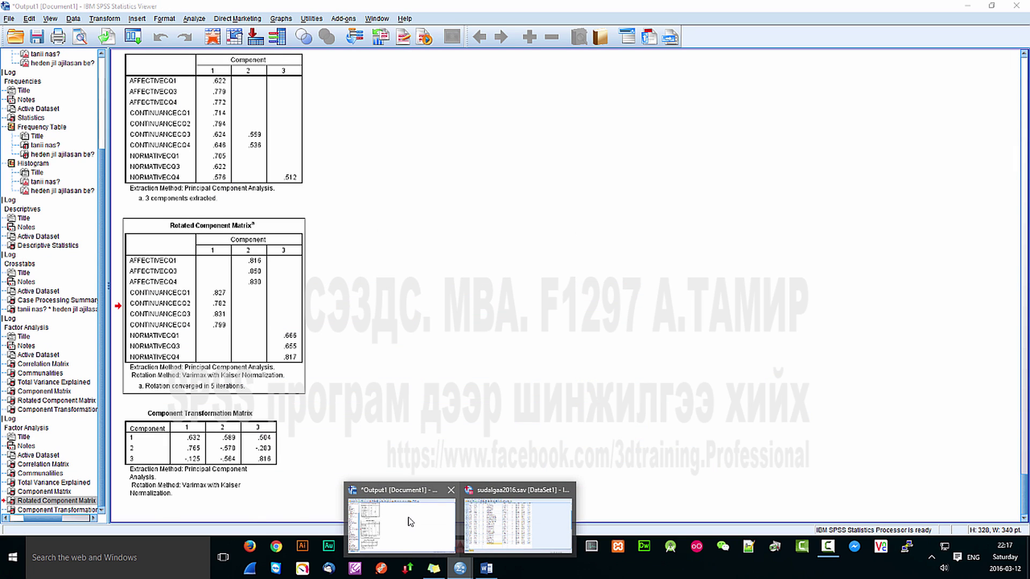
click(410, 522)
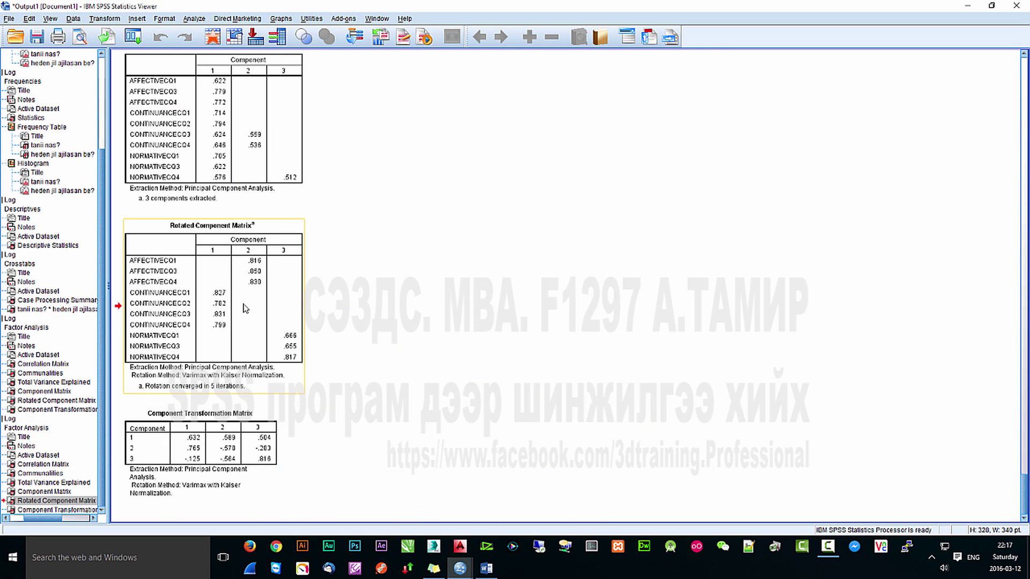
click(199, 21)
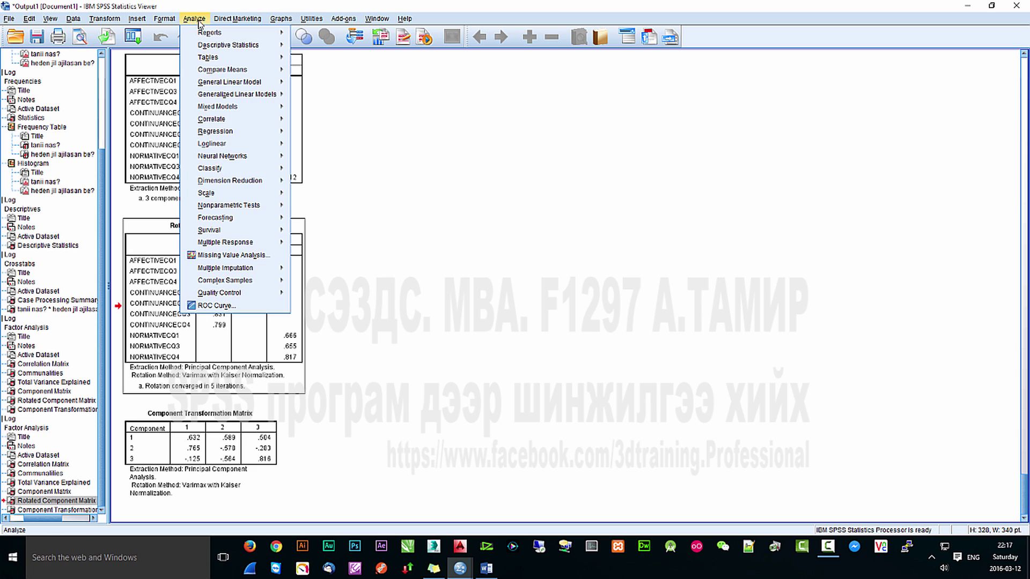
mouse_move(245, 183)
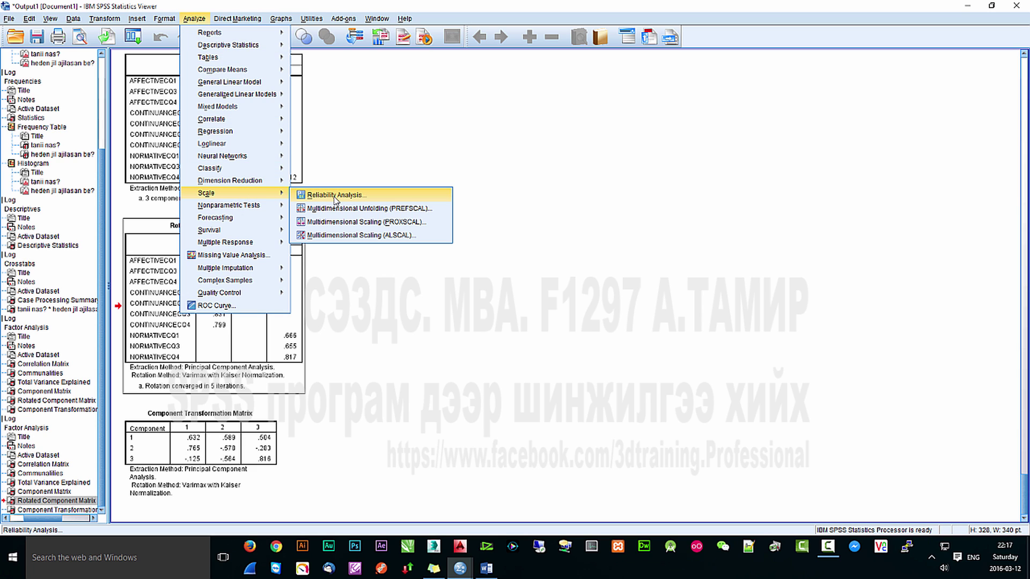
click(336, 196)
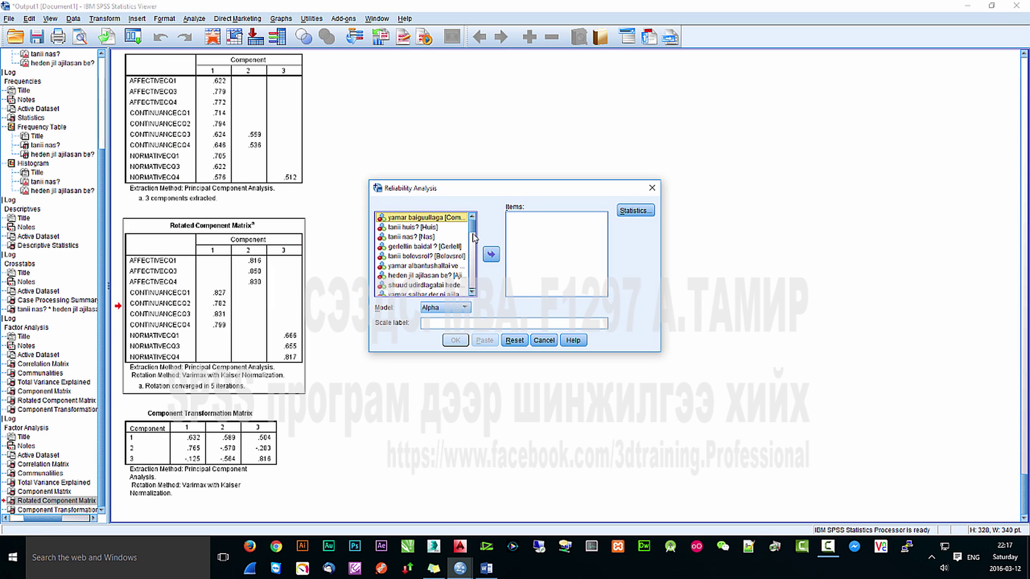
scroll(473, 237, down, 3)
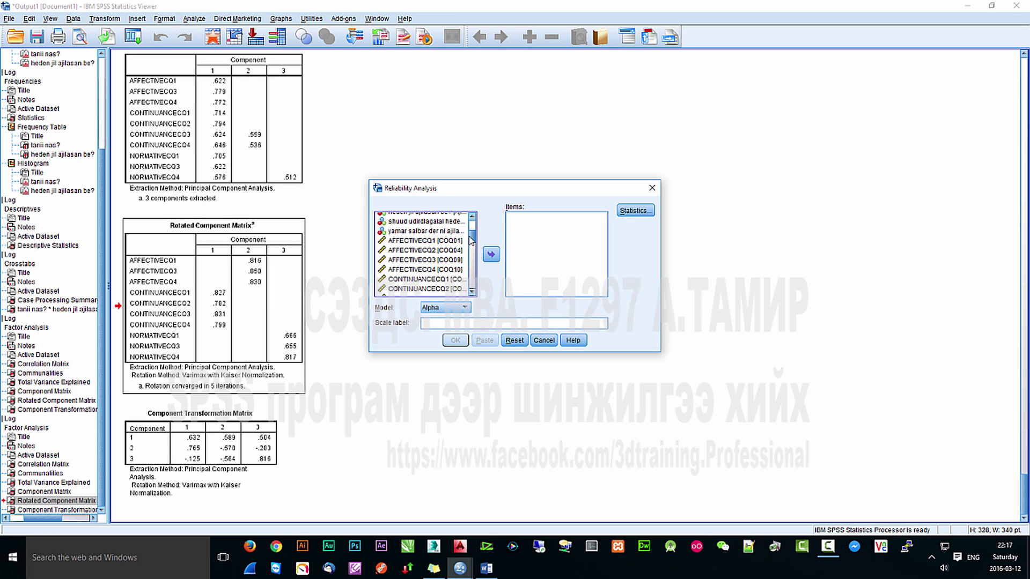
scroll(435, 244, down, 3)
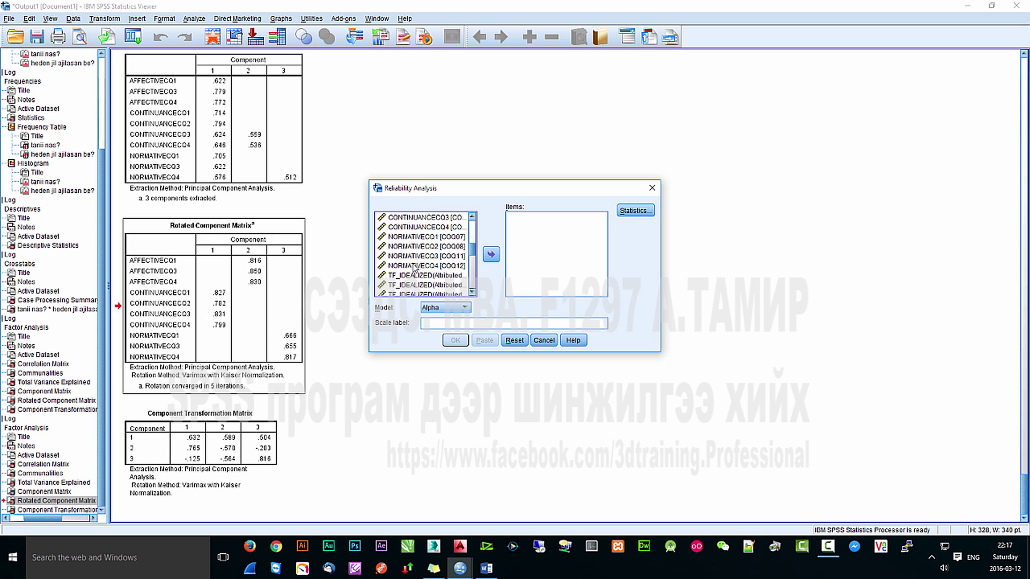
shift+click(414, 266)
click(491, 254)
- Remove AFFECTIVECQ2 and NORMATIVECQ2 from the reliability analysis items
click(551, 229)
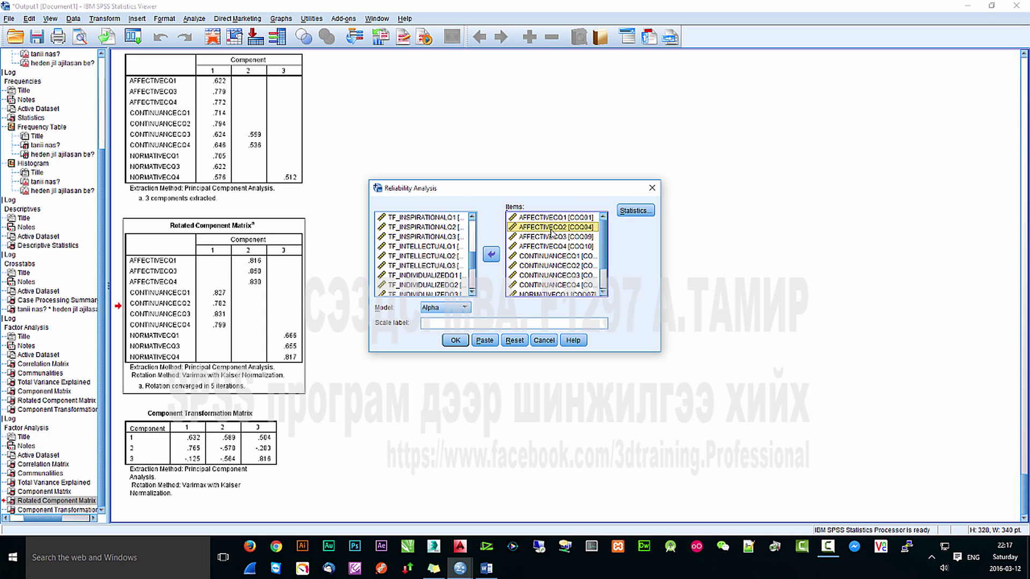
click(486, 257)
scroll(555, 270, down, 1)
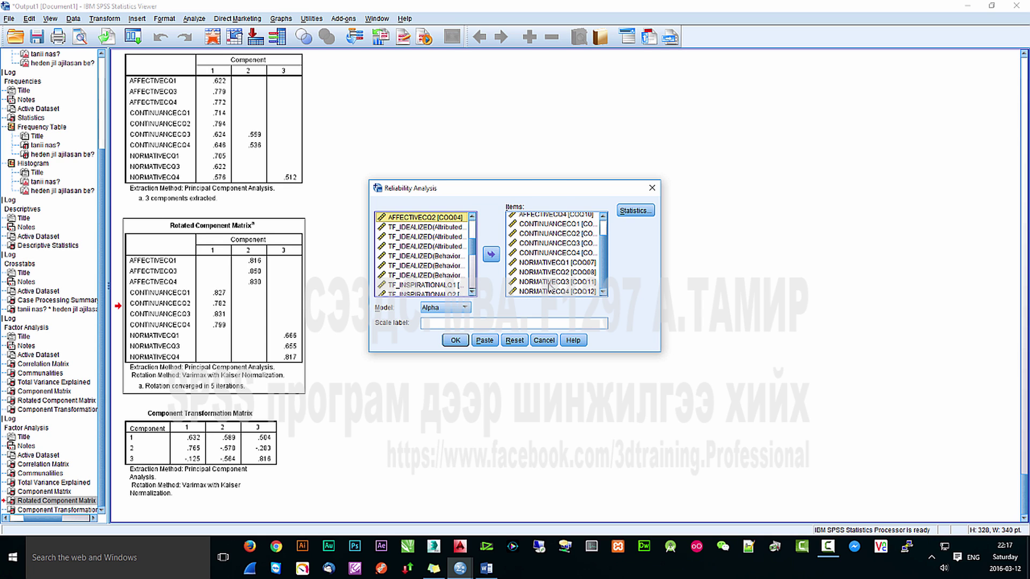
double_click(555, 273)
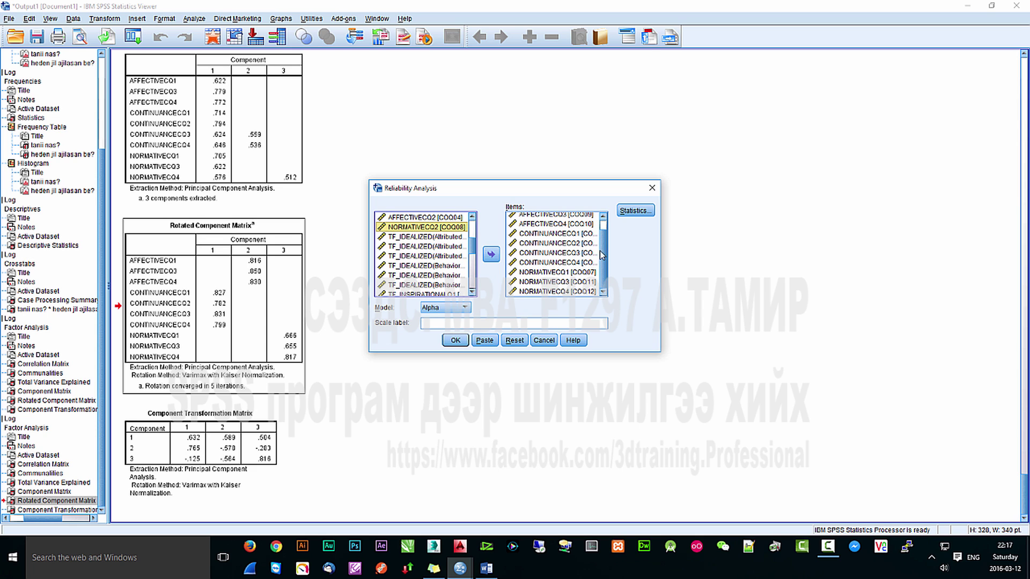
- Request item and scale-if-item-deleted descriptives, the F test and summary means, variances, covariances and correlations, and run the reliability analysis
click(638, 214)
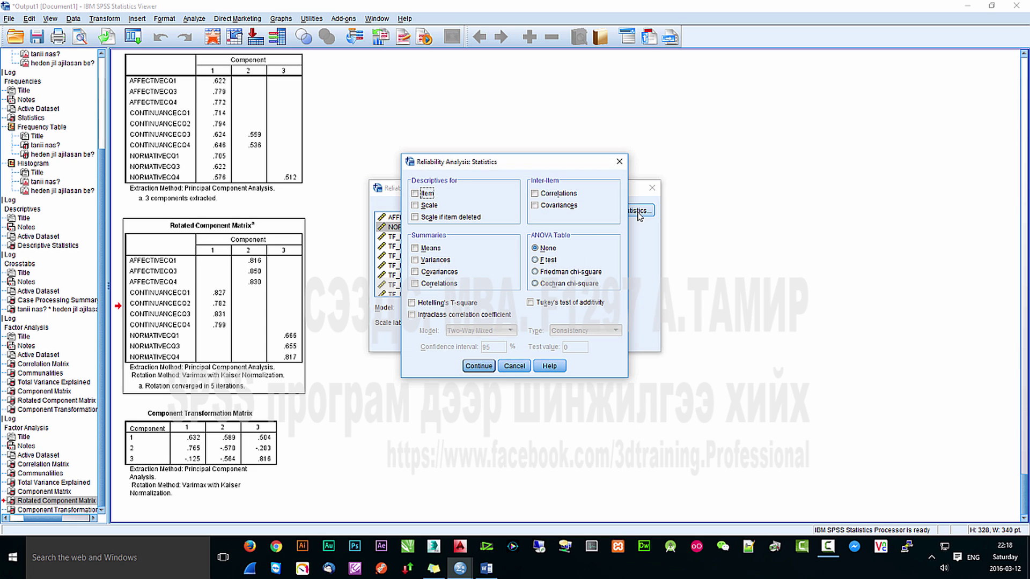
click(432, 217)
click(427, 195)
click(547, 261)
click(426, 249)
click(430, 260)
click(436, 273)
click(437, 284)
click(478, 367)
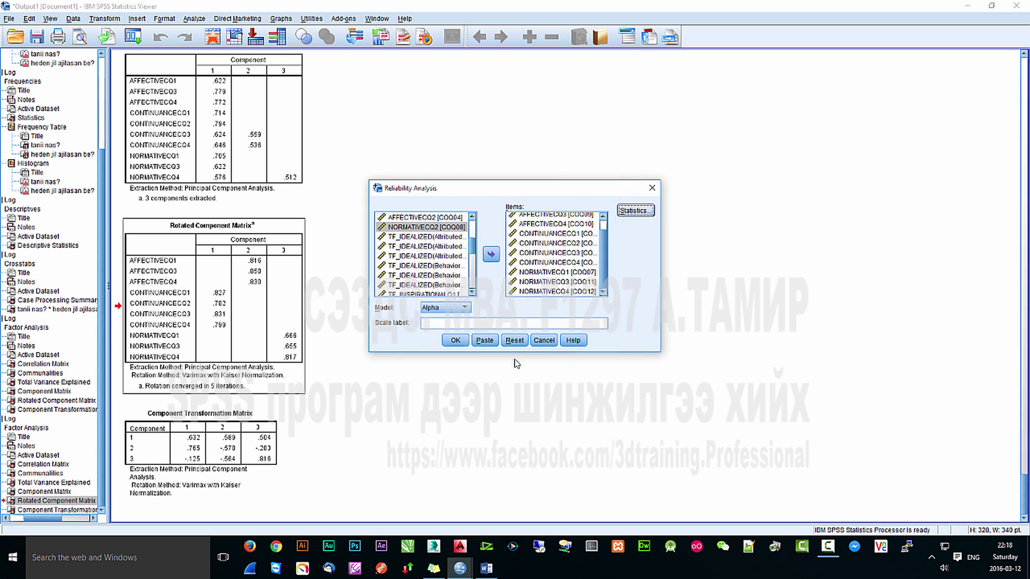
click(457, 343)
- Review the reliability output and copy its Item-Total Statistics table into the Word document below the Rotated Component Matrix
scroll(288, 308, down, 5)
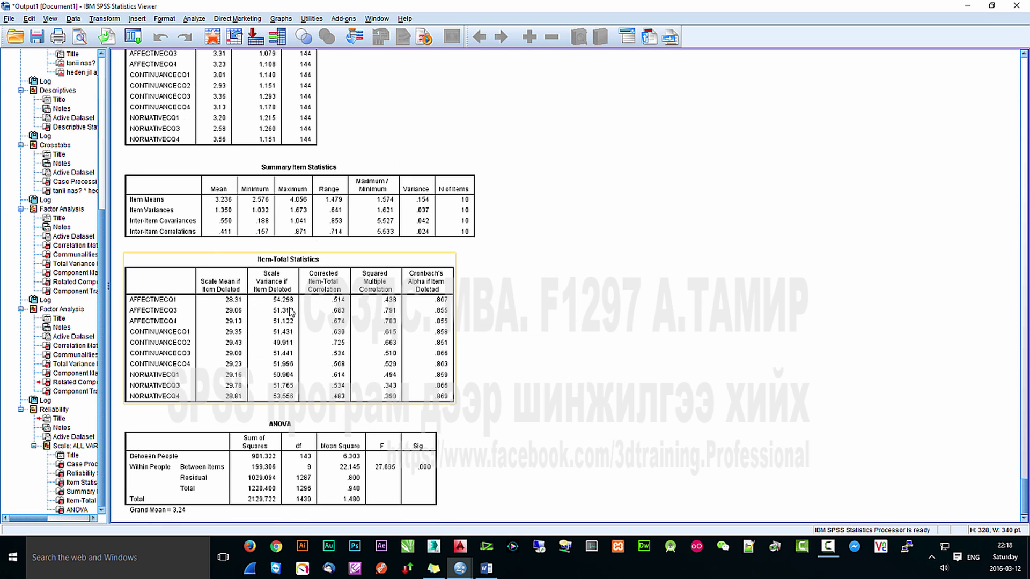
scroll(287, 308, up, 4)
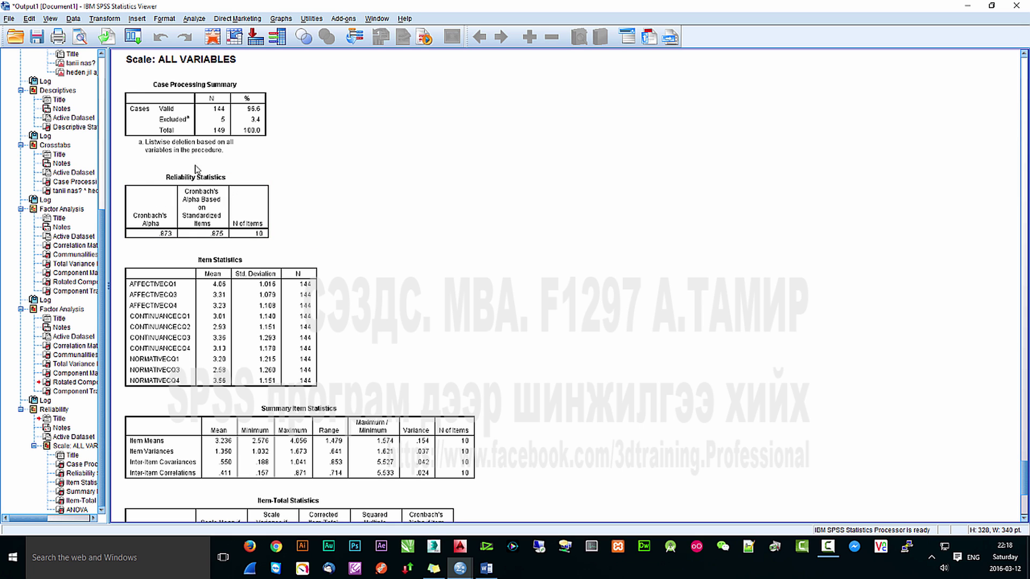
scroll(335, 261, down, 3)
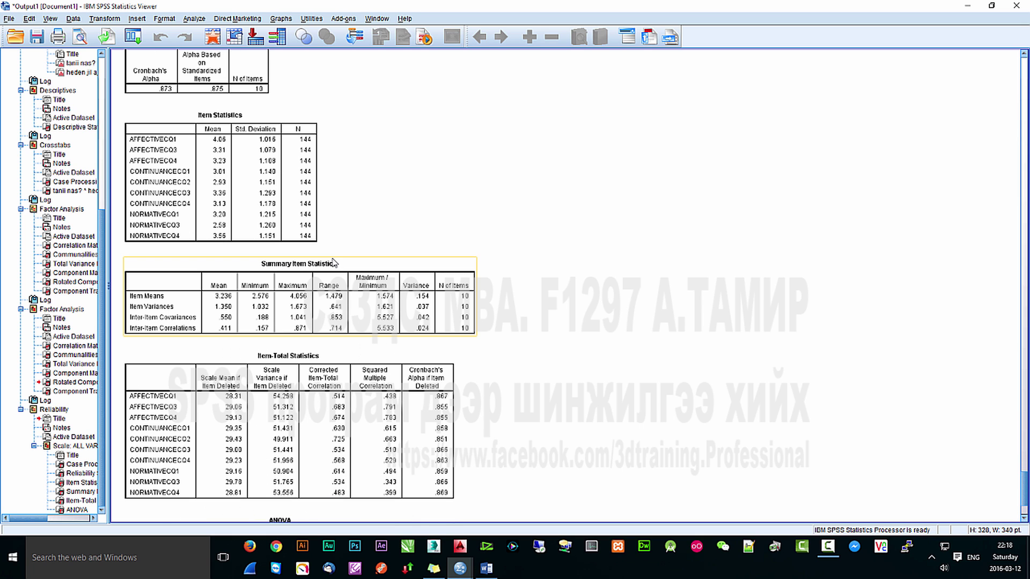
scroll(334, 265, down, 3)
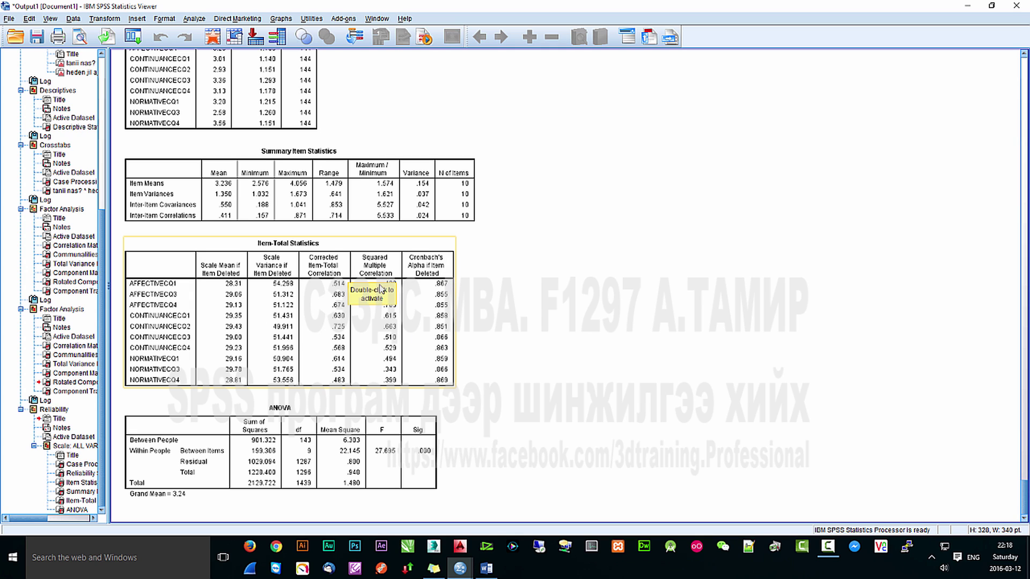
click(278, 259)
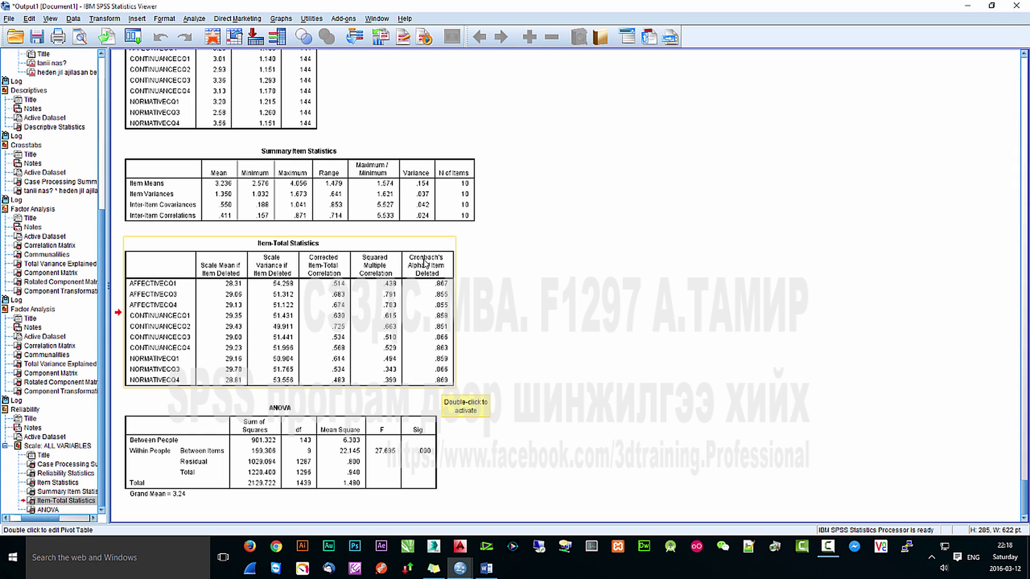
double_click(418, 316)
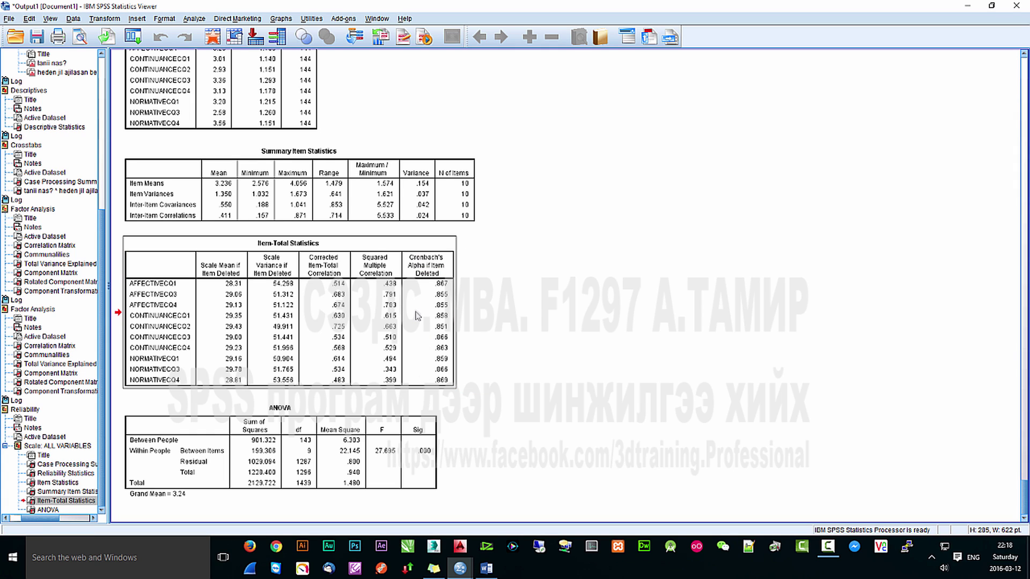
key(alt+Tab)
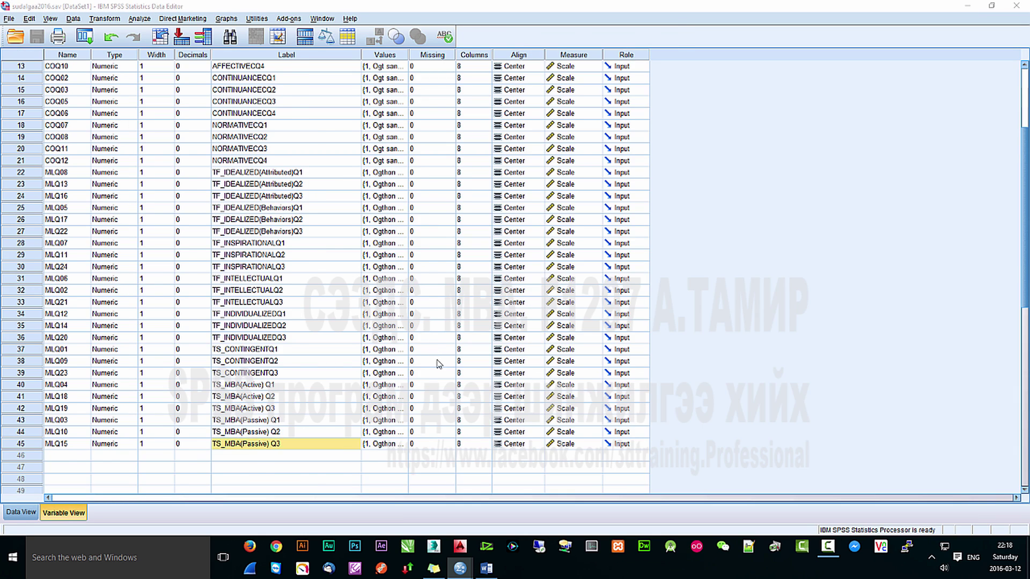
key(alt+Tab)
click(477, 576)
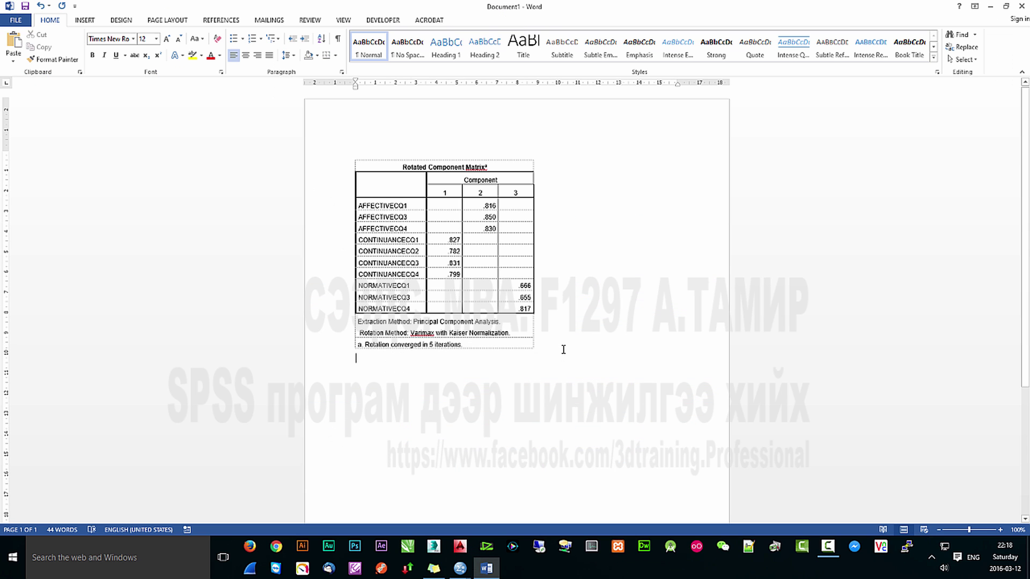
key(ctrl+v)
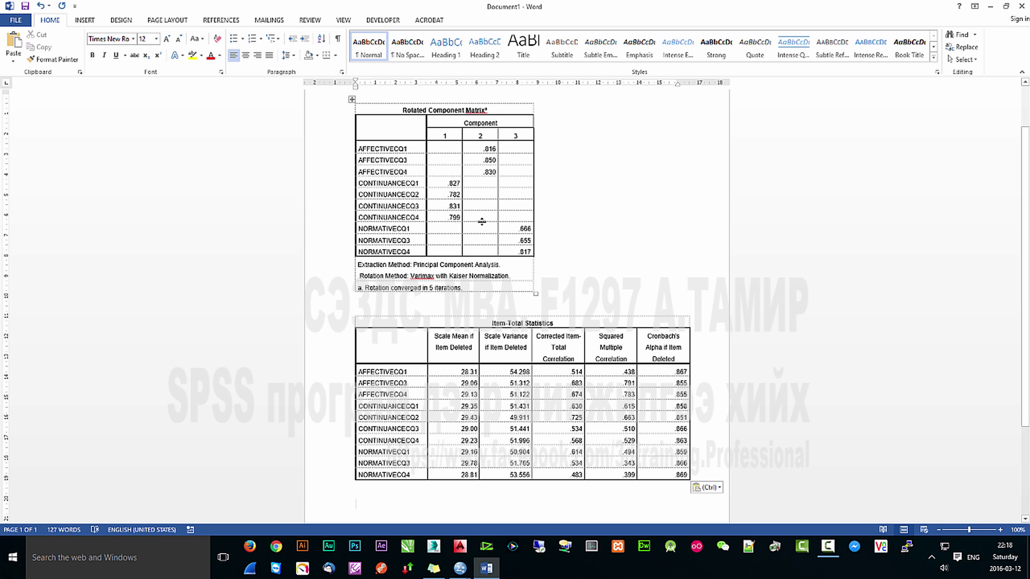
- Reopen Factor Analysis from the SPSS output window and remove all AFFECTIVECQ, CONTINUANCECQ and NORMATIVECQ items from the analysis variables
mouse_move(460, 568)
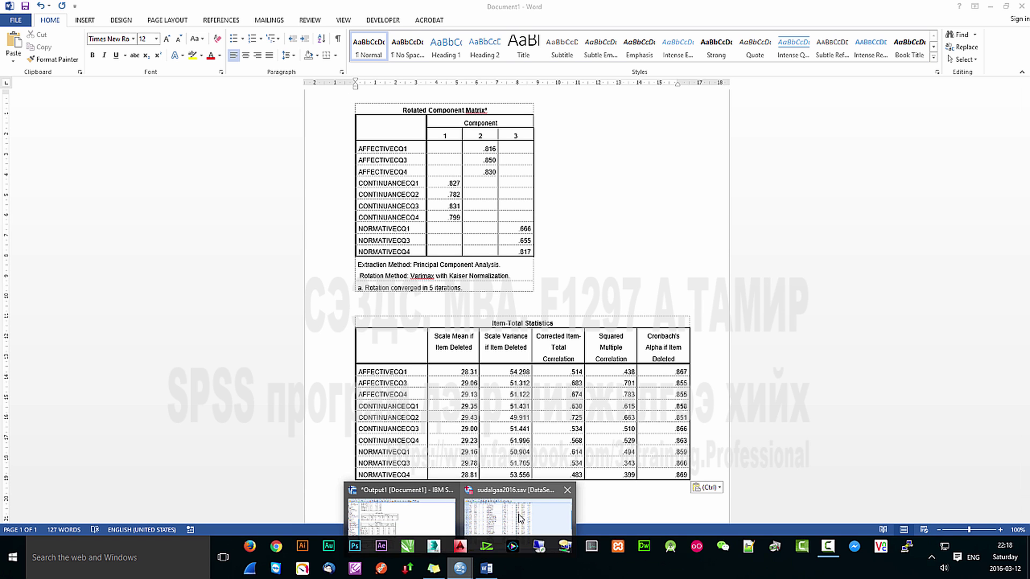
click(520, 514)
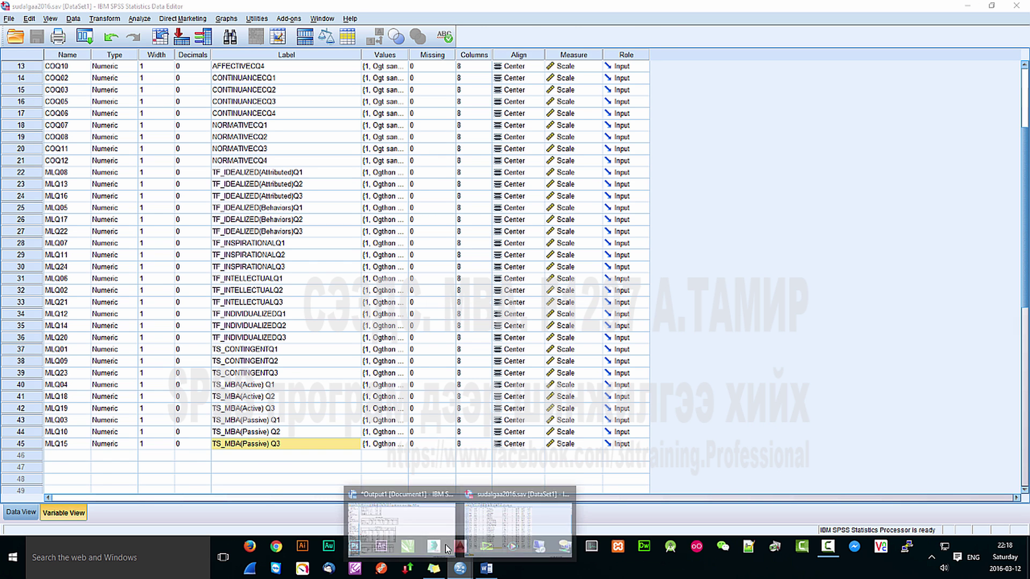
click(407, 501)
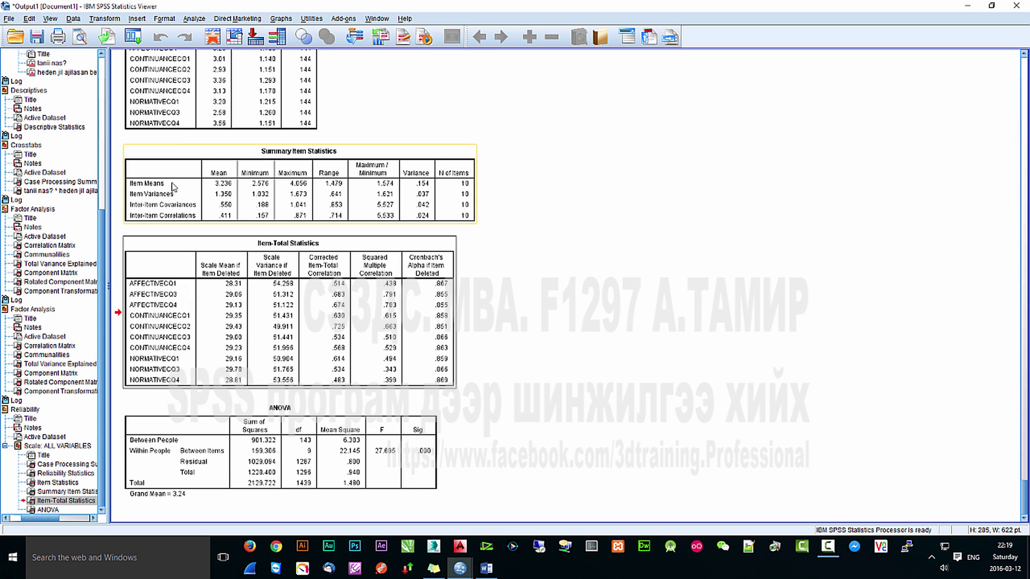
click(194, 19)
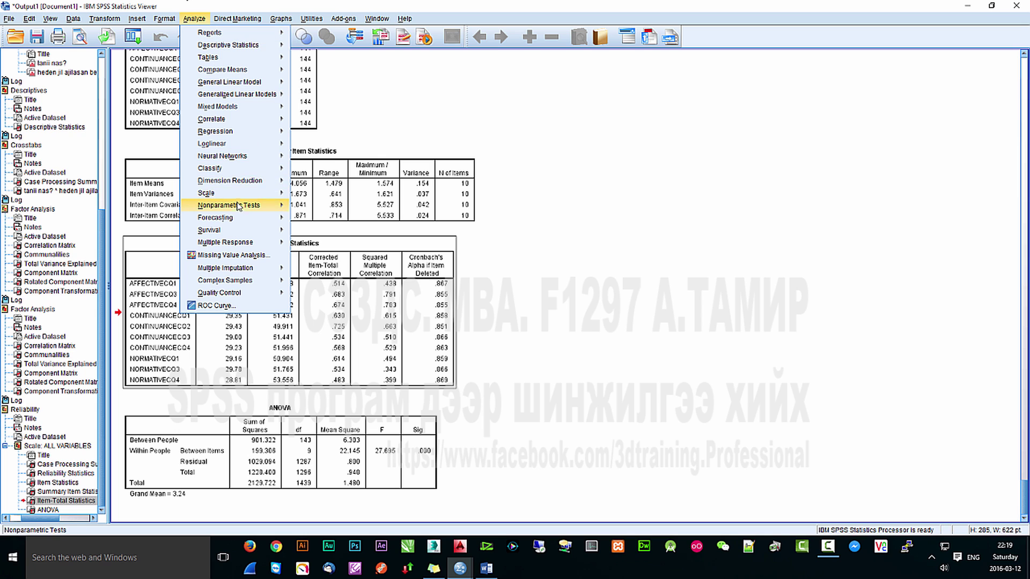
mouse_move(230, 180)
click(314, 184)
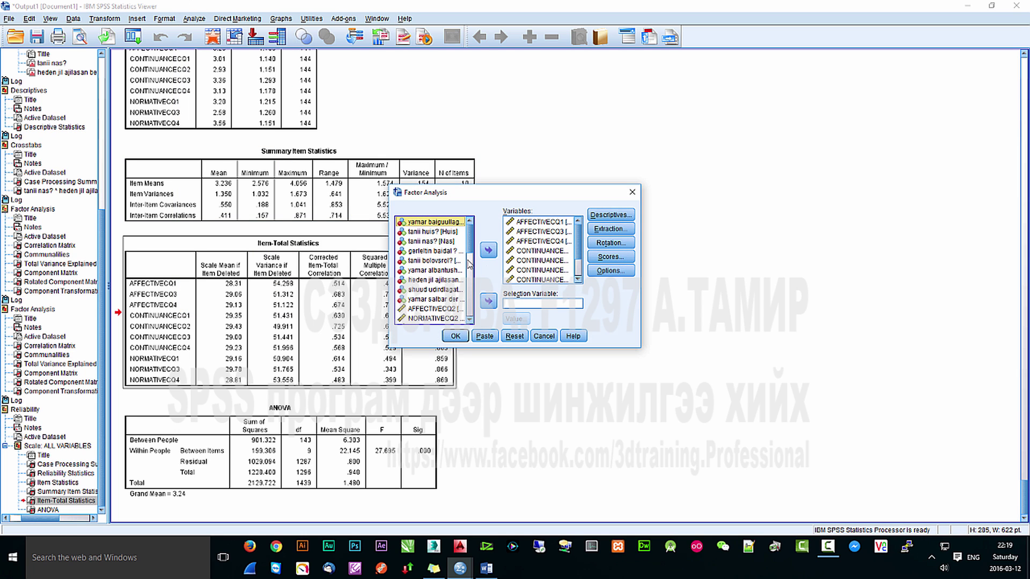
click(533, 222)
shift+click(533, 280)
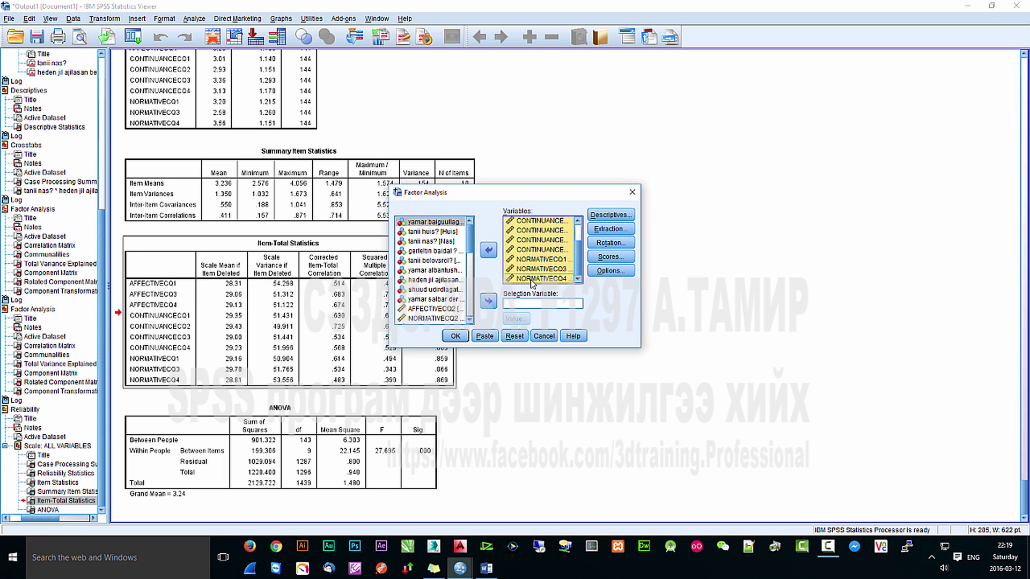
click(494, 252)
- Add all TF_ items, from TF_IDEALIZED(Attributed)Q1 through TF_INDIVIDUALIZEDQ3, to the factor analysis variables
scroll(432, 279, down, 3)
click(432, 287)
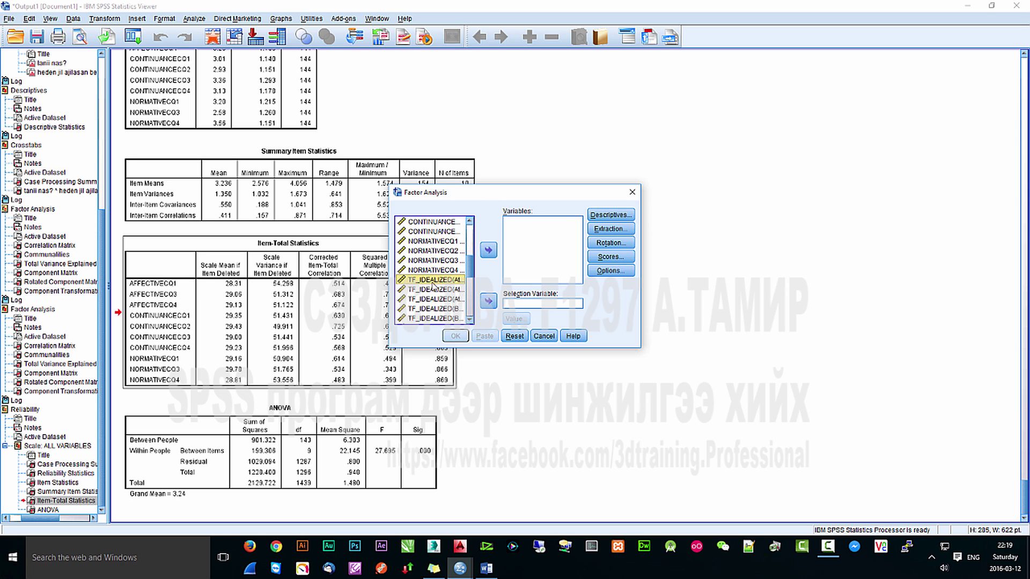
scroll(434, 288, down, 2)
scroll(435, 288, down, 2)
shift+click(424, 299)
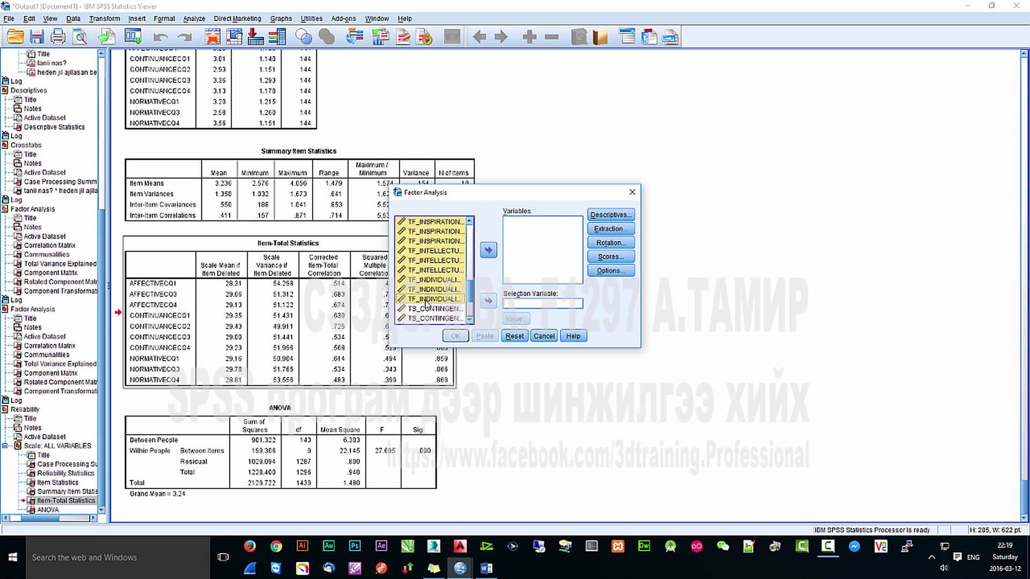
click(487, 250)
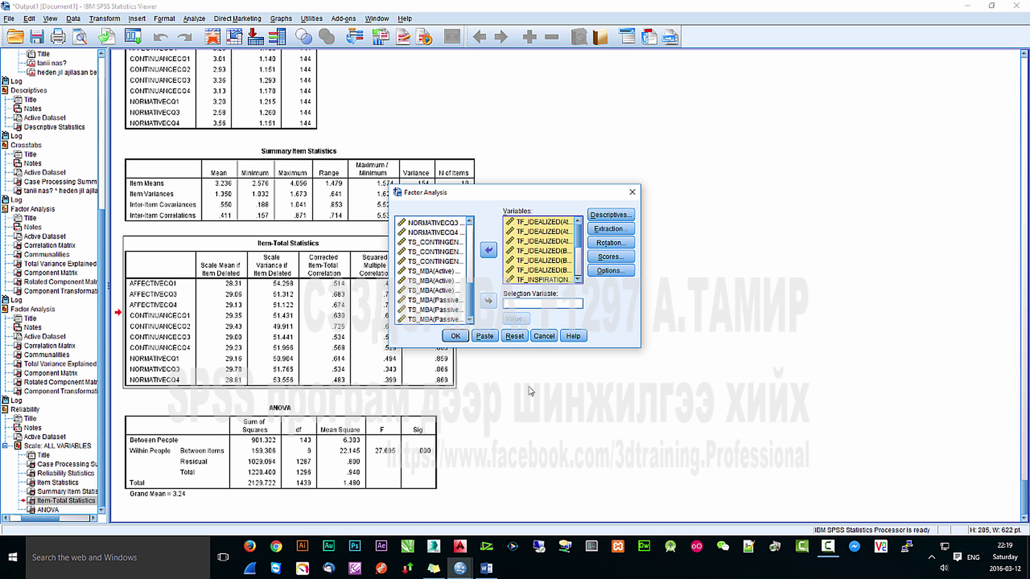
- Examine the groups of TF_ item labels in the data file's variable list, and return to the Factor Analysis setup in the output window
click(460, 568)
click(516, 512)
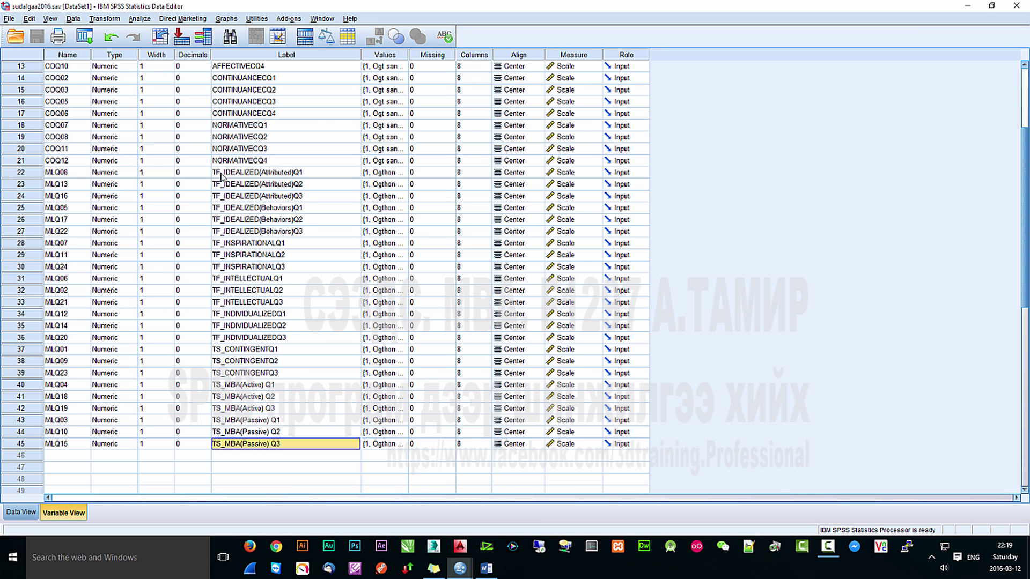
click(273, 173)
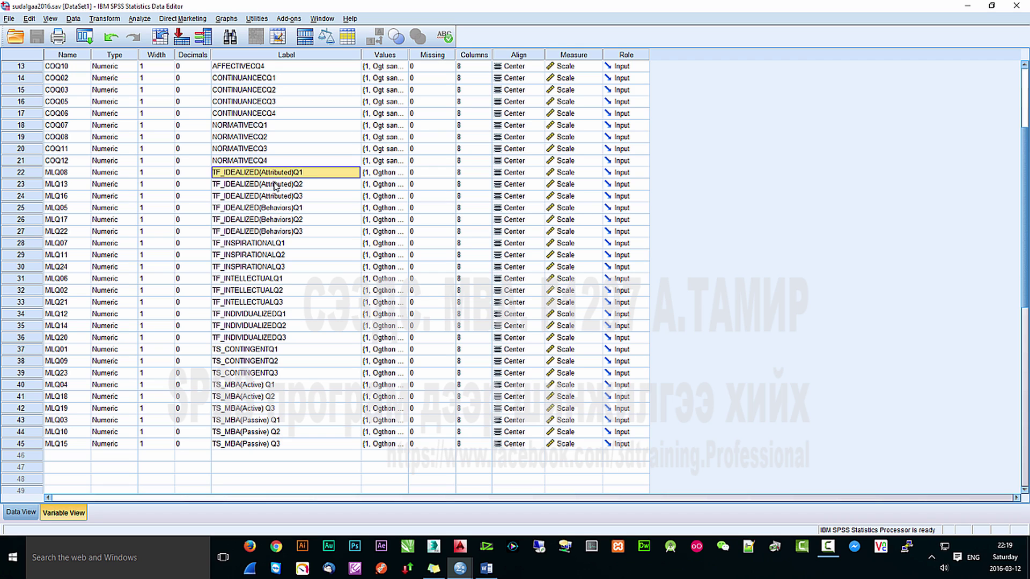
click(276, 208)
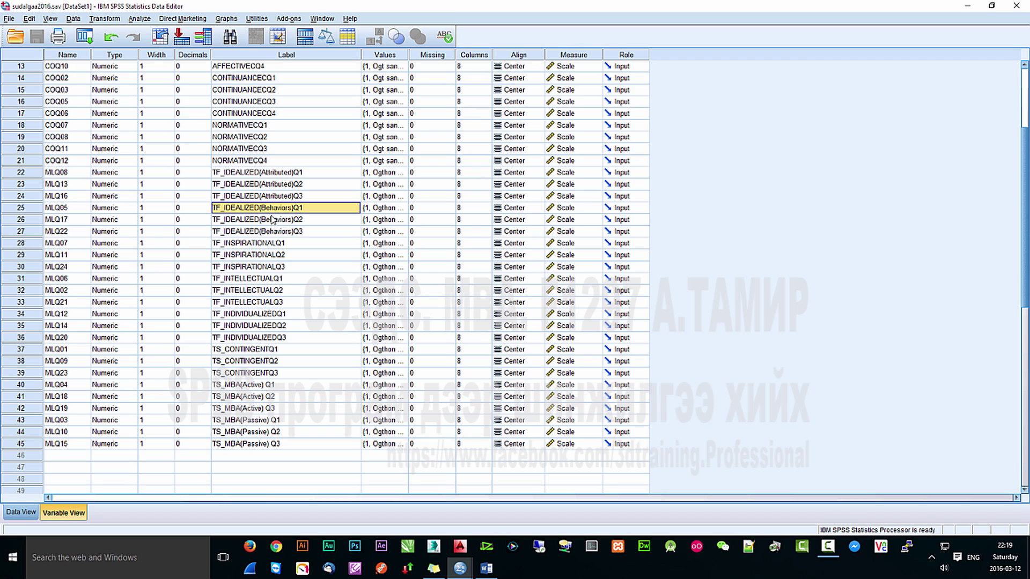
click(250, 245)
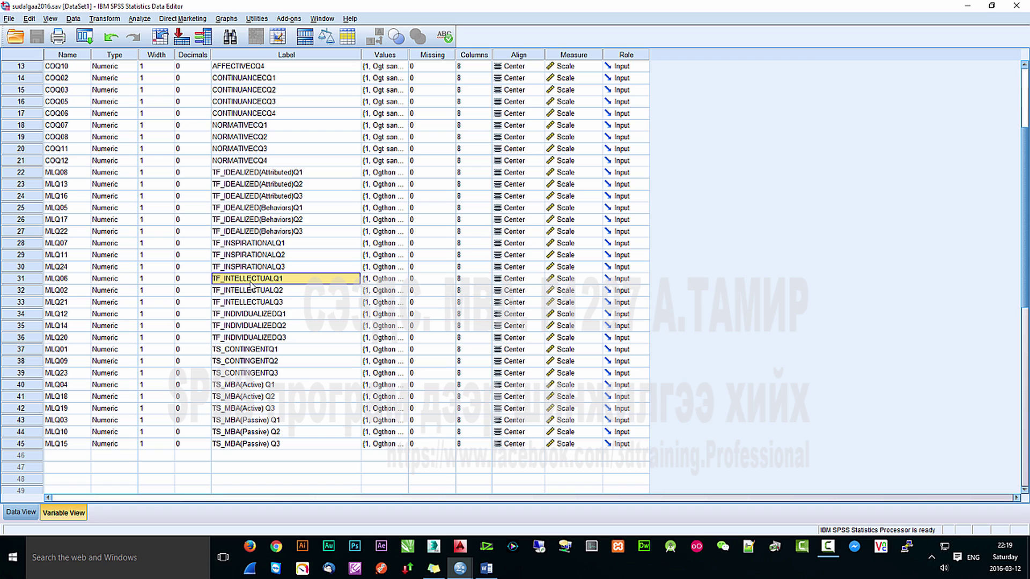
click(248, 316)
click(277, 175)
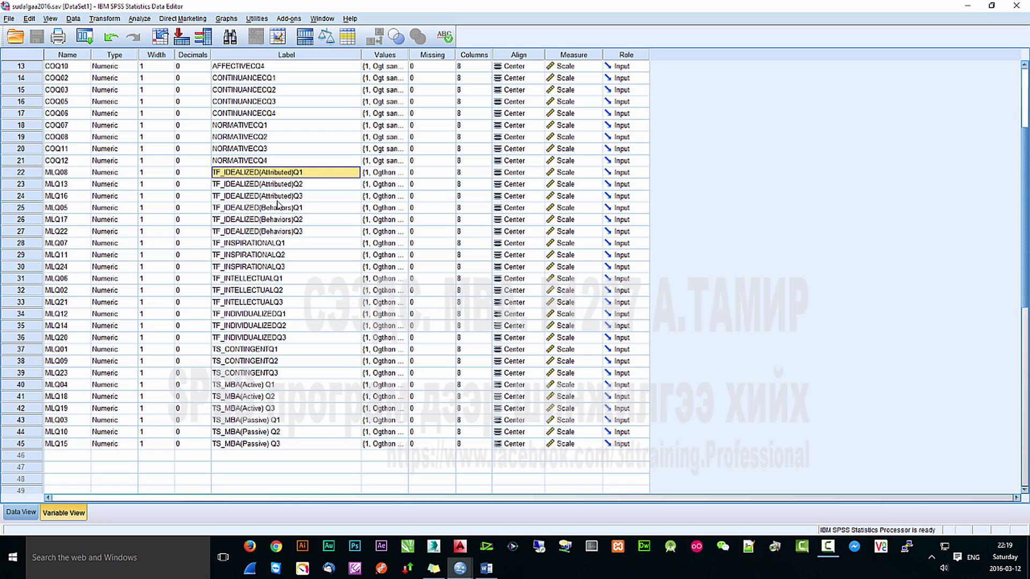
click(278, 210)
click(265, 244)
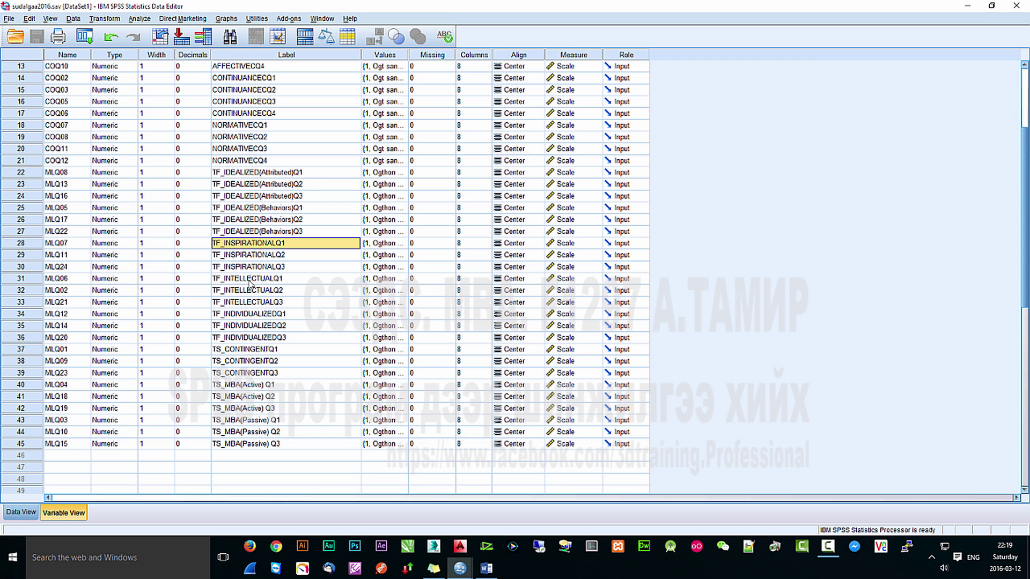
click(250, 282)
click(237, 315)
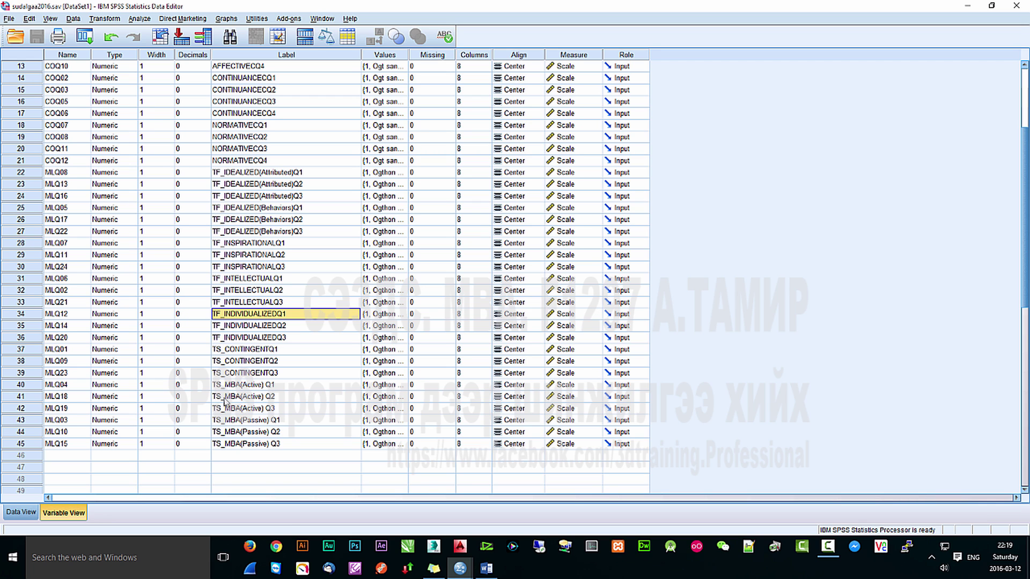
mouse_move(460, 567)
click(418, 532)
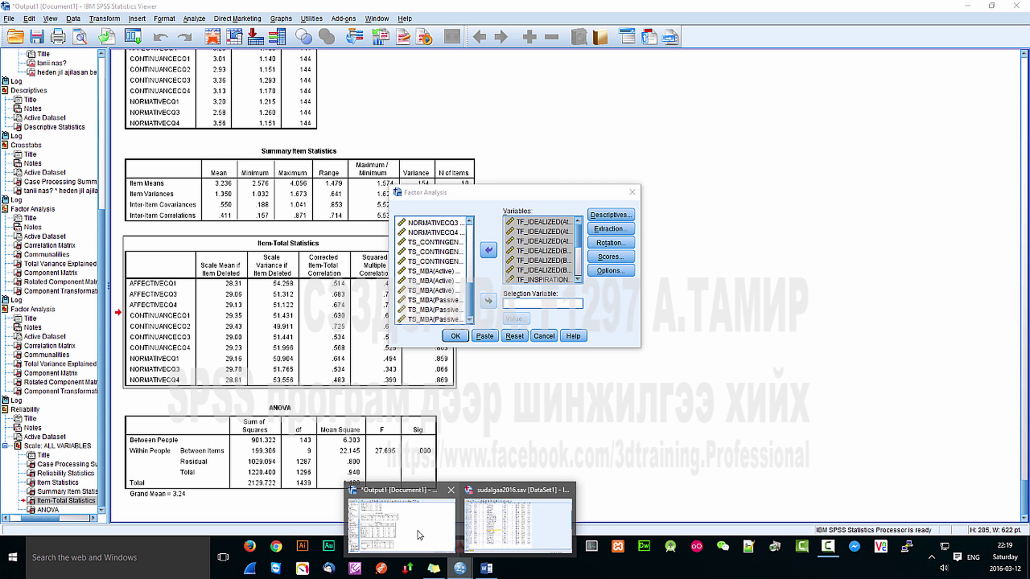
- Keep the descriptives settings and set the principal components extraction to a fixed number of 5 factors
click(611, 215)
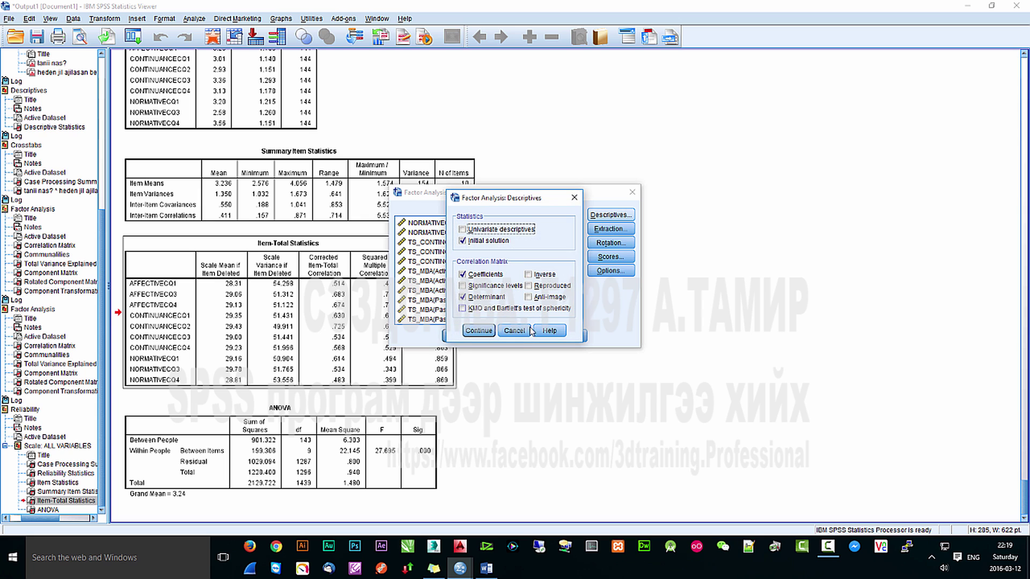
click(513, 331)
click(611, 228)
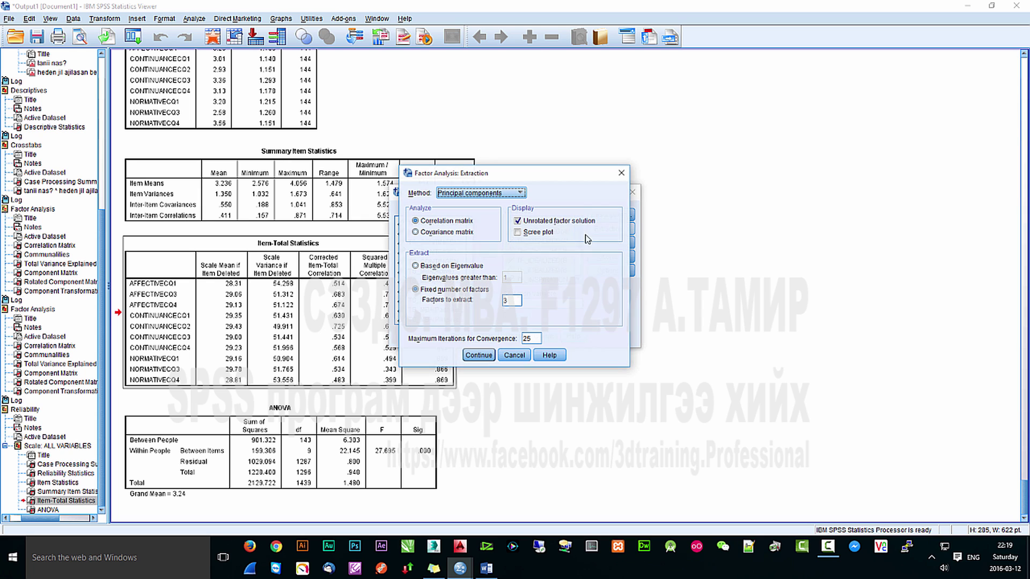
click(504, 300)
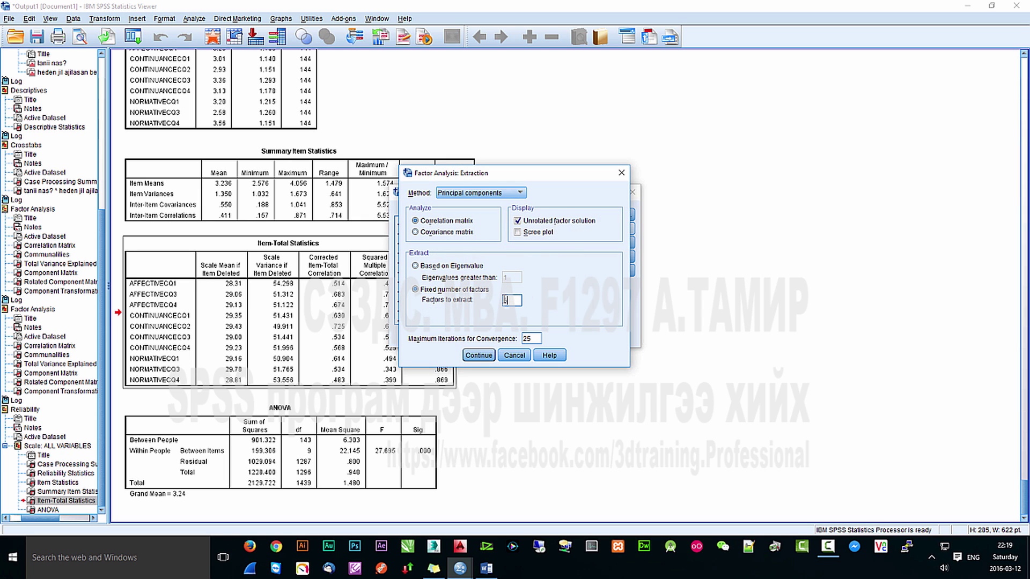
click(478, 355)
- Keep Varimax rotation and the existing scores and coefficient display options, run the factor analysis and review its Rotated Component Matrix
click(611, 243)
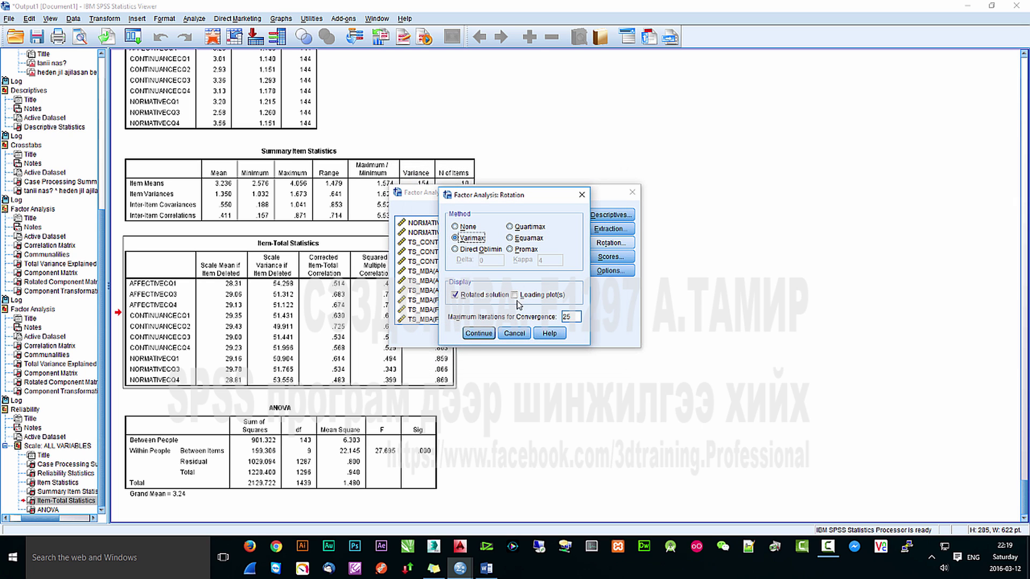
click(479, 333)
click(611, 257)
click(478, 315)
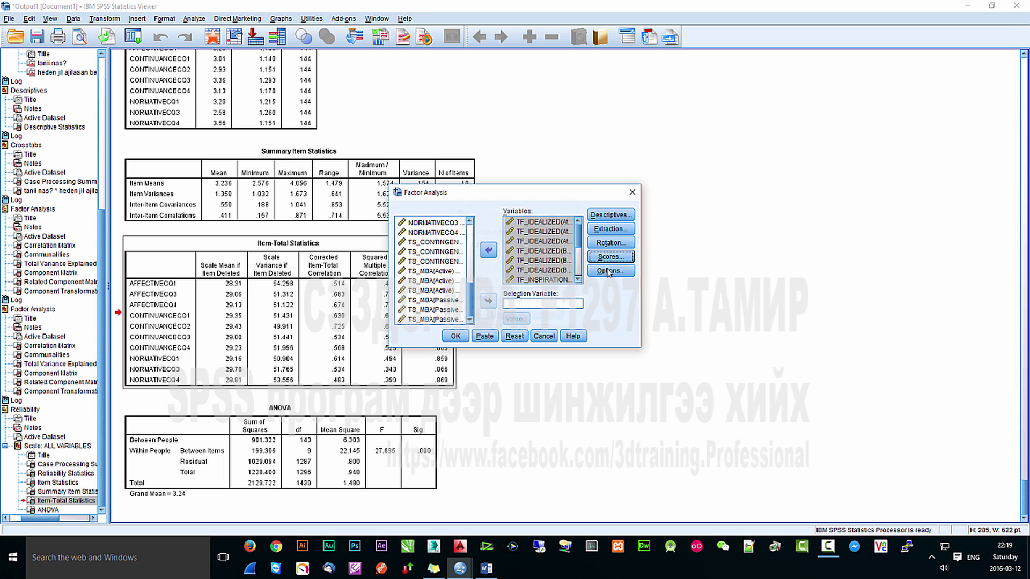
click(611, 256)
click(513, 316)
click(611, 271)
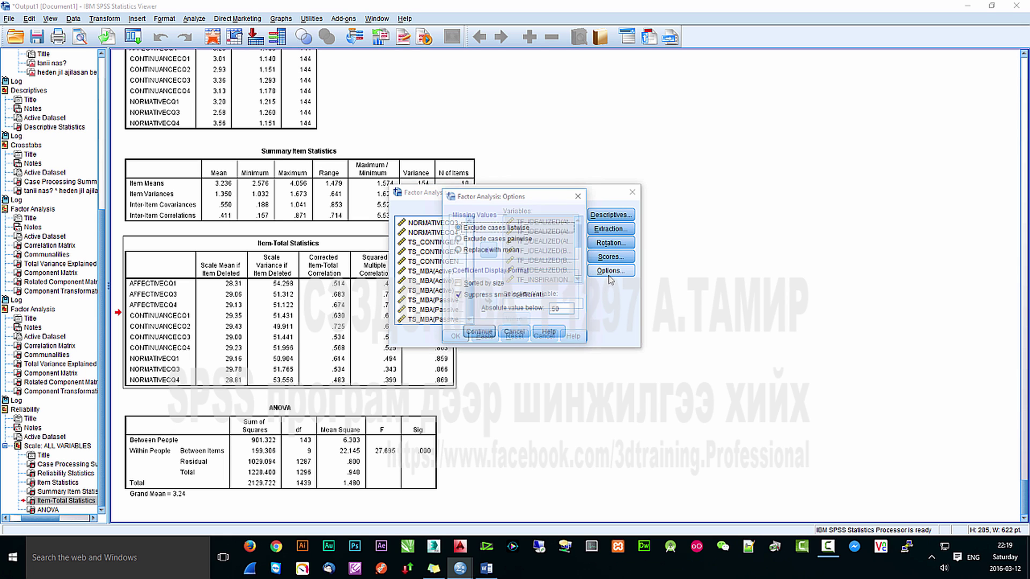
click(484, 328)
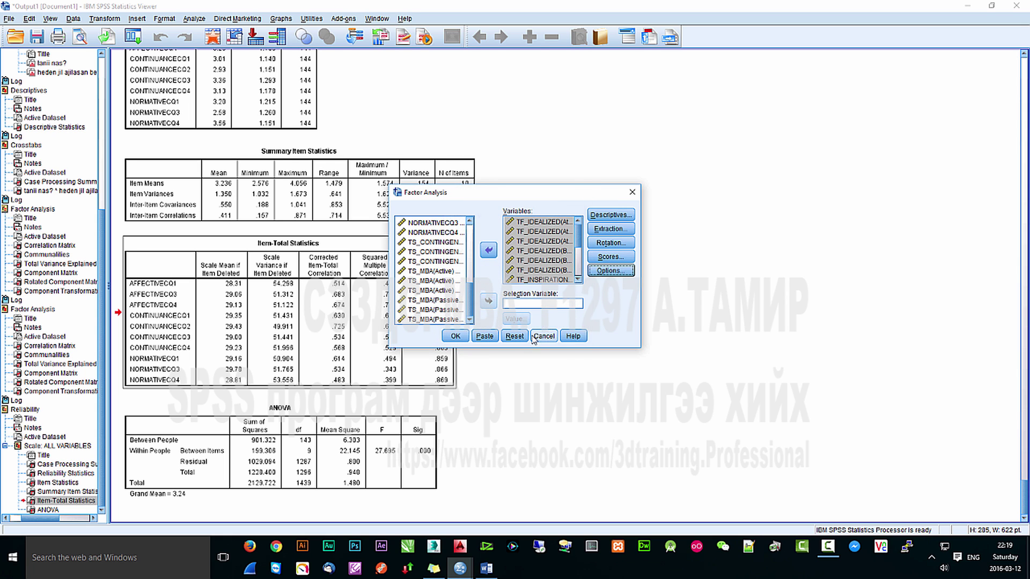
click(465, 341)
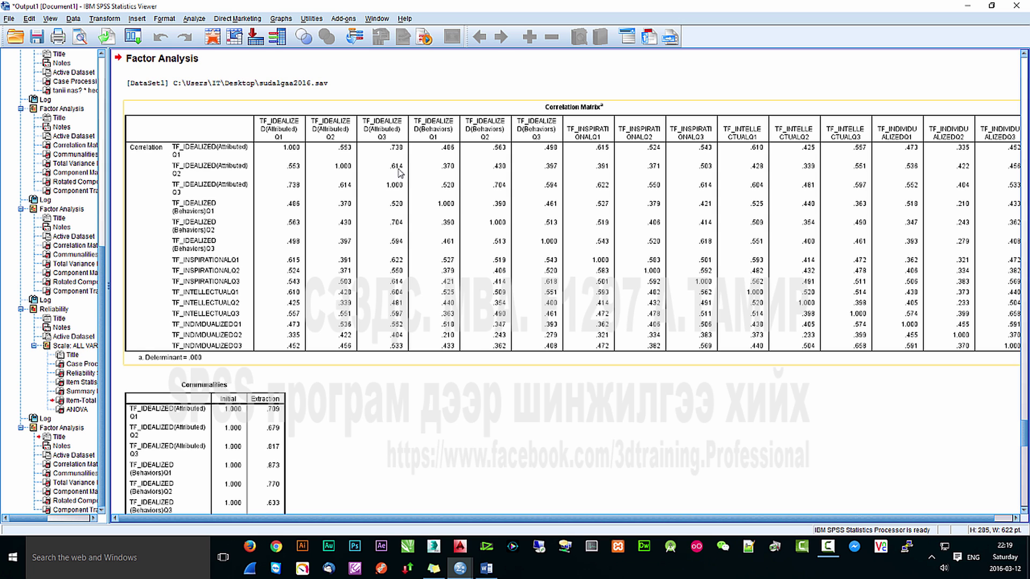
scroll(246, 284, down, 15)
scroll(294, 290, down, 8)
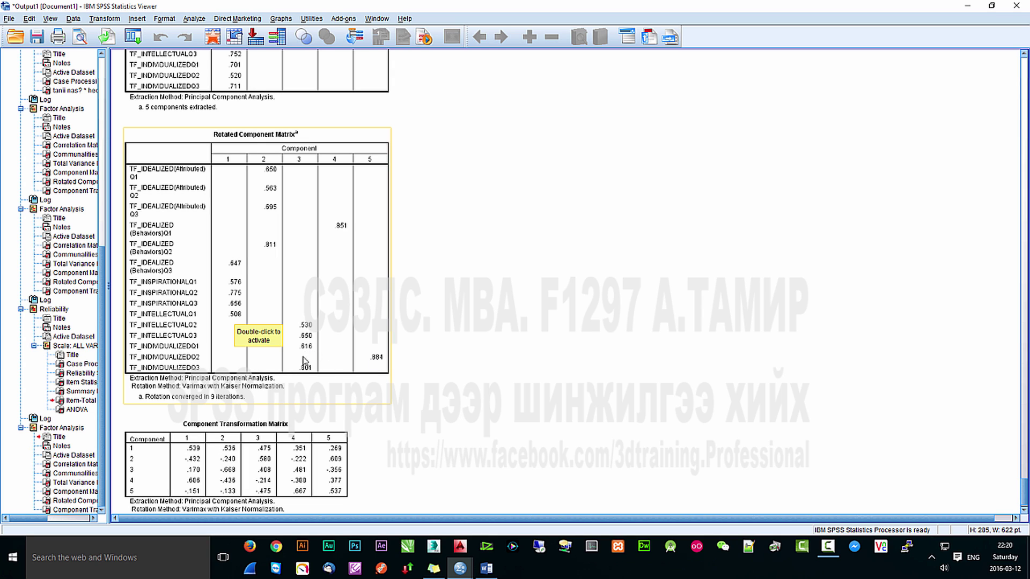
- Reopen Factor Analysis beside the Rotated Component Matrix and remove the three TF_IDEALIZED(Behaviors) items from the variables
click(194, 18)
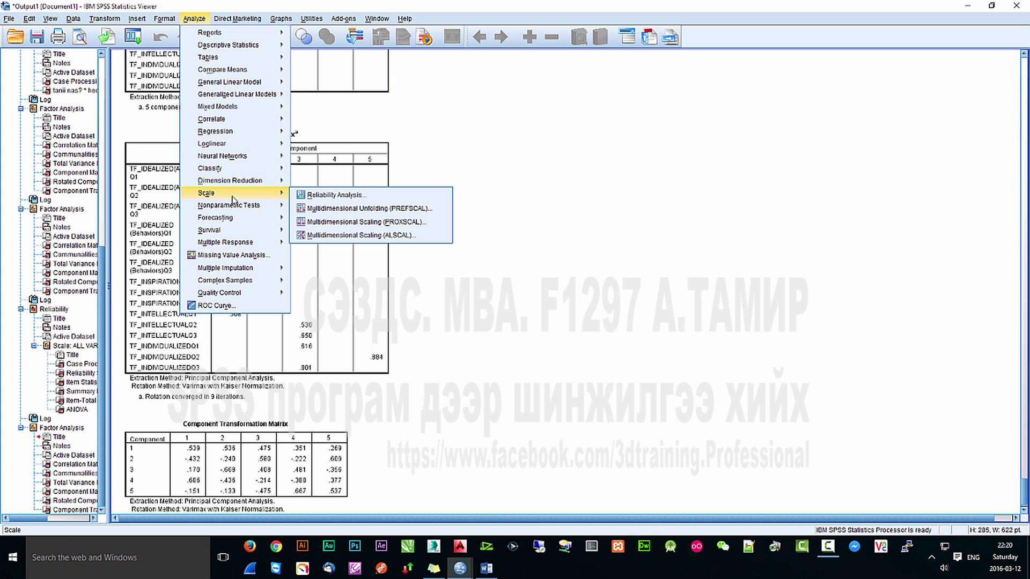
mouse_move(244, 181)
click(322, 185)
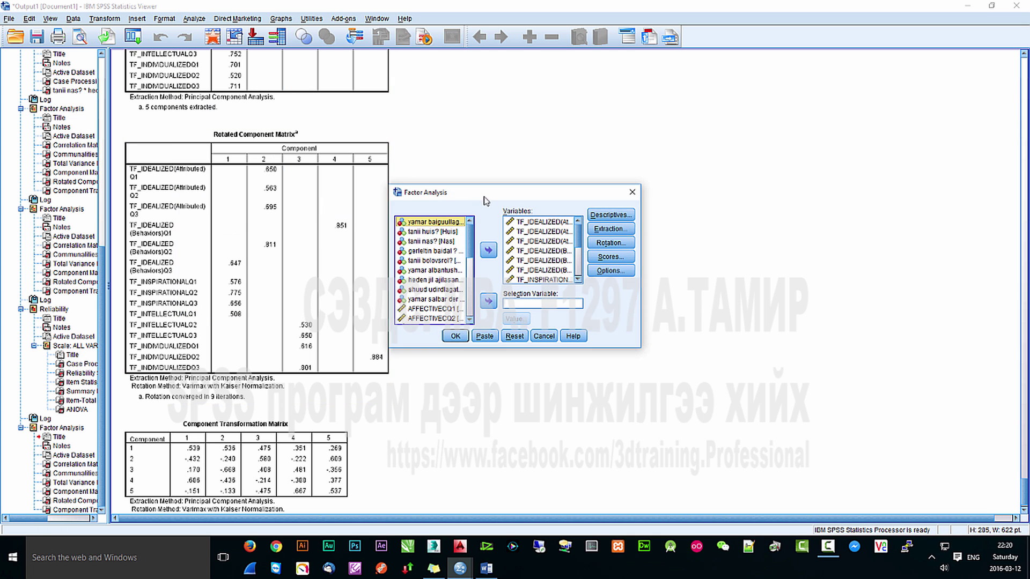
drag(504, 195, 610, 184)
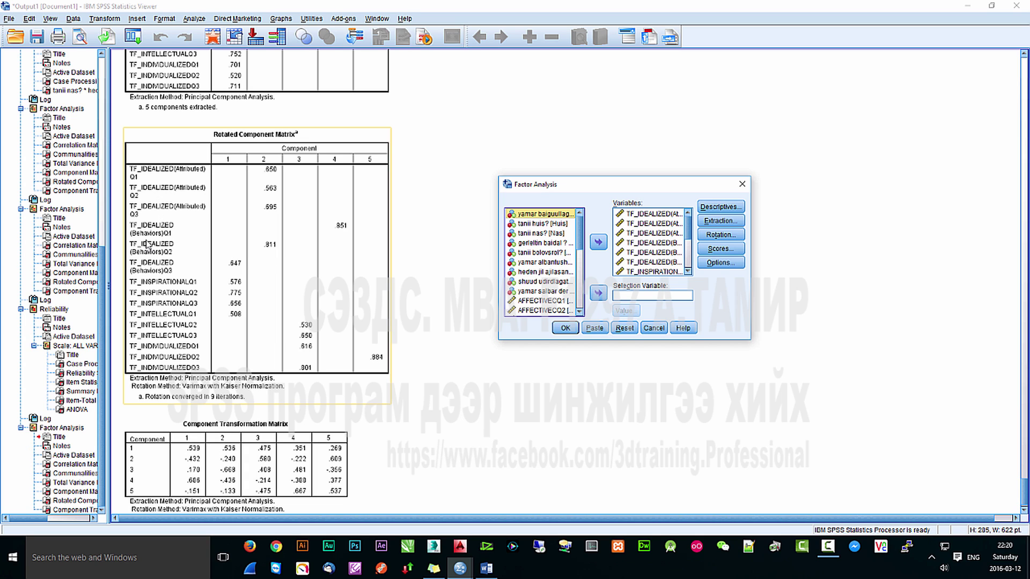
click(653, 243)
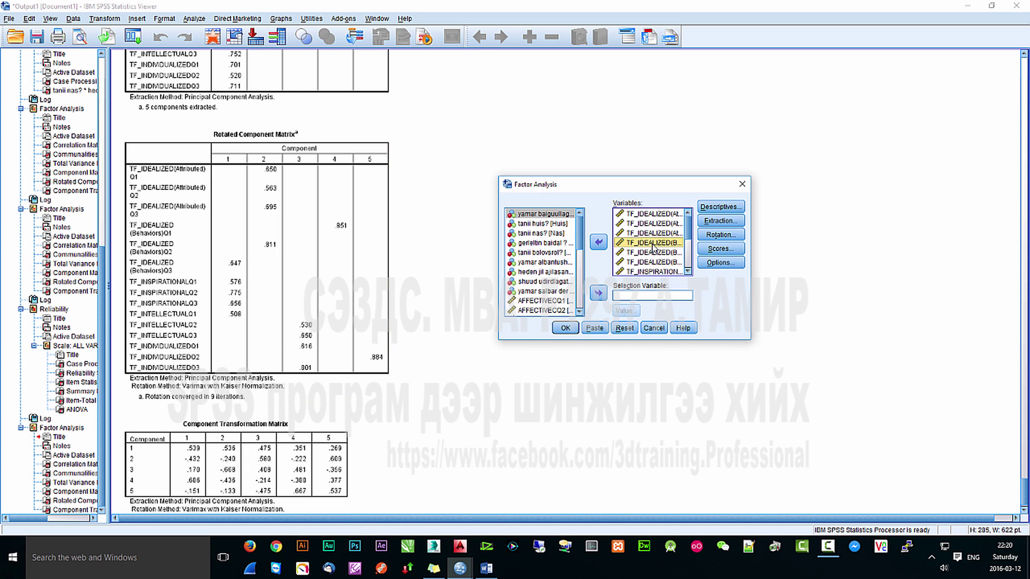
shift+click(654, 262)
click(598, 242)
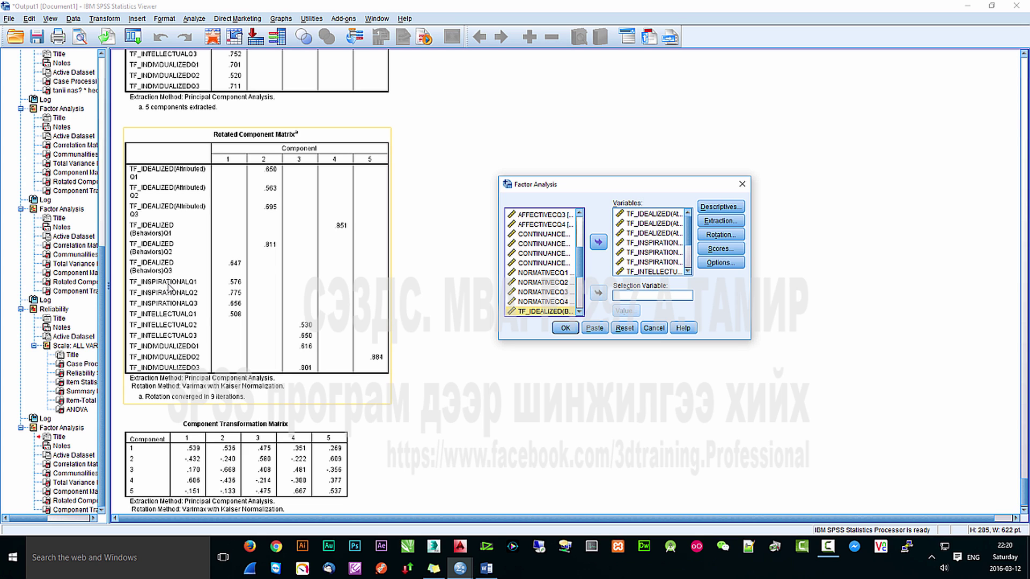
- Remove TF_INTELLECTUALQ1 and TF_INDIVIDUALIZEDQ2 from the factor analysis variables
click(247, 343)
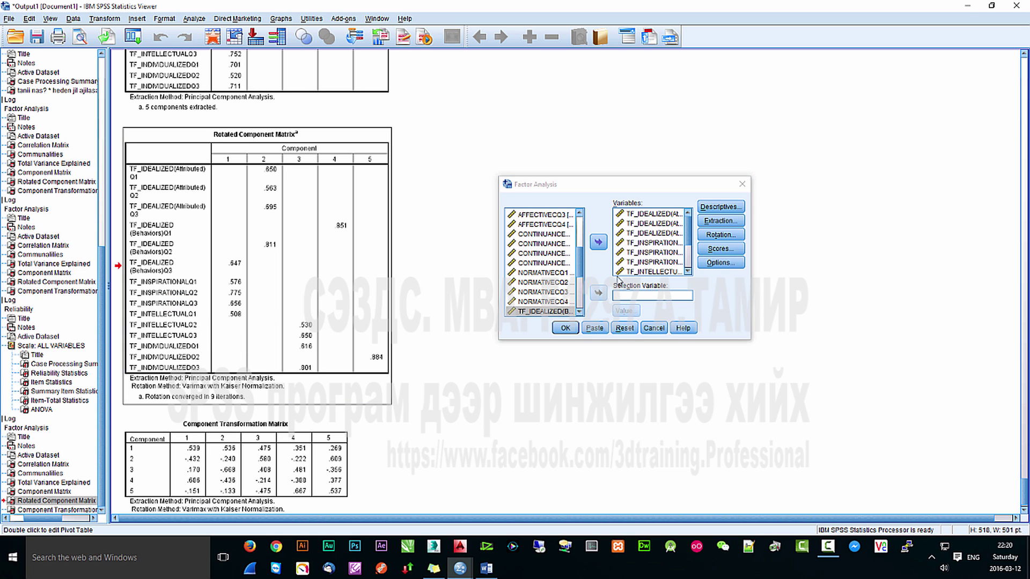
click(663, 274)
click(658, 263)
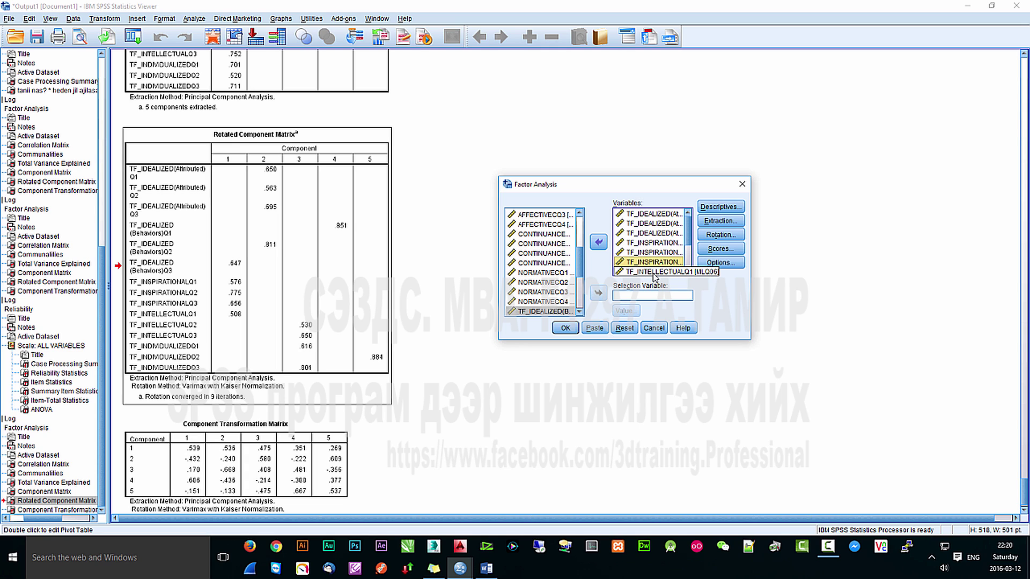
click(653, 272)
click(598, 242)
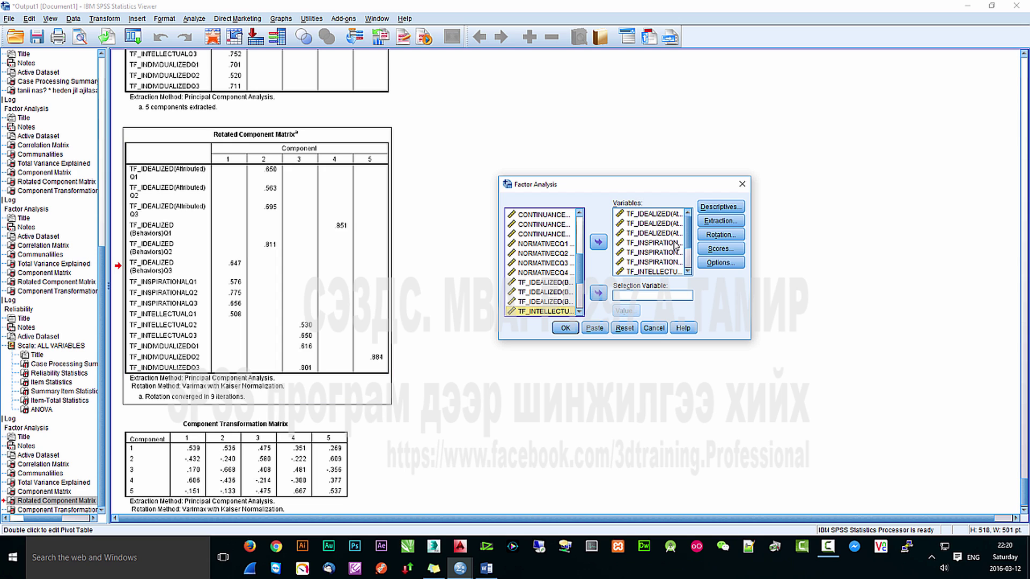
scroll(687, 245, down, 2)
click(652, 261)
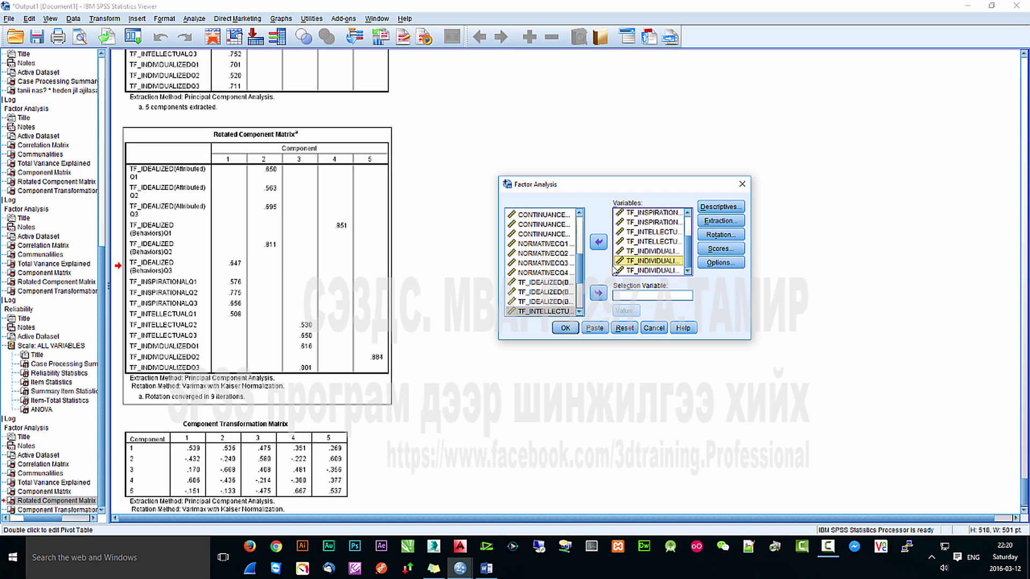
click(598, 242)
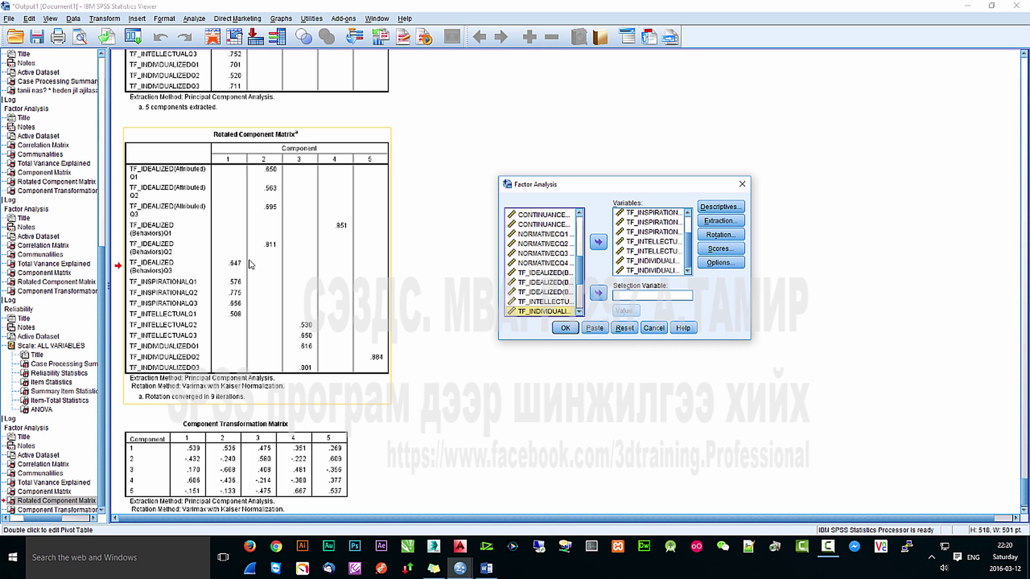
- Set the fixed number of factors to extract to 4, rerun the factor analysis and review the new Rotated Component Matrix
click(726, 220)
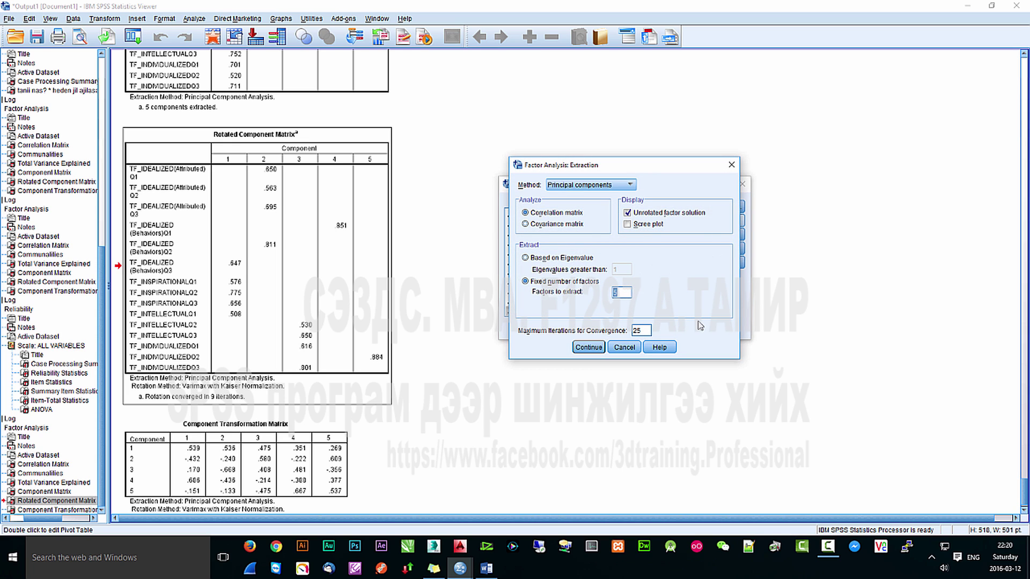
click(588, 347)
click(568, 330)
scroll(319, 320, down, 15)
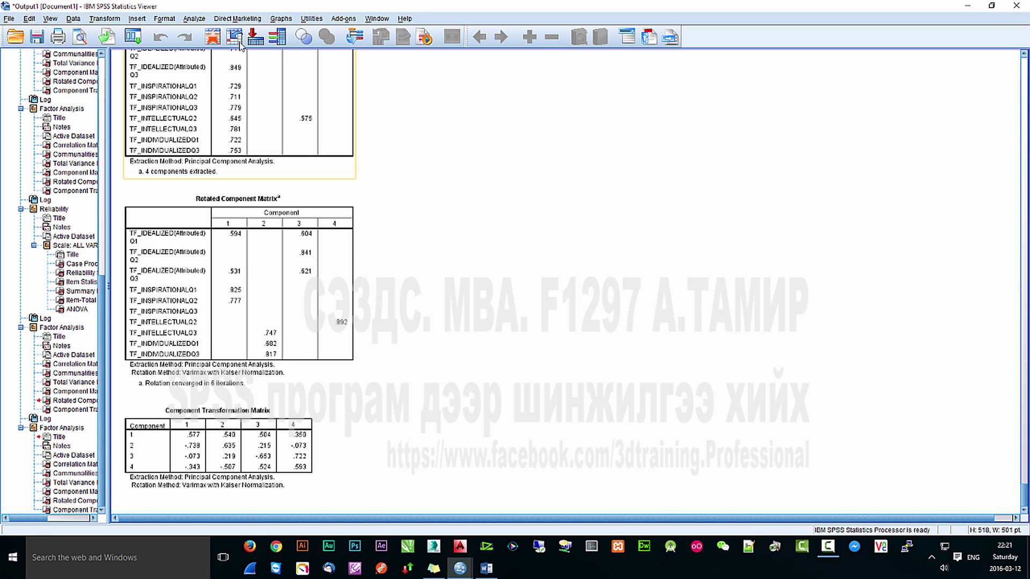
- Suppress factor coefficients with an absolute value below .6, rerun the factor analysis and review the new Rotated Component Matrix
click(193, 18)
mouse_move(245, 195)
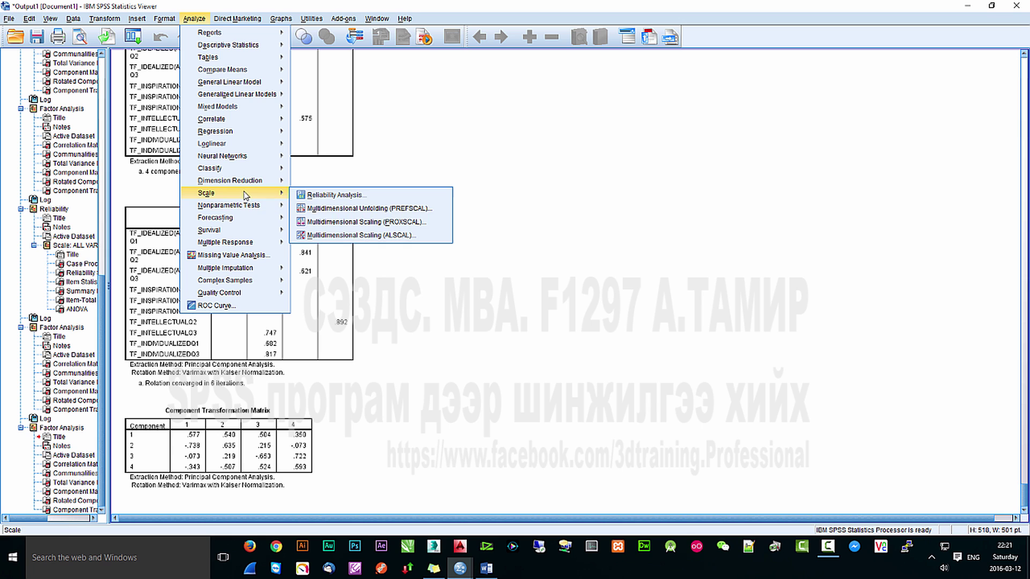
click(314, 183)
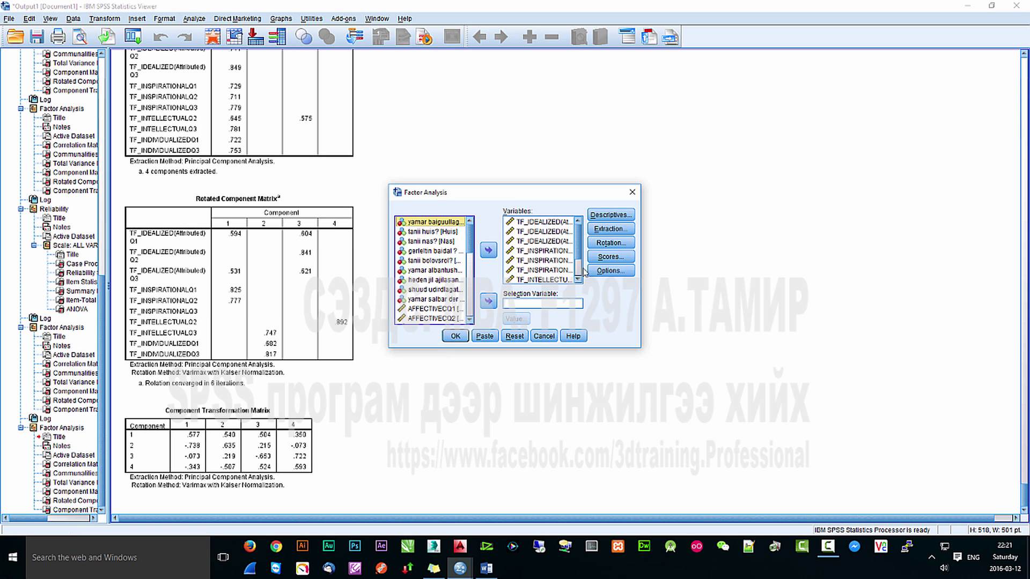
click(609, 272)
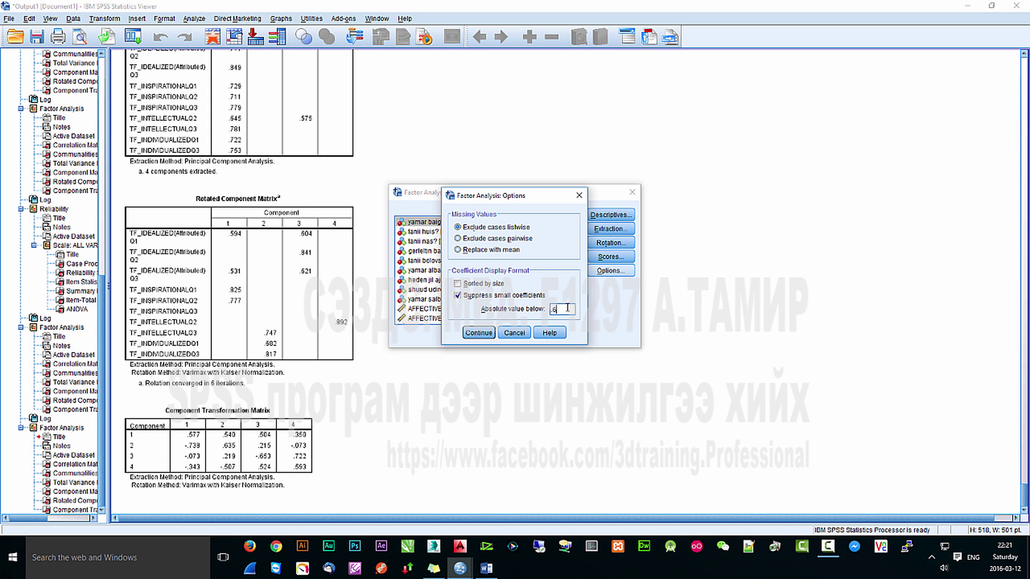
click(478, 333)
click(456, 340)
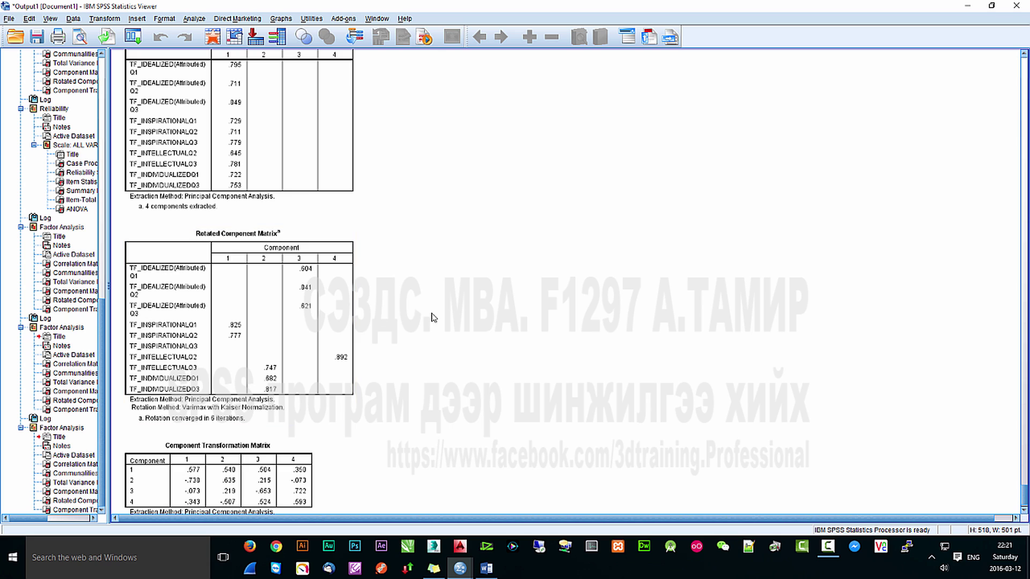
click(354, 365)
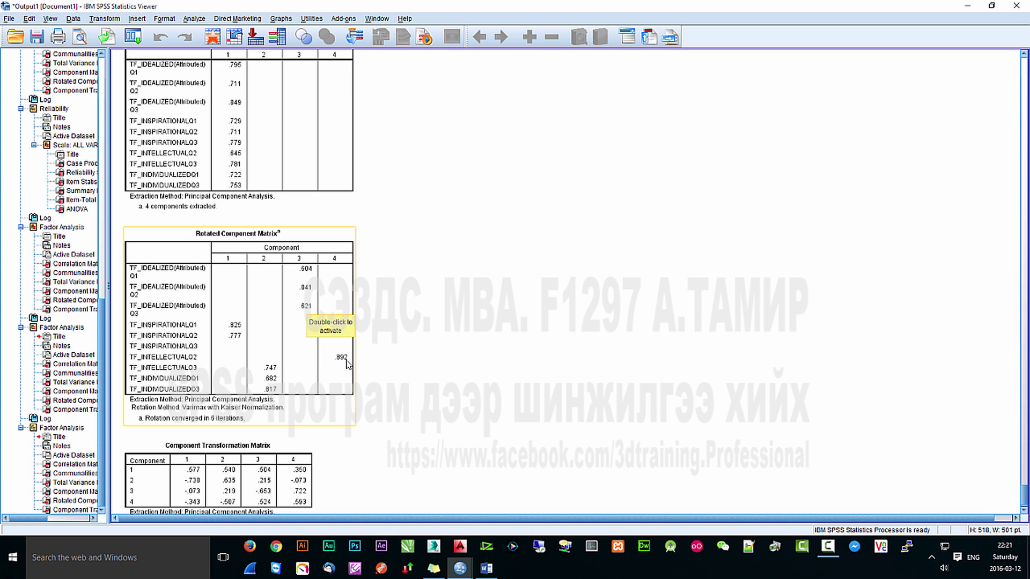
- Lower the absolute value threshold for suppressing small coefficients, rerun the factor analysis and check the resulting Rotated Component Matrix
click(194, 18)
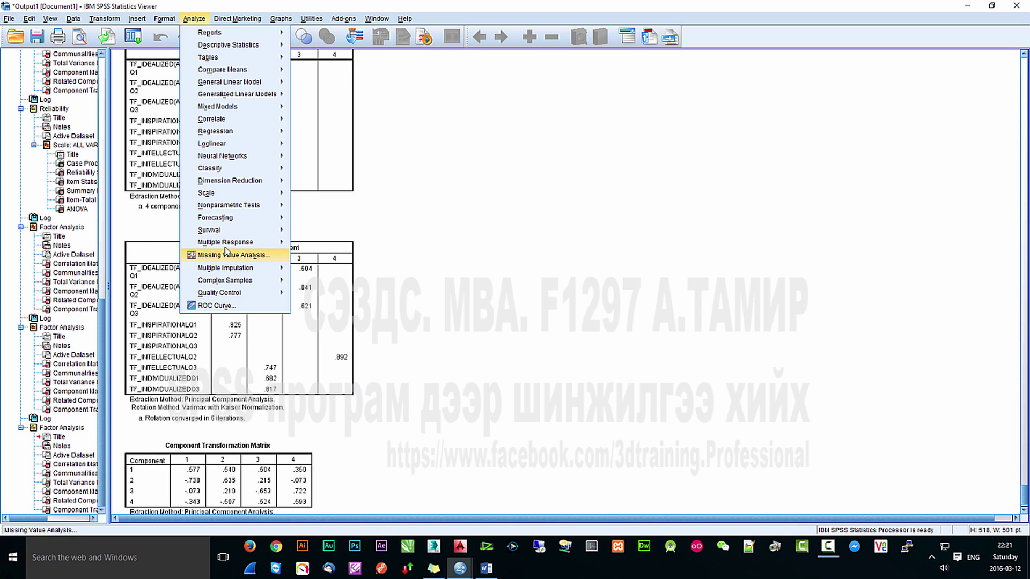
mouse_move(283, 186)
click(318, 183)
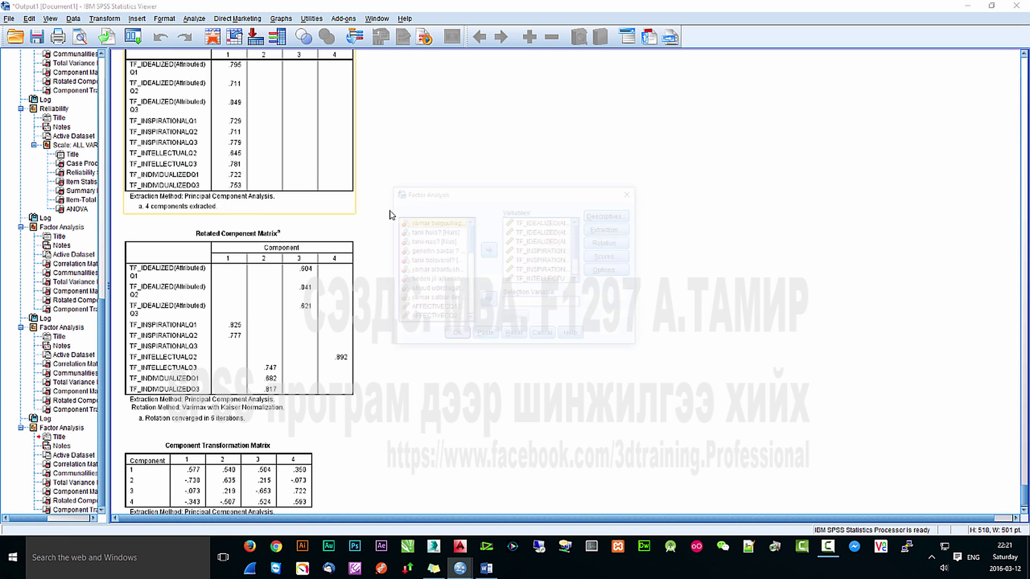
click(611, 270)
double_click(565, 314)
key(BackSpace)
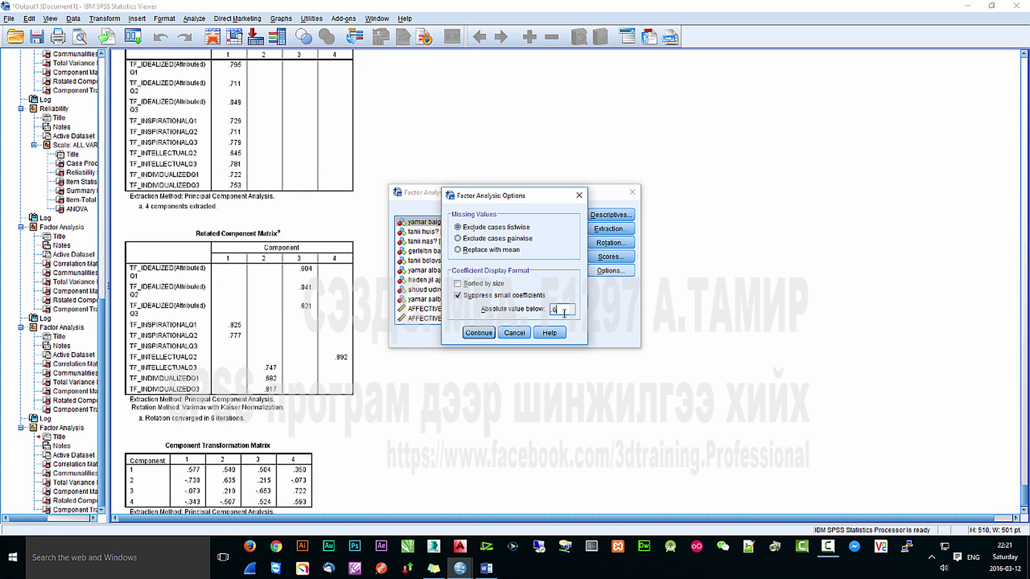
text(.)
click(478, 333)
click(455, 336)
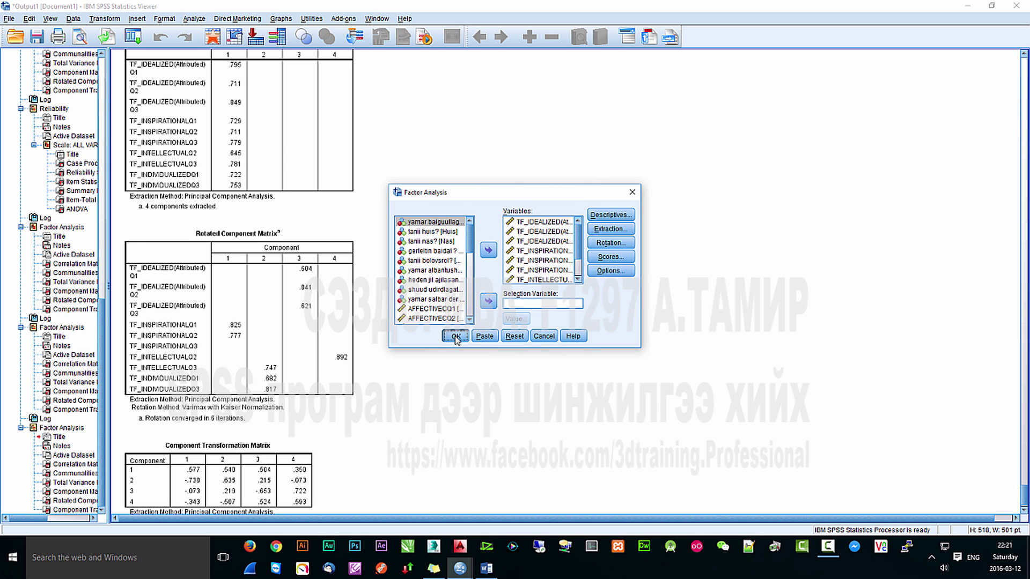
scroll(365, 356, down, 15)
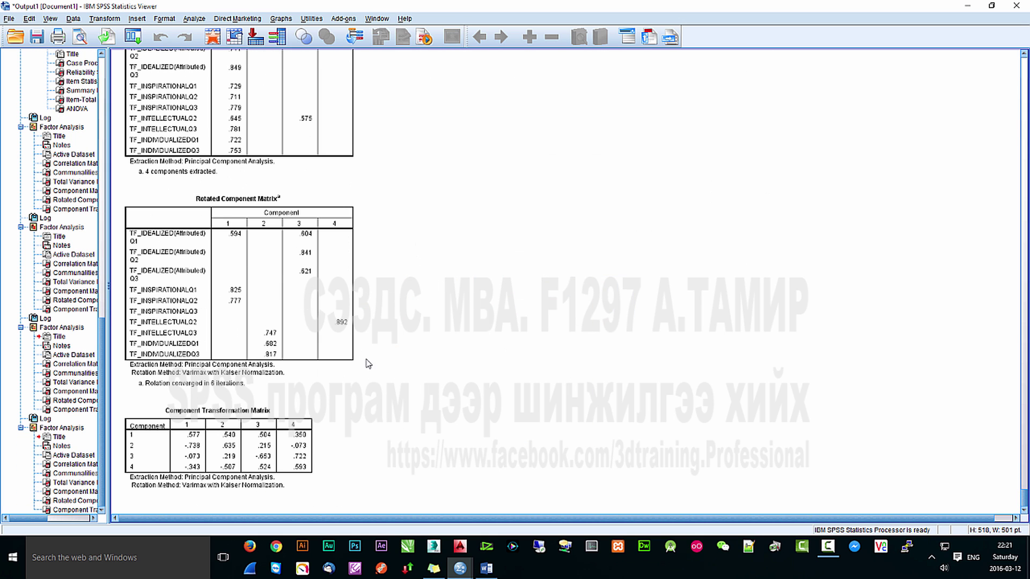
click(341, 321)
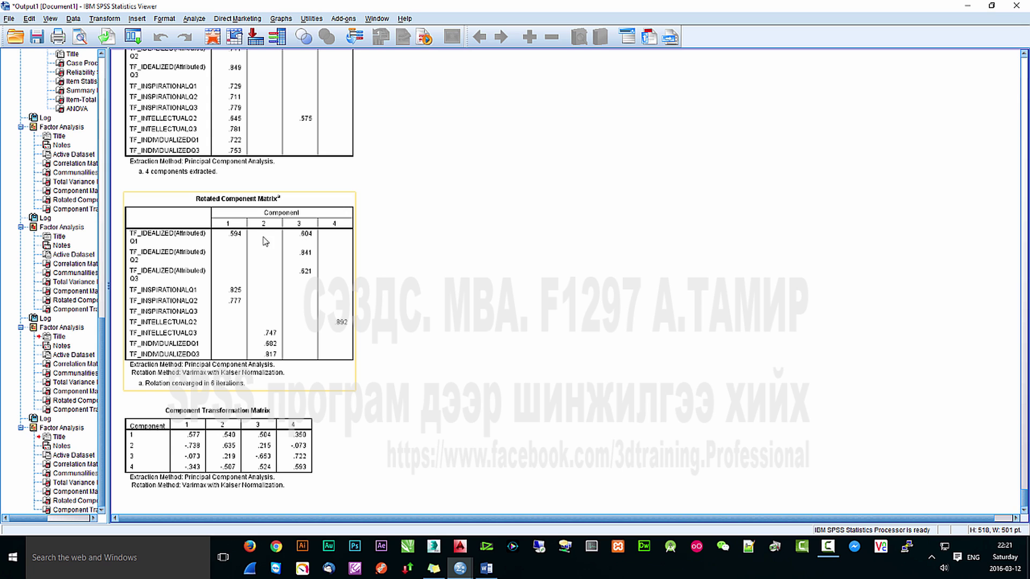
click(187, 20)
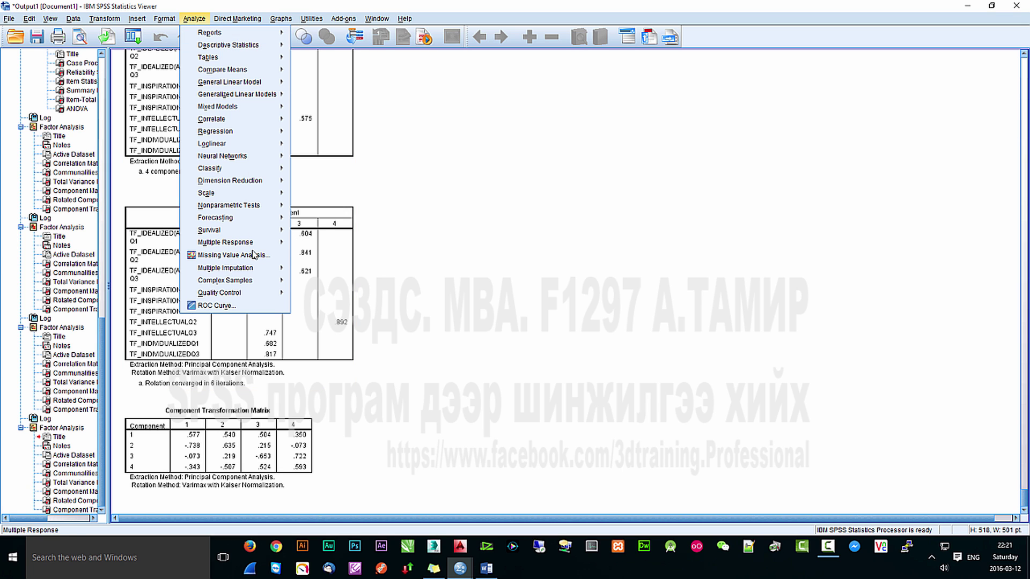
mouse_move(250, 181)
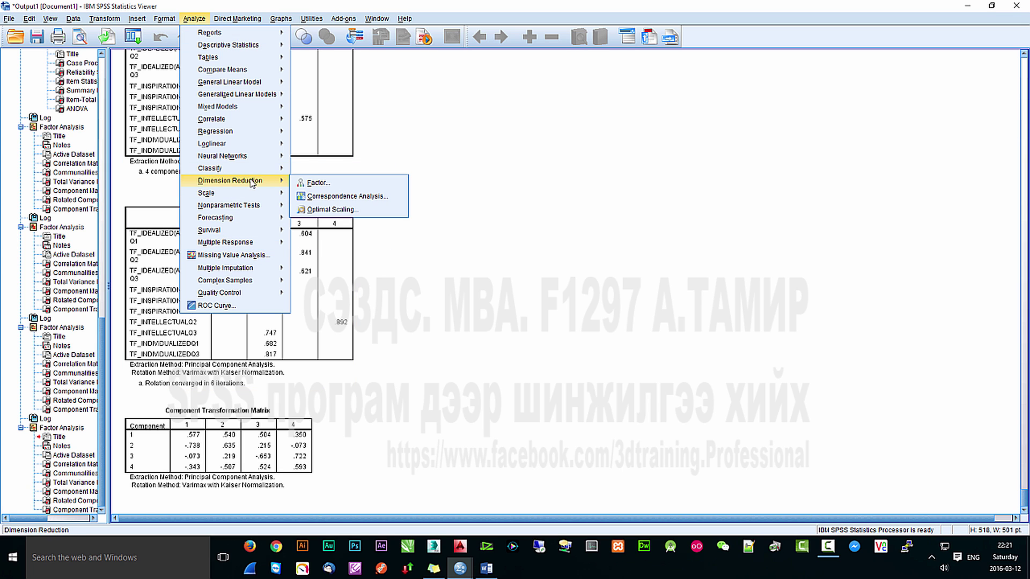
click(301, 182)
click(484, 336)
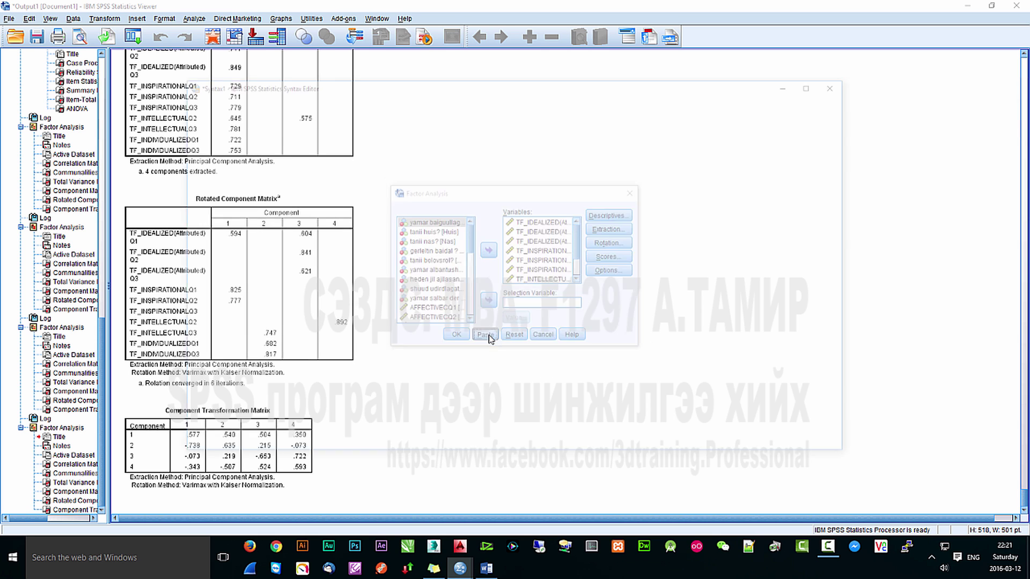
click(841, 83)
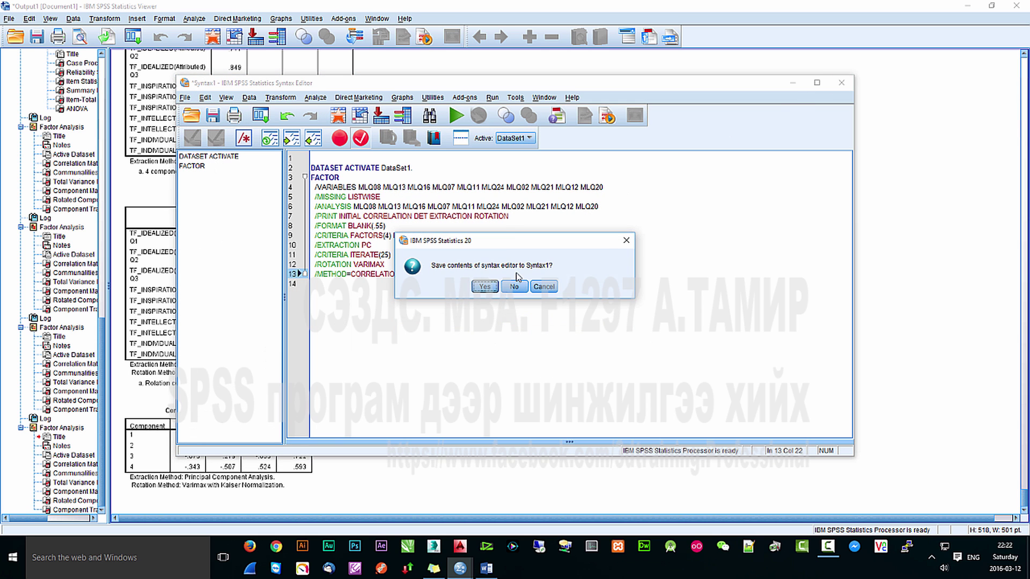
click(515, 287)
- Reopen Factor Analysis and set the small-coefficient suppression threshold to an absolute value of .6
scroll(260, 249, up, 15)
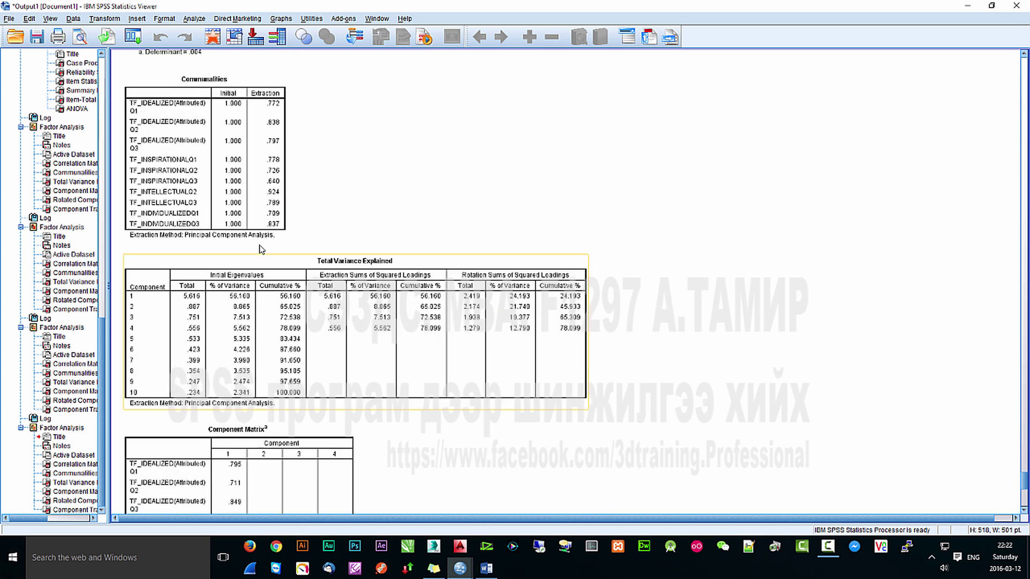
scroll(264, 250, up, 3)
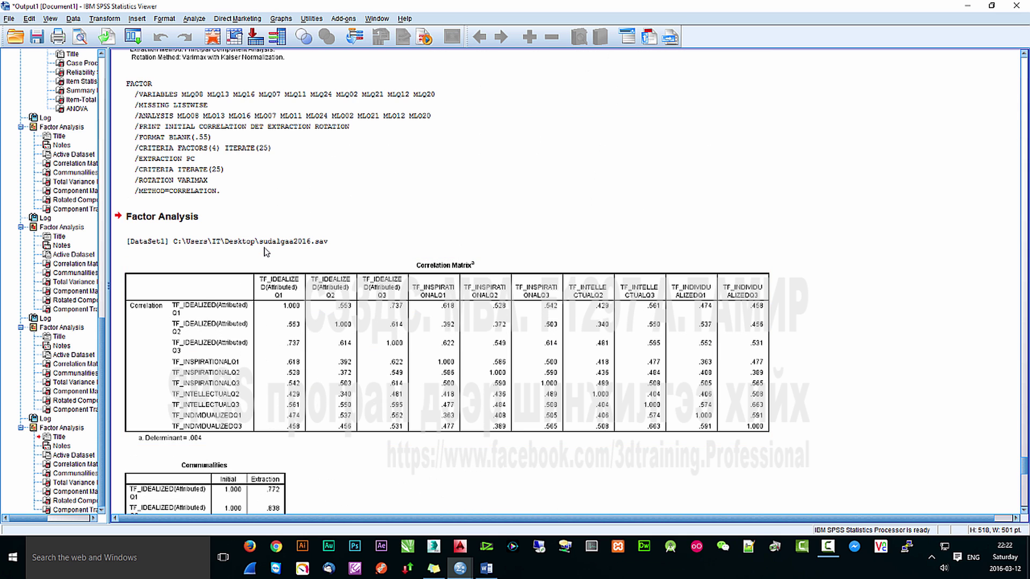
scroll(266, 251, up, 8)
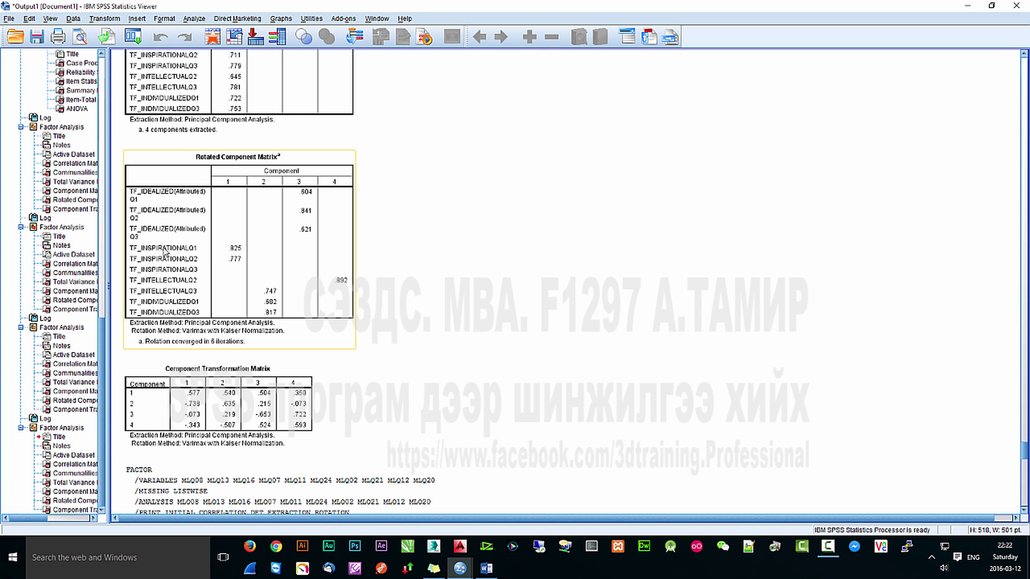
click(198, 273)
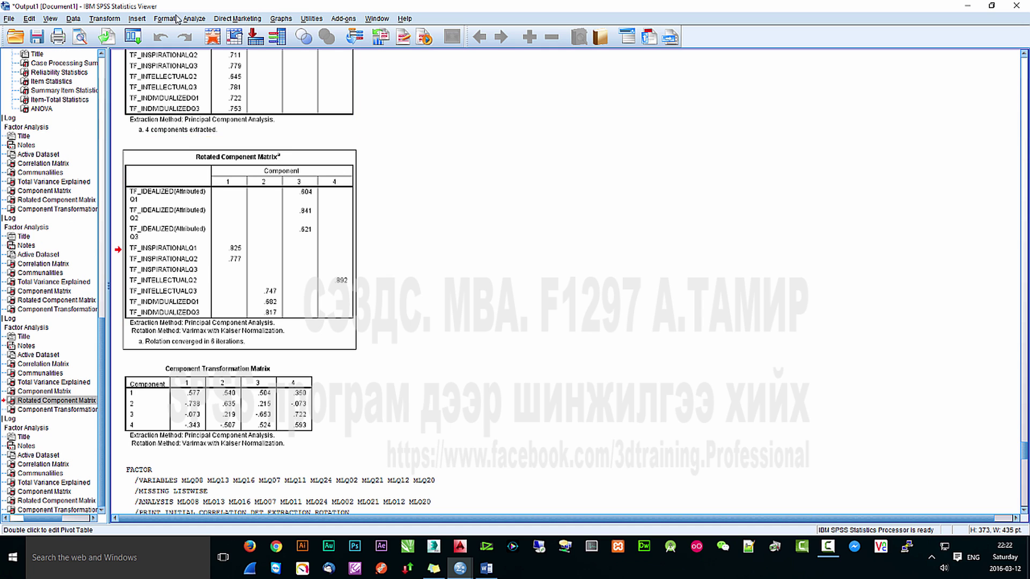
click(194, 18)
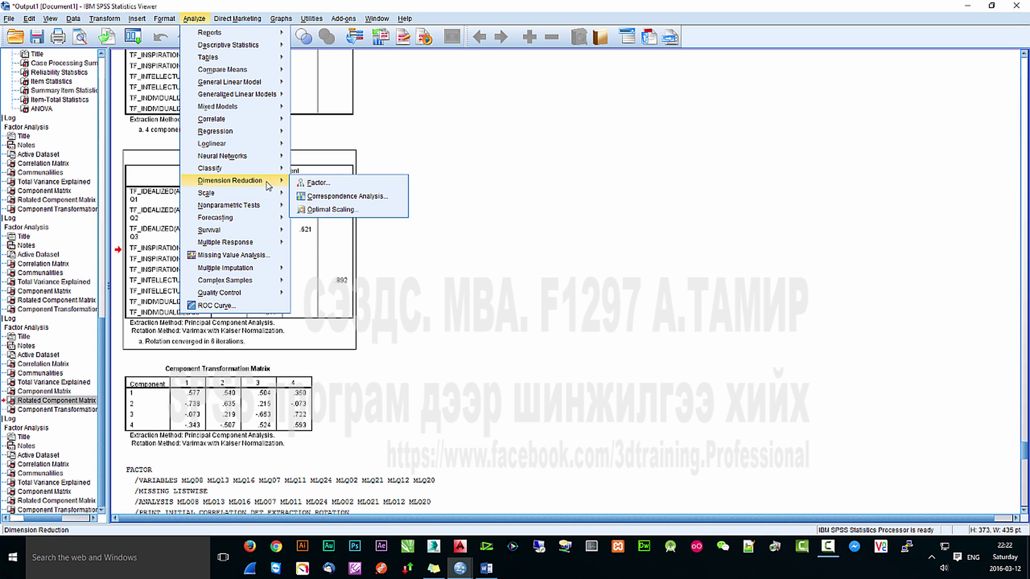
click(316, 182)
click(627, 270)
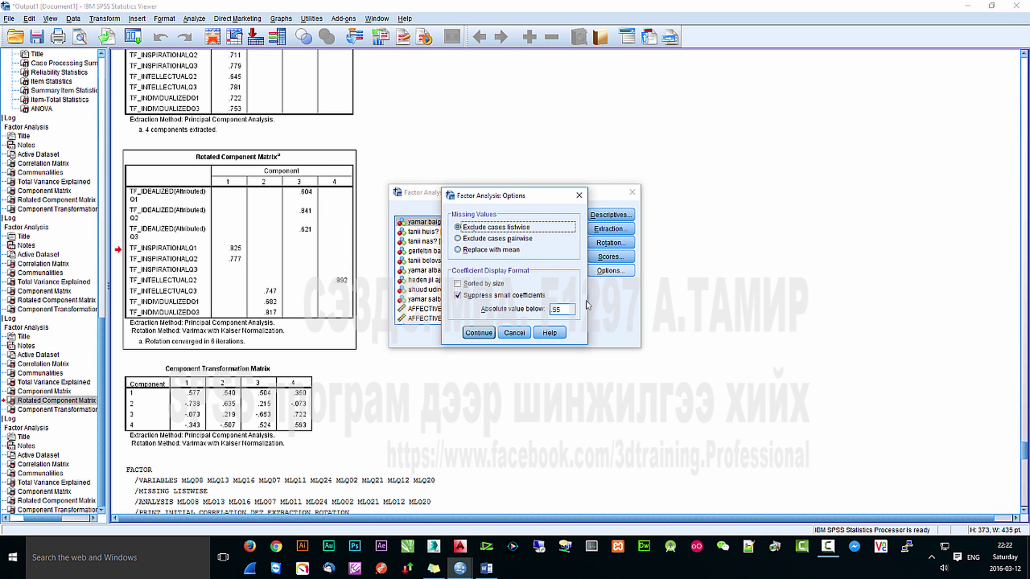
double_click(566, 308)
text(.6)
click(478, 332)
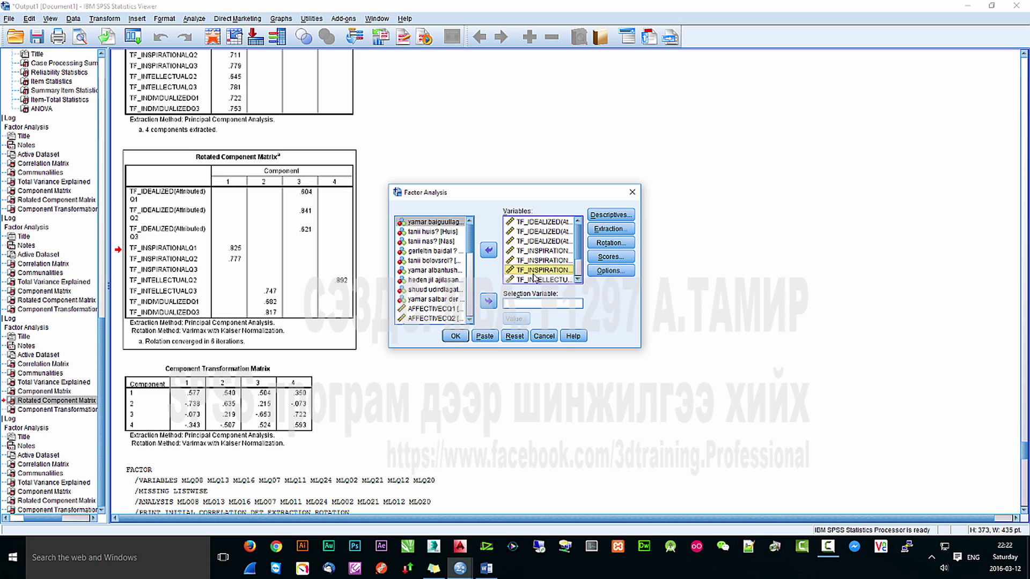
- Remove TF_INSPIRATIONALQ3, TF_INTELLECTUALQ2 and TF_INTELLECTUALQ3 from the factor analysis variables
scroll(434, 290, down, 4)
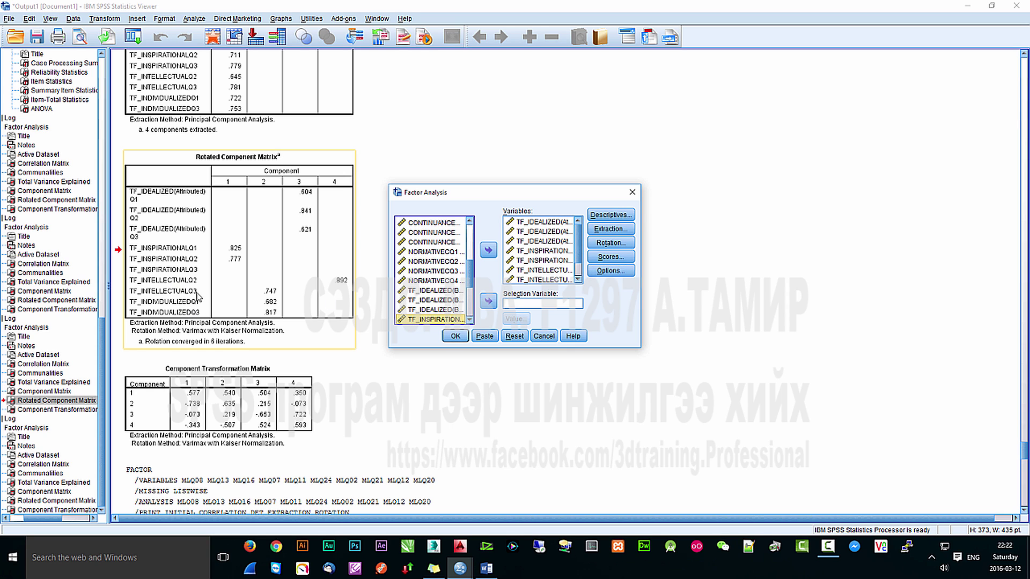
click(561, 277)
click(488, 250)
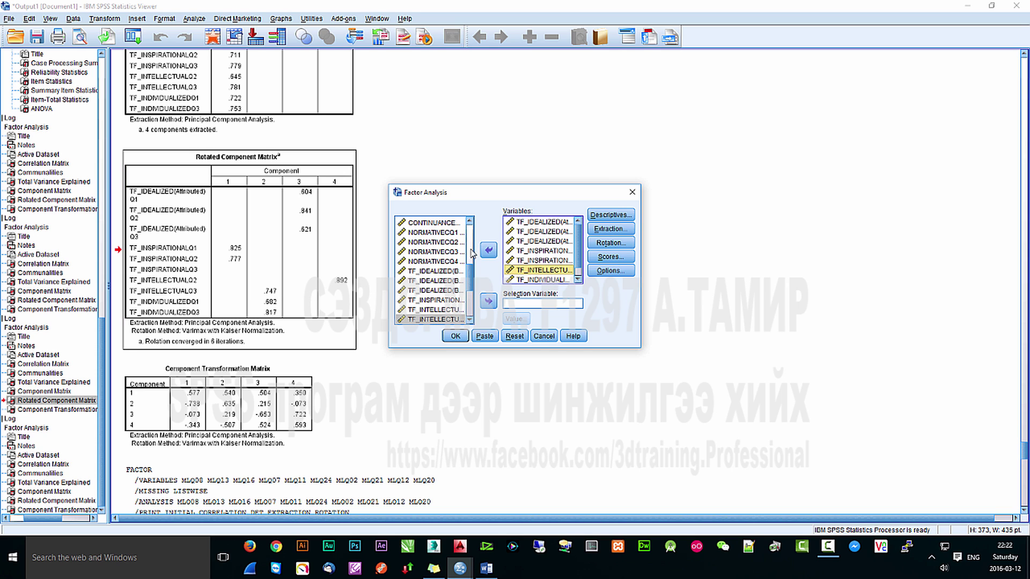
click(487, 250)
- Set the fixed number of factors to extract to 3 and run the factor analysis
click(611, 230)
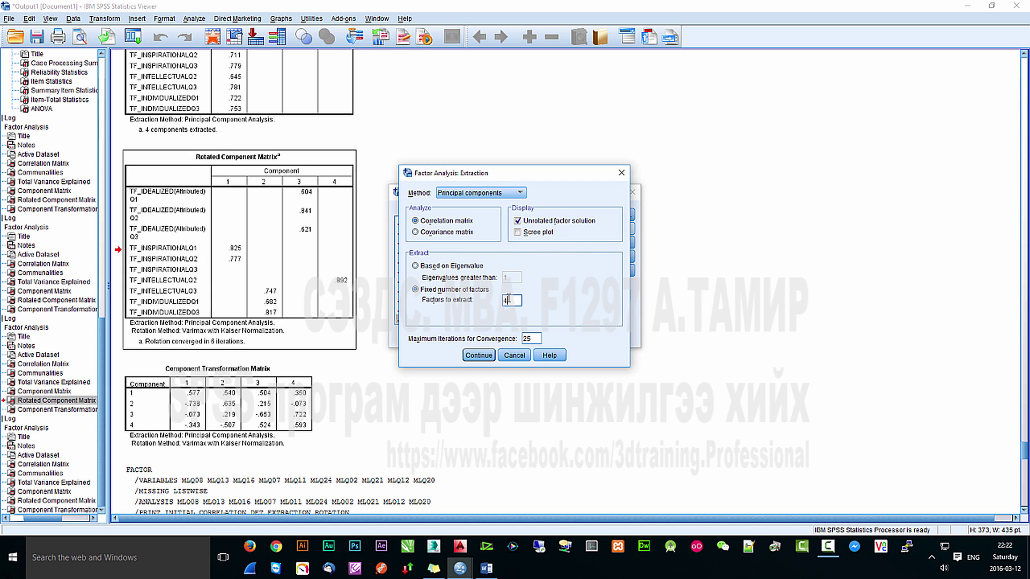
click(480, 357)
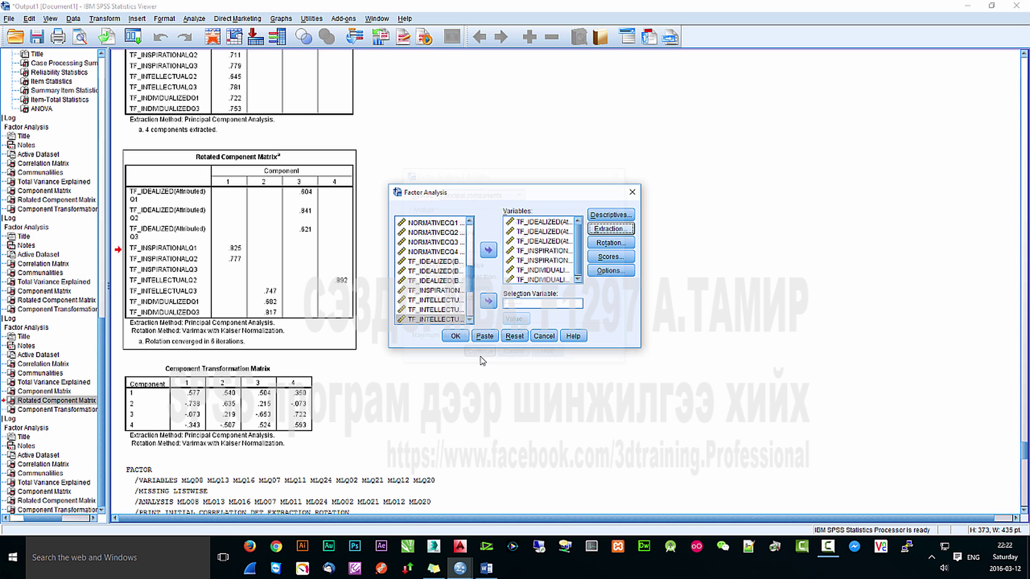
click(455, 336)
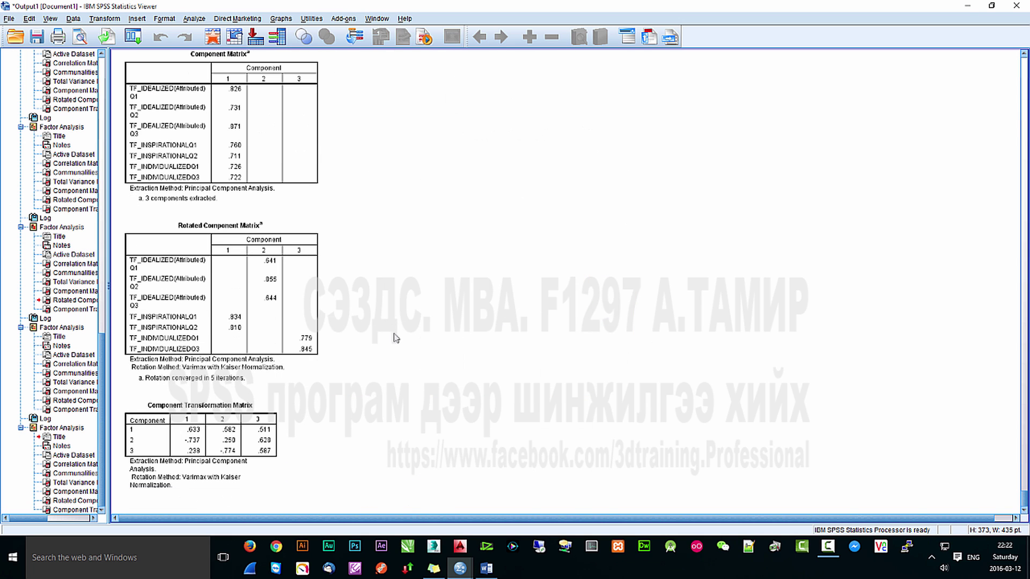
- Copy the new three-component Rotated Component Matrix and paste it below the Item-Total Statistics table in the Word document
click(190, 287)
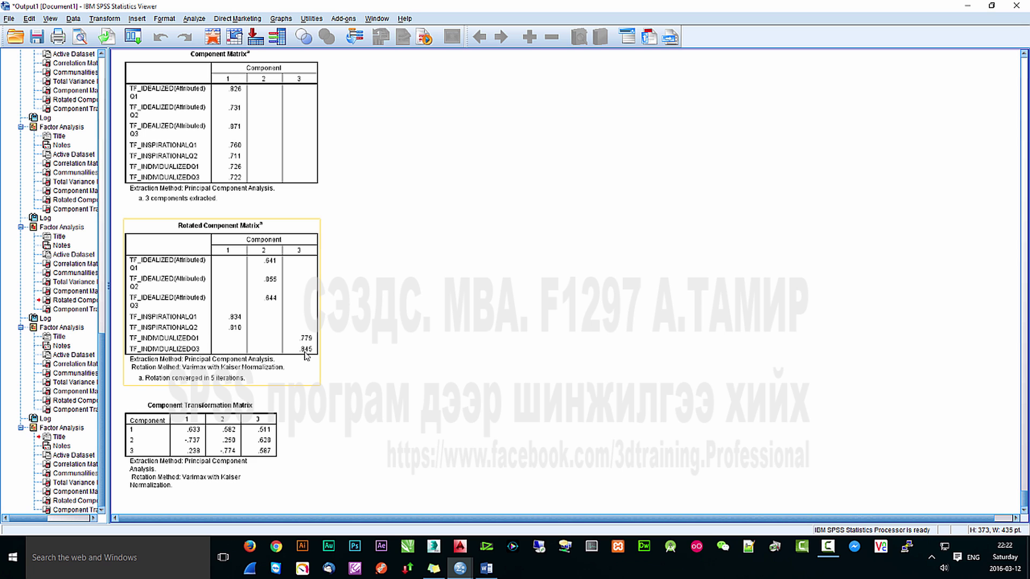
click(300, 330)
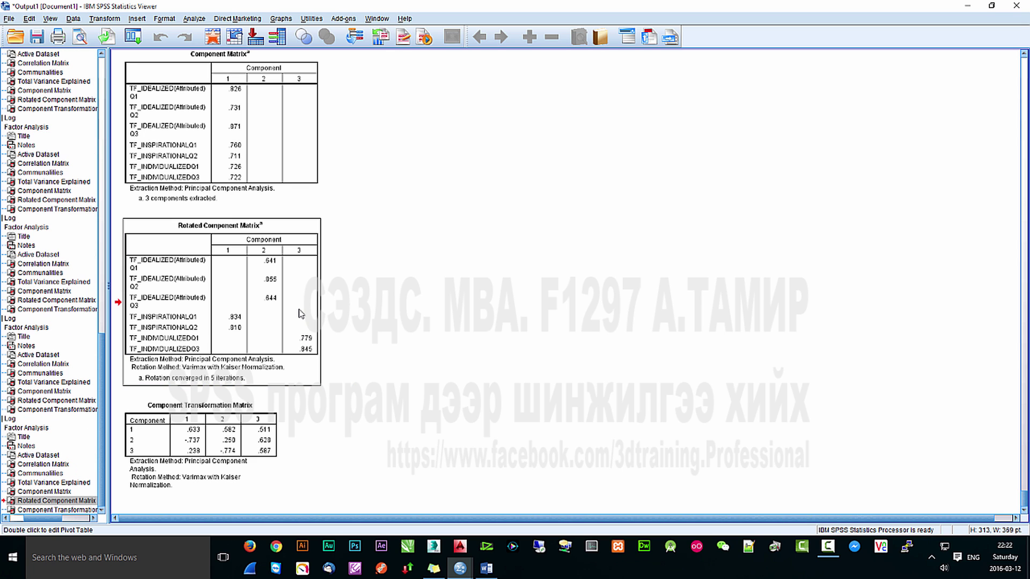
click(487, 568)
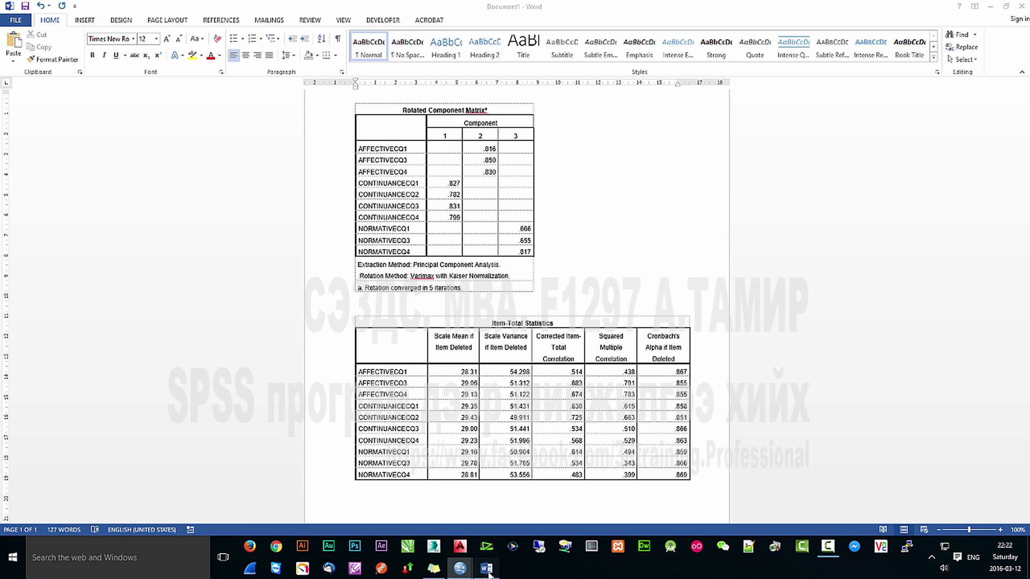
scroll(658, 456, down, 3)
key(ctrl+v)
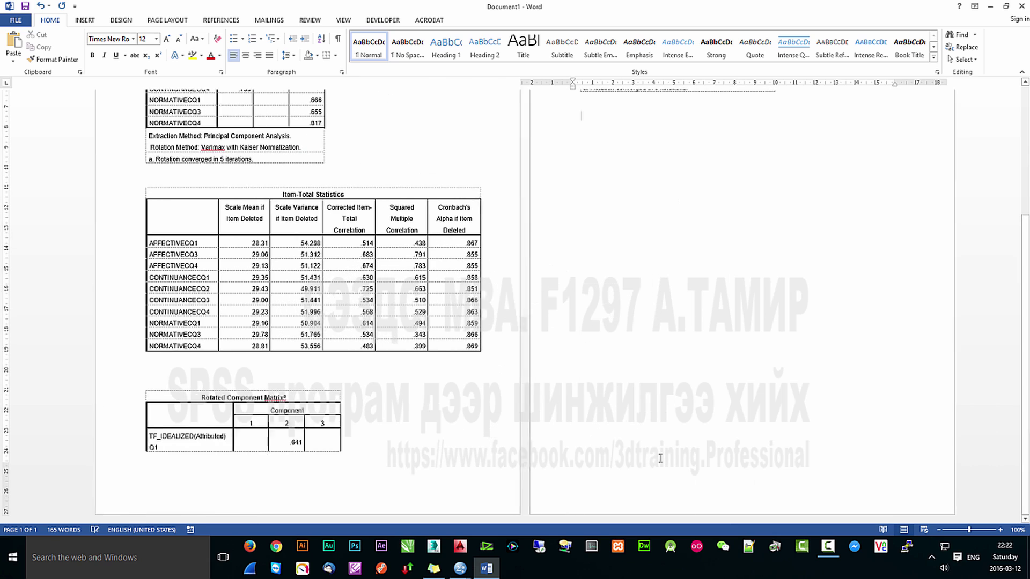
- Insert a page break before the pasted Rotated Component Matrix and delete the empty line above the table
click(152, 370)
key(ctrl+Return)
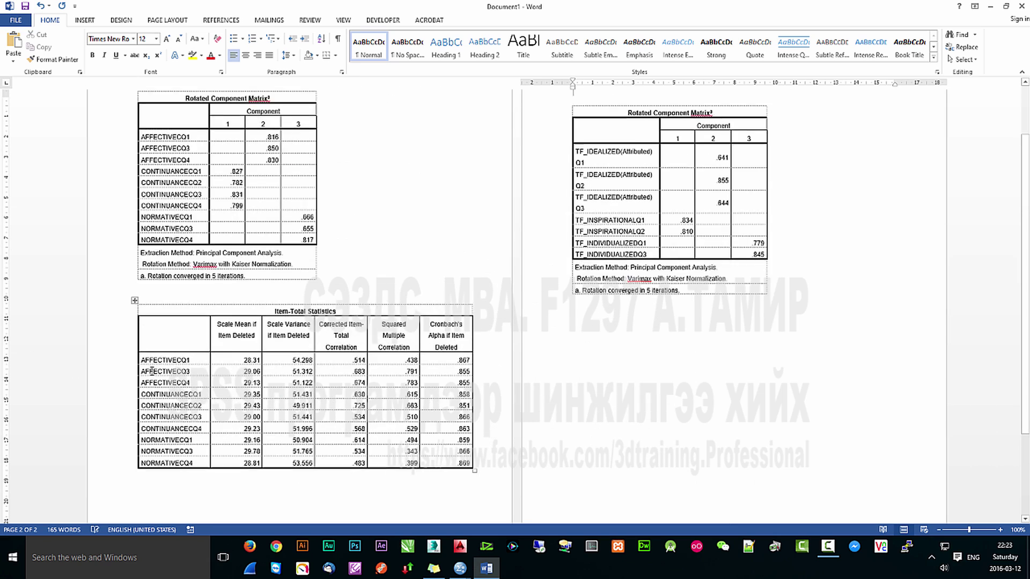
scroll(343, 213, up, 2)
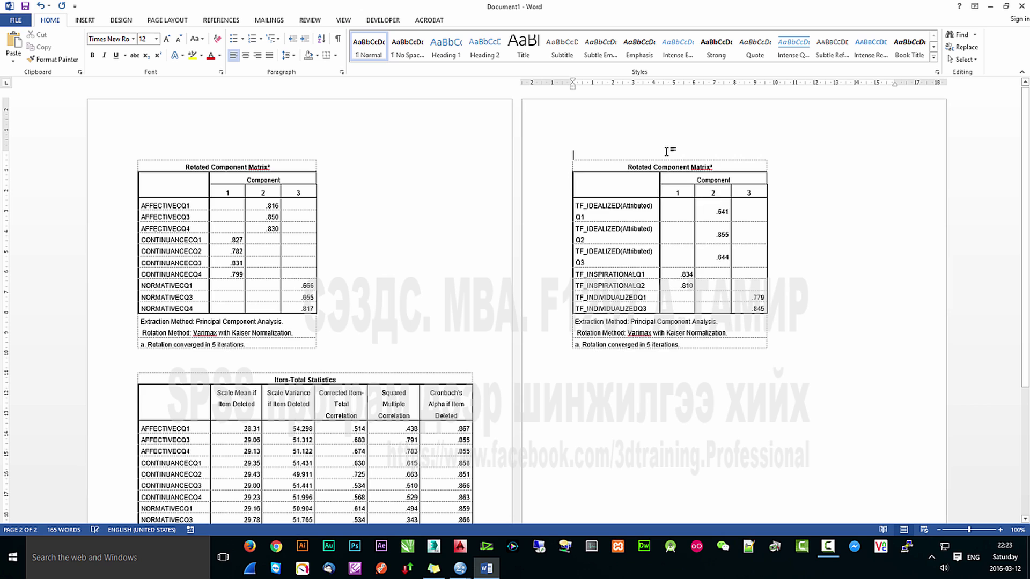
key(Delete)
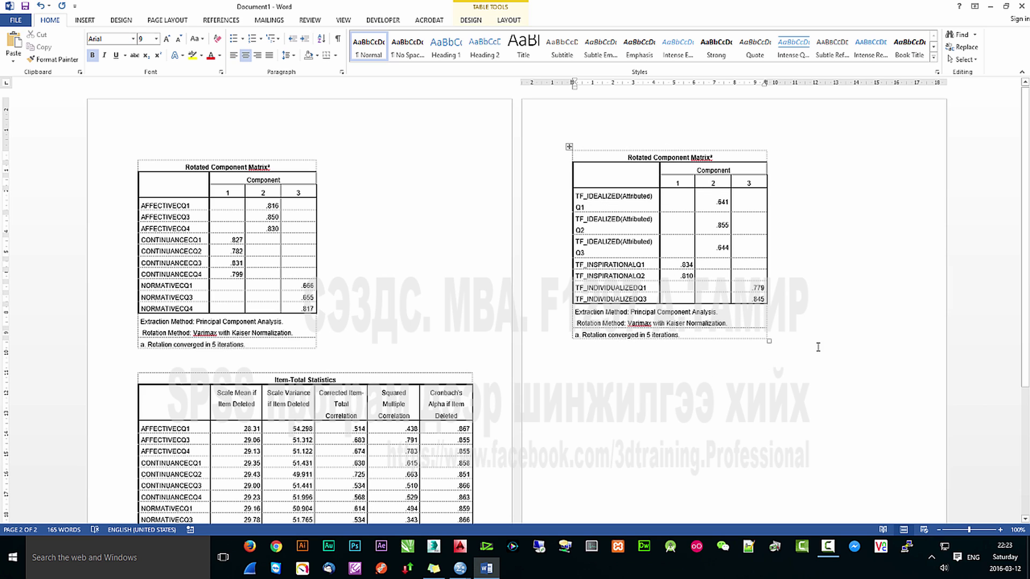
- Place the text cursor on the empty line below the pasted Rotated Component Matrix, undoing any extra table row
click(811, 333)
key(Return)
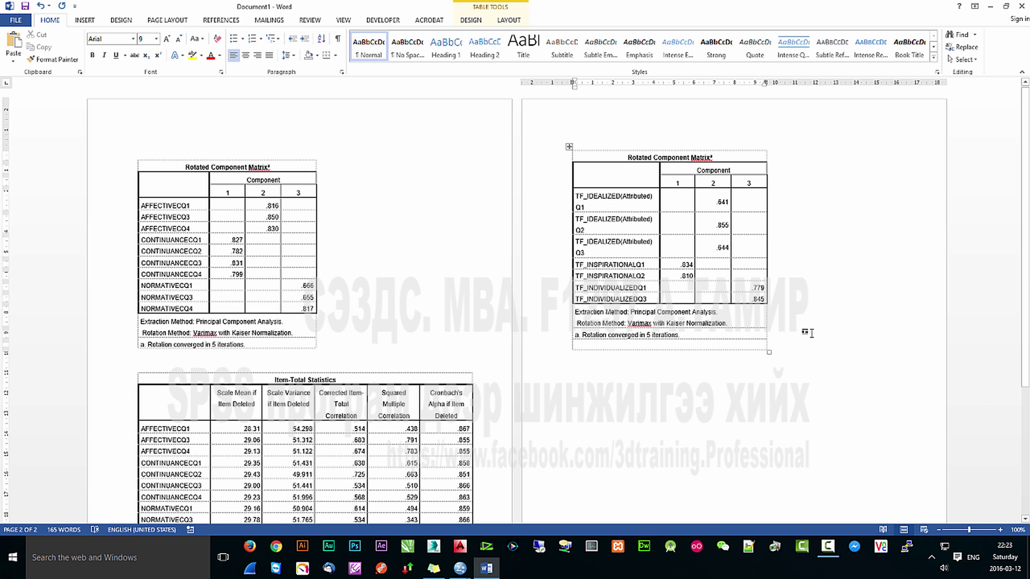
key(ctrl+z)
key(Down)
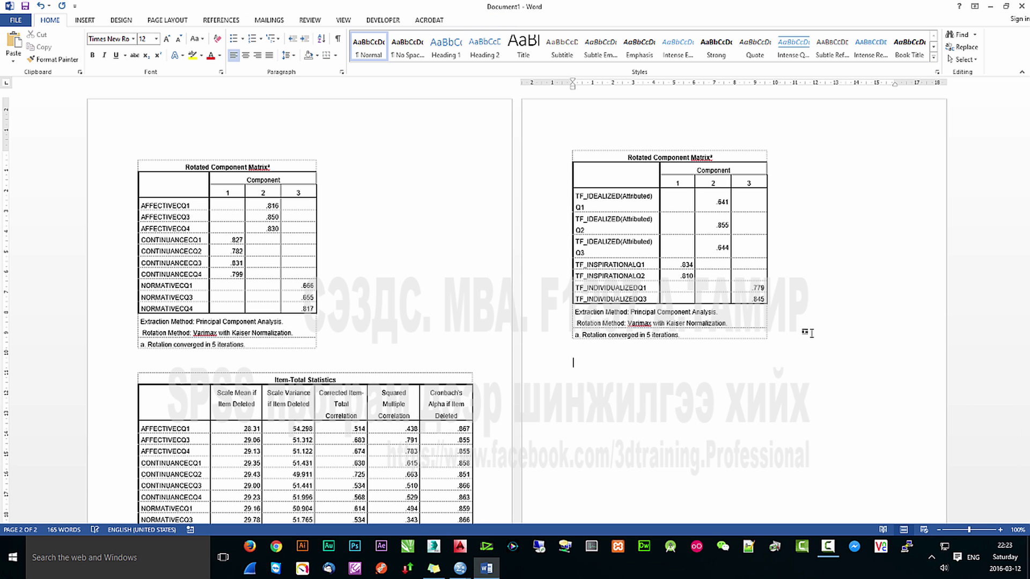
scroll(377, 272, down, 5)
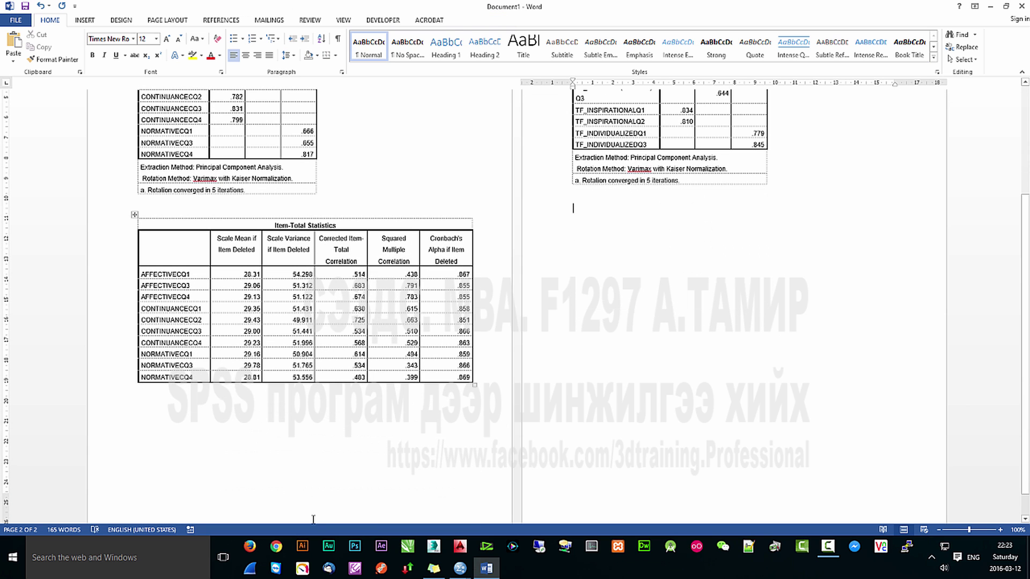
- Switch back to the SPSS output document showing the latest factor analysis
click(460, 568)
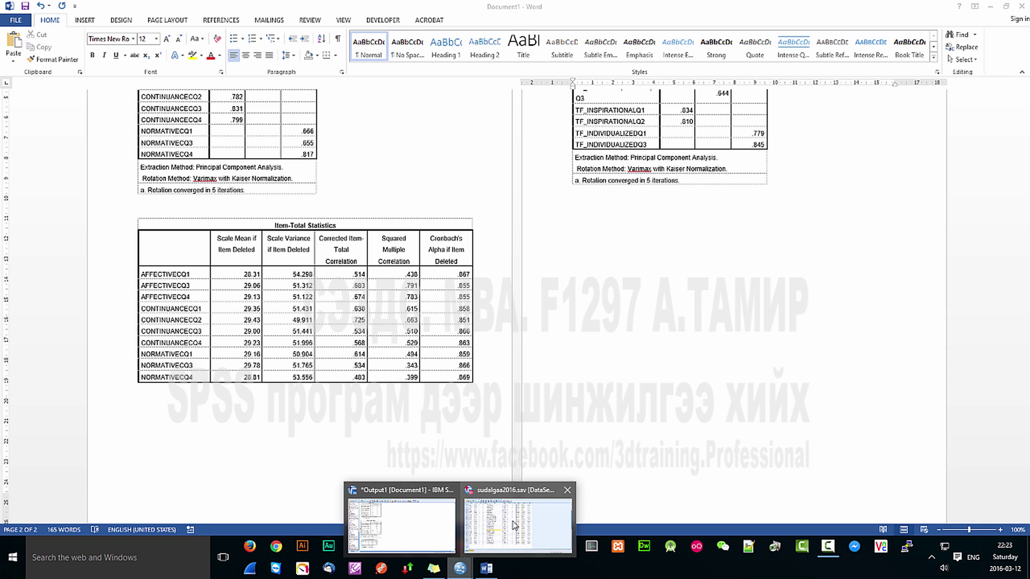
click(514, 524)
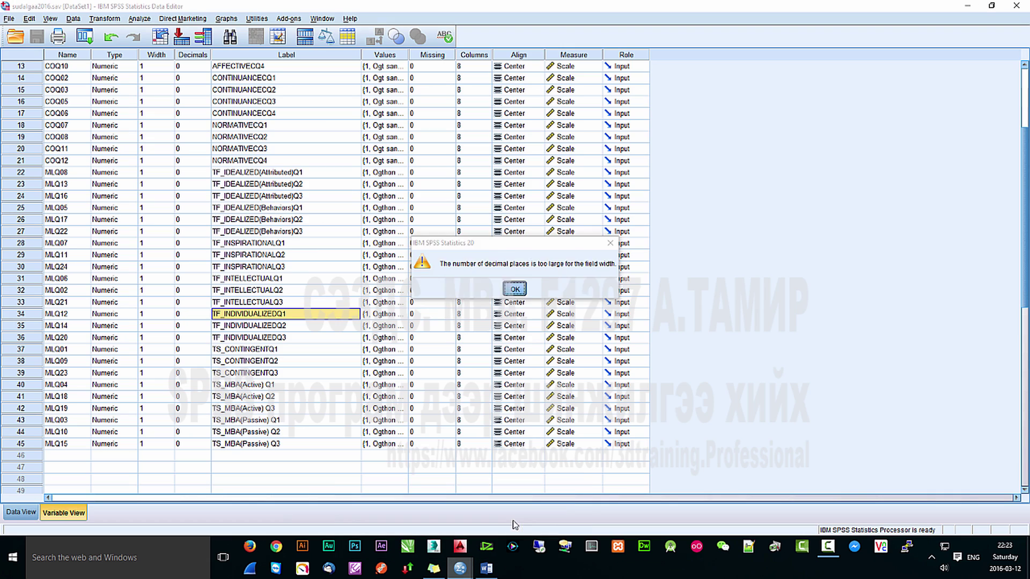
click(459, 568)
click(408, 524)
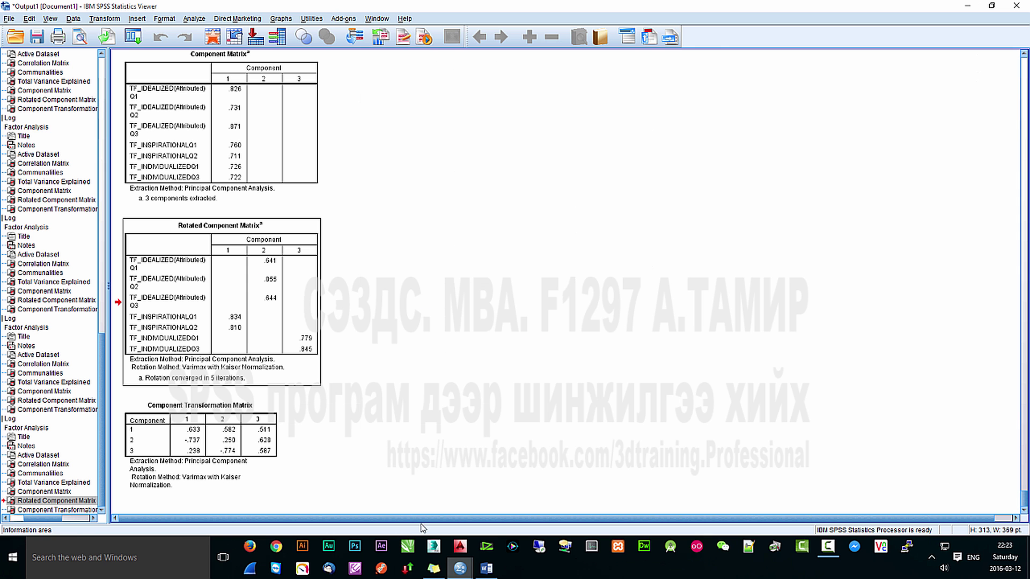
- Open Reliability Analysis and remove all the existing AFFECTIVE, CONTINUANCE and NORMATIVE items from the item list
click(195, 20)
mouse_move(236, 195)
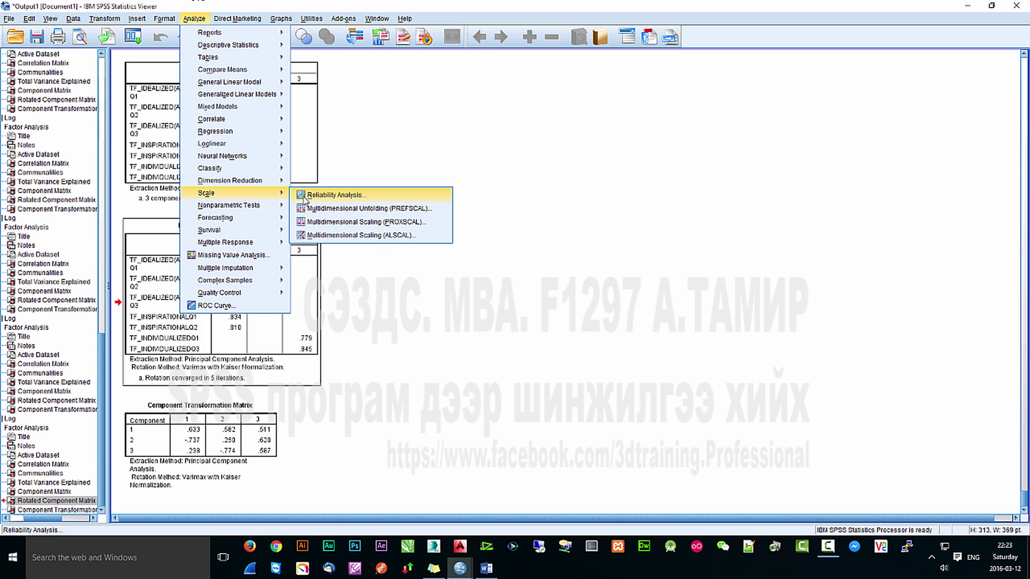
click(304, 198)
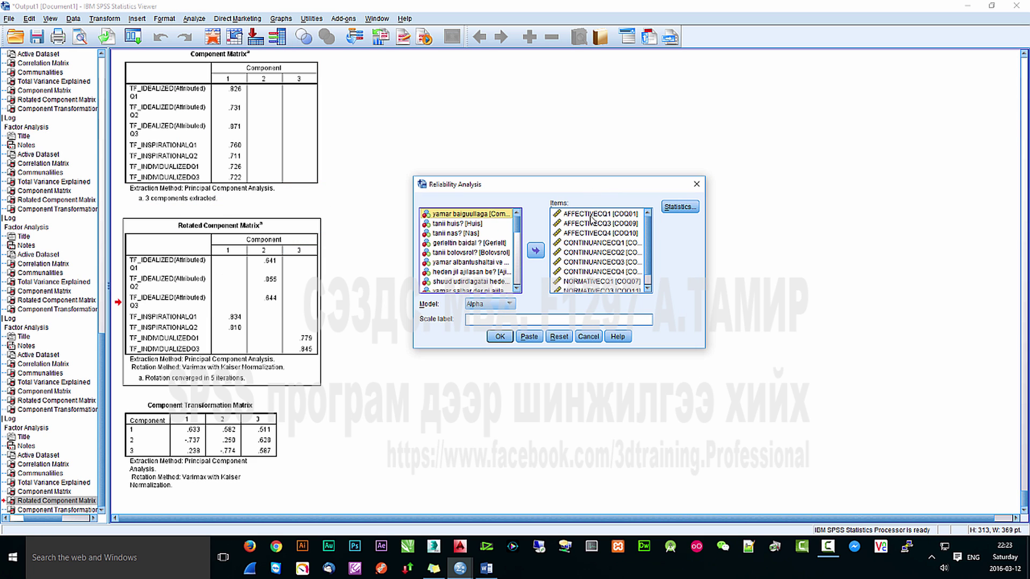
click(591, 218)
shift+click(589, 289)
click(535, 250)
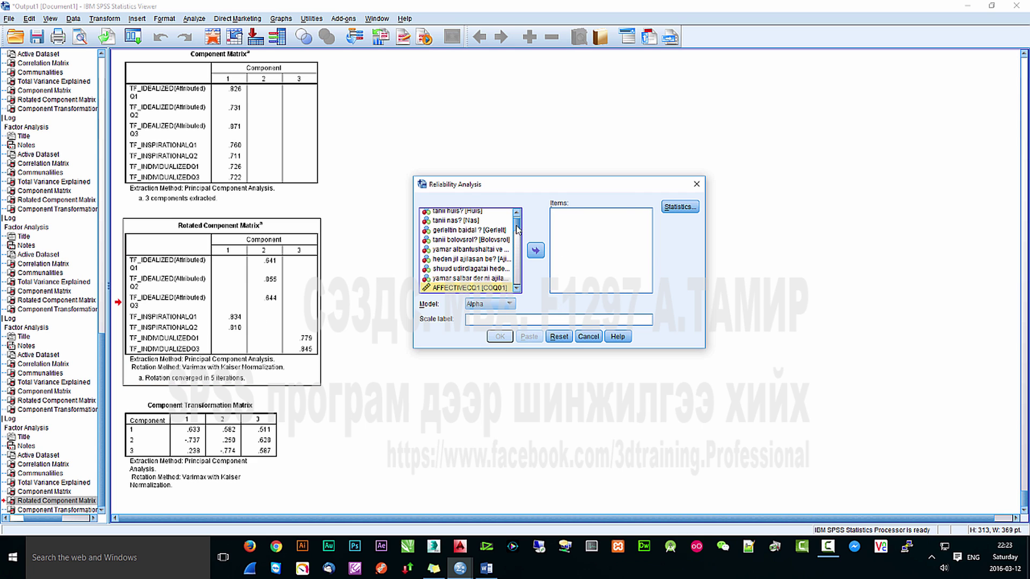
- Add the three TF_IDEALIZED(Attributed) variables, Q1 to Q3, to the reliability analysis items
scroll(472, 252, down, 5)
click(454, 245)
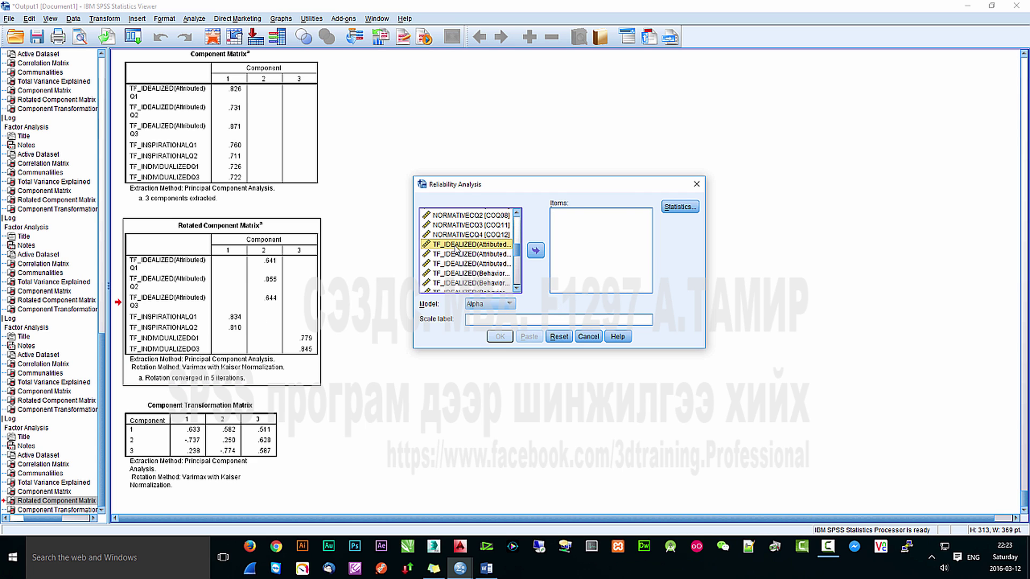
shift+click(462, 264)
click(535, 250)
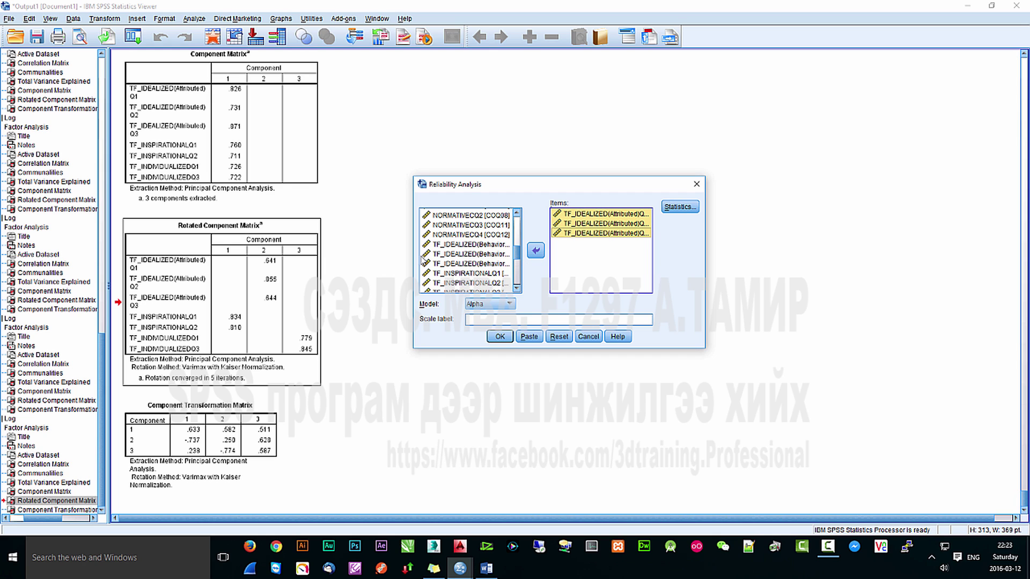
- Add TF_INSPIRATIONALQ1, TF_INSPIRATIONALQ2, TF_INDIVIDUALIZEDQ1 and TF_INDIVIDUALIZEDQ3 to the reliability analysis items
click(477, 275)
shift+click(475, 283)
click(535, 250)
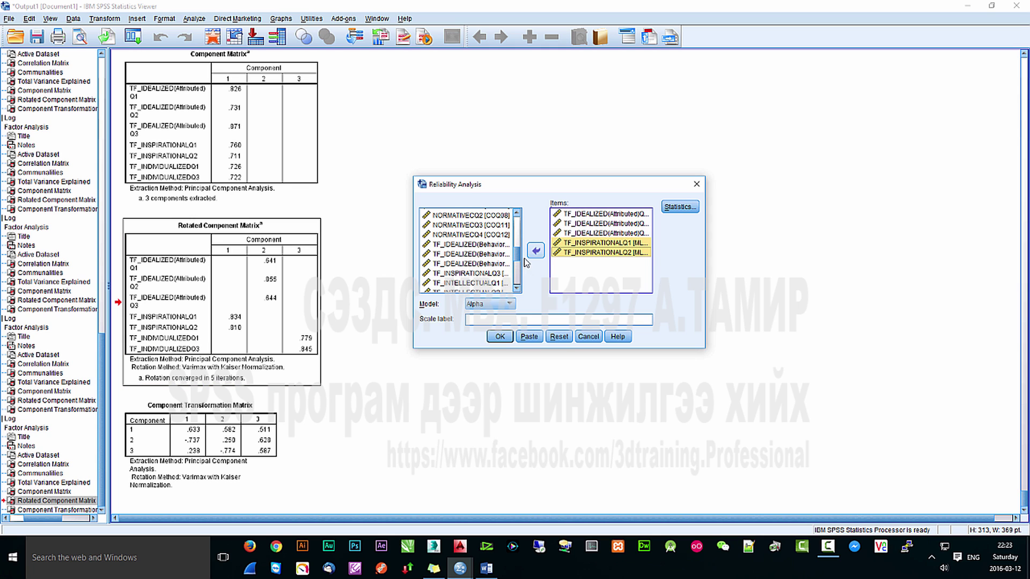
scroll(504, 269, down, 2)
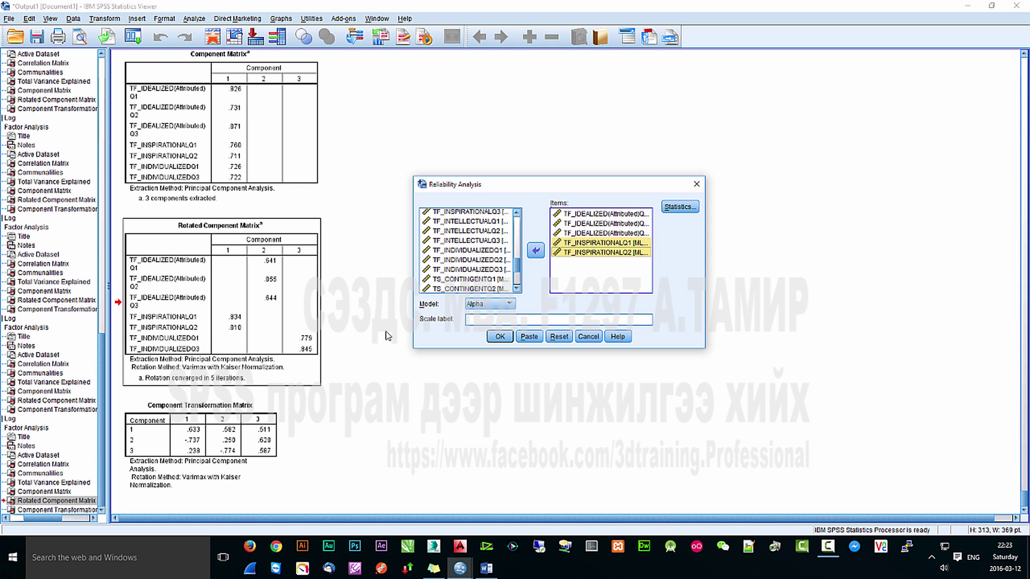
click(499, 250)
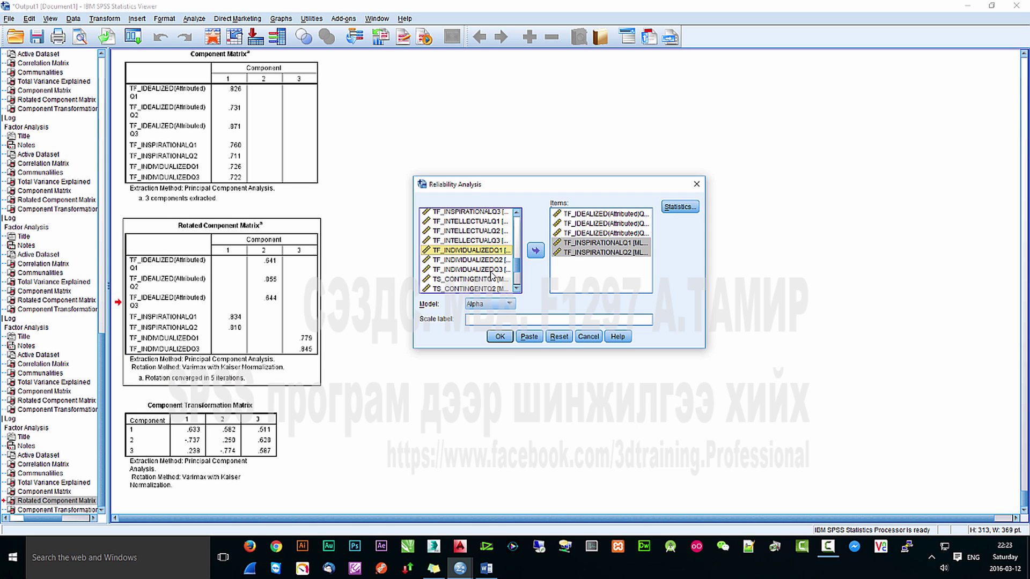
ctrl+click(489, 270)
click(542, 251)
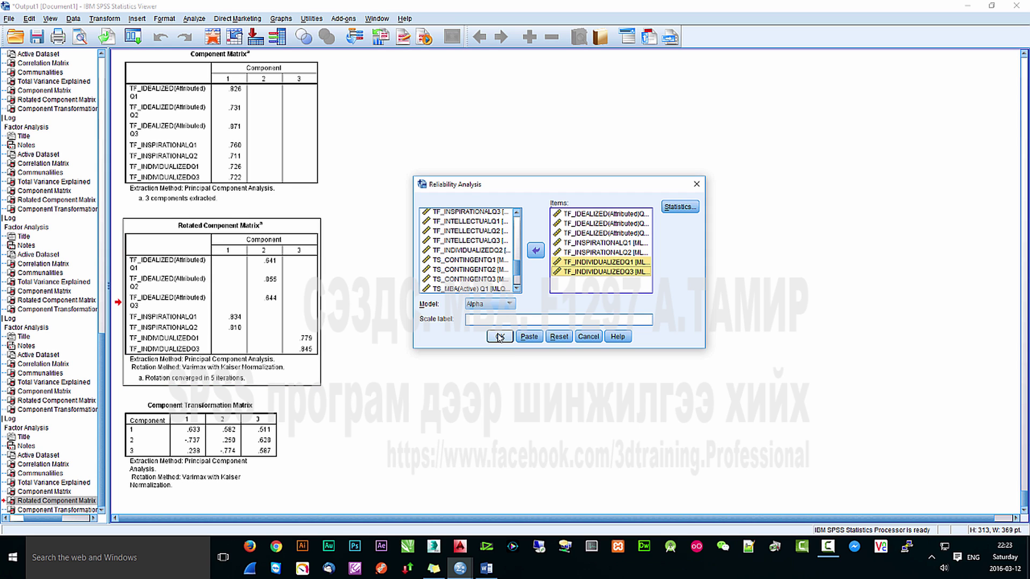
- Check the reliability statistics options, keep them as set, and run the reliability analysis on the seven TF items
click(680, 207)
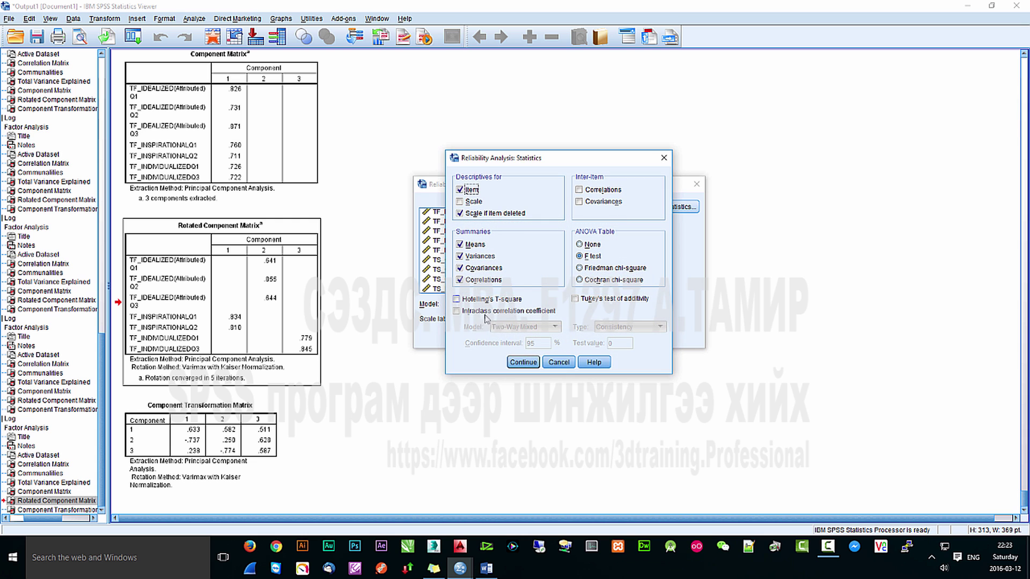
click(522, 363)
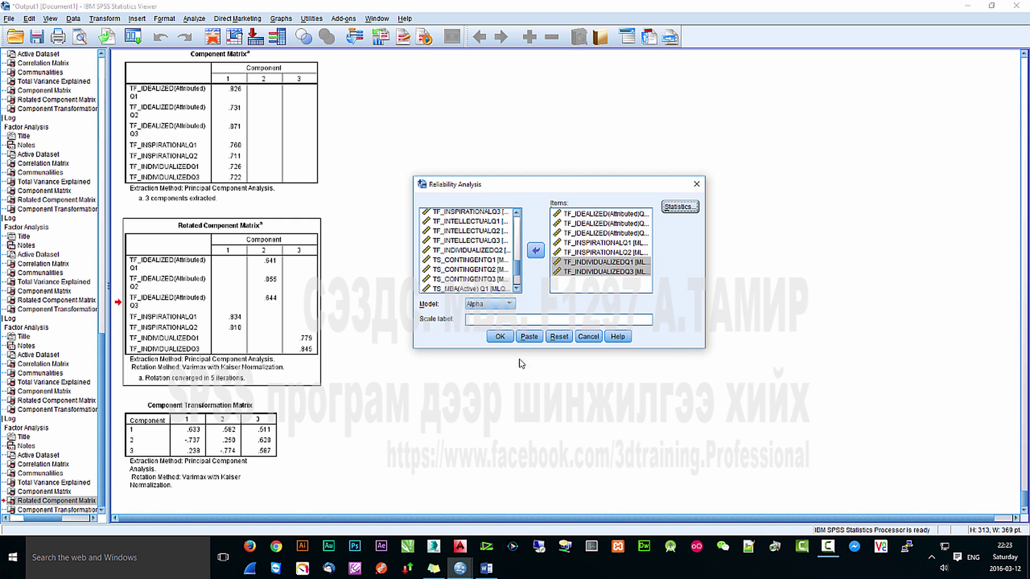
click(500, 336)
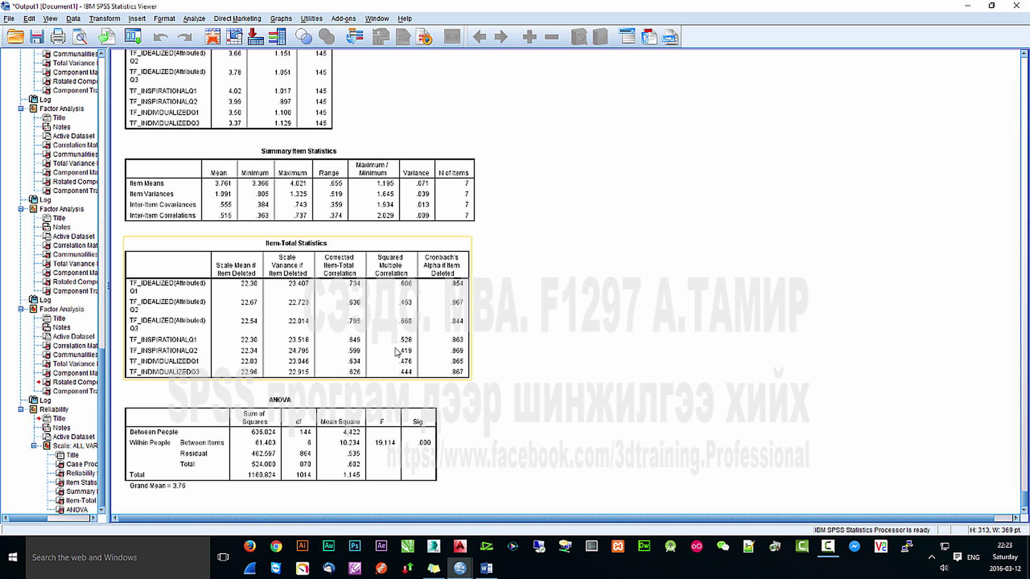
- Examine Cronbach's alpha in the Reliability Statistics table and the alpha-if-item-deleted column of the Item-Total Statistics
scroll(386, 344, up, 5)
key(Up)
key(Up)
key(Up)
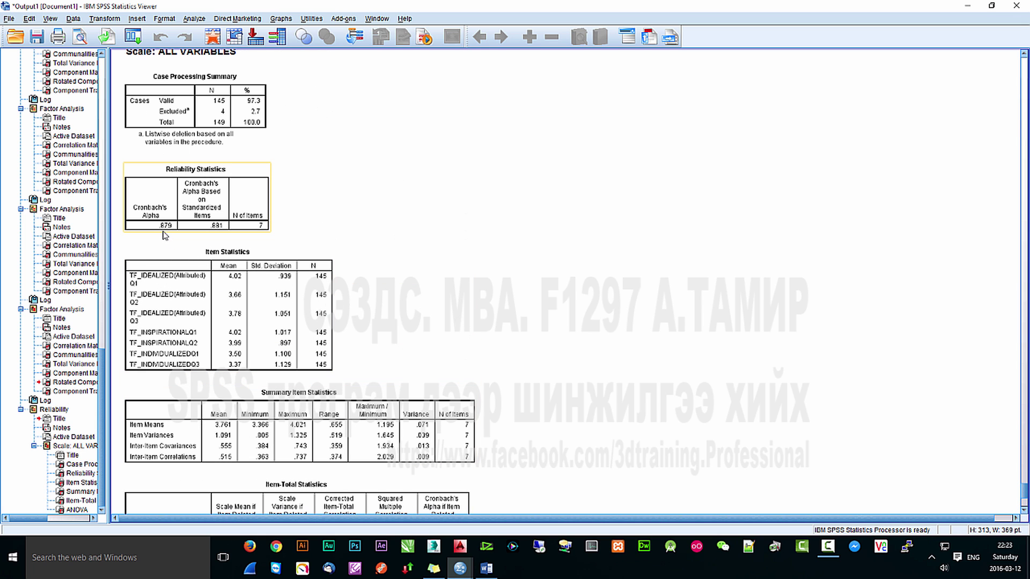
key(Down)
key(Down)
key(Down)
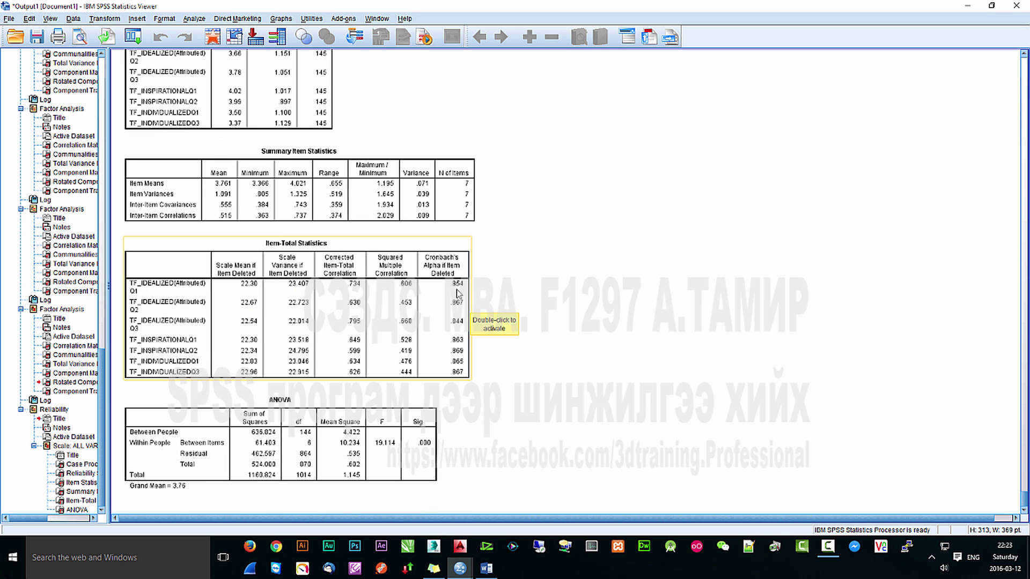
- Copy the Item-Total Statistics table and paste it into the Word document below the TF Rotated Component Matrix
click(181, 265)
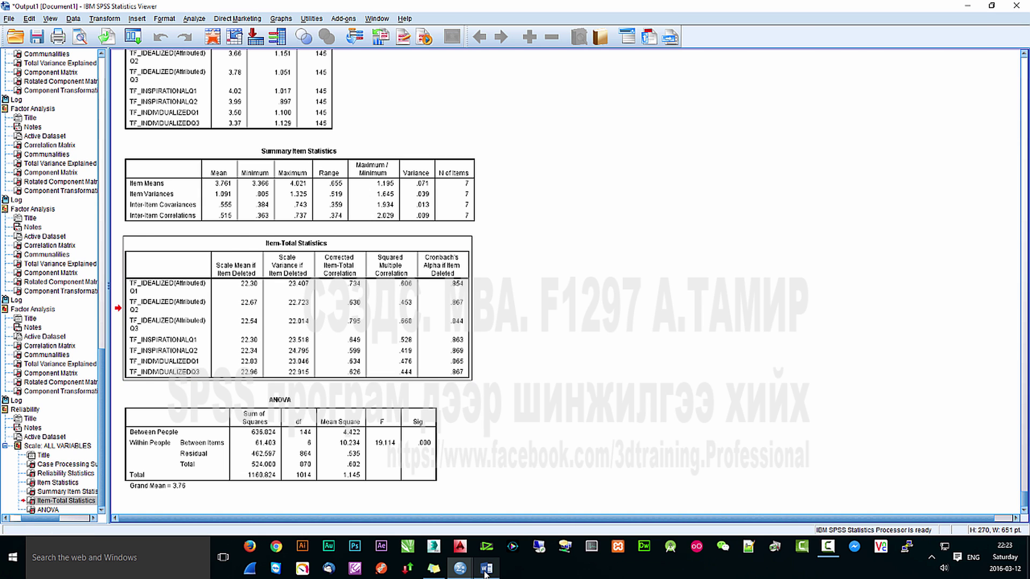
key(alt+Tab)
click(660, 331)
key(ctrl+v)
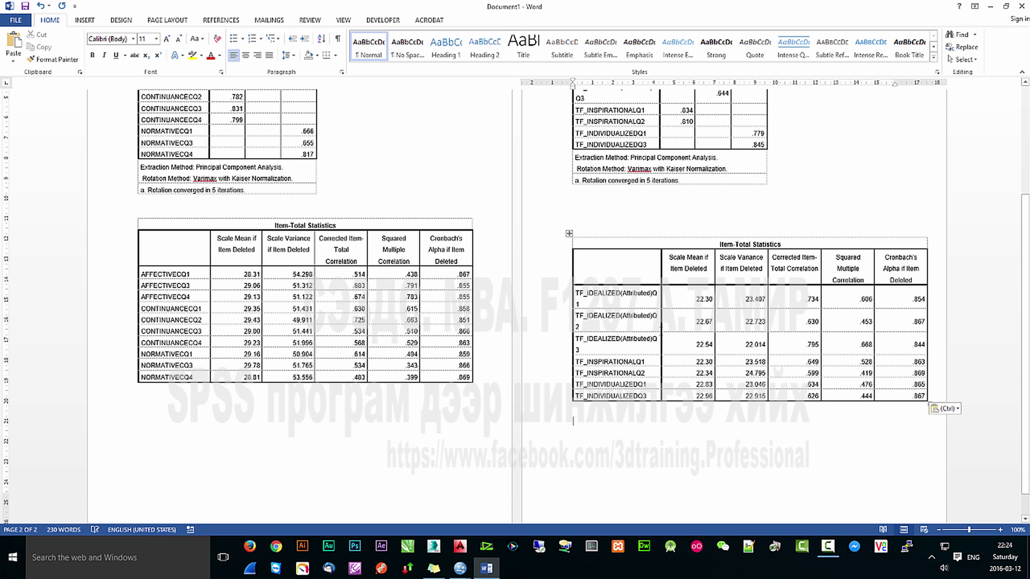
- Insert a page break after the pasted table, check the collected tables, and place the cursor on the new page
key(ctrl+Return)
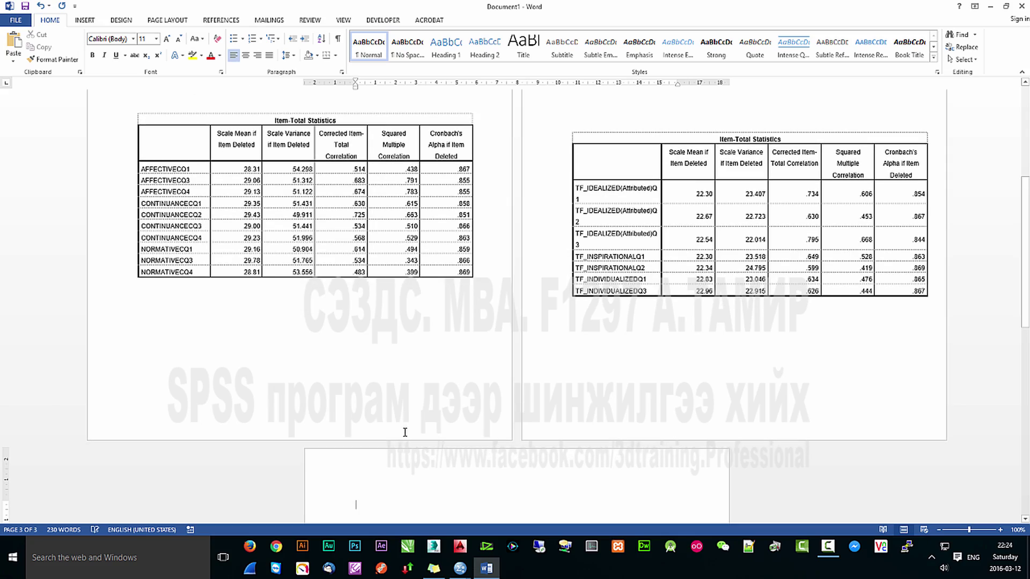
scroll(570, 359, up, 8)
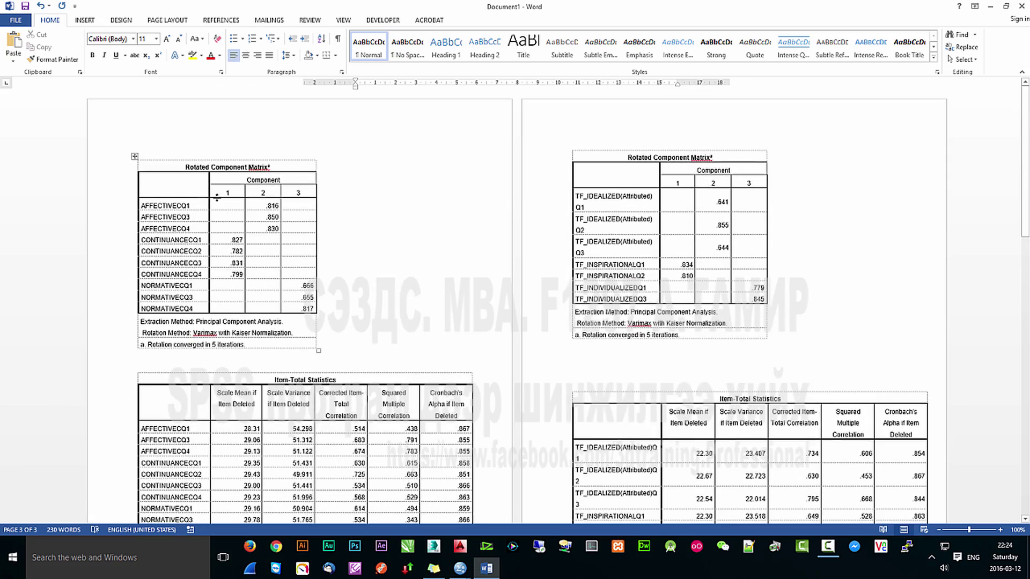
scroll(709, 229, down, 8)
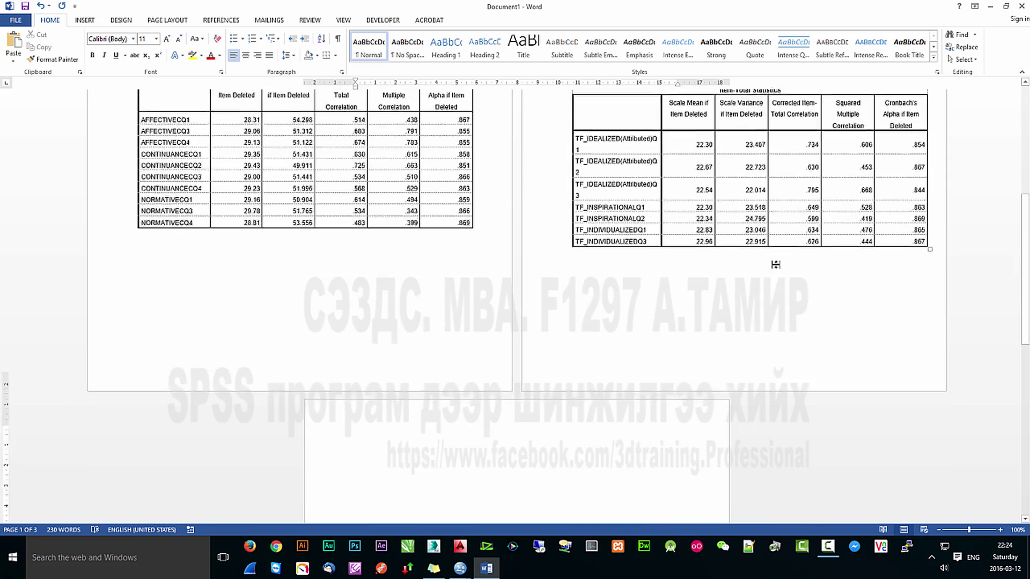
scroll(397, 226, up, 8)
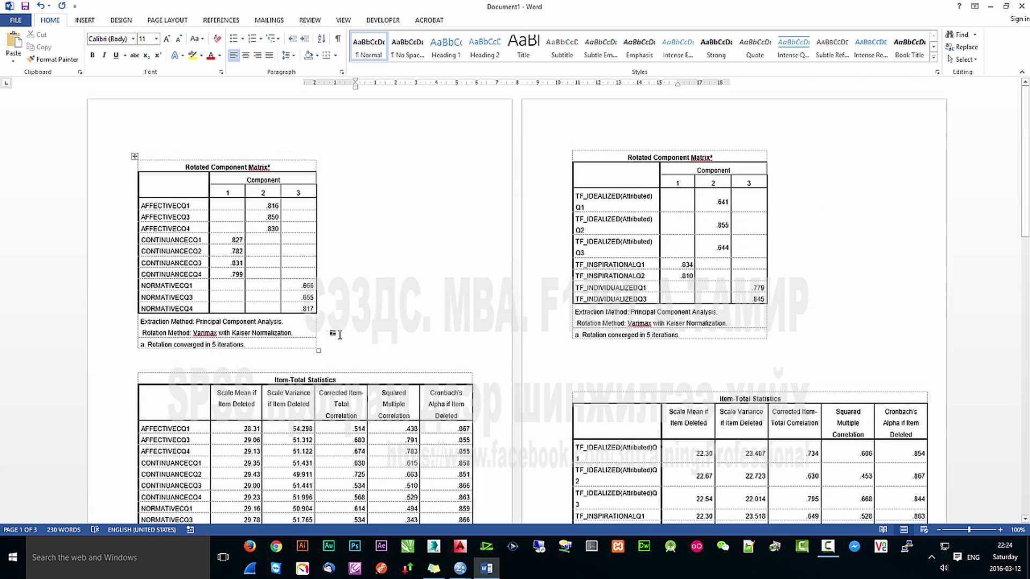
scroll(452, 345, down, 3)
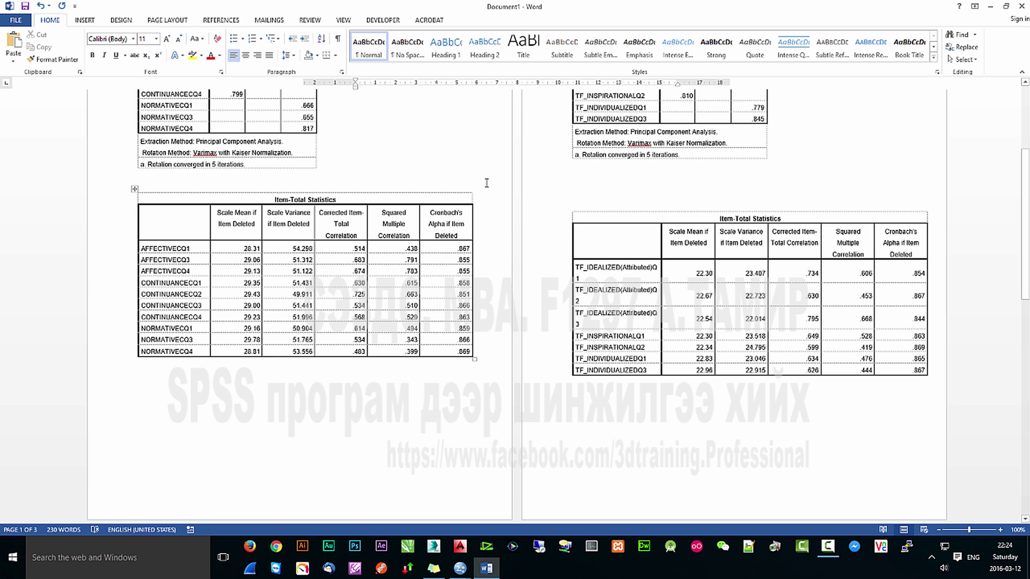
scroll(464, 354, down, 10)
click(372, 215)
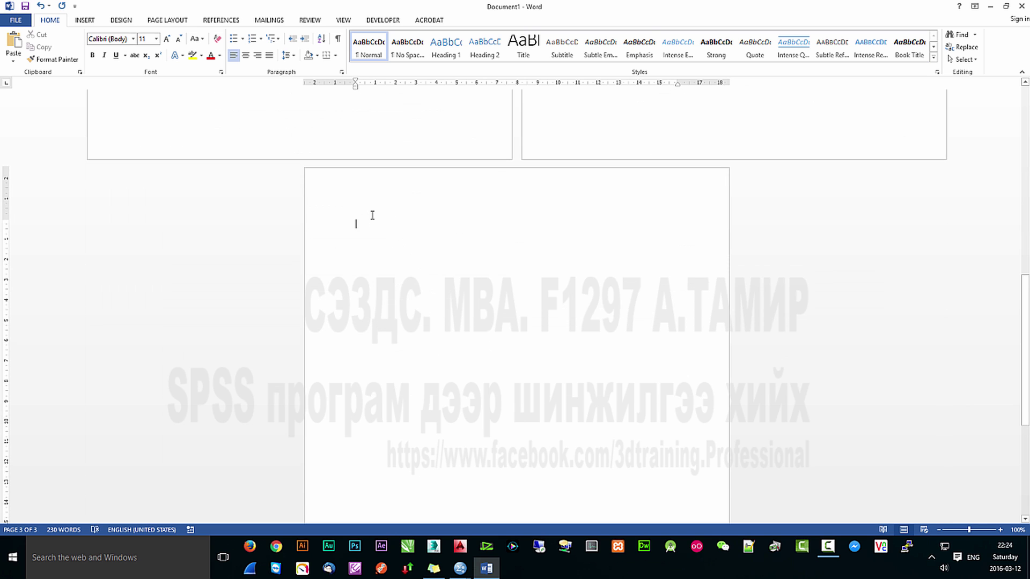
- Switch back to the SPSS output, open Factor Analysis, and remove all the TF variables from the variables list
key(alt+Tab)
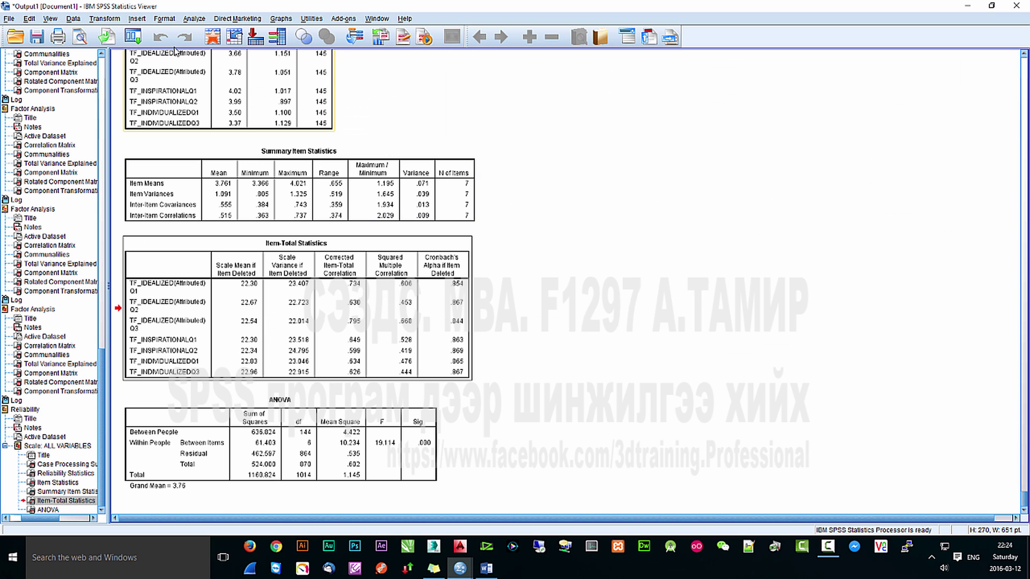
click(193, 20)
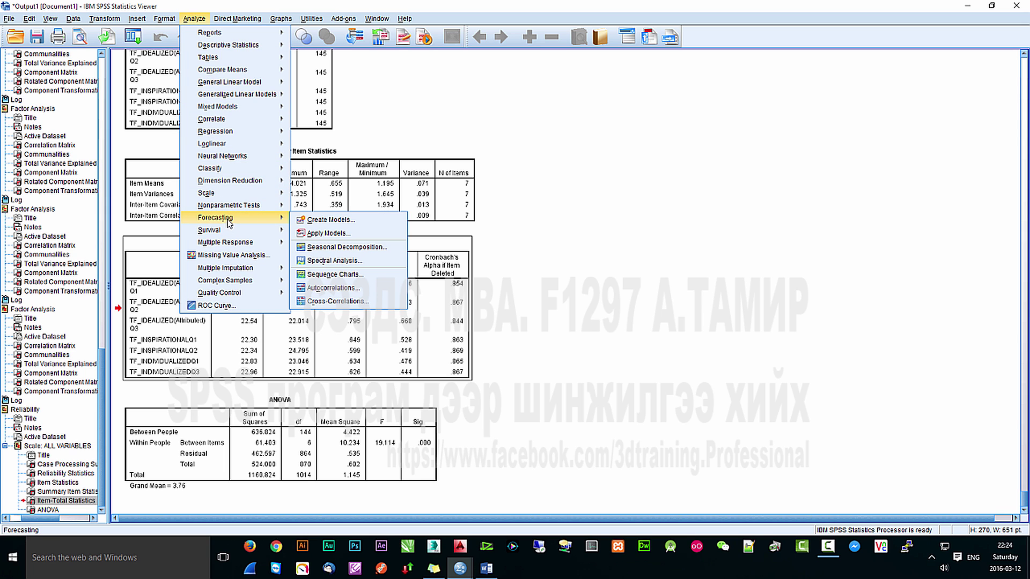
mouse_move(255, 181)
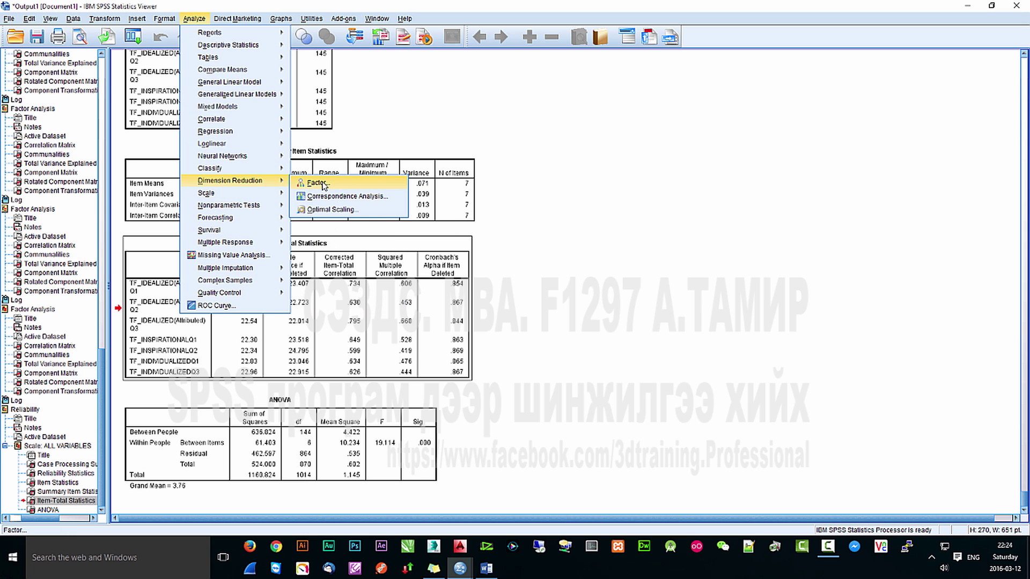
click(322, 185)
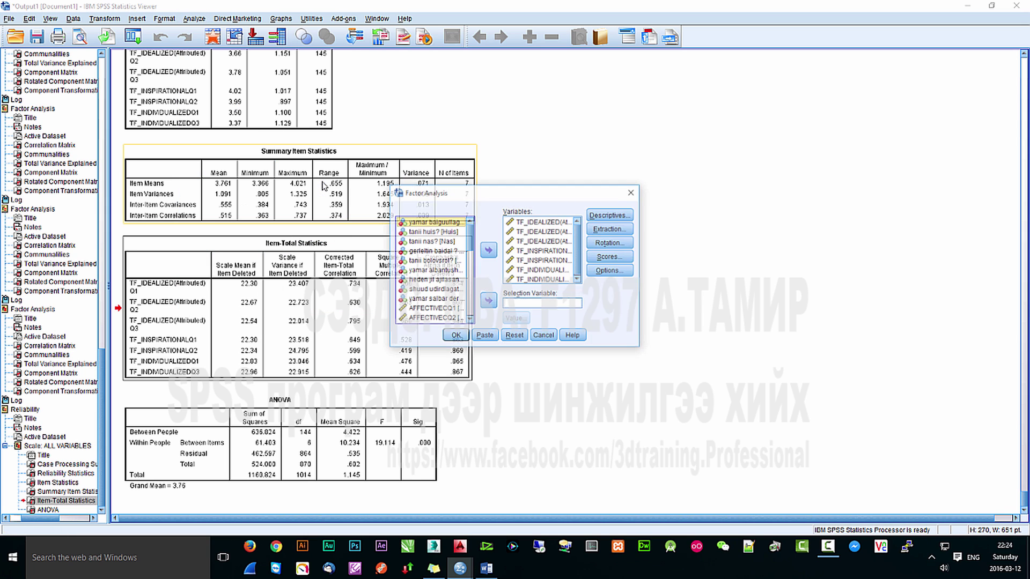
click(544, 227)
shift+click(545, 279)
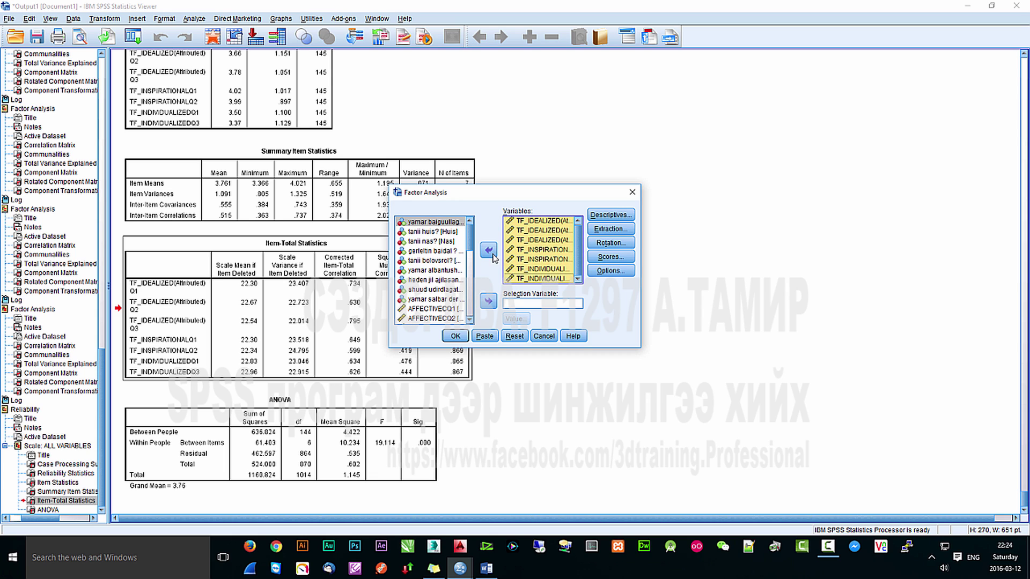
click(487, 250)
- Add the nine TS variables, from TS_CONTINGENTQ1 to TS_MBA(Passive) Q3, to the factor analysis
scroll(429, 268, down, 4)
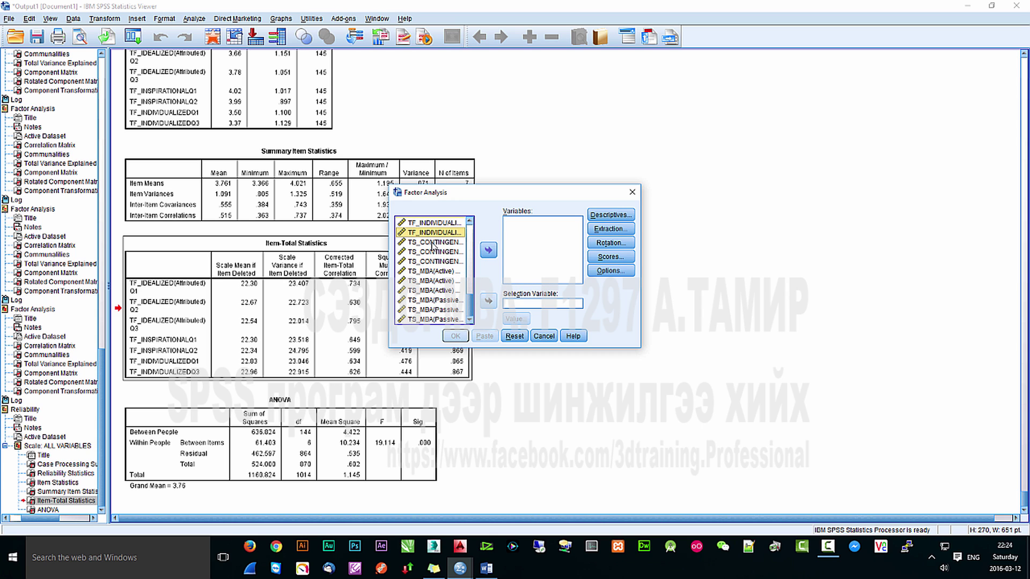
click(432, 242)
shift+click(431, 320)
click(488, 250)
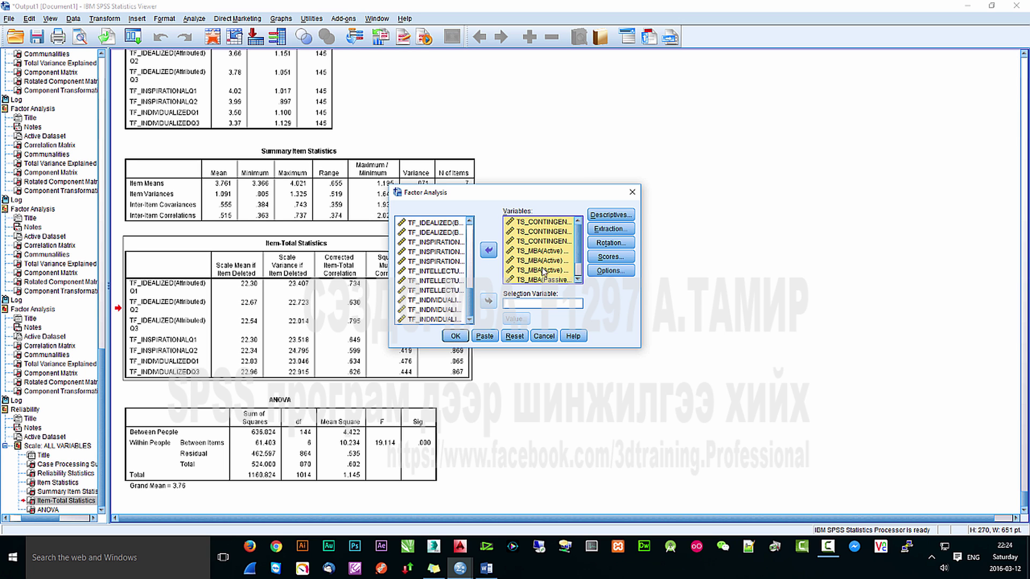
- Examine the TS_CONTINGENT, TS_MBA(Active) and TS_MBA(Passive) item labels in the data editor's Variable View, and return to the output's Factor Analysis settings
click(460, 567)
click(524, 518)
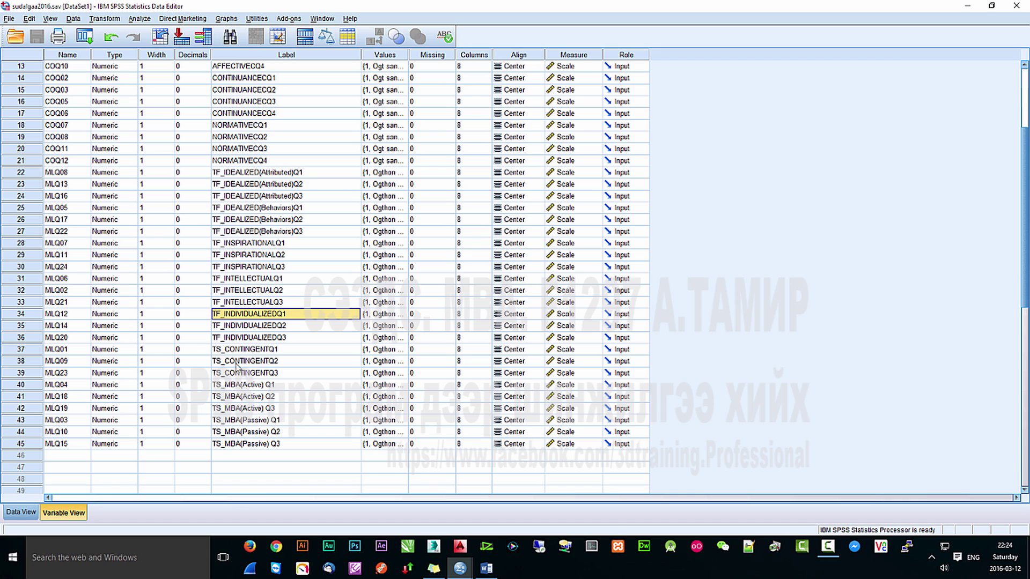
click(243, 350)
click(243, 385)
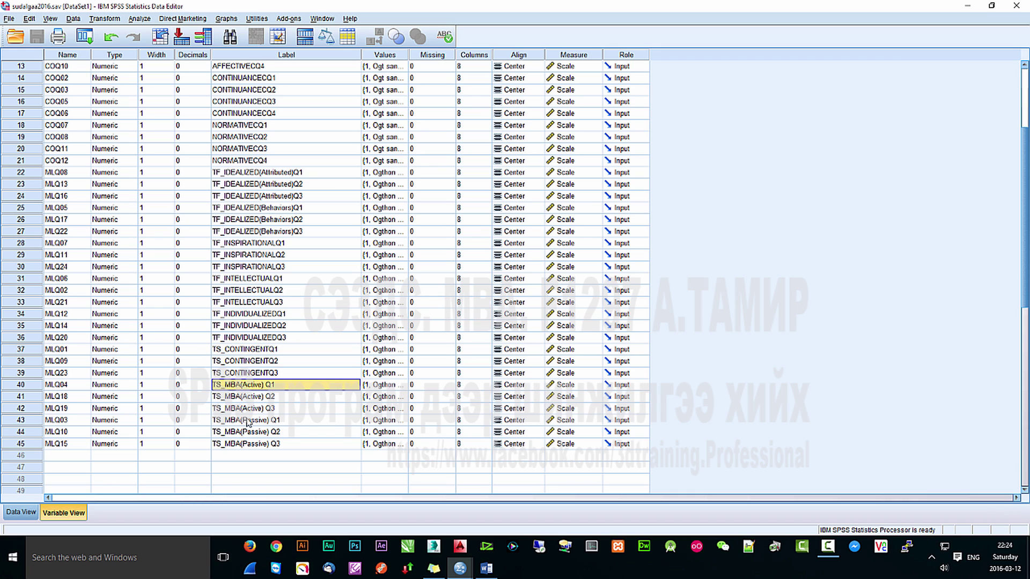
click(247, 421)
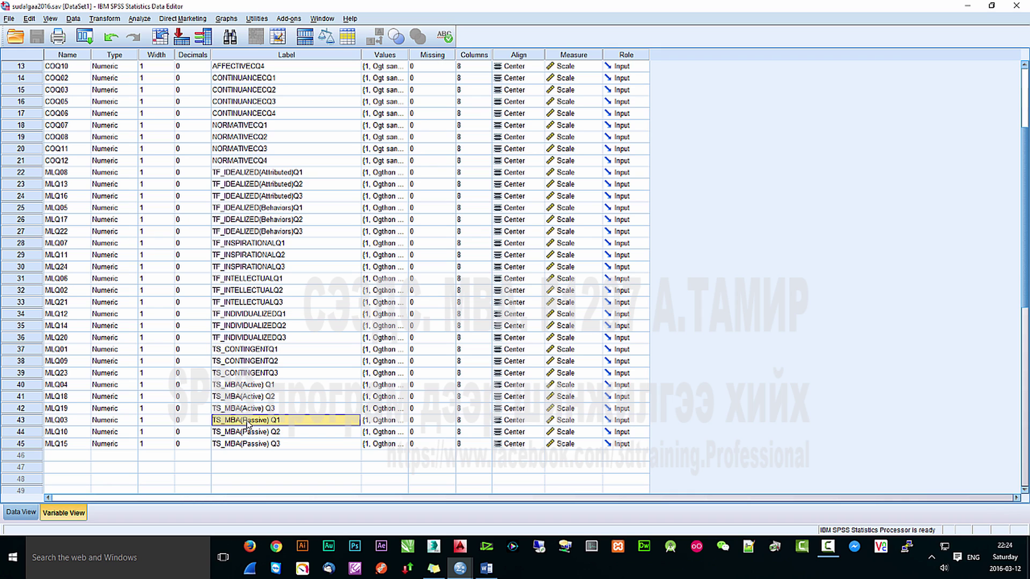
click(255, 351)
click(249, 386)
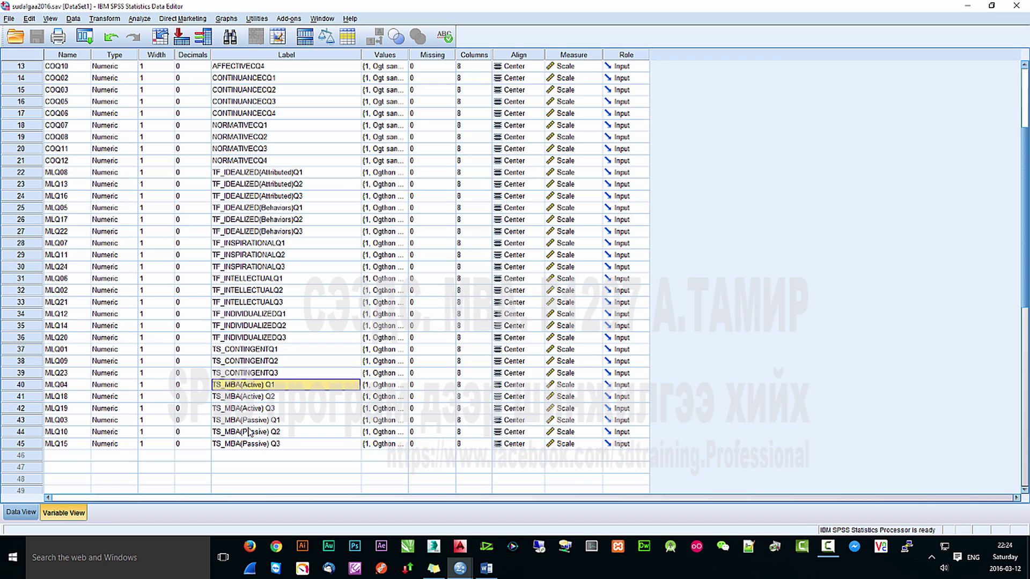
click(249, 422)
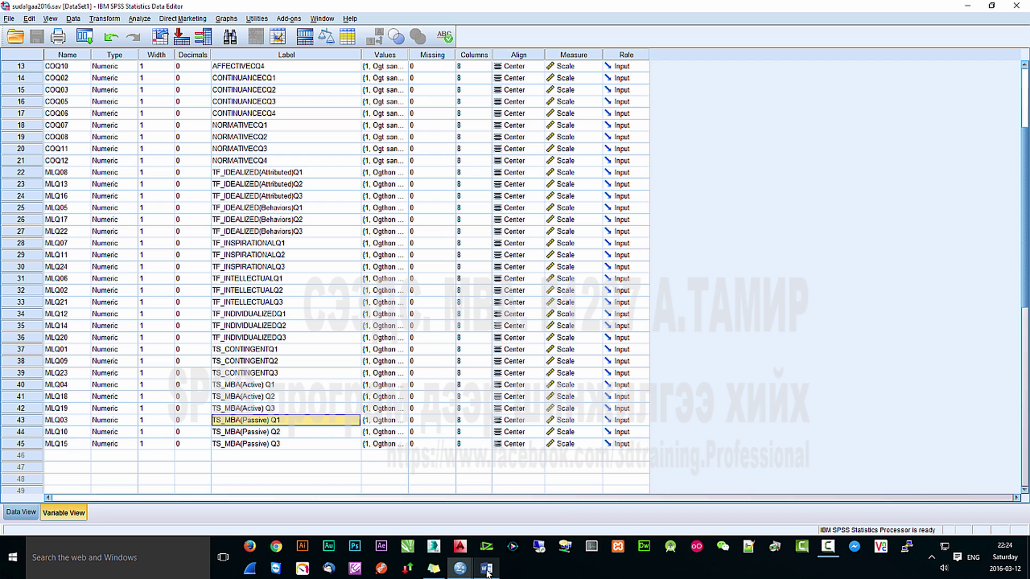
click(460, 568)
click(398, 522)
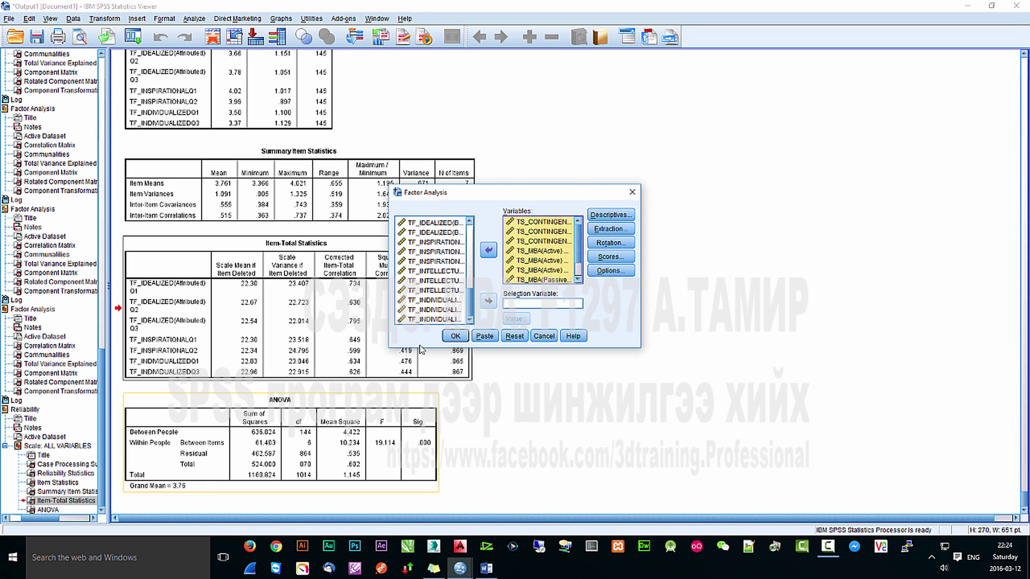
- Lower the threshold for suppressing small coefficients and run the factor analysis of the TS items with 3 fixed factors
click(611, 230)
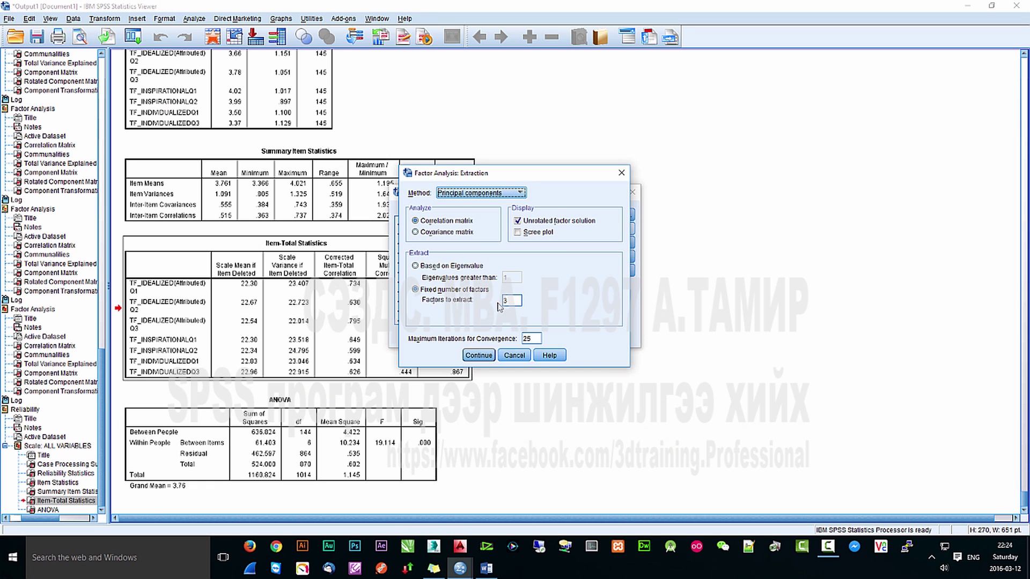
click(478, 355)
click(610, 270)
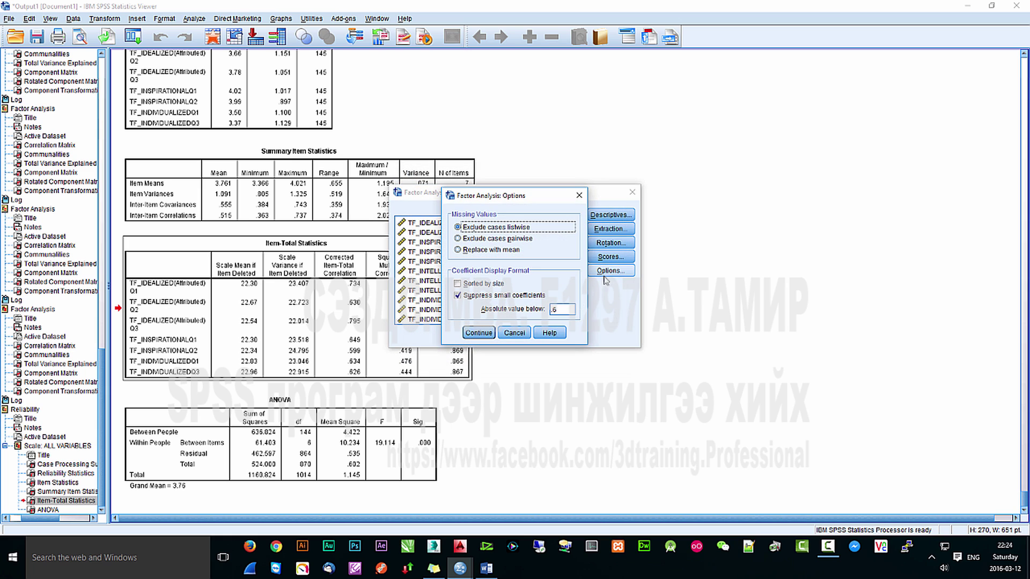
double_click(560, 310)
click(479, 333)
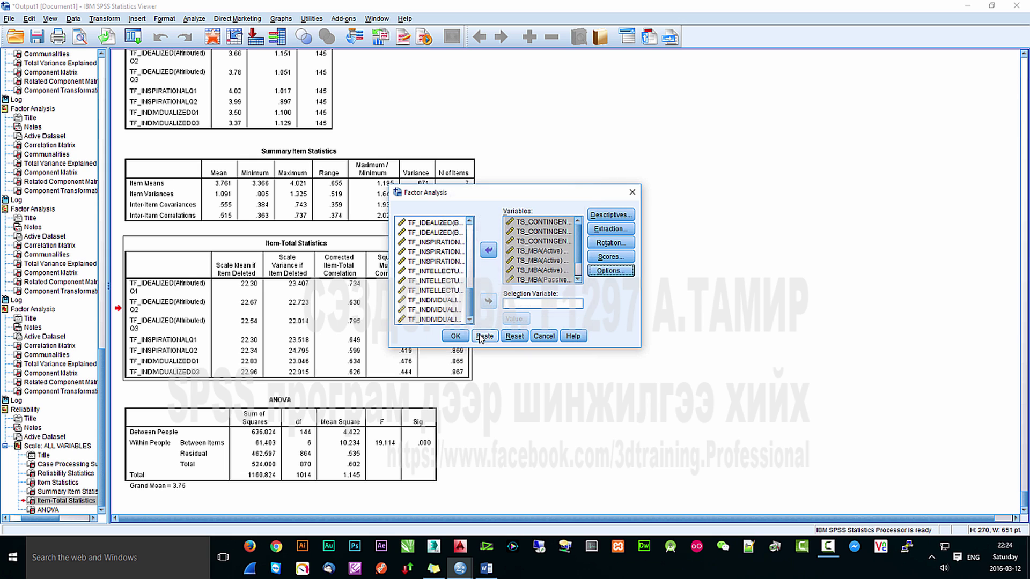
click(463, 339)
- Examine the Component Matrix and Rotated Component Matrix of the TS items for how each item loads
scroll(311, 325, down, 10)
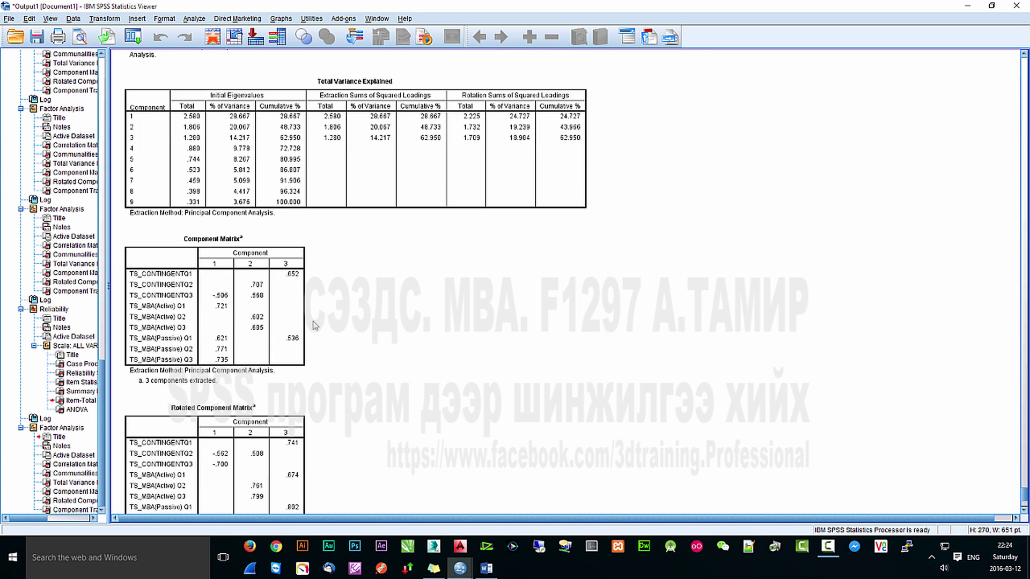
scroll(316, 323, down, 2)
click(283, 291)
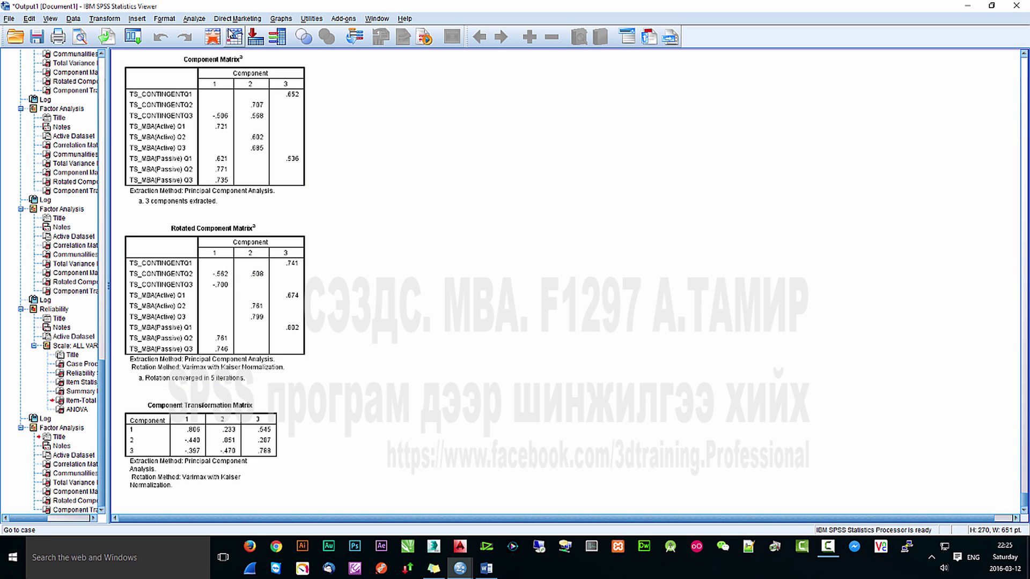
- Raise the threshold for suppressing small coefficients, rerun the TS factor analysis, and check the new Rotated Component Matrix
click(194, 18)
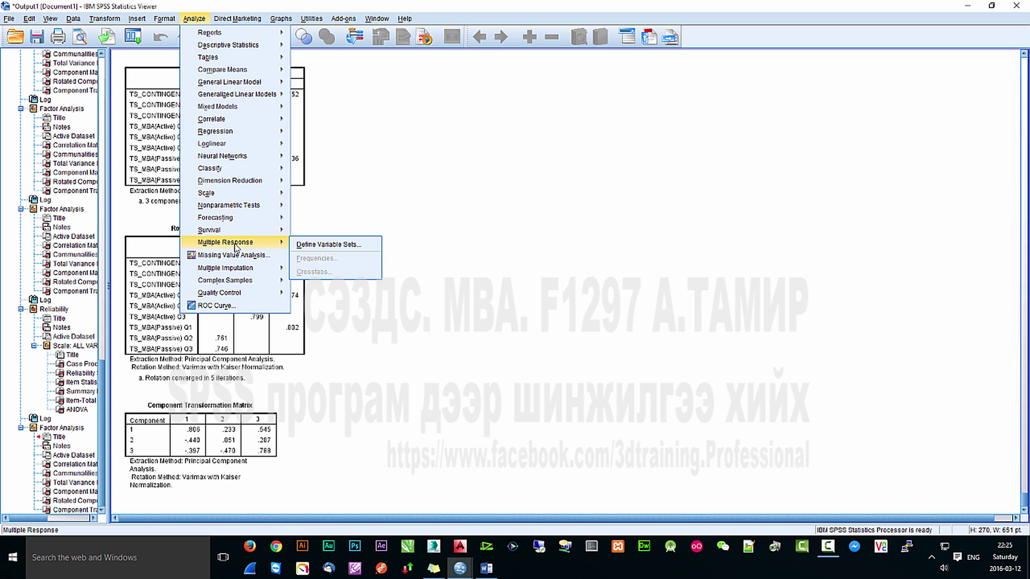
mouse_move(252, 180)
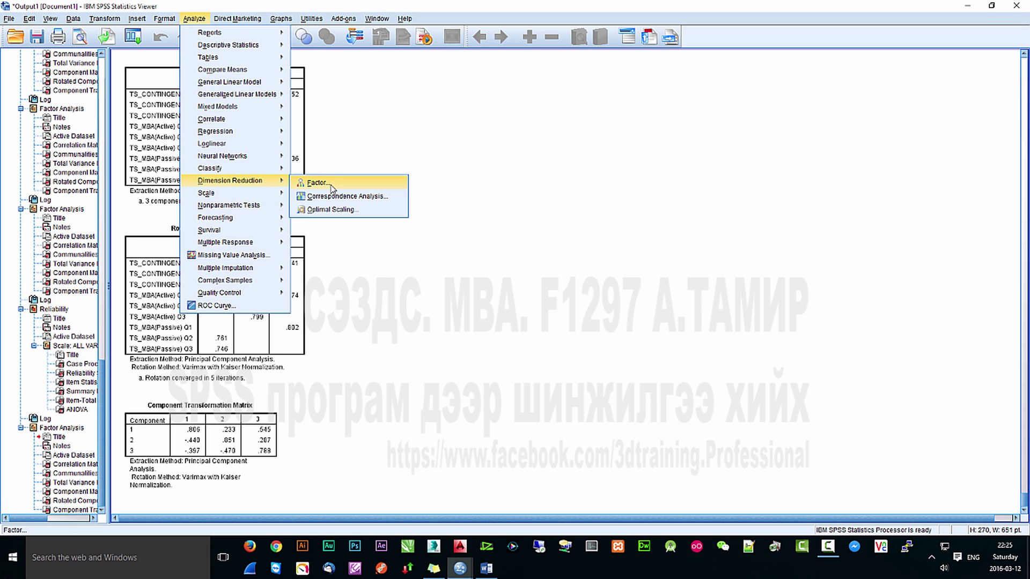
click(330, 186)
click(611, 270)
double_click(557, 308)
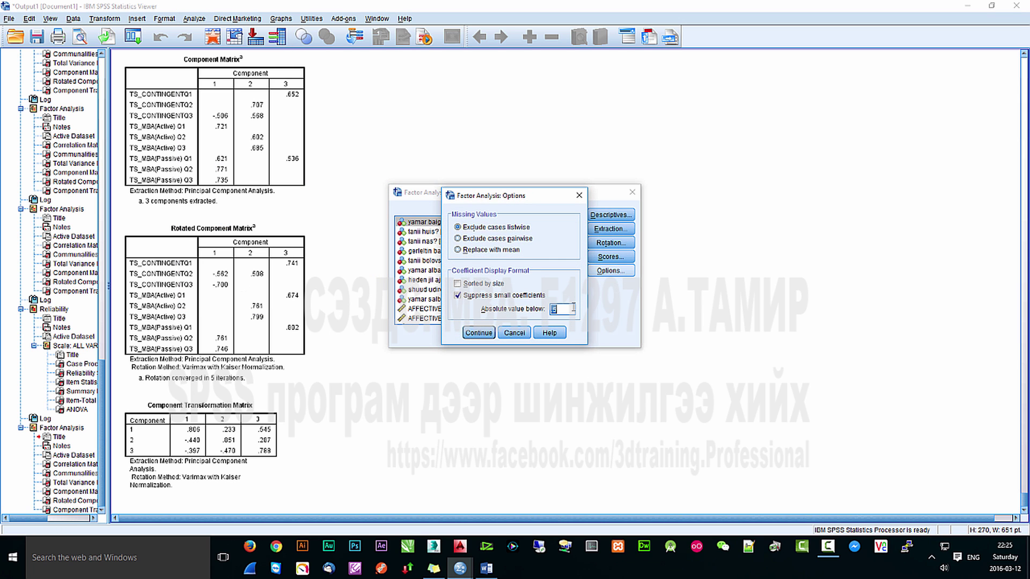
click(476, 333)
click(453, 336)
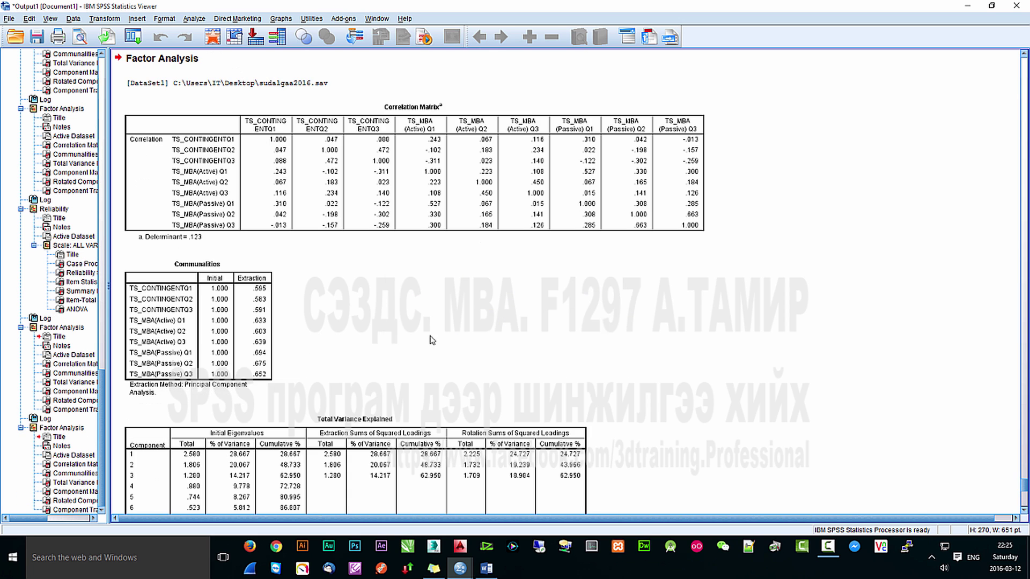
scroll(354, 347, down, 10)
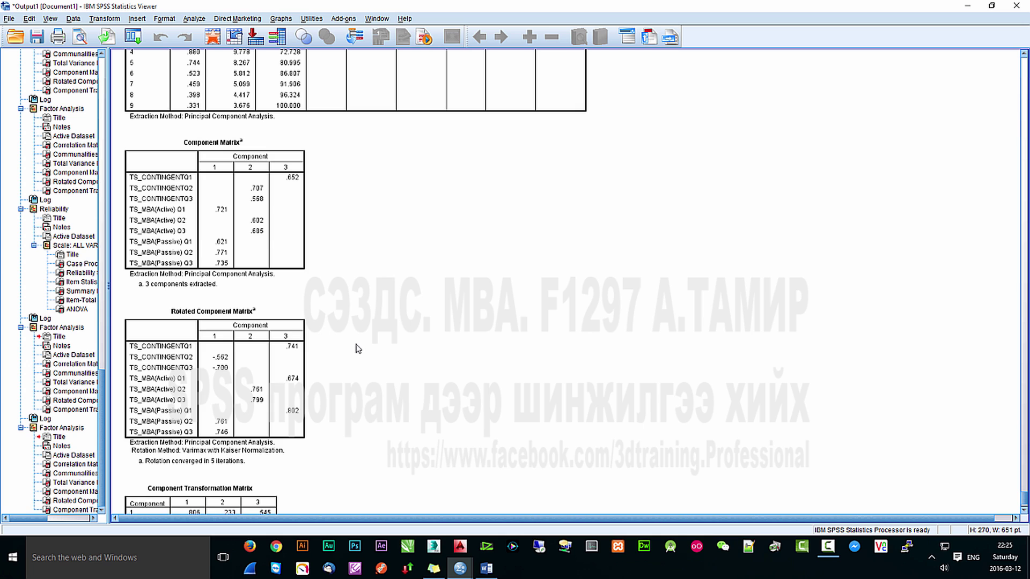
scroll(356, 351, down, 2)
click(300, 328)
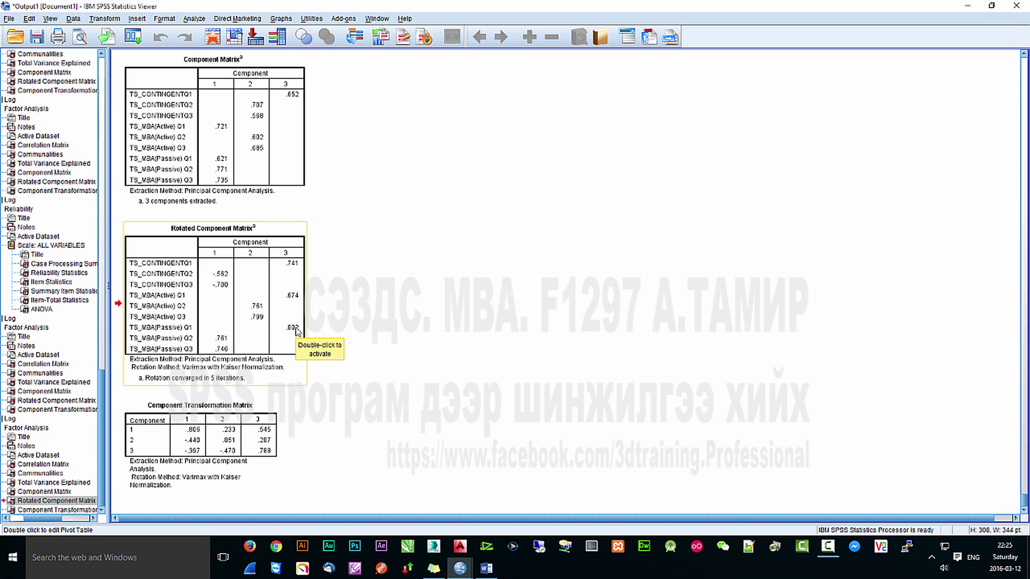
- Remove TS_CONTINGENTQ1, TS_MBA(Active) Q1 and TS_MBA(Passive) Q1 from the factor analysis variables and rerun it
click(194, 18)
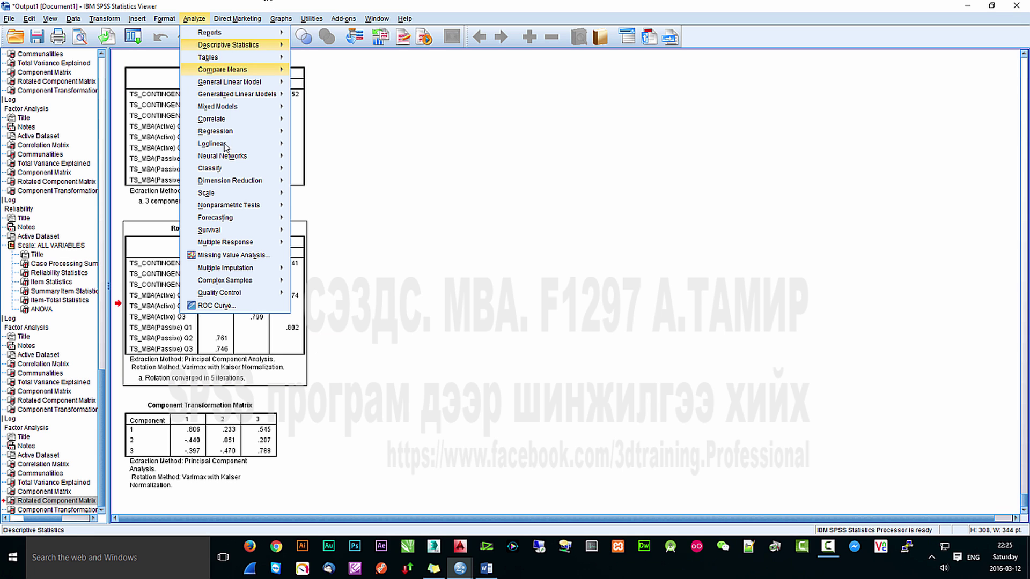
mouse_move(234, 192)
click(324, 183)
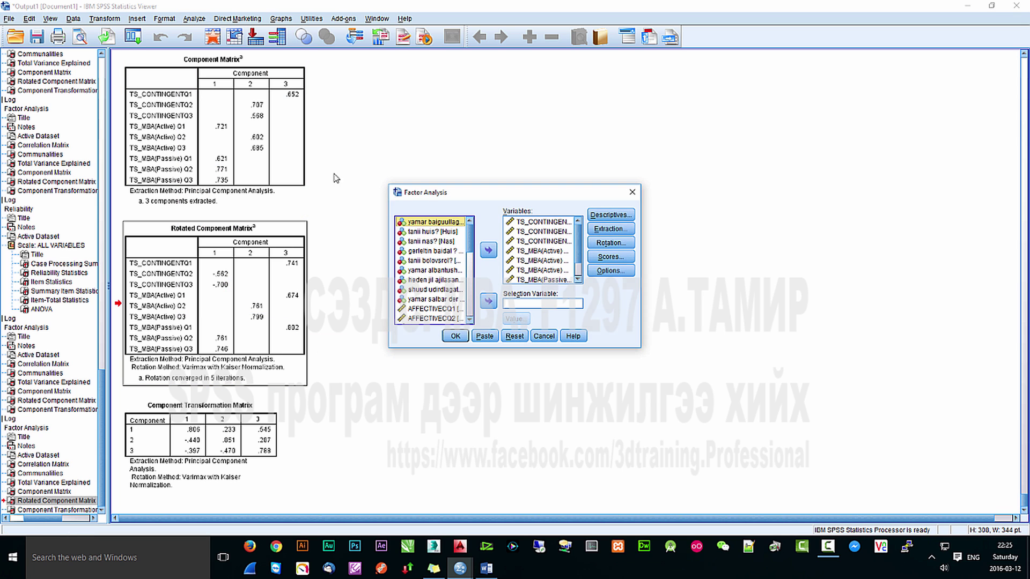
click(555, 222)
click(488, 250)
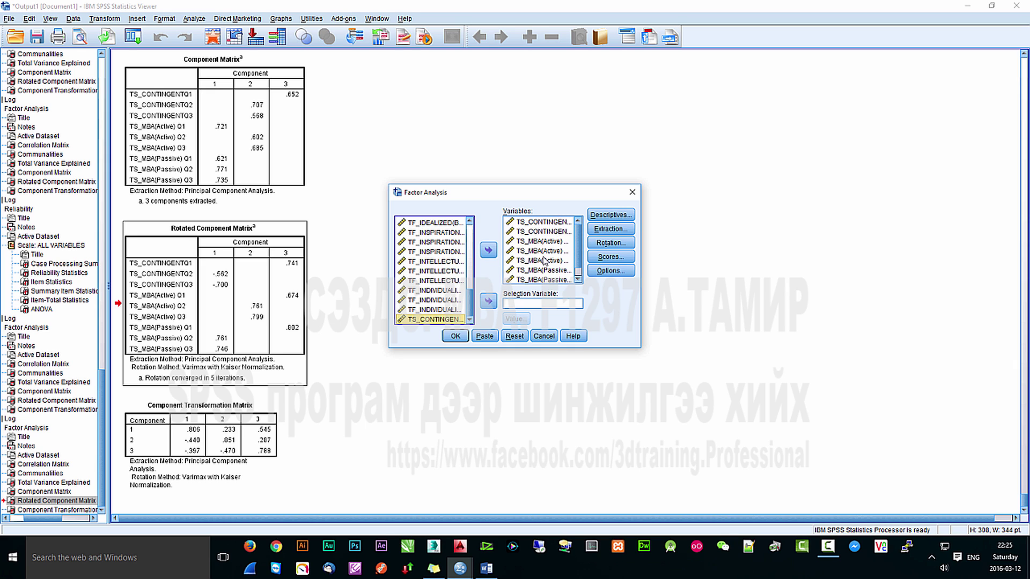
click(539, 241)
click(488, 250)
click(542, 270)
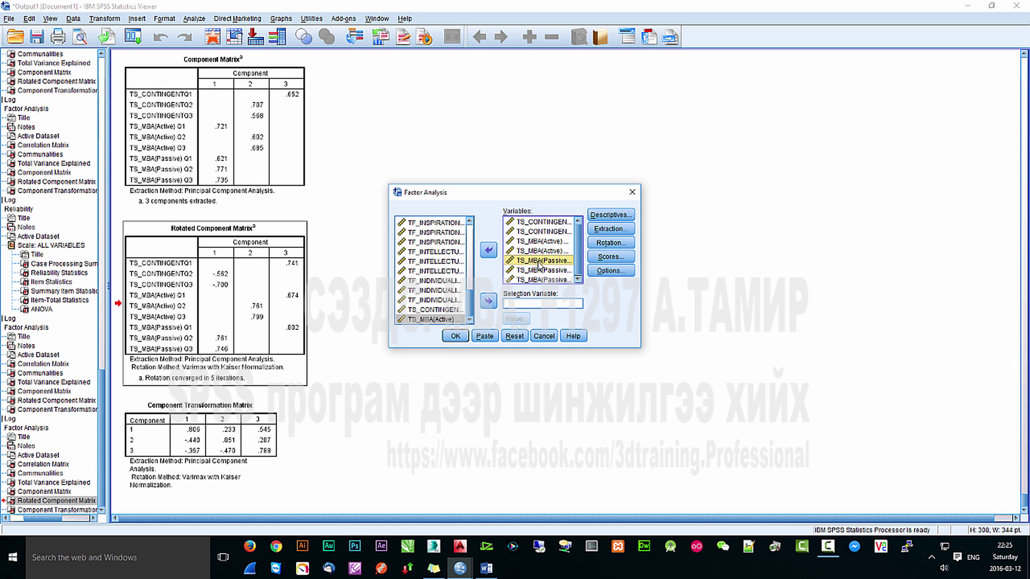
click(488, 249)
click(455, 336)
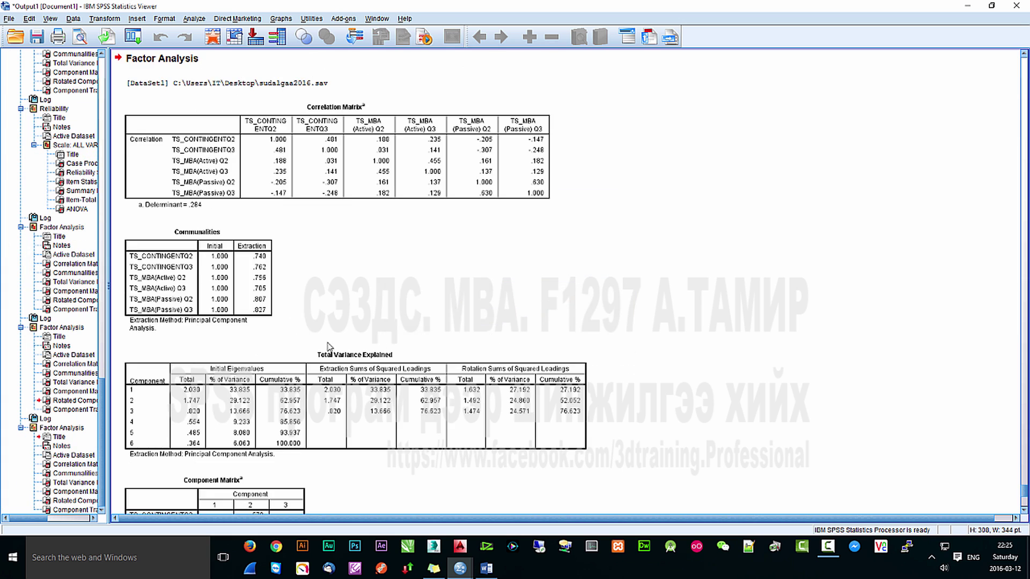
- Copy the Rotated Component Matrix of the six remaining TS items into the Word document on page 3
click(227, 311)
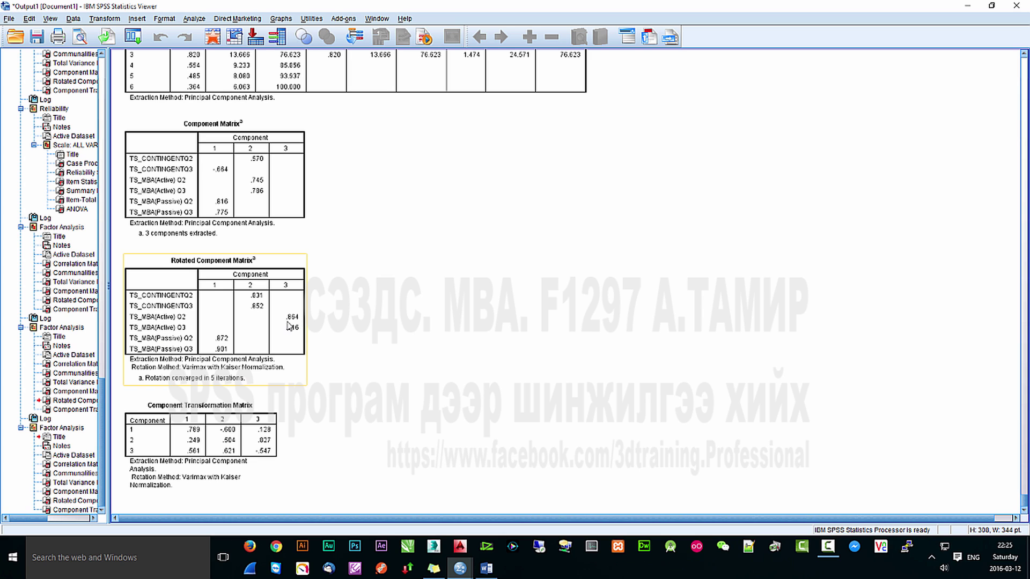
click(221, 343)
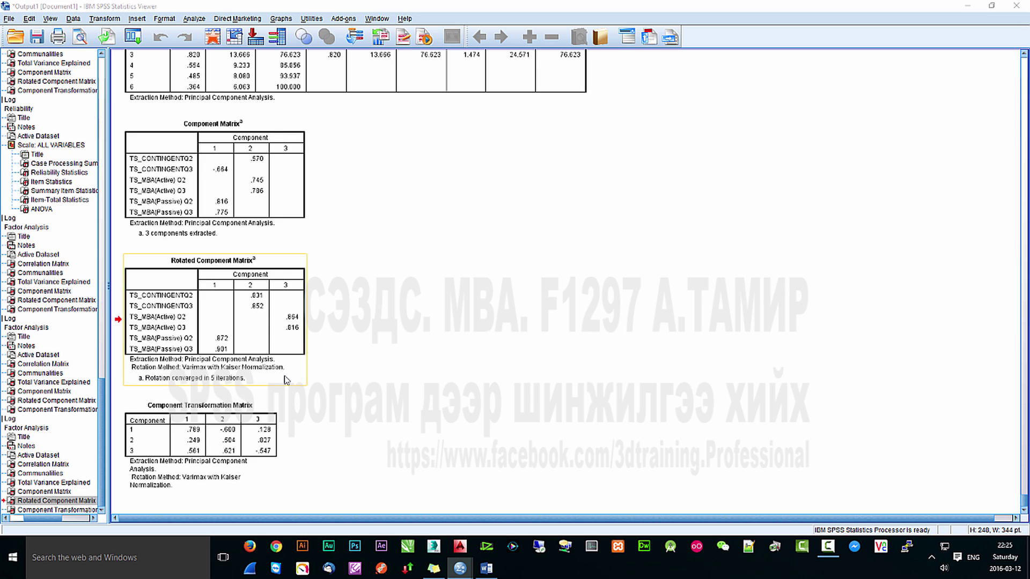
key(alt+Tab)
click(486, 568)
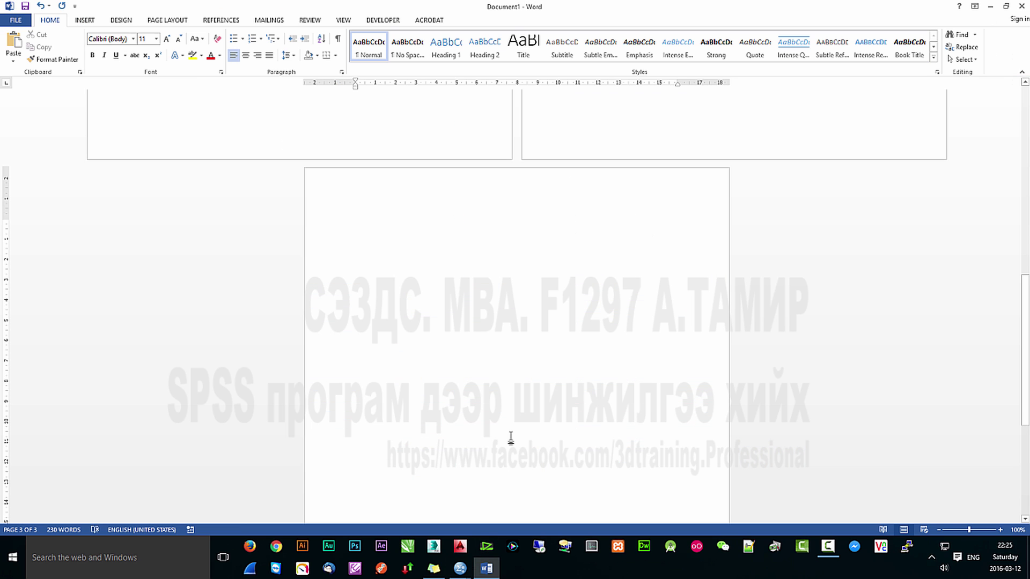
text(Rotated Component Matrixa 	Component 	1	2	3 TS_CONTINGENTQ2		.831	 TS_CONTINGENTQ3		.852	 TS_MBA(Active) Q2			.864 TS_MBA(Active) Q3			.816 TS_MBA(Passive) Q2	.872		 TS_MBA(Passive) Q3	.901		 Extraction Method: Principal Component Analysis.  Rotation Method: Varimax with Kaiser Normalization. a. Rotation converged in 5 iterations.)
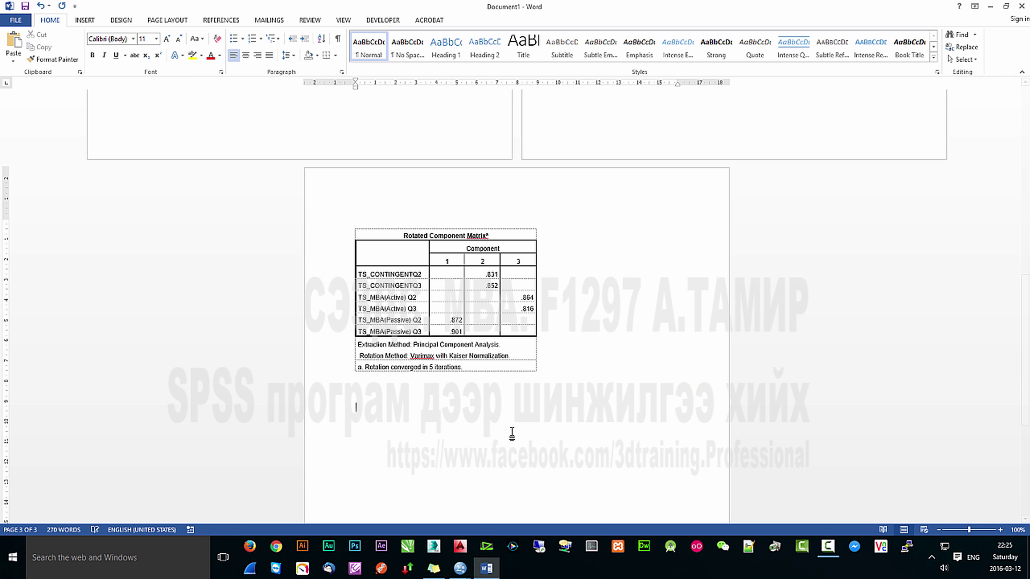
- Return to the SPSS output and clear all TF items from the Reliability Analysis item list
key(alt+Tab)
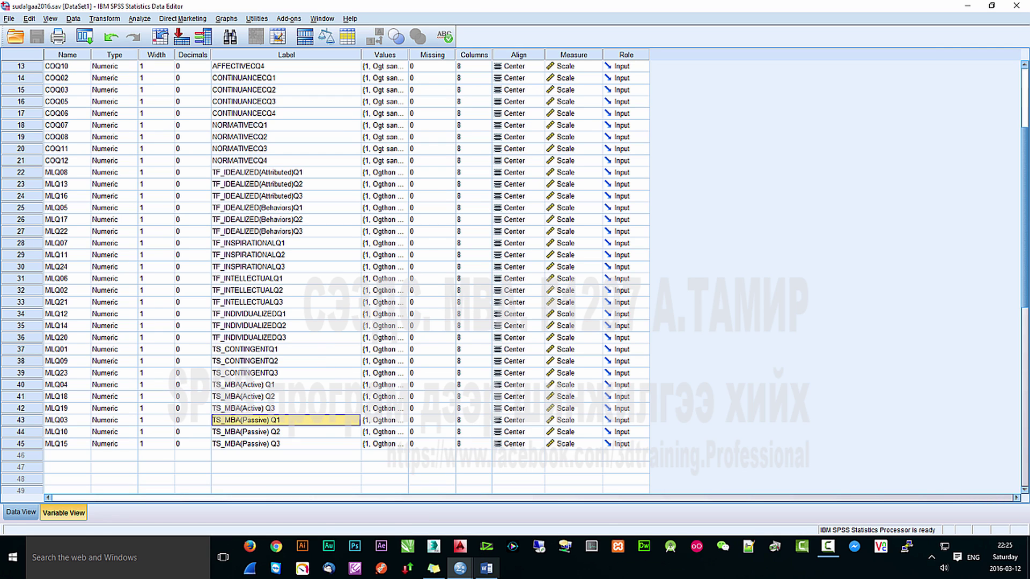
click(486, 568)
mouse_move(459, 571)
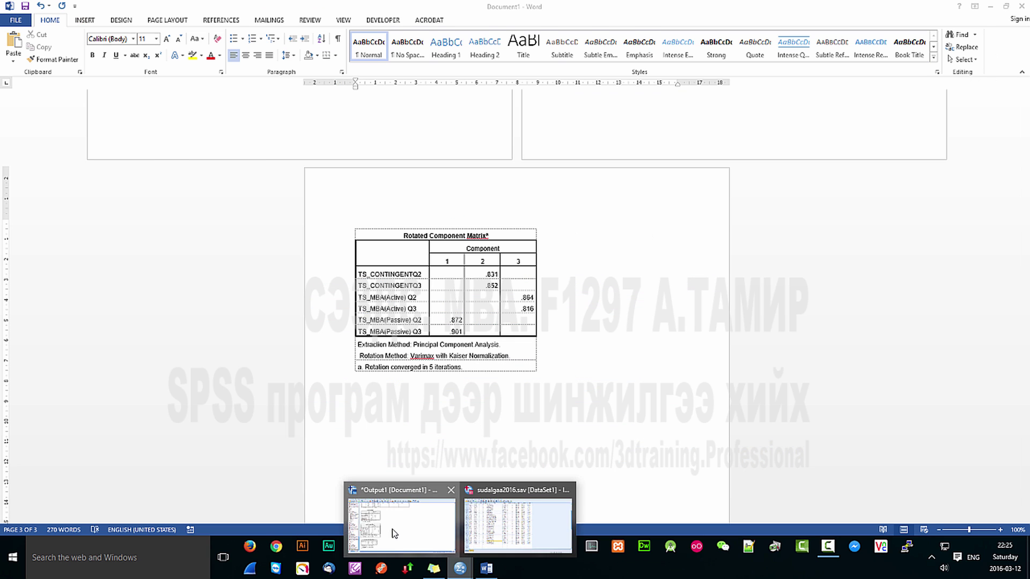
click(390, 528)
click(193, 18)
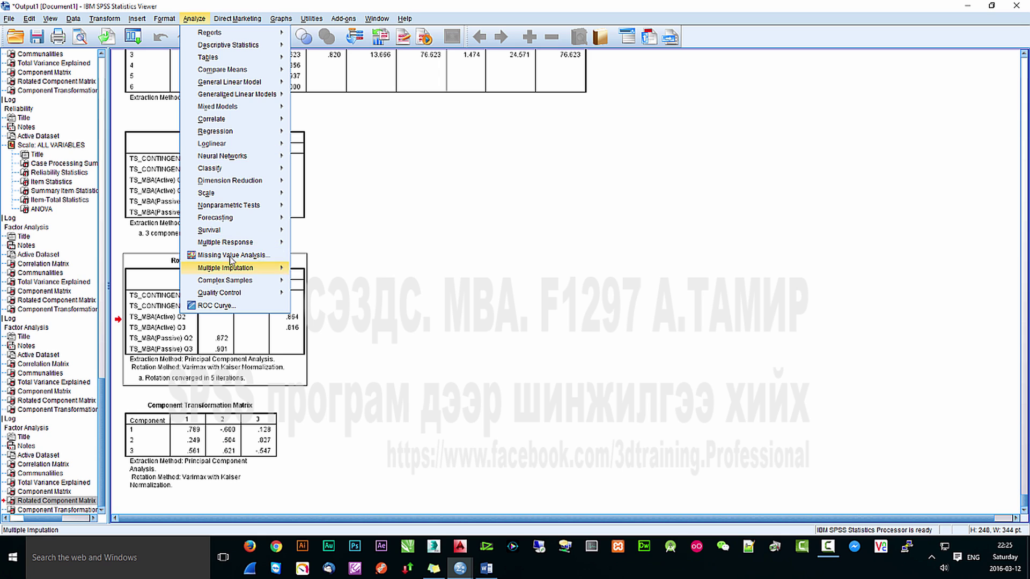
mouse_move(238, 194)
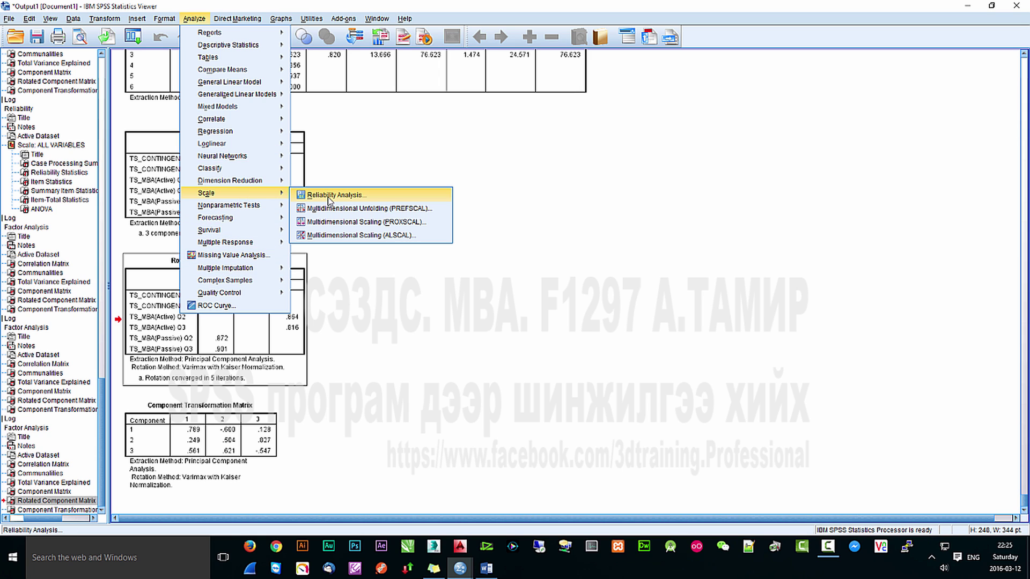
click(333, 195)
click(549, 218)
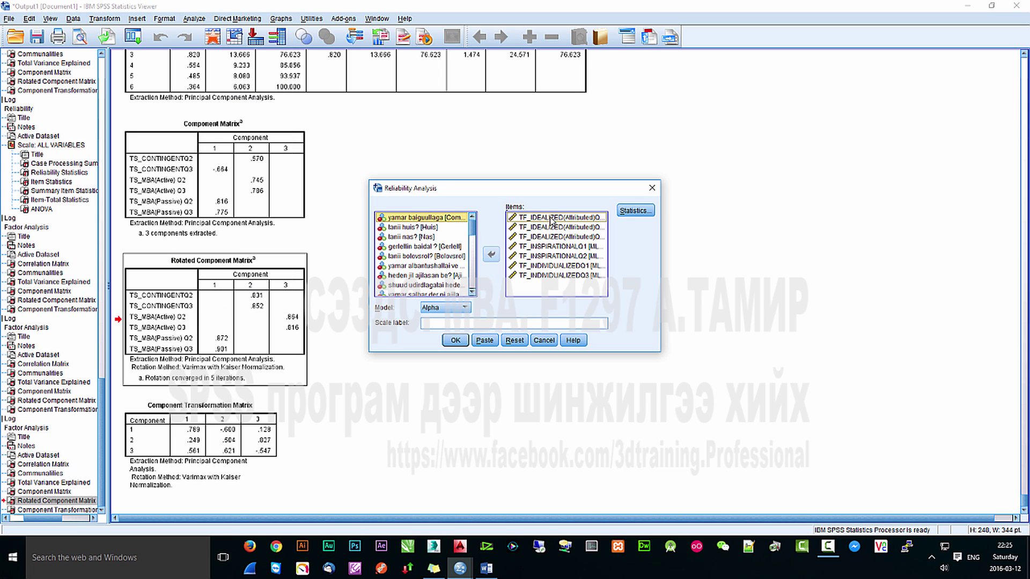
shift+click(548, 275)
click(490, 254)
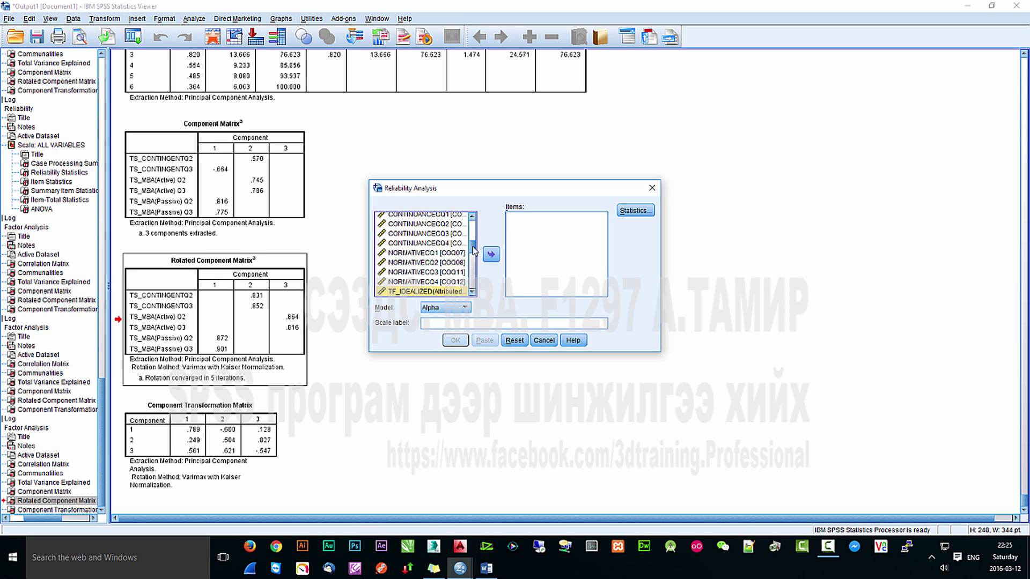
- Add the nine TS items, from TS_CONTINGENTQ1 to TS_MBA(Passive) Q3, to the reliability analysis
scroll(468, 268, down, 10)
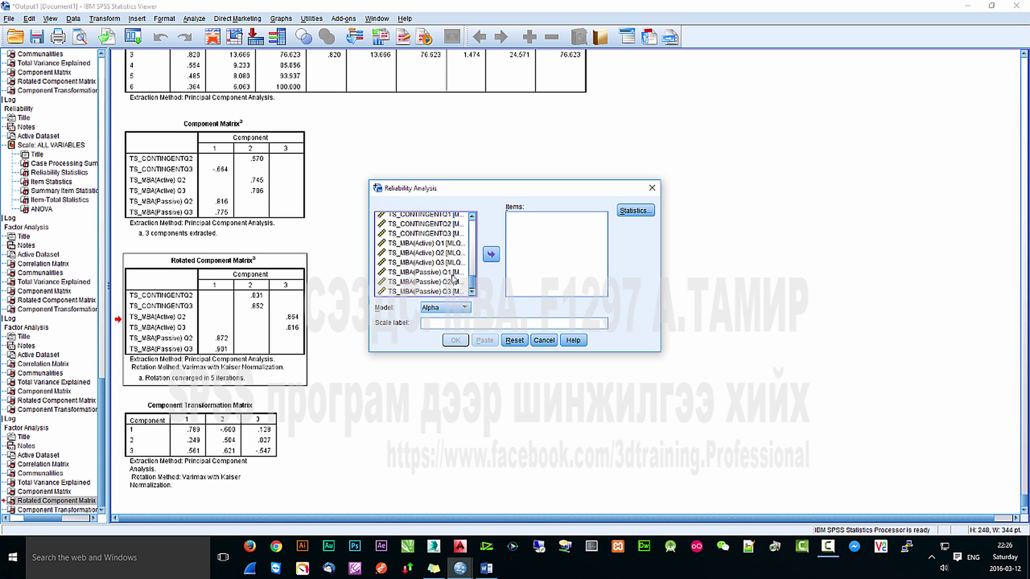
scroll(409, 261, up, 1)
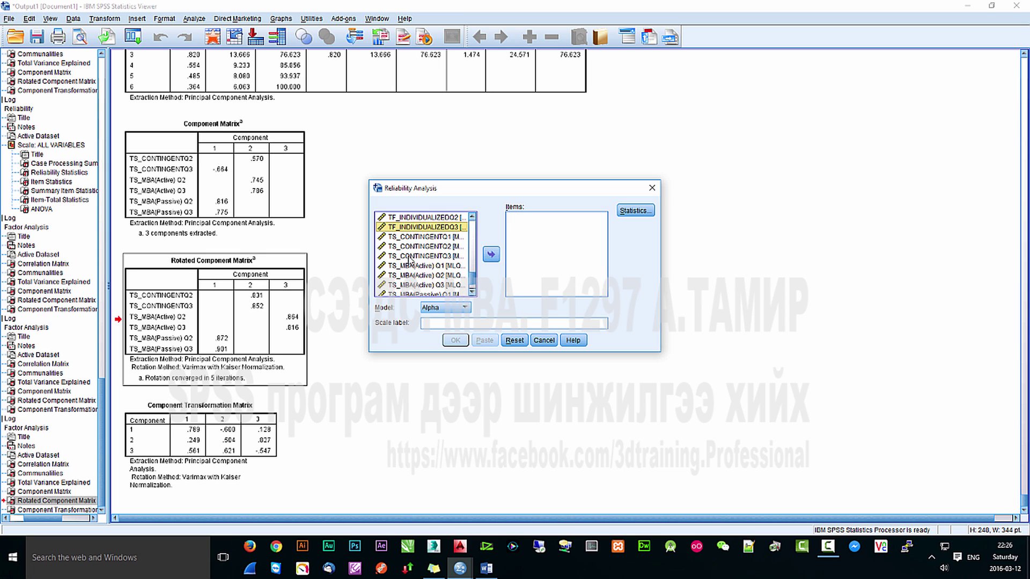
scroll(427, 292, down, 1)
shift+click(426, 292)
click(491, 254)
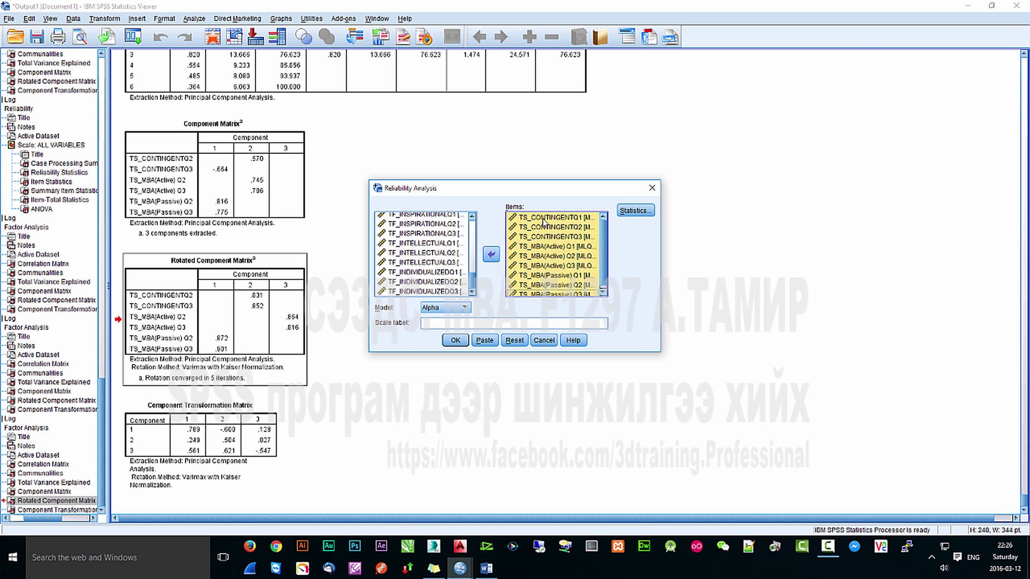
- Remove TS_CONTINGENTQ1, TS_MBA(Active) Q1 and TS_MBA(Passive) Q1 from the reliability items and run the analysis
click(543, 222)
click(491, 254)
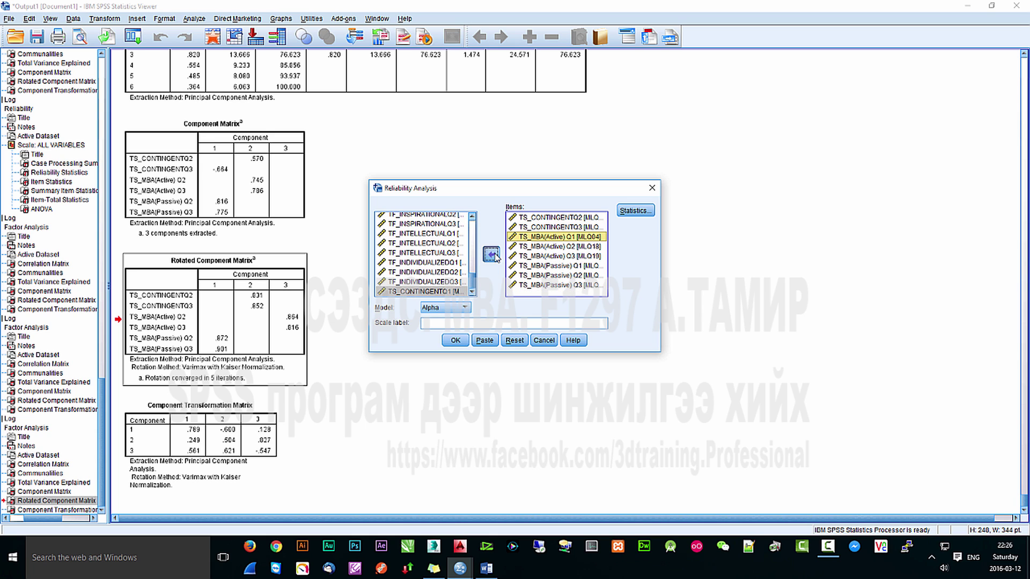
click(491, 254)
click(536, 256)
click(491, 254)
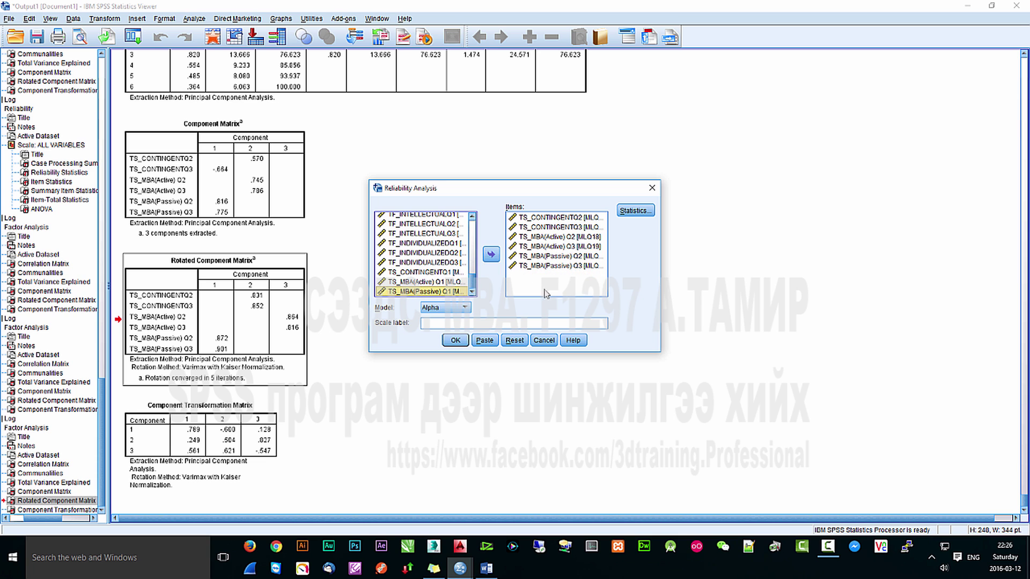
click(455, 340)
- Review the TS reliability results and copy the Item-Total Statistics table into Word below the Rotated Component Matrix
scroll(331, 360, down, 5)
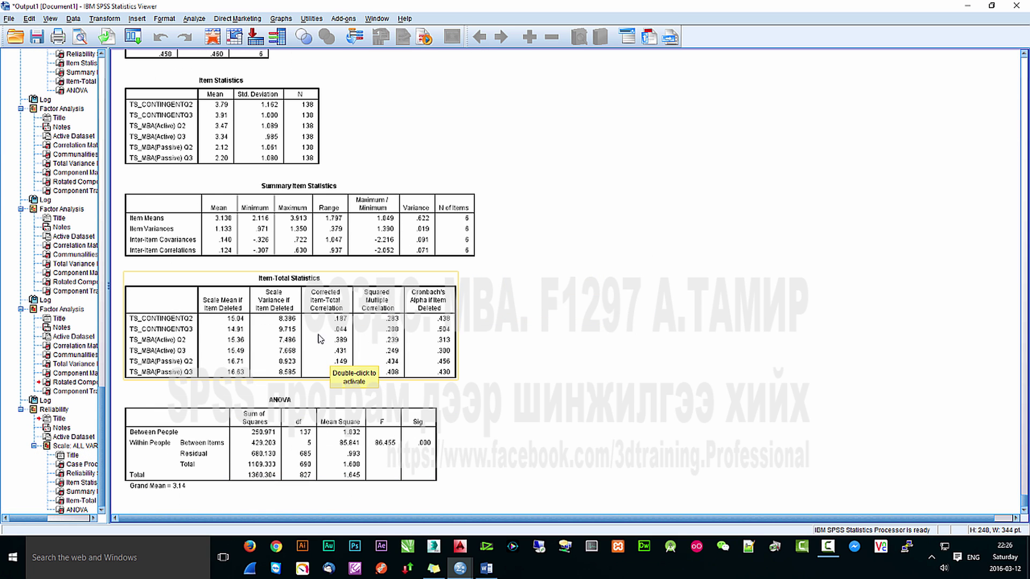
scroll(333, 365, up, 3)
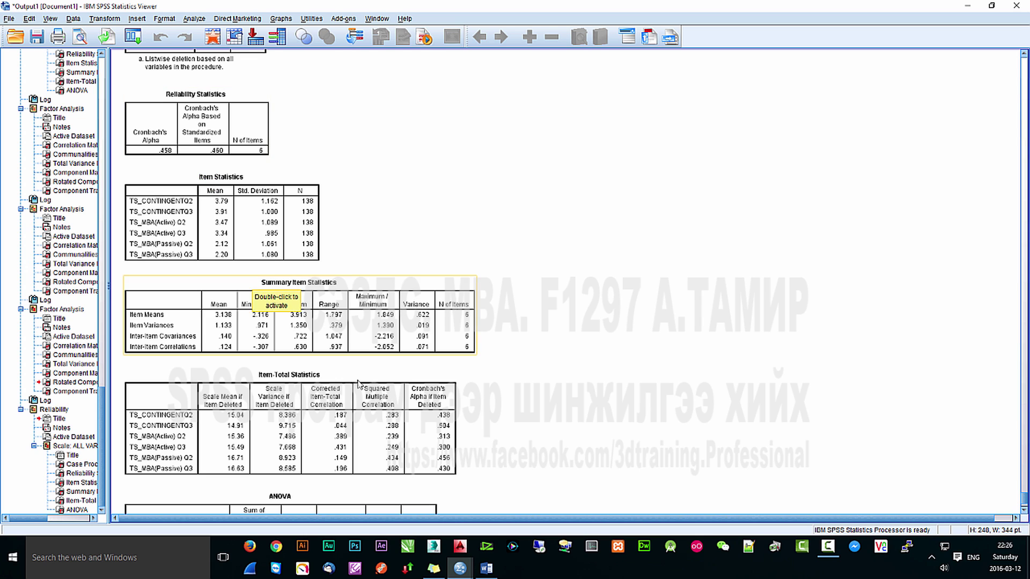
scroll(513, 378, down, 3)
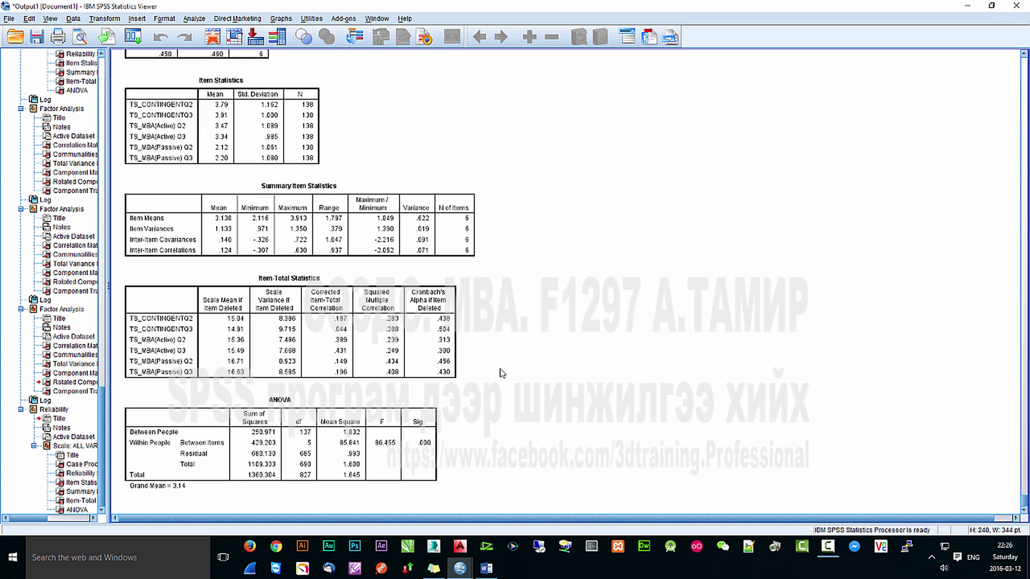
click(443, 321)
scroll(177, 343, up, 2)
click(172, 351)
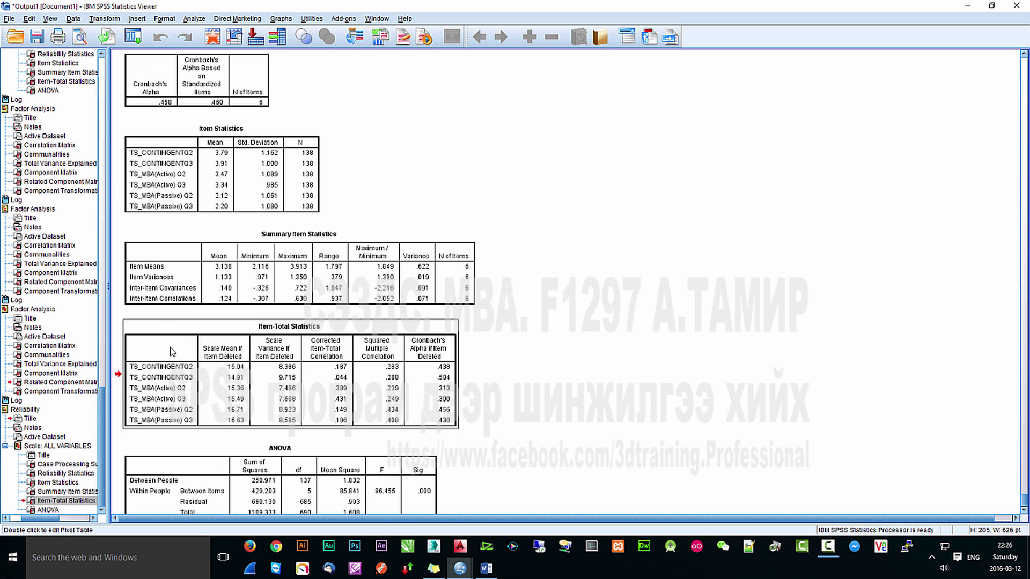
key(alt+Tab)
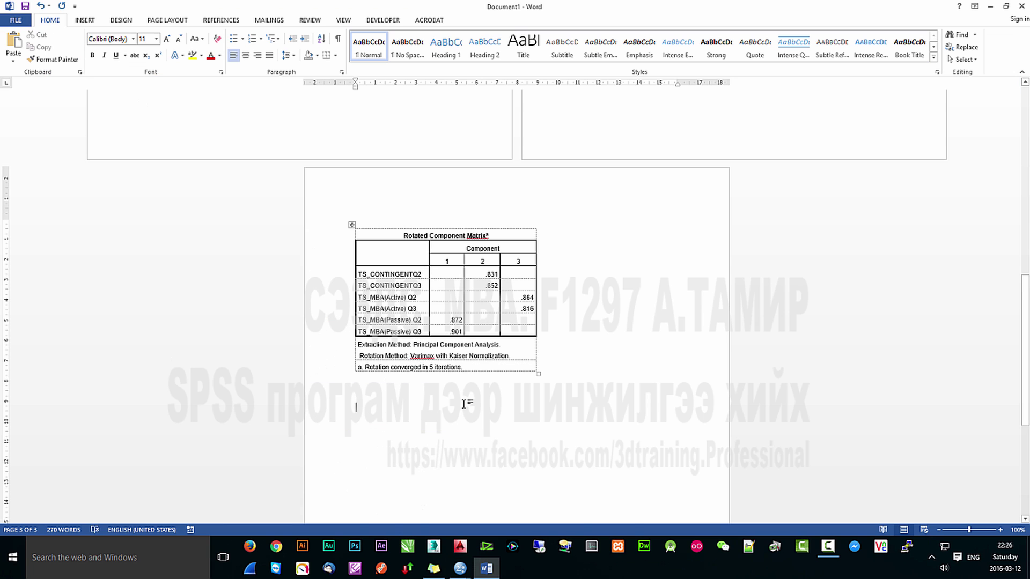
key(ctrl+v)
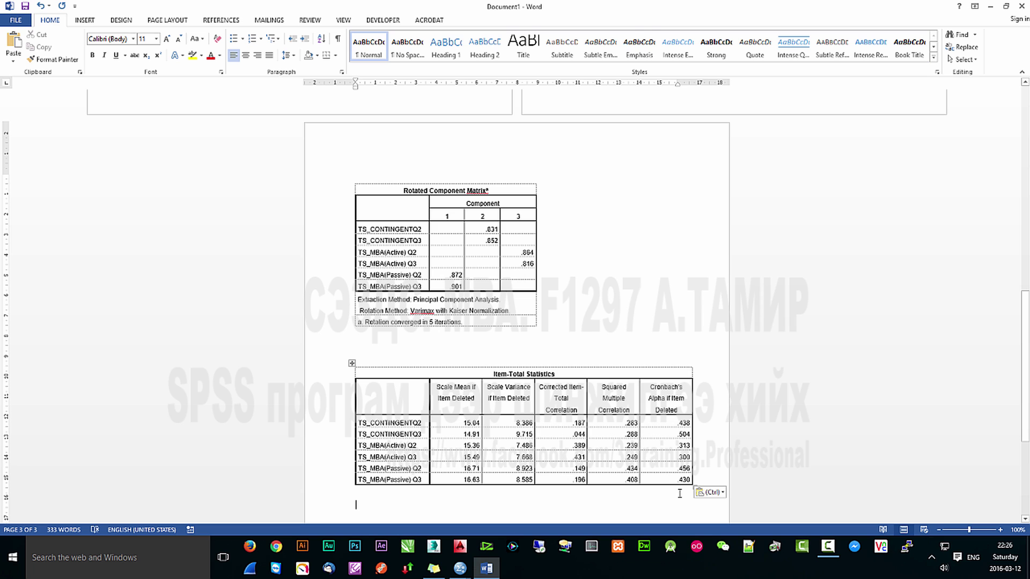
- Return to the SPSS output and rerun the factor analysis on the six TS items, suppressing coefficients below .6
key(alt+Tab)
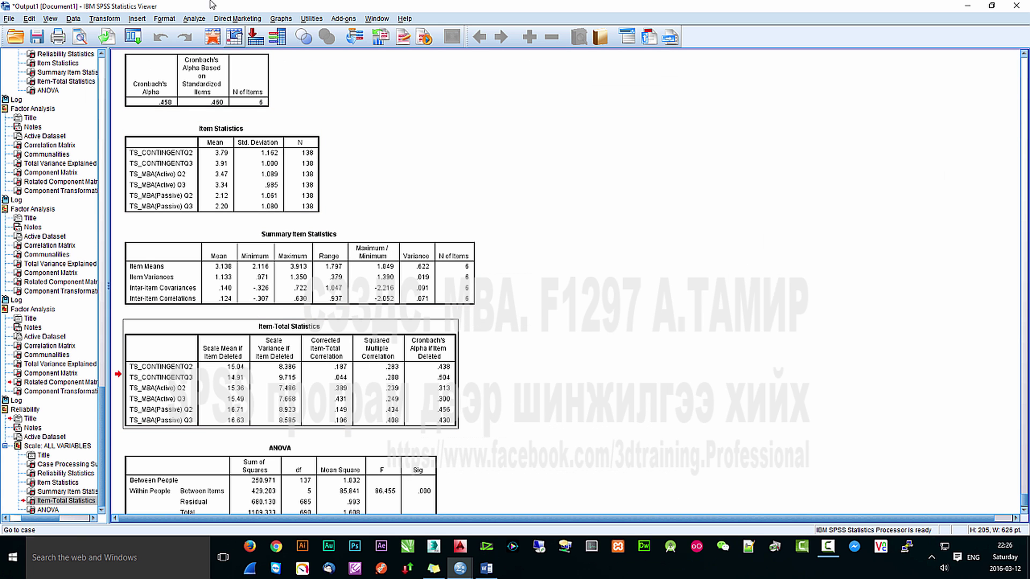
click(194, 19)
mouse_move(274, 194)
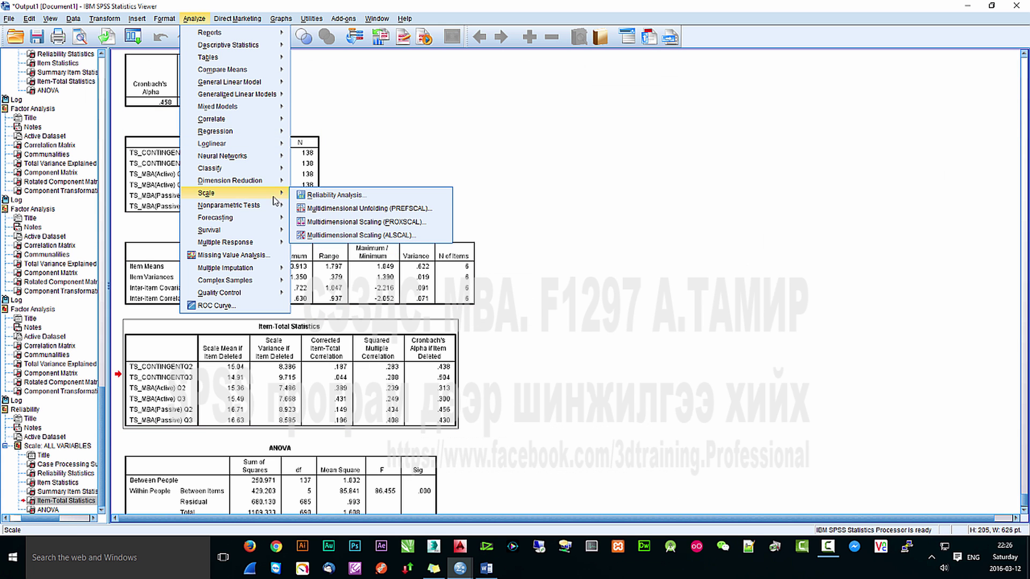
mouse_move(230, 180)
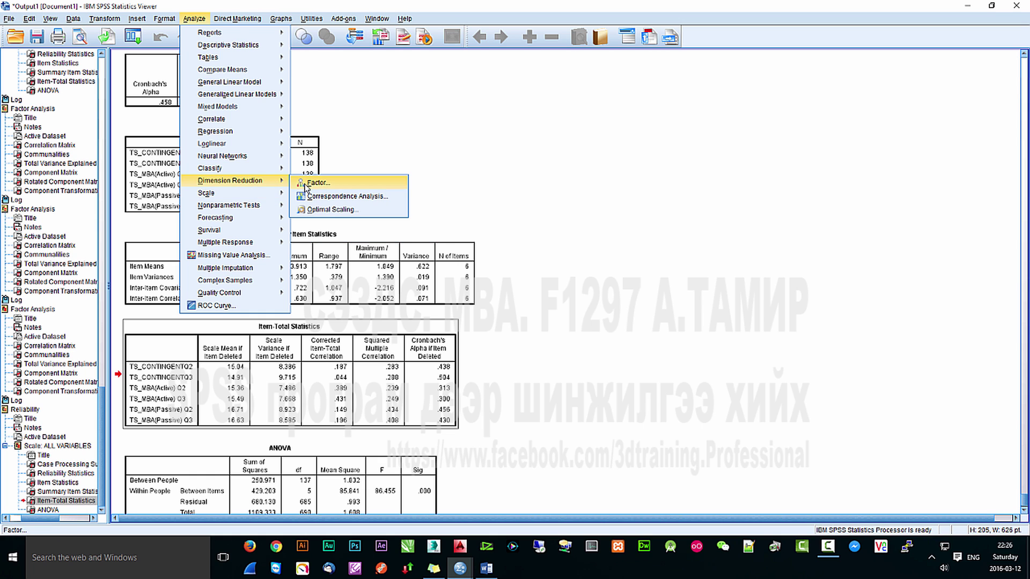
click(316, 181)
click(610, 271)
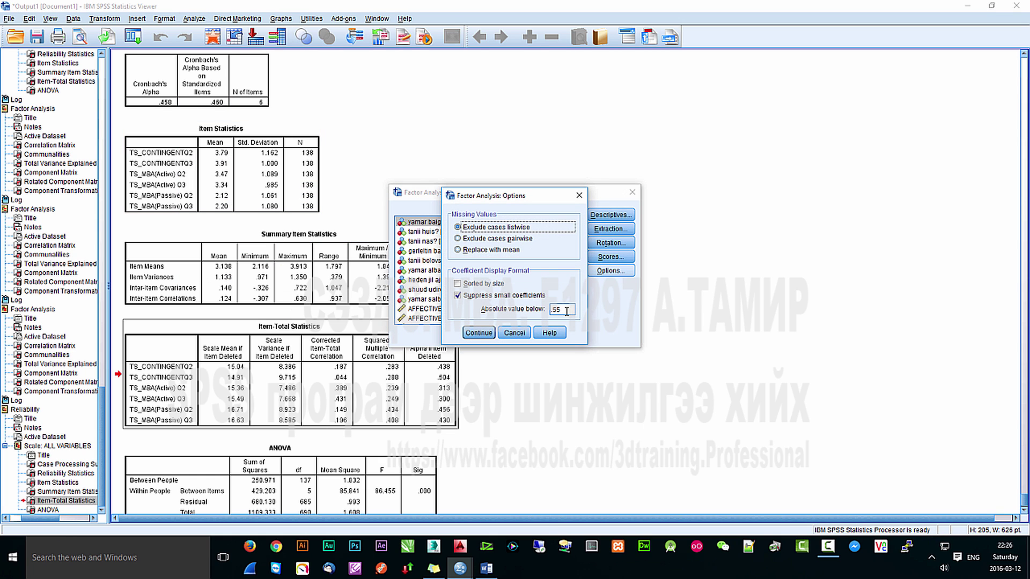
double_click(567, 310)
text(.6)
click(478, 332)
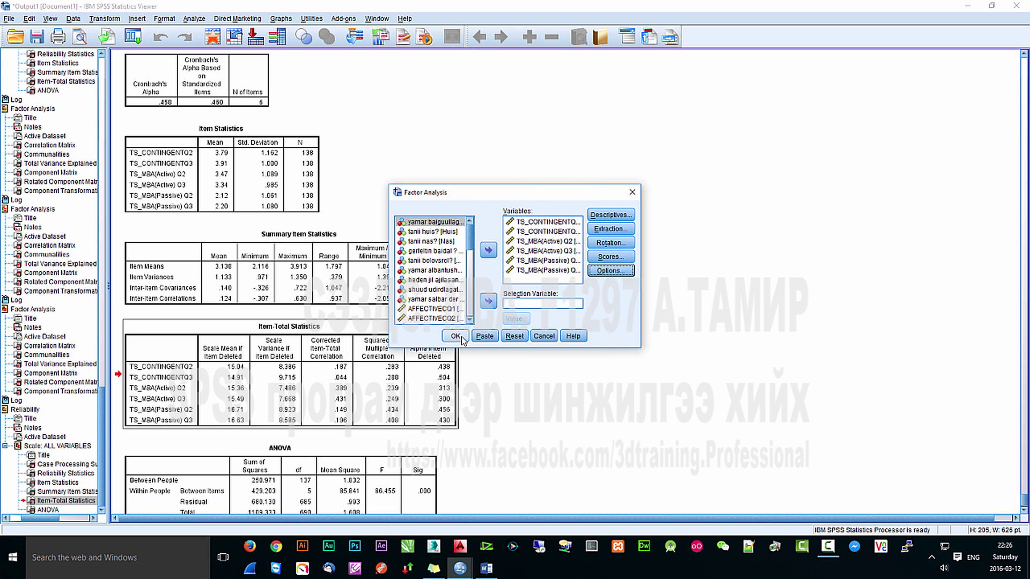
click(458, 338)
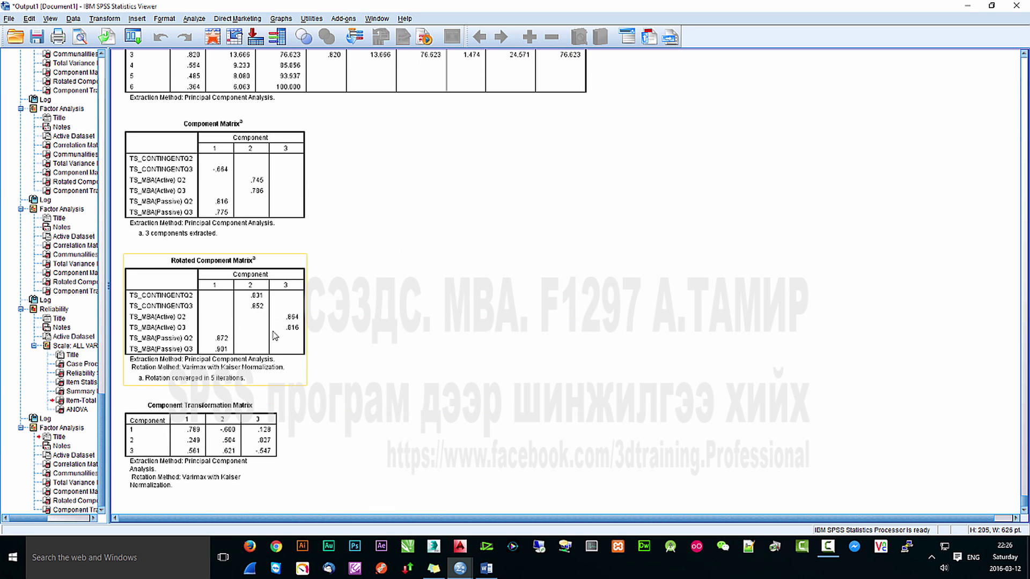
click(359, 420)
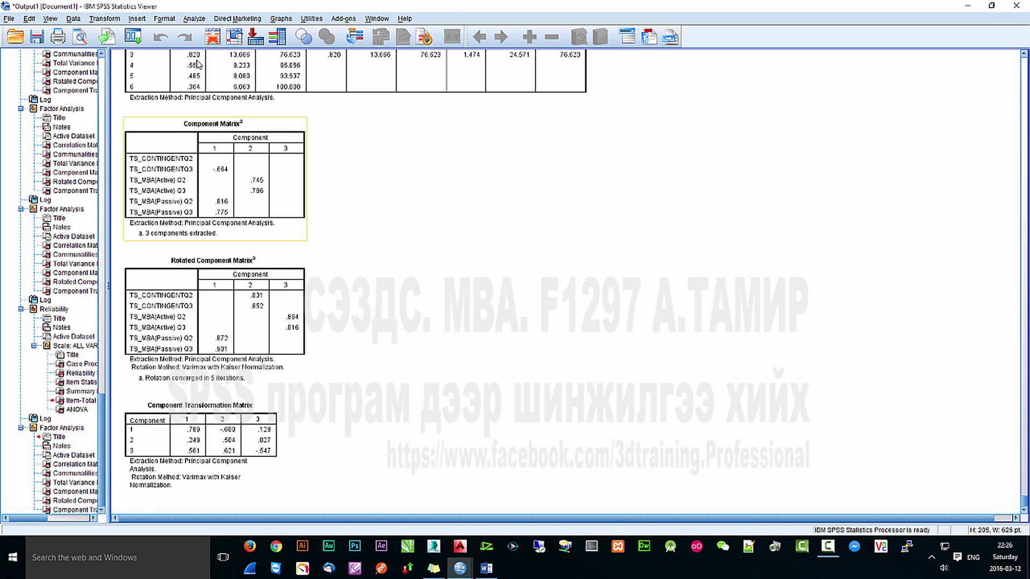
- Rerun the reliability analysis on the six TS items and review the collected commitment and TF tables in Word
click(193, 18)
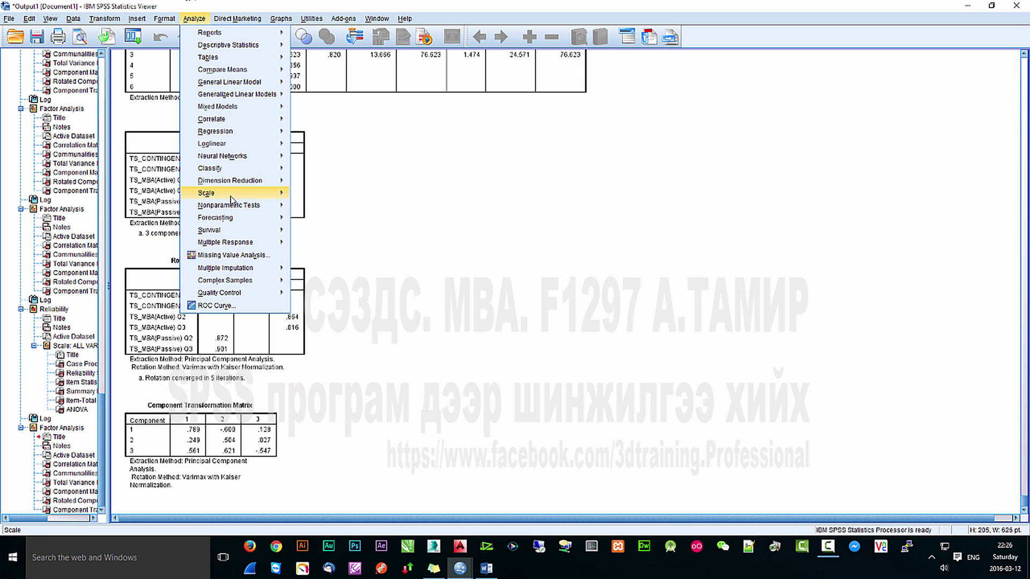
mouse_move(233, 192)
click(319, 193)
click(455, 340)
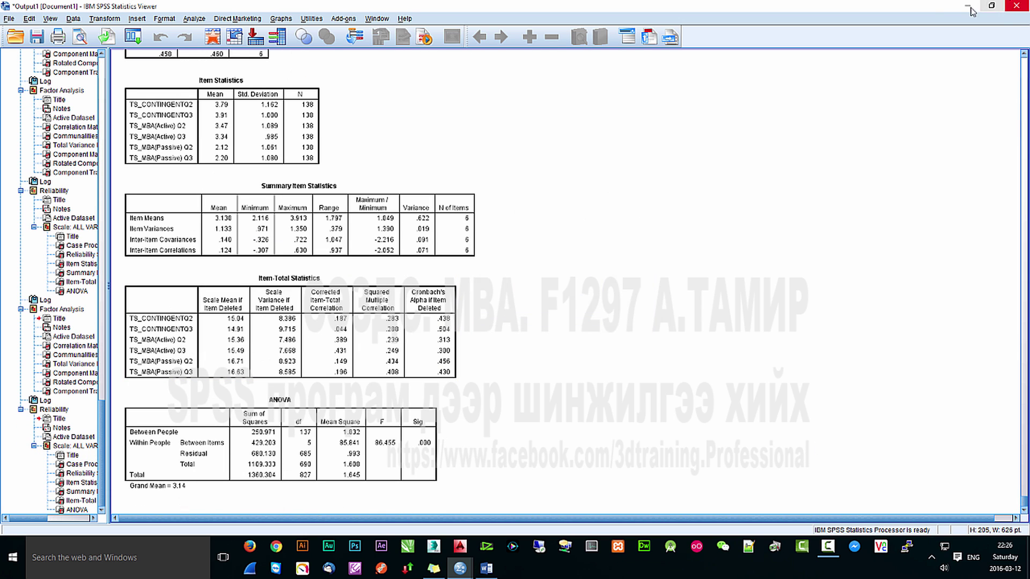
click(486, 567)
scroll(524, 273, up, 5)
scroll(524, 274, up, 10)
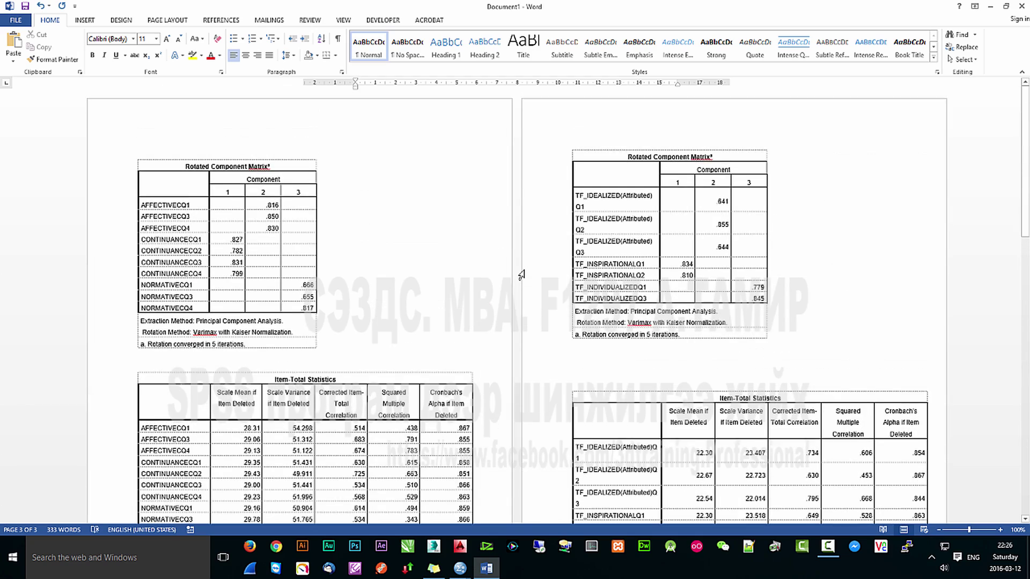
scroll(408, 270, down, 1)
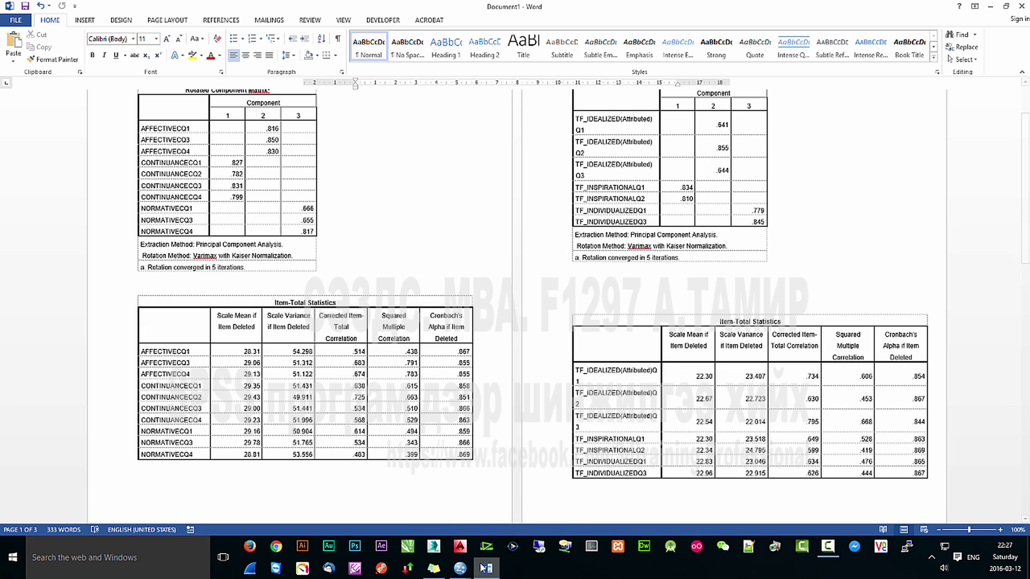
- In the sudalgaa2016.sav data editor, set up Compute Variable with target variable Affective and the statistical function Median
click(460, 568)
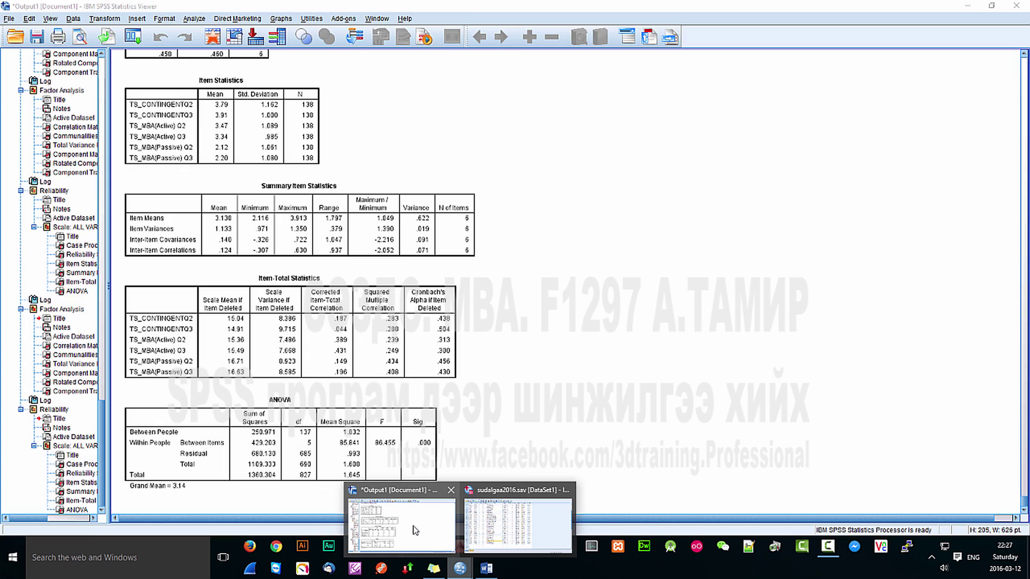
click(518, 523)
key(Return)
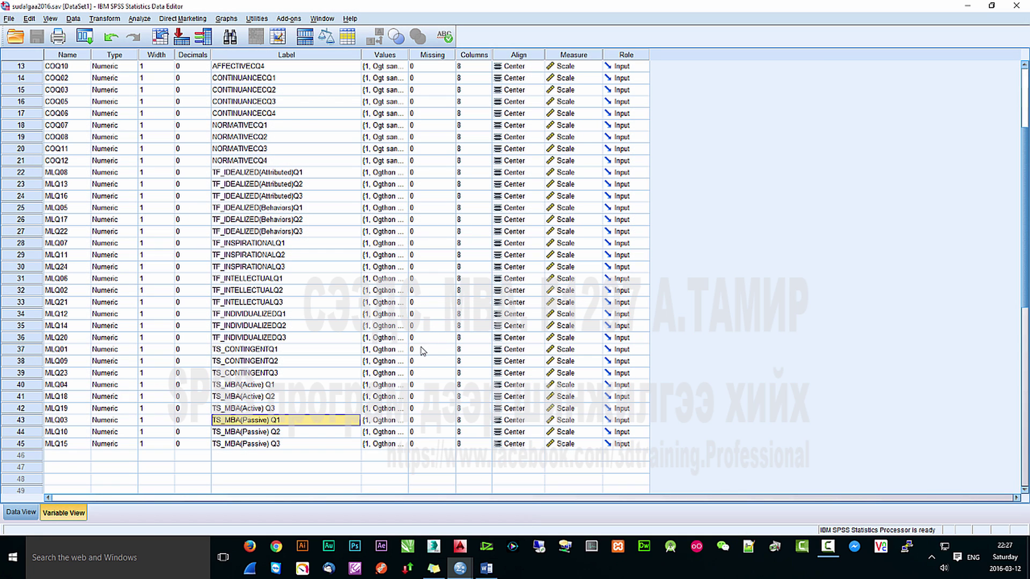
click(73, 19)
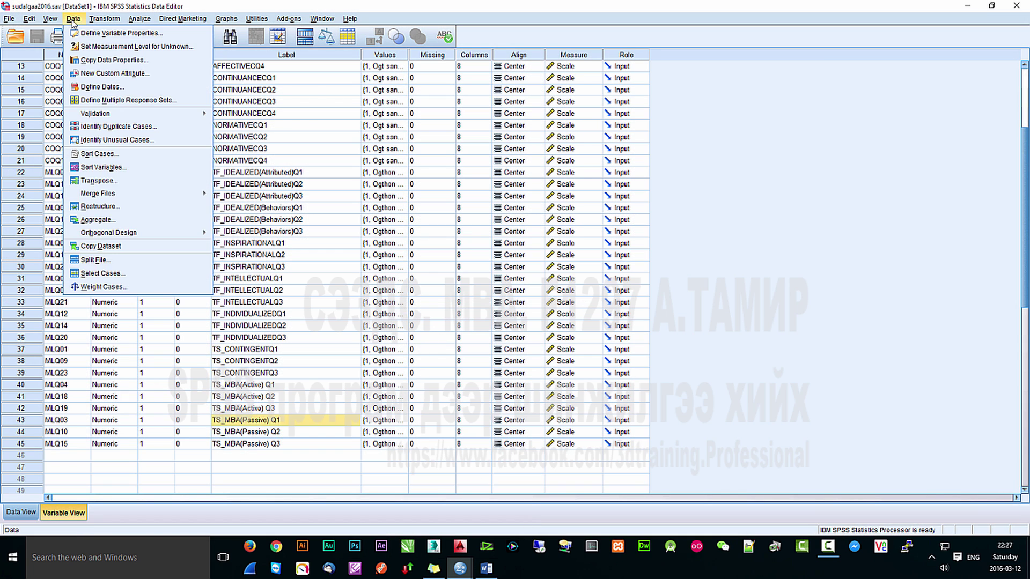
mouse_move(105, 20)
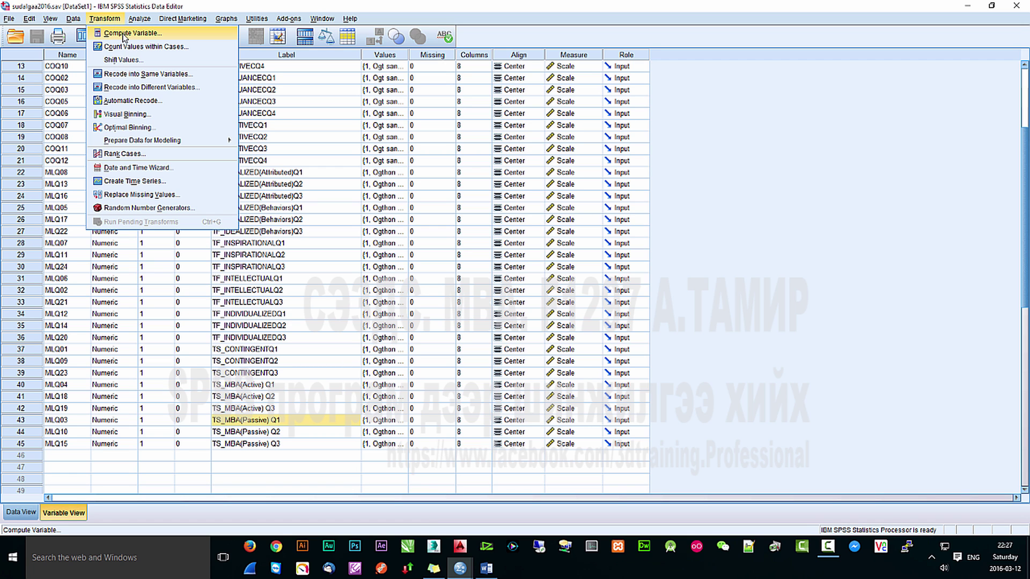
click(123, 34)
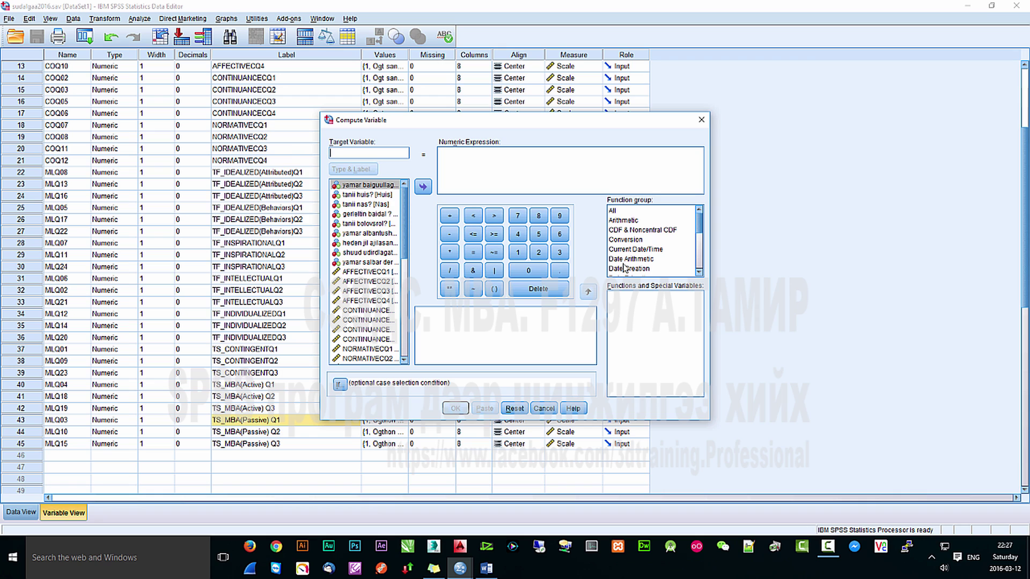
scroll(637, 252, down, 5)
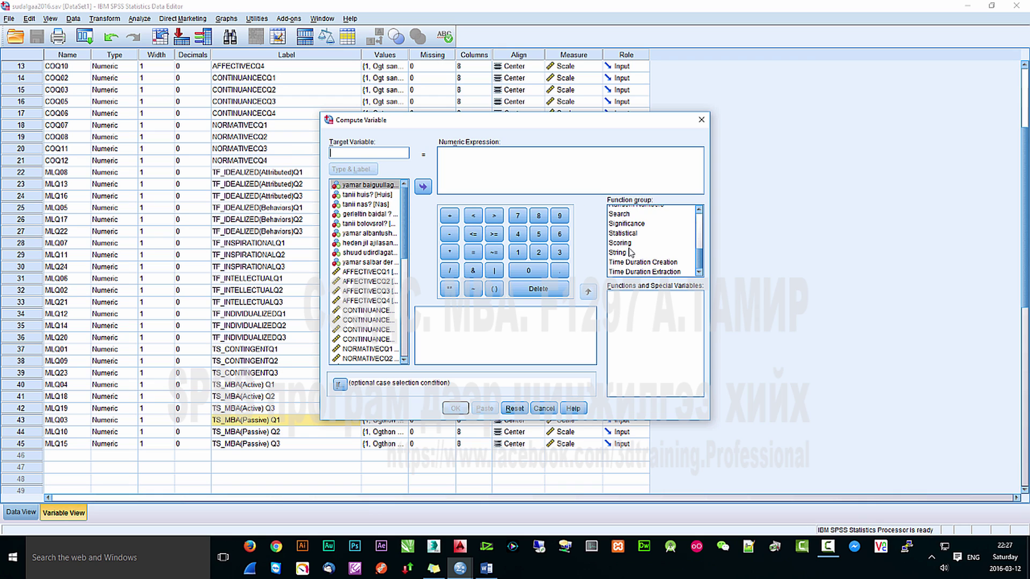
click(625, 233)
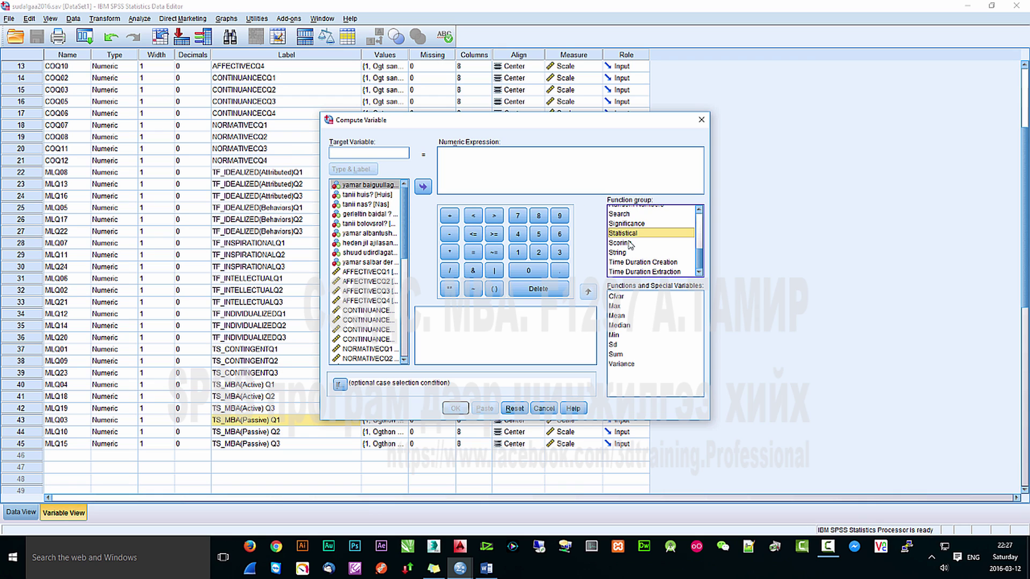
double_click(619, 325)
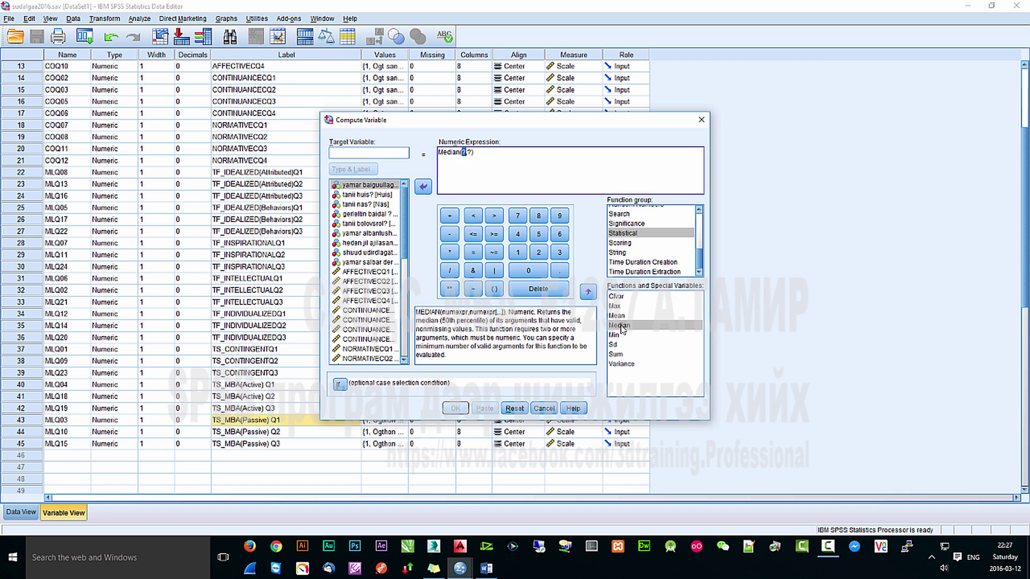
click(349, 154)
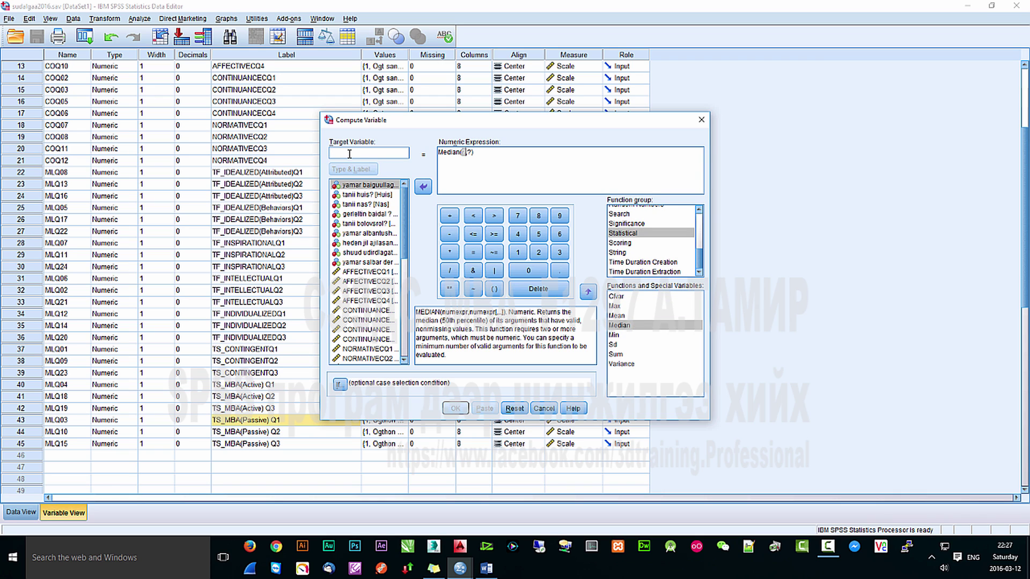
text(Affective)
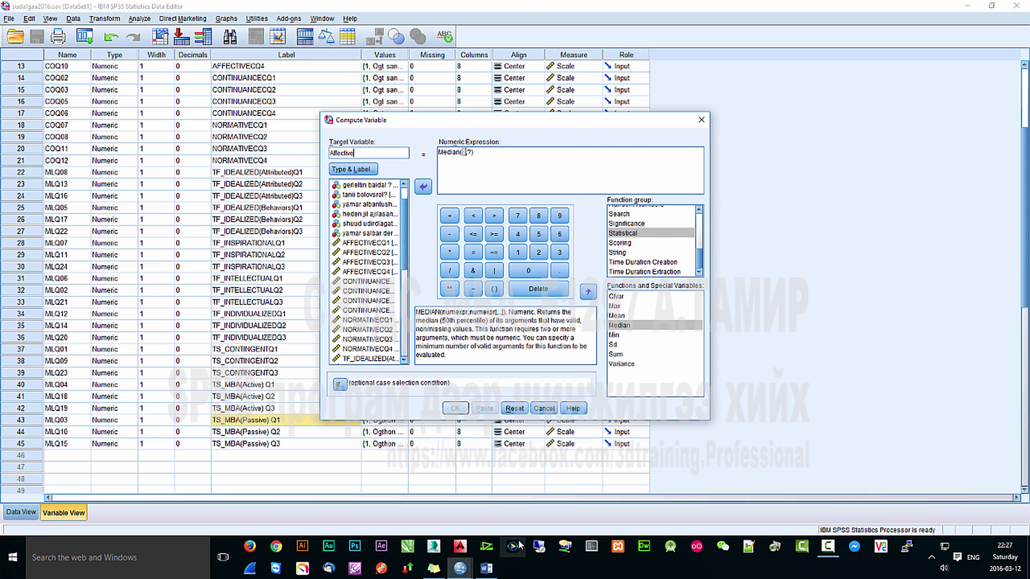
- Check the retained affective items in Word, enter COQ01, COQ09 and COQ10 as the Median arguments in SPSS, and compute the variable
click(486, 568)
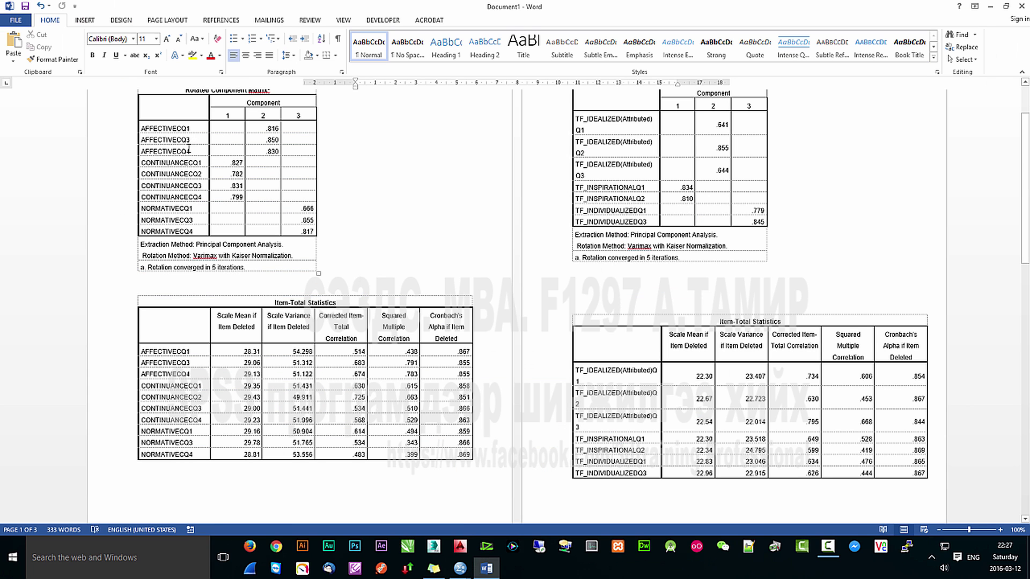
mouse_move(461, 568)
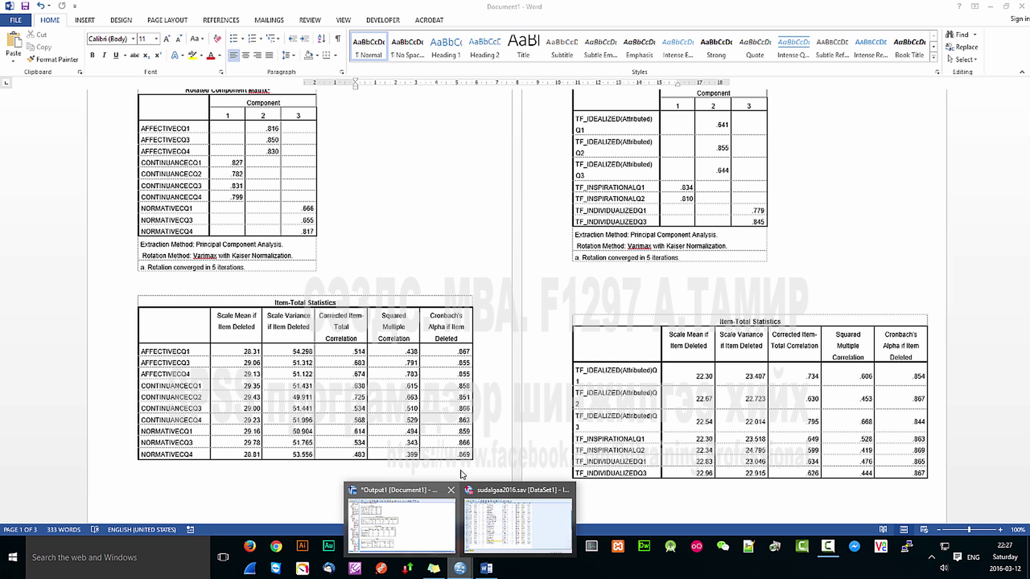
click(504, 521)
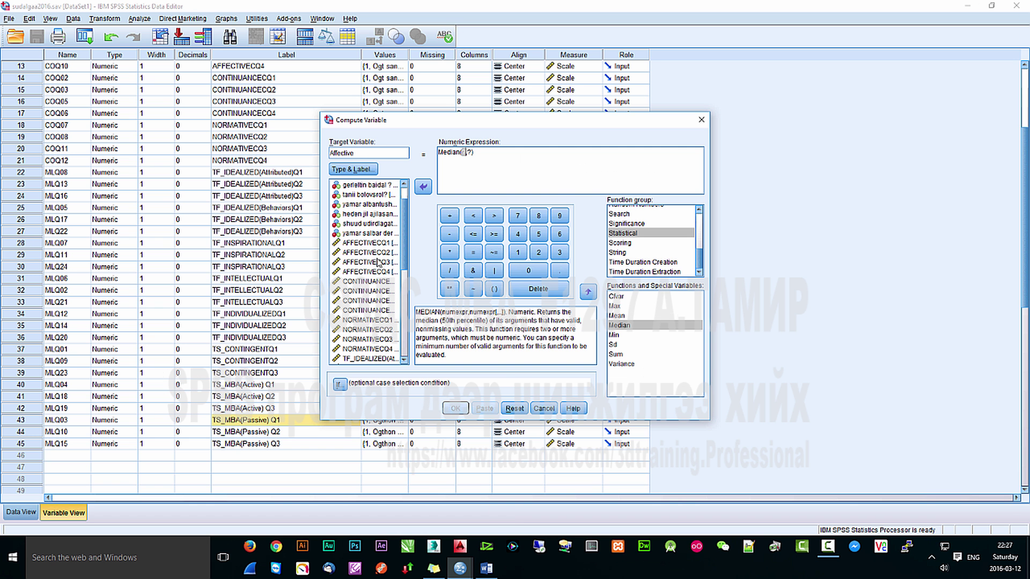
double_click(375, 244)
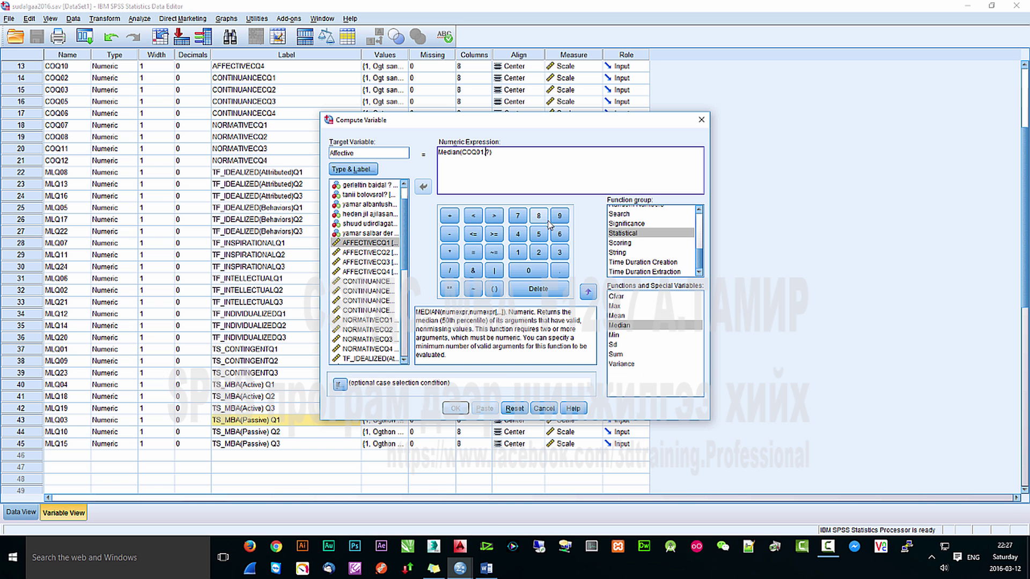
key(Delete)
click(385, 262)
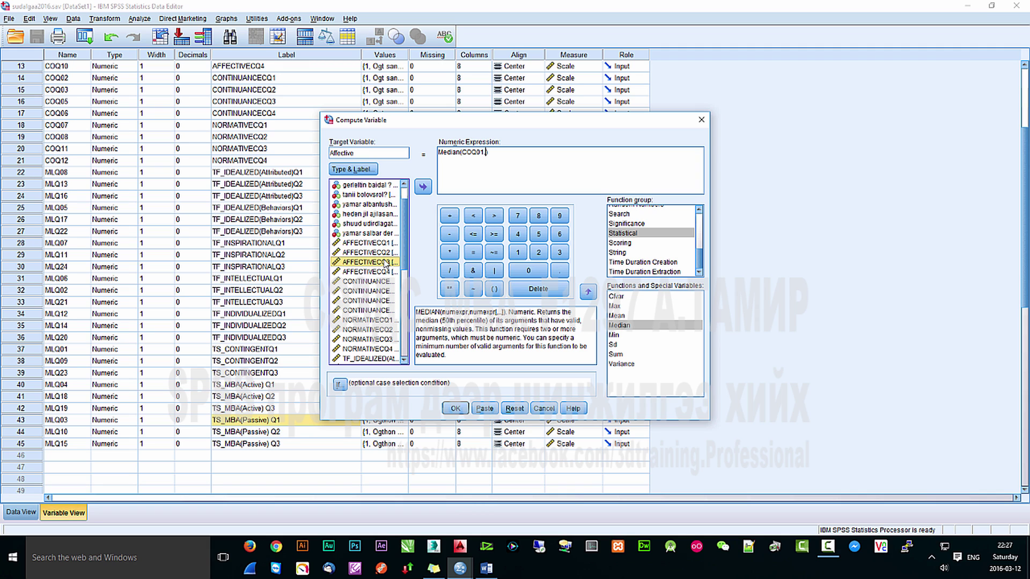
double_click(387, 262)
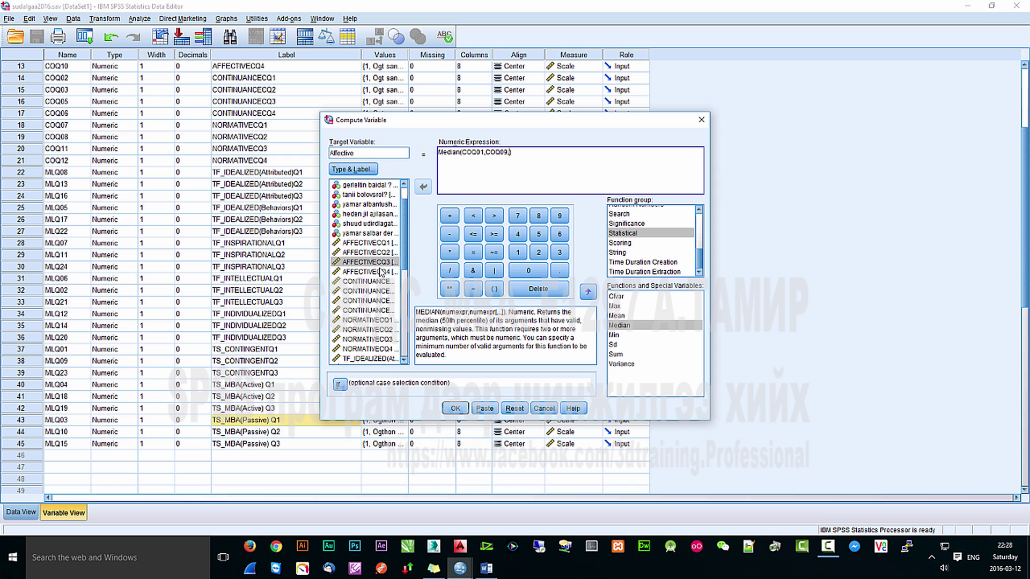
double_click(380, 273)
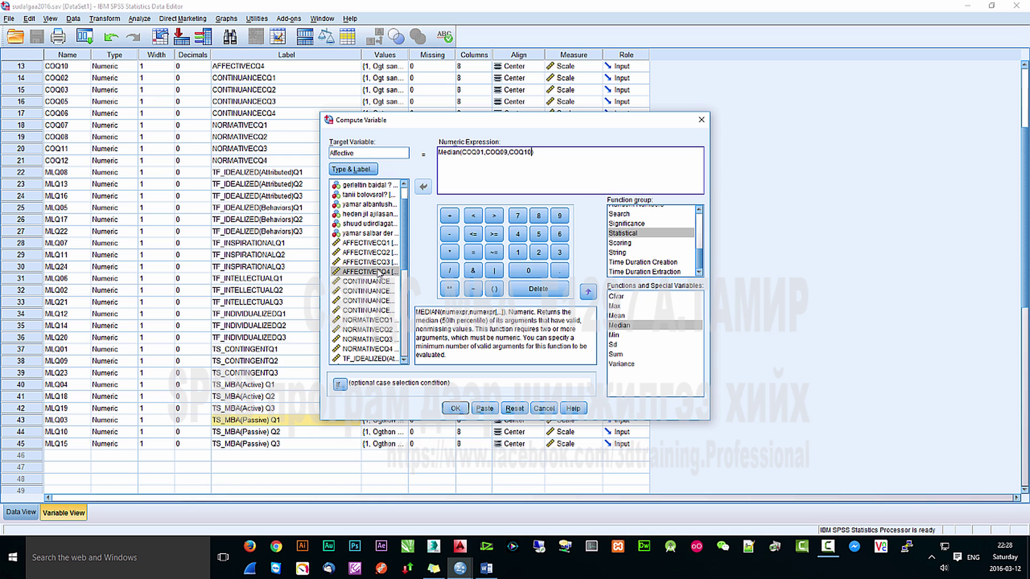
click(456, 408)
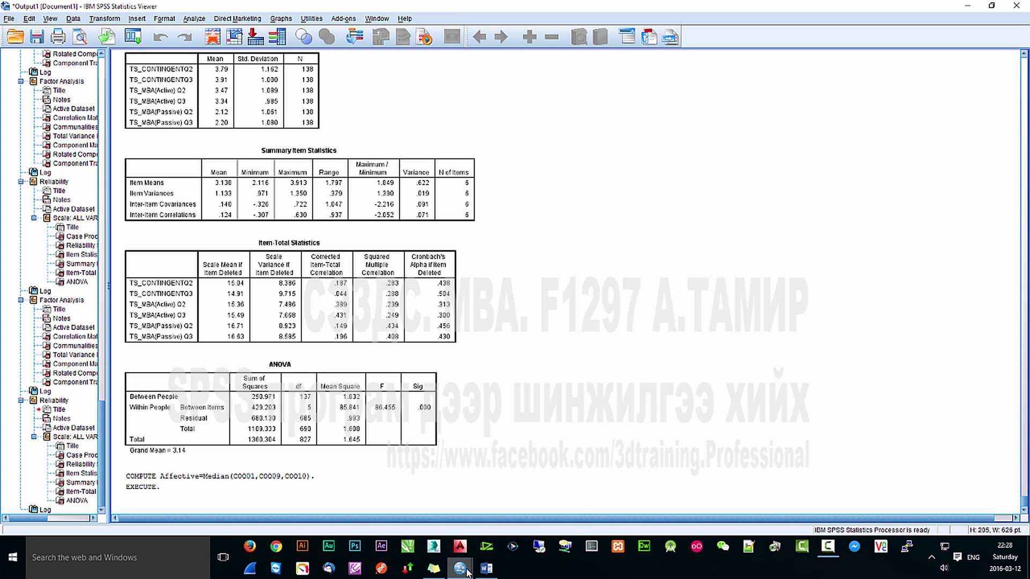
- In the data editor, set the Affective variable to 0 decimals and Center alignment, and inspect its column of case values
mouse_move(459, 568)
click(492, 512)
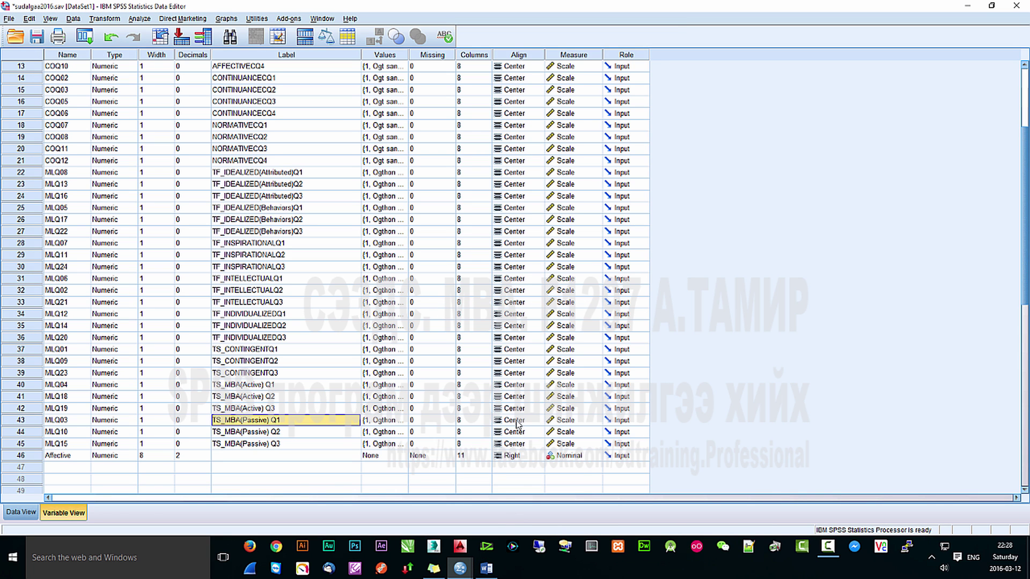
click(182, 454)
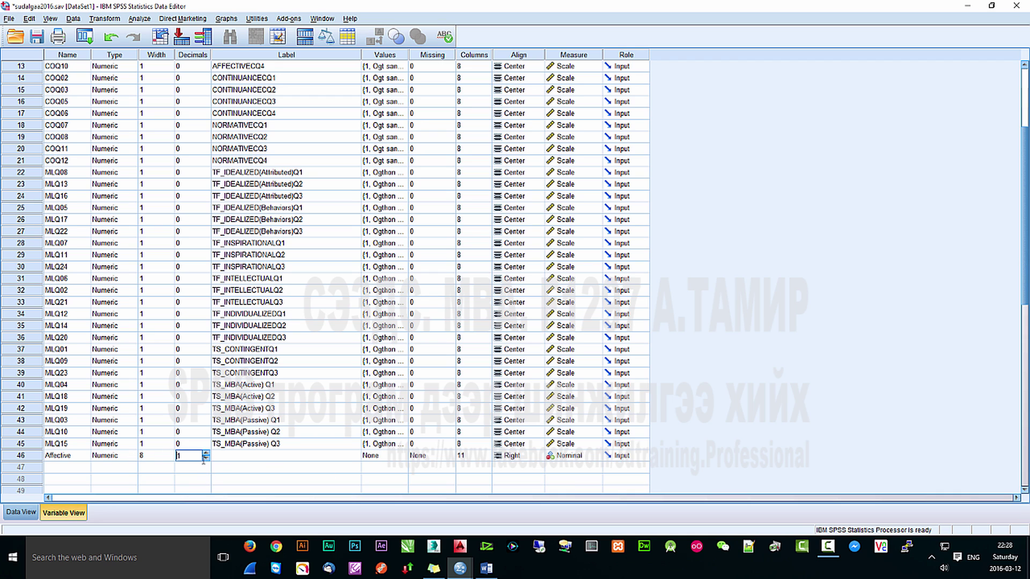
click(234, 457)
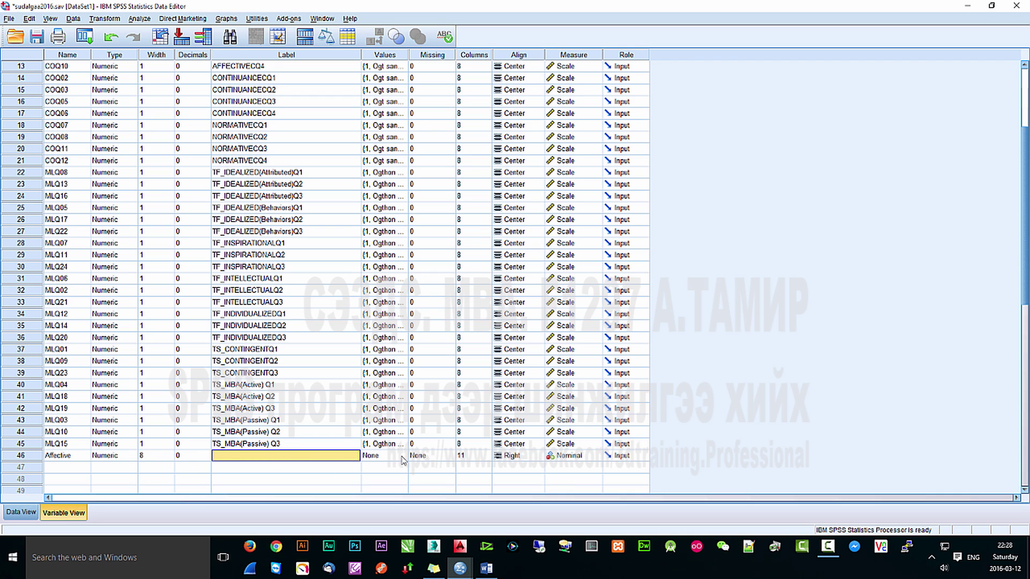
click(523, 456)
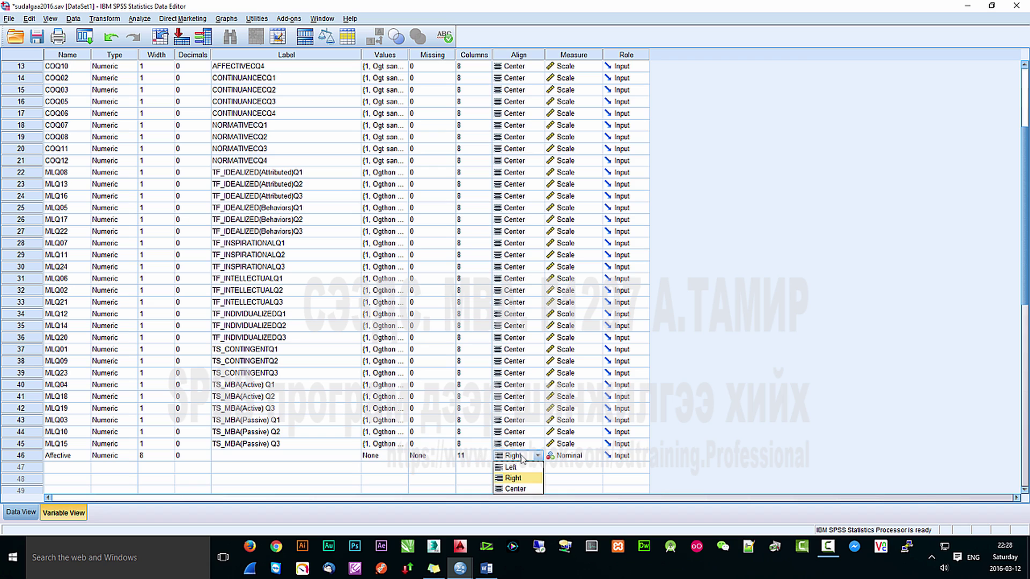
click(518, 490)
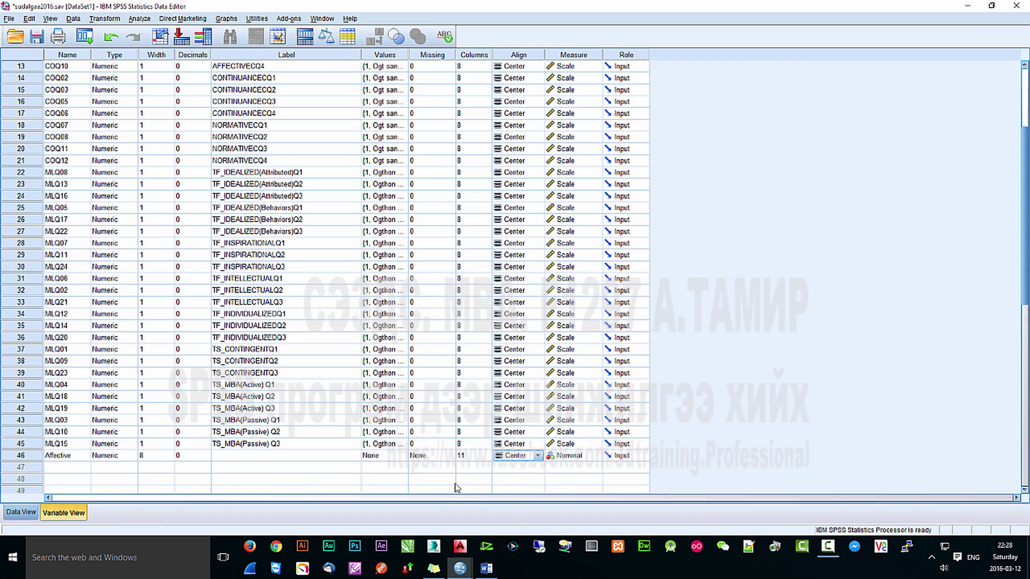
click(21, 512)
drag(407, 499, 909, 509)
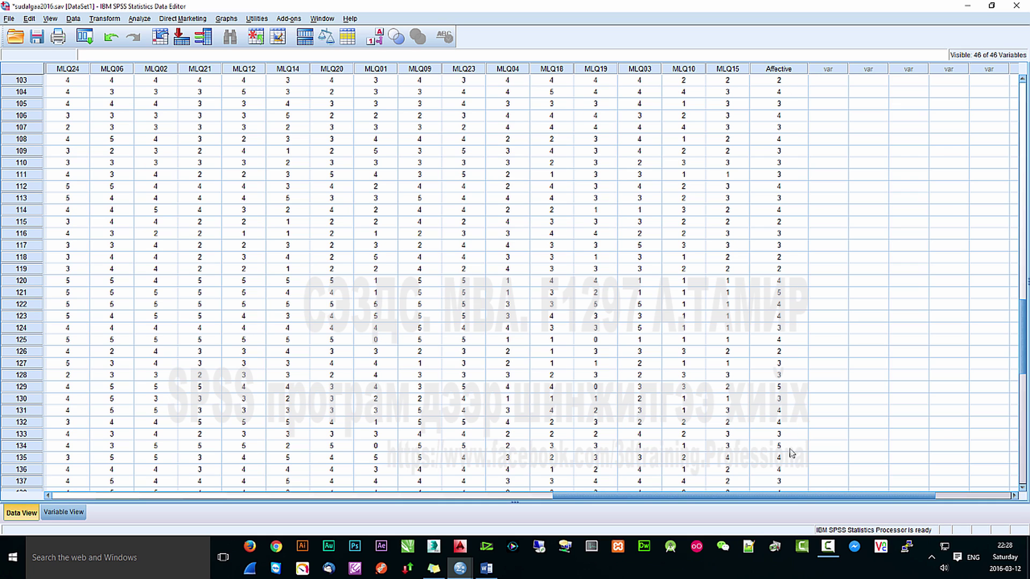
- Set the Affective variable back to 2 decimals and check its column of case values in the data editor
drag(799, 497, 558, 498)
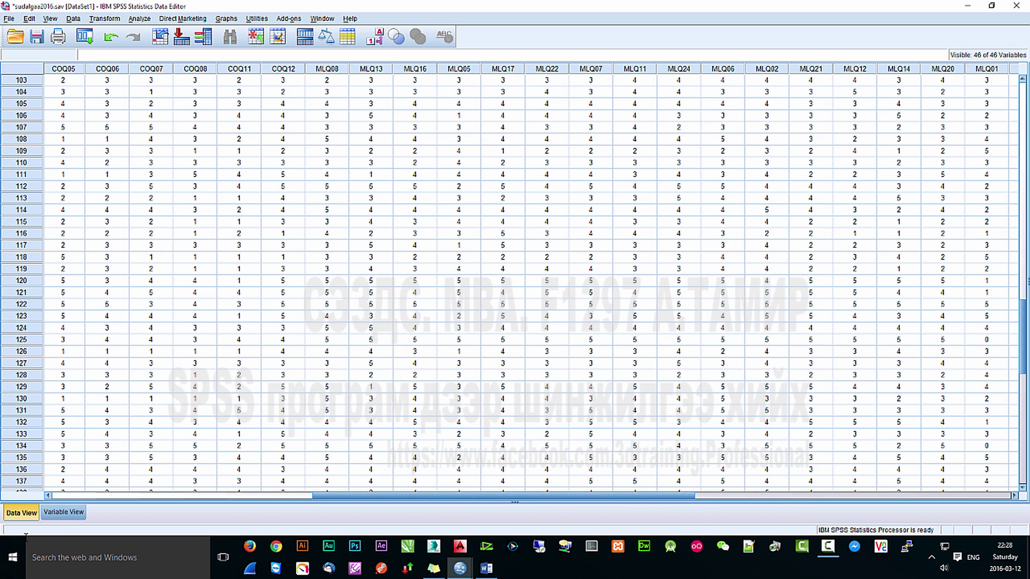
click(60, 512)
click(188, 455)
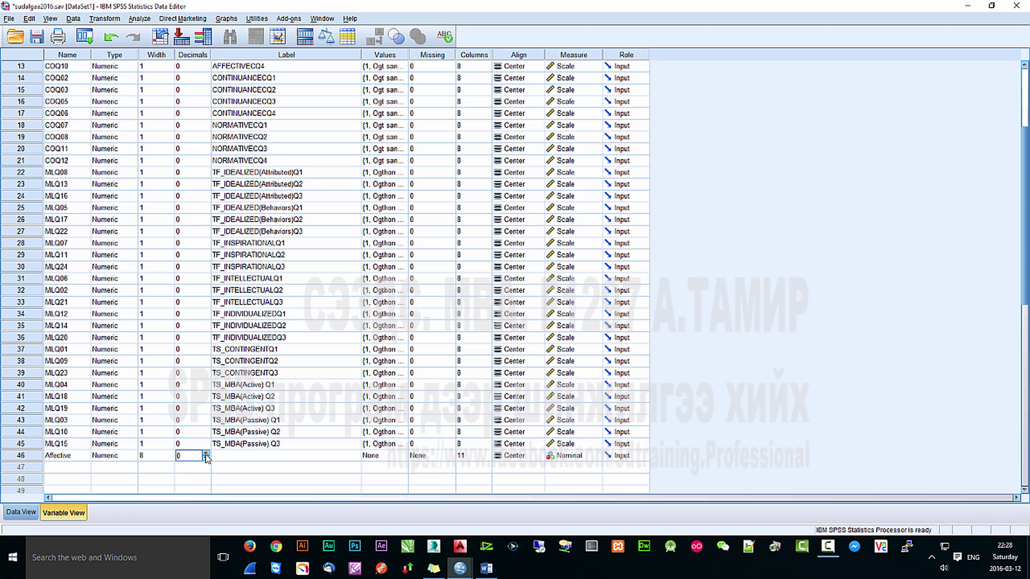
click(21, 512)
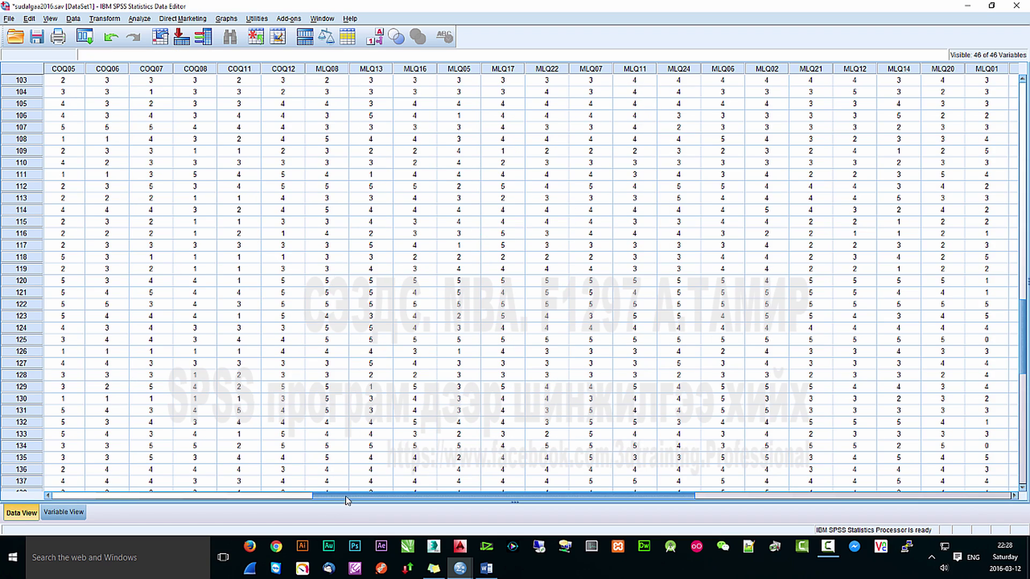
drag(346, 498, 714, 498)
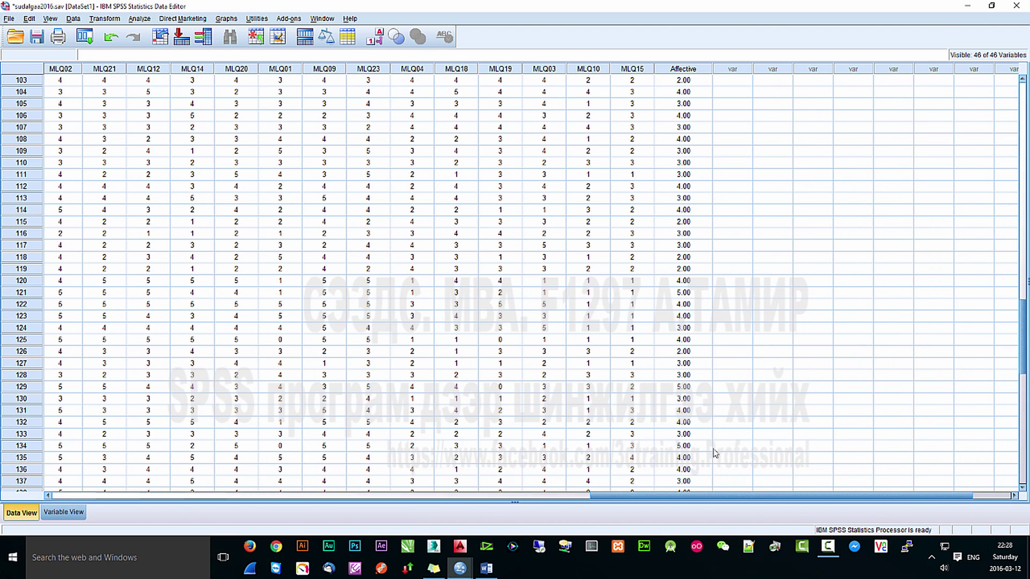
scroll(686, 405, down, 5)
scroll(682, 397, up, 15)
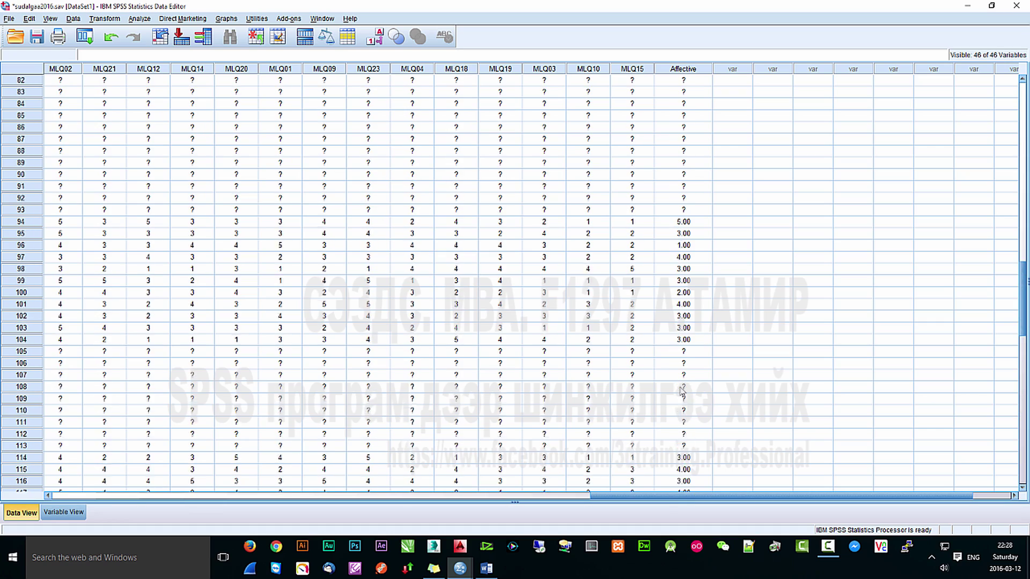
drag(665, 498, 126, 499)
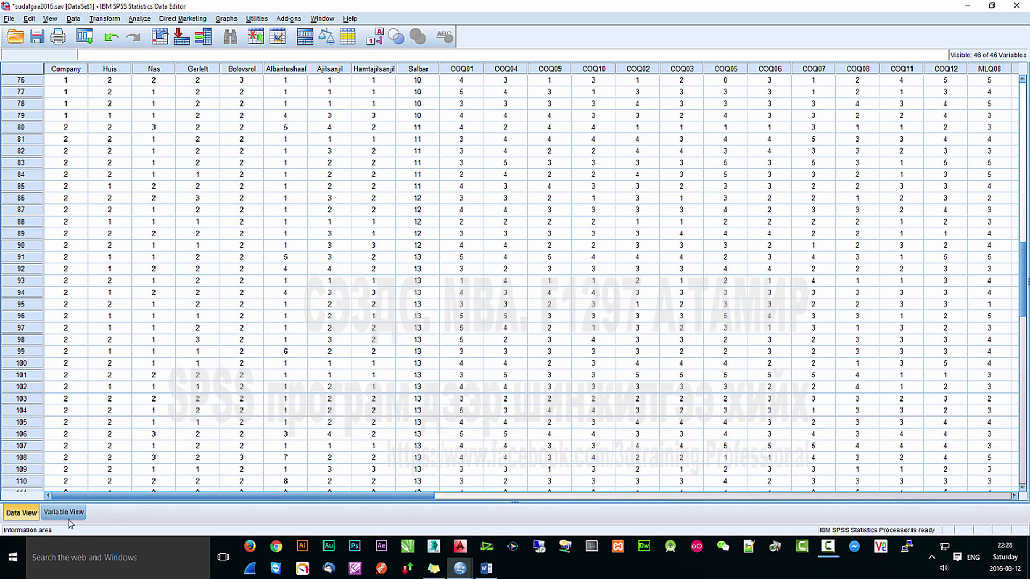
- Reopen Compute Variable and replace the target variable name with CONTINUANCE, copied from the rotated component matrix in Word
click(139, 19)
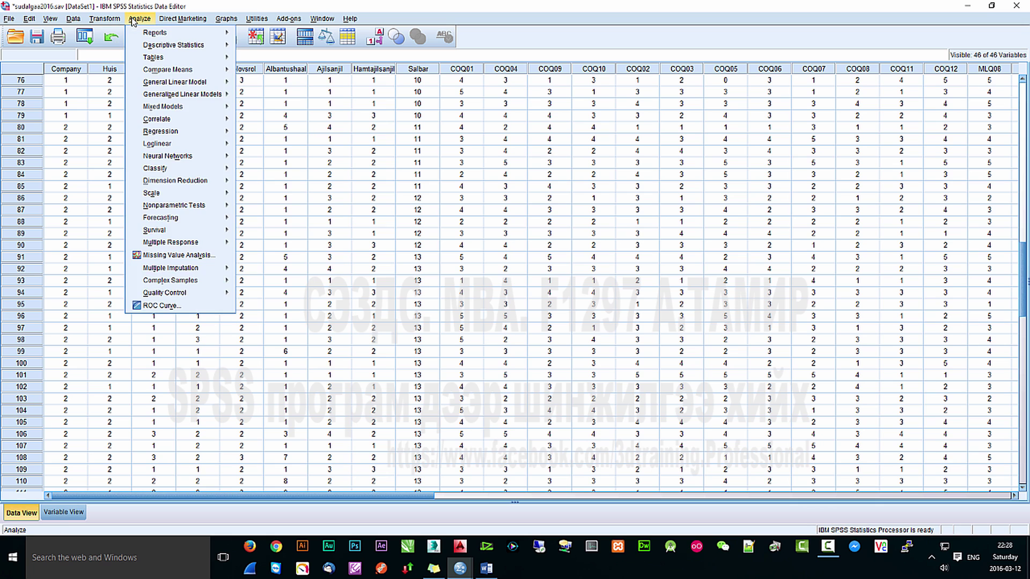
click(119, 34)
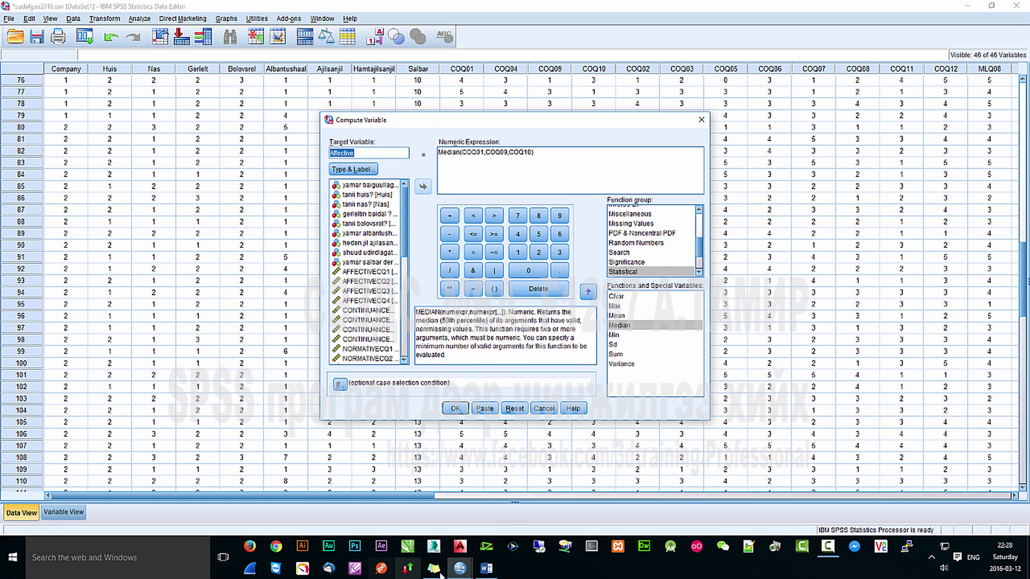
click(485, 569)
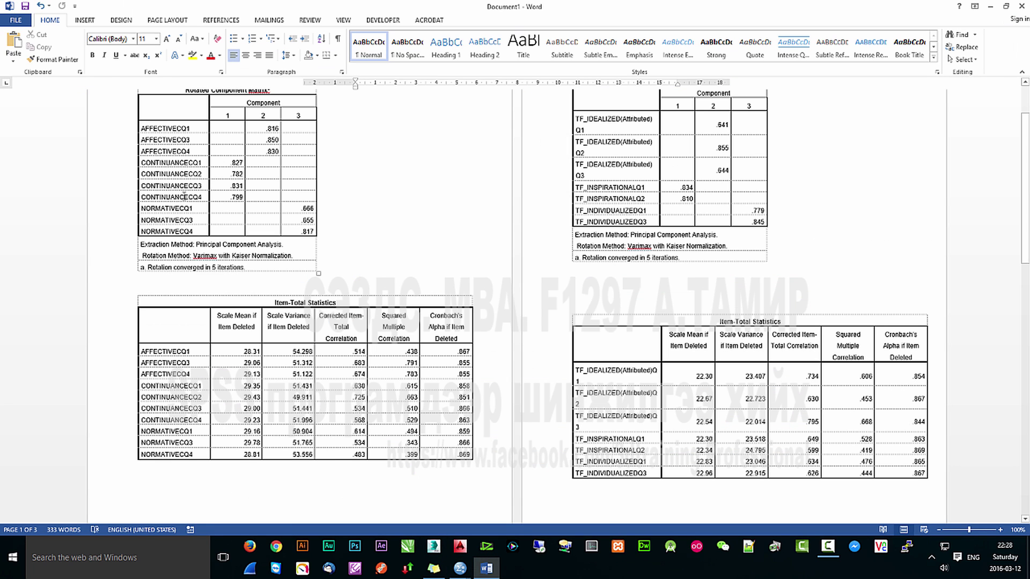
drag(141, 162, 185, 163)
key(ctrl+c)
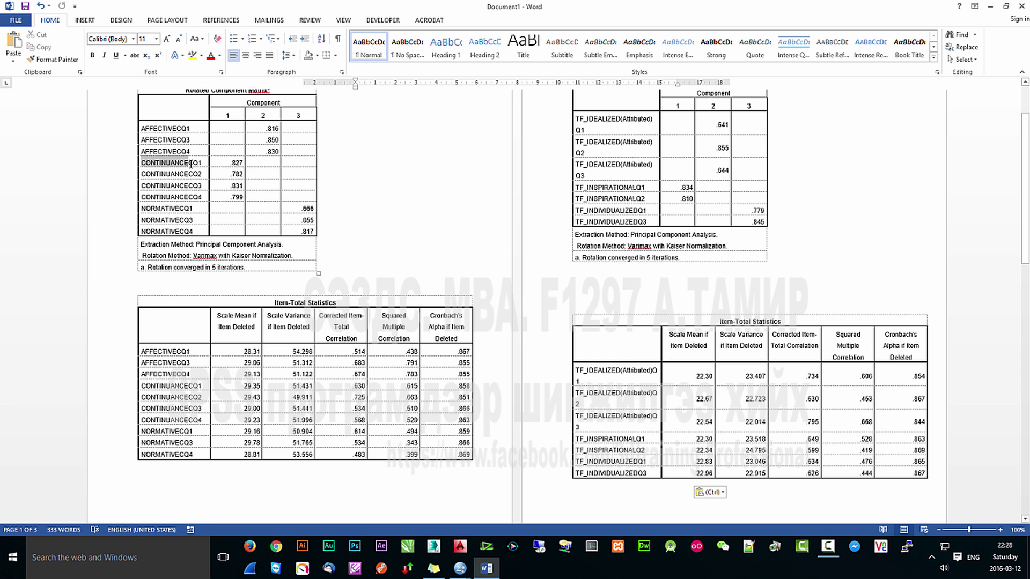
mouse_move(460, 567)
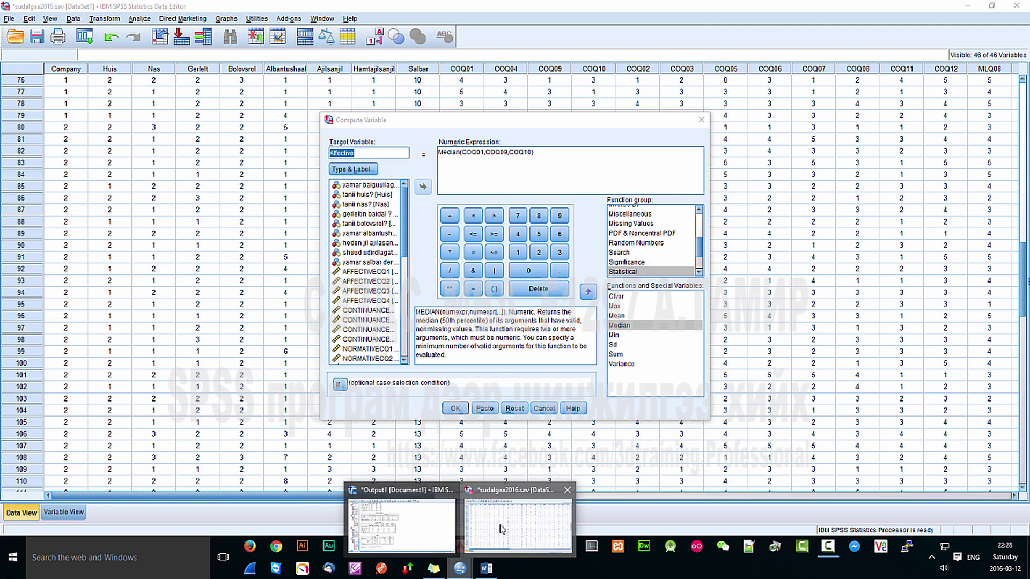
click(502, 529)
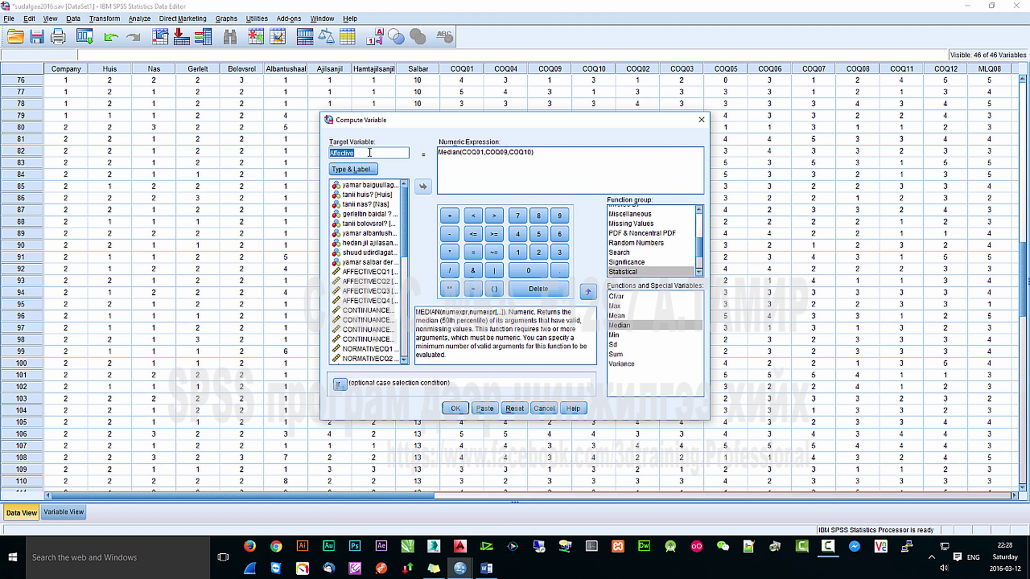
key(ctrl+v)
drag(390, 154, 307, 153)
- Replace the Median arguments with the continuance items COQ02, COQ03, COQ05 and COQ06, and compute the CONTINUANCE variable
double_click(471, 154)
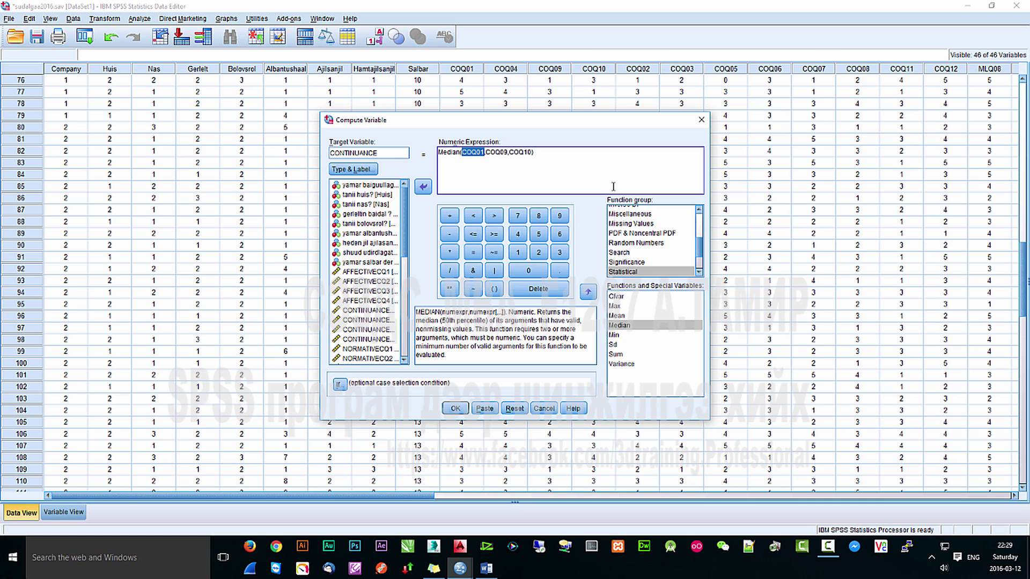
key(Delete)
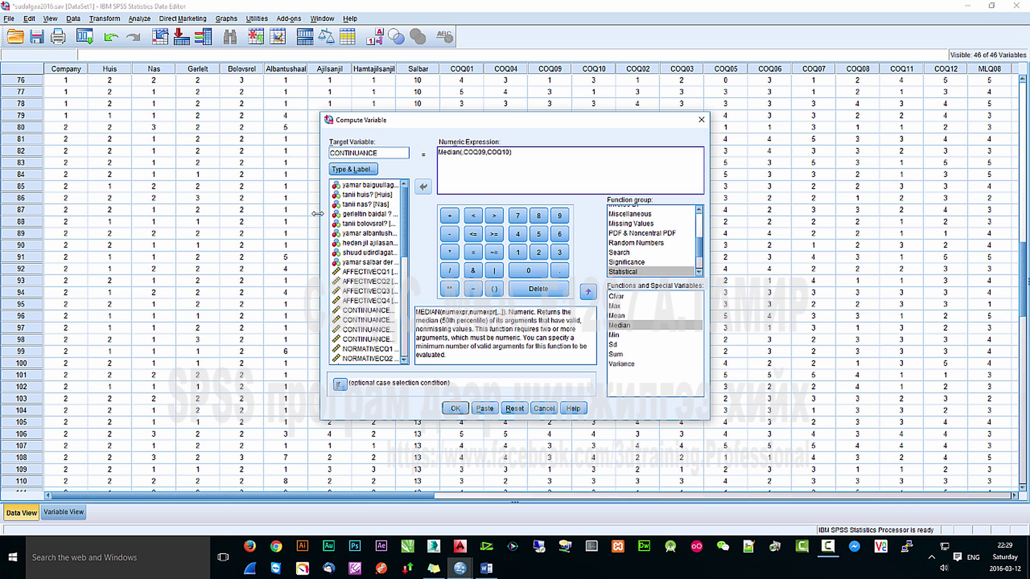
double_click(366, 310)
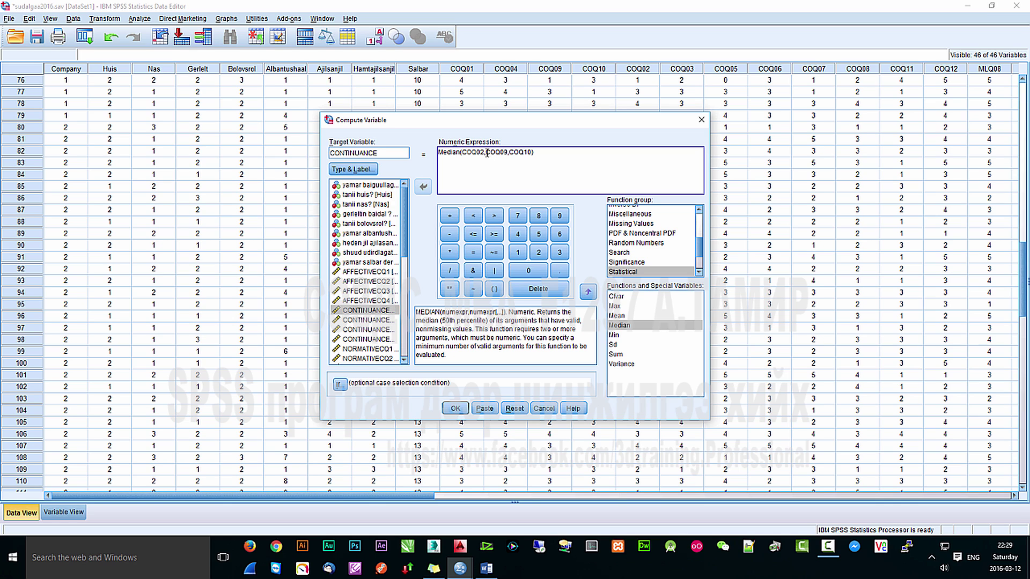
drag(485, 153, 504, 153)
double_click(369, 321)
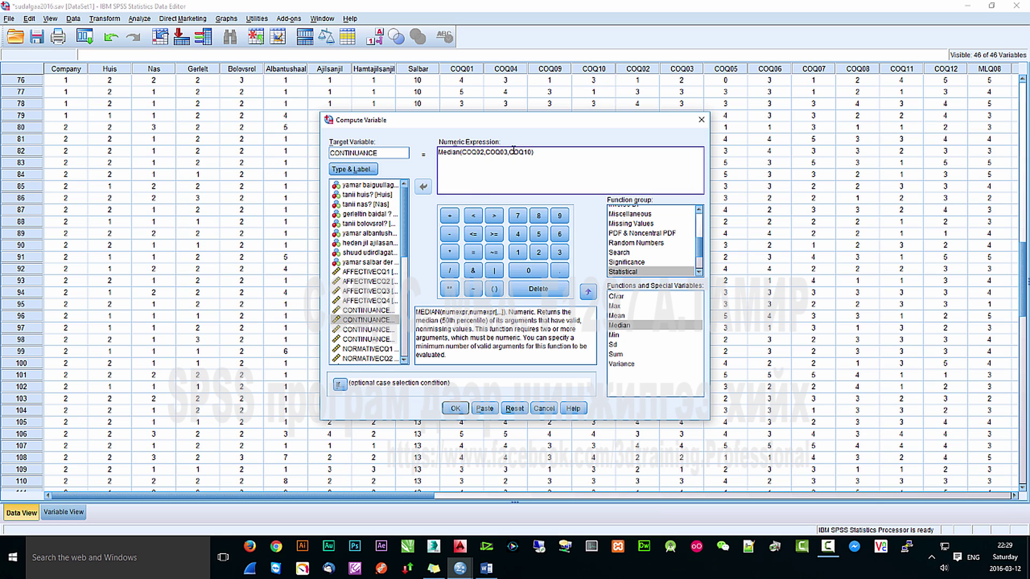
drag(518, 154, 532, 154)
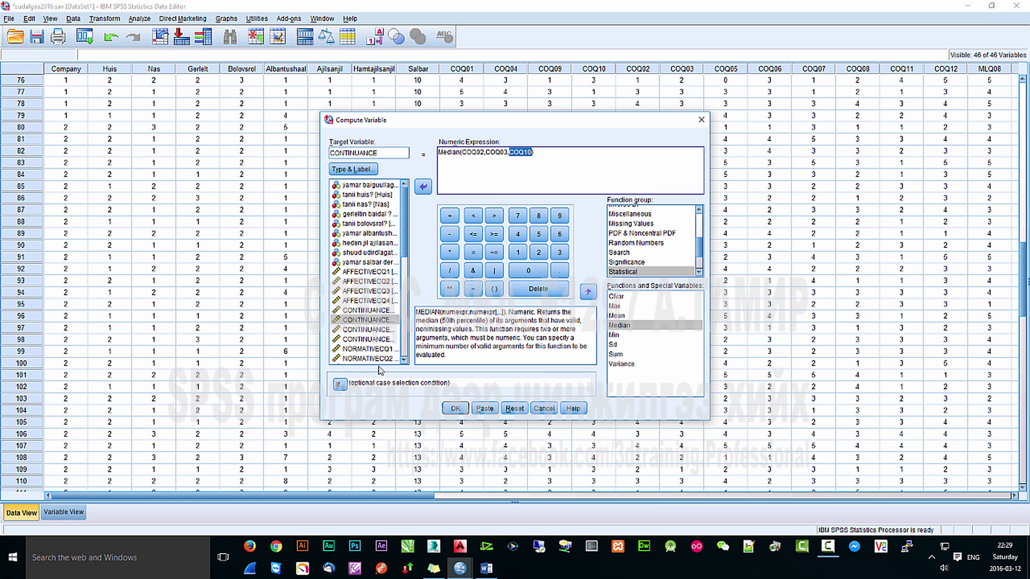
double_click(370, 330)
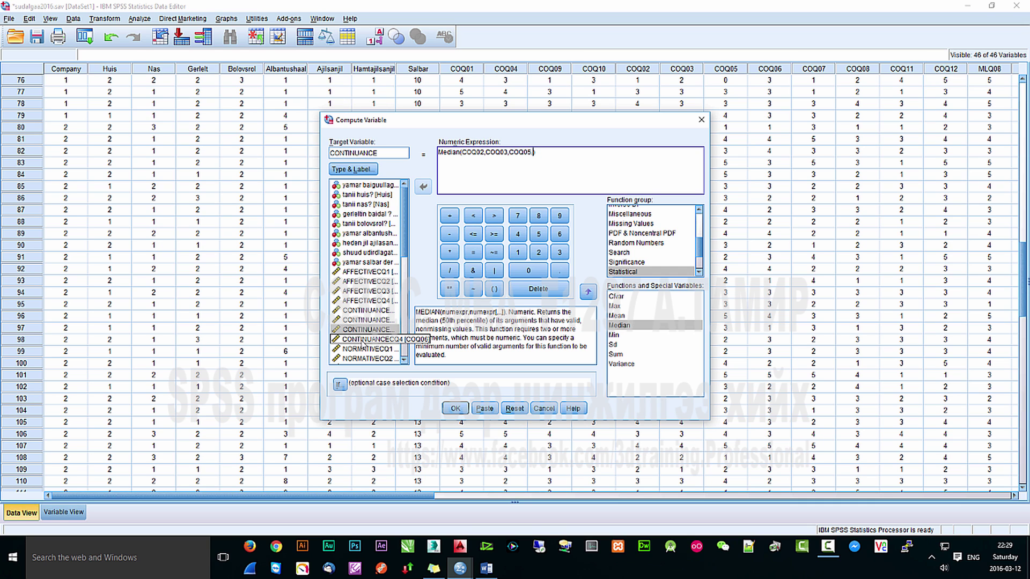
double_click(363, 338)
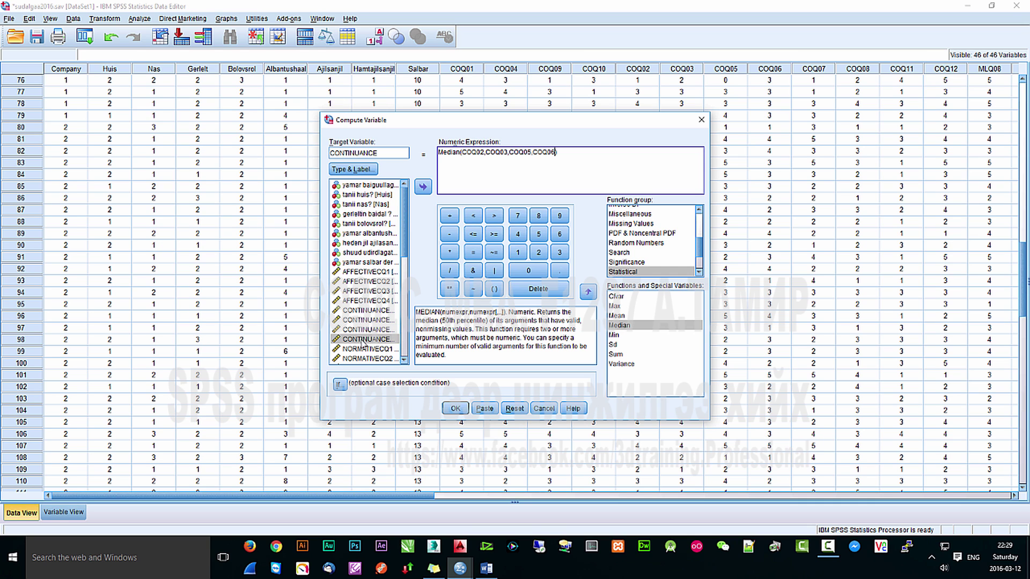
click(455, 408)
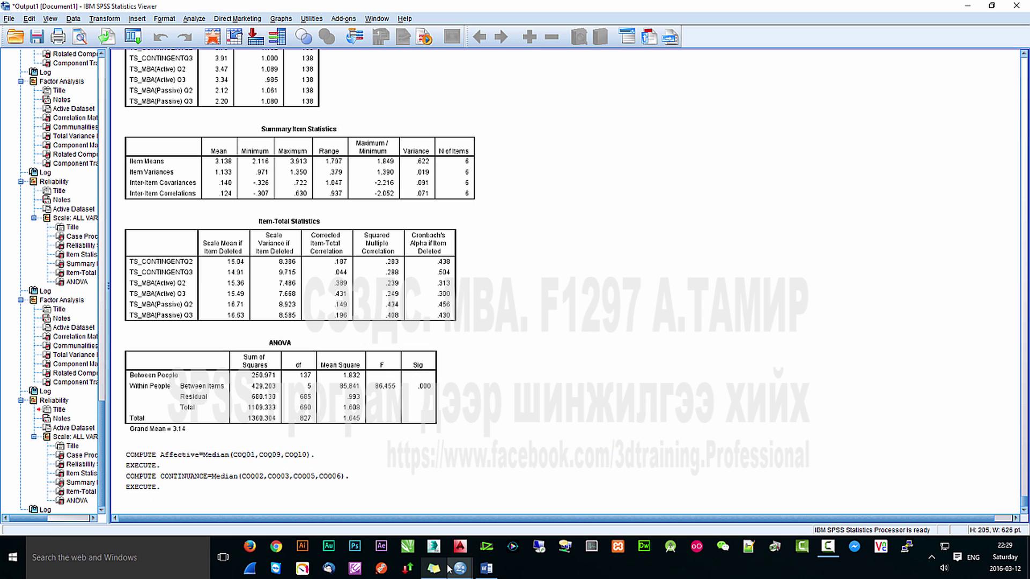
- Reopen Compute Variable from the data editor, check the normative items in Word, and set the target variable to NORMATIVE
mouse_move(467, 571)
click(518, 527)
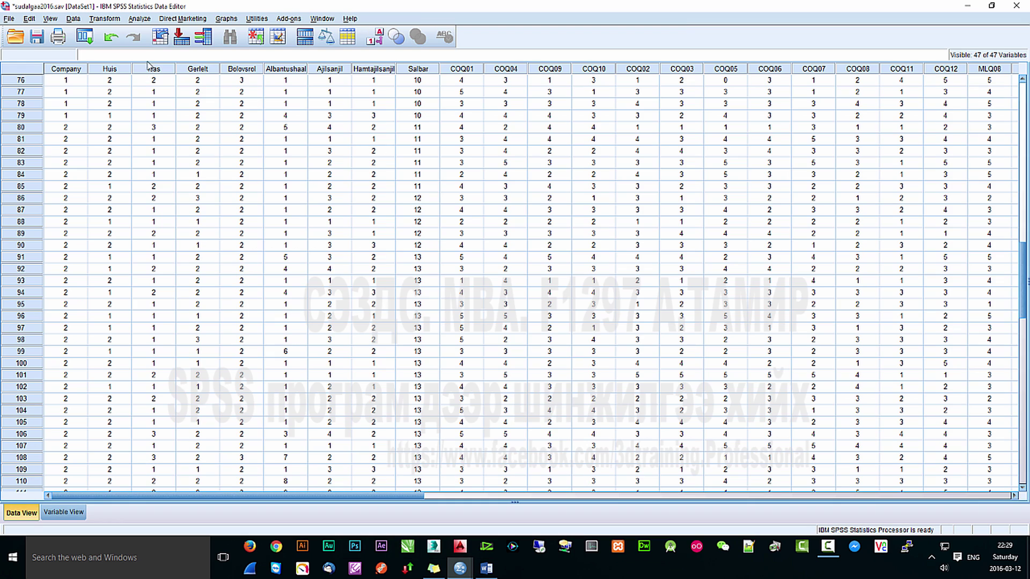
click(106, 19)
click(115, 33)
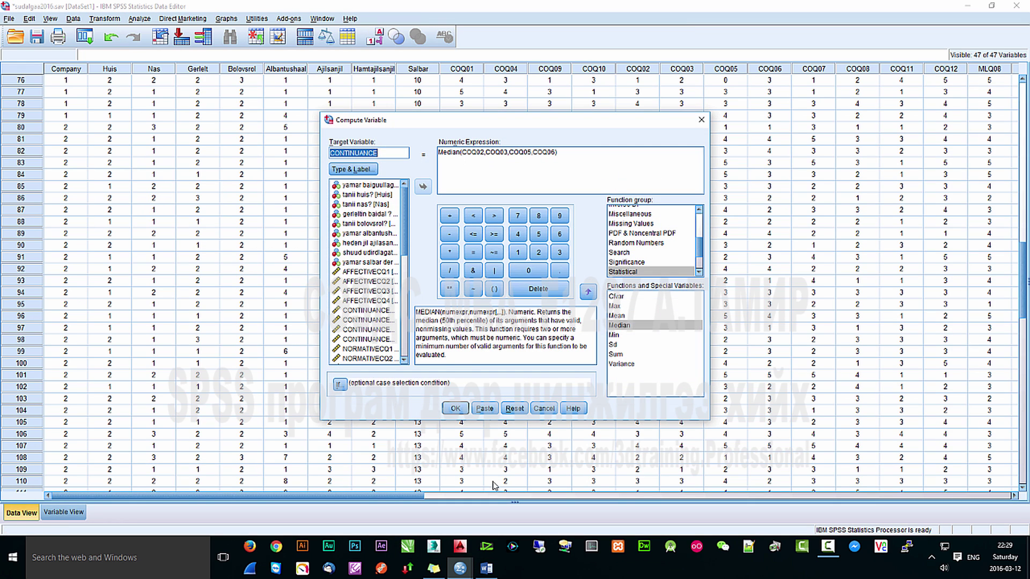
click(486, 568)
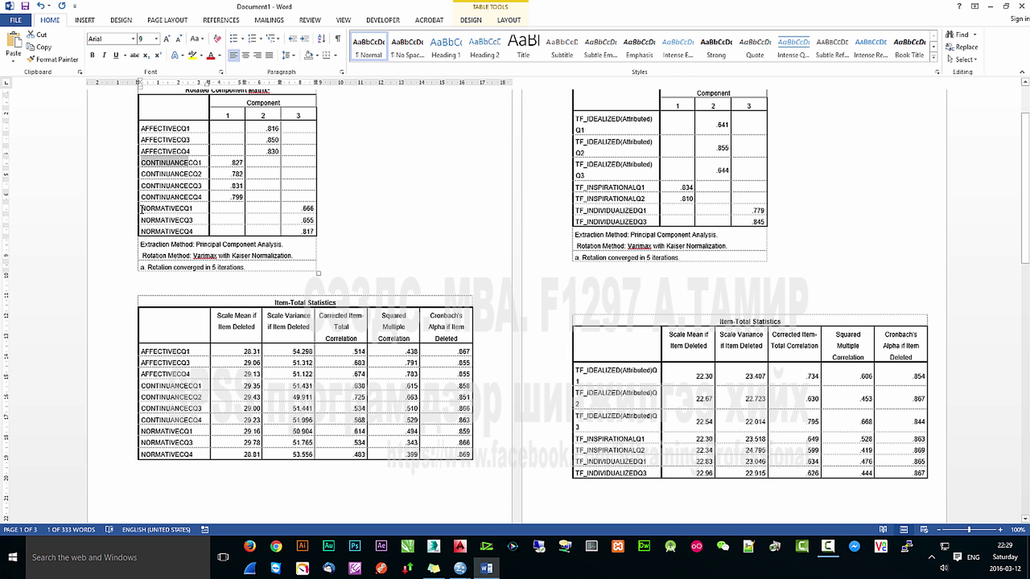
drag(142, 209, 183, 209)
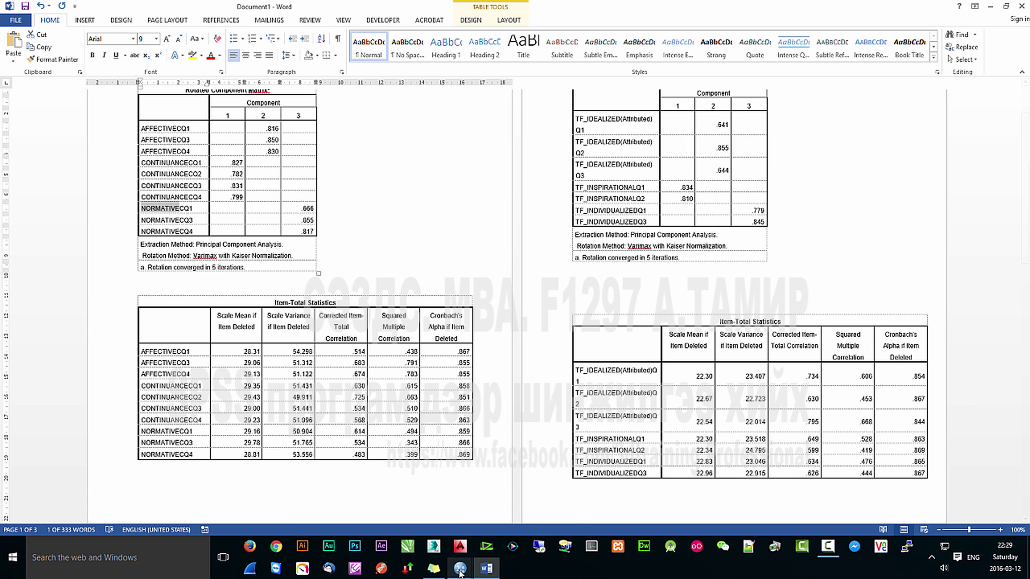
mouse_move(460, 568)
click(692, 530)
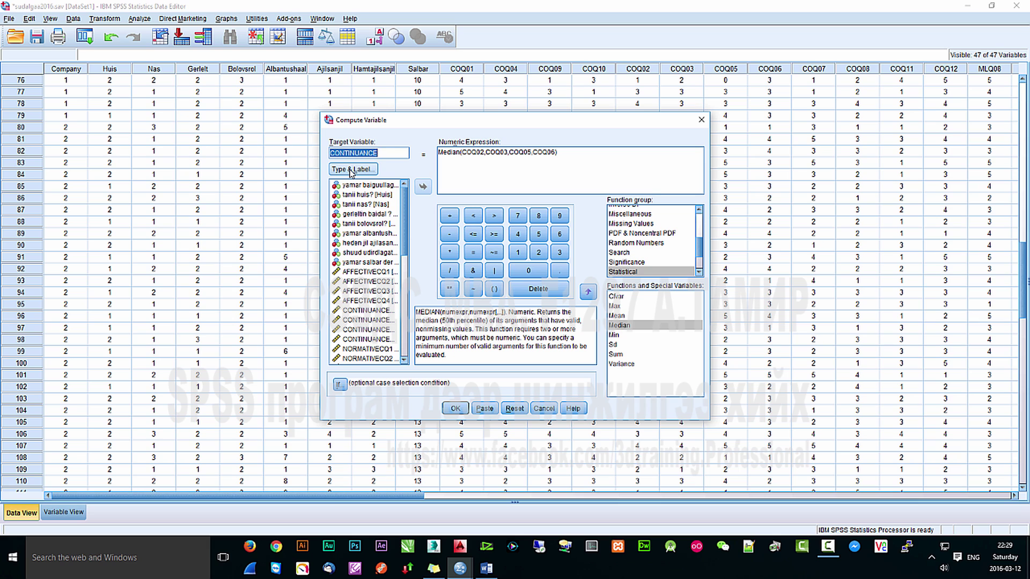
text(NORMATIVE)
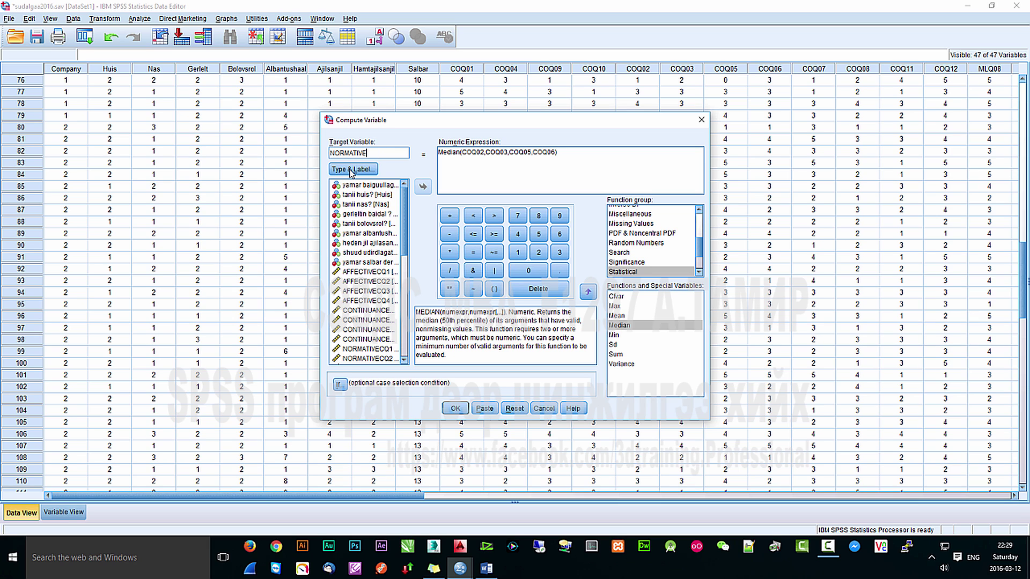
- Replace the Median arguments with COQ07, COQ11 and COQ12, remove the leftover COQ06, and compute the NORMATIVE variable
double_click(467, 152)
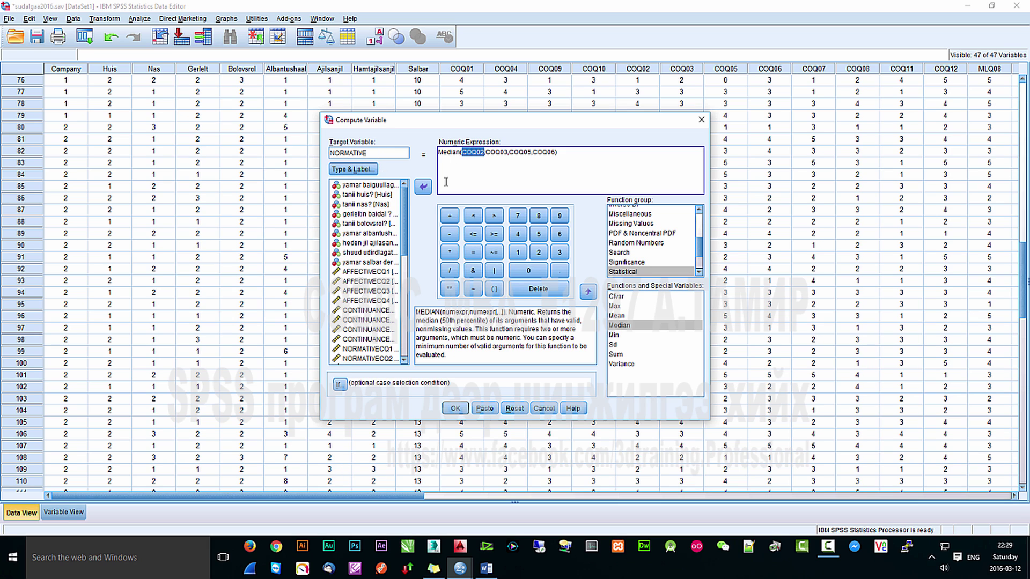
scroll(370, 268, down, 3)
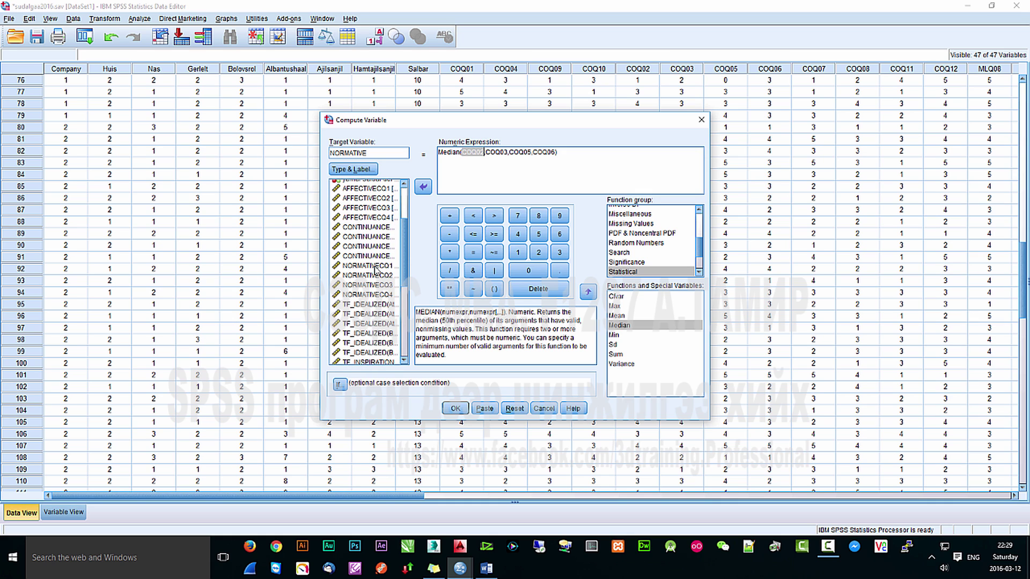
double_click(390, 265)
double_click(493, 152)
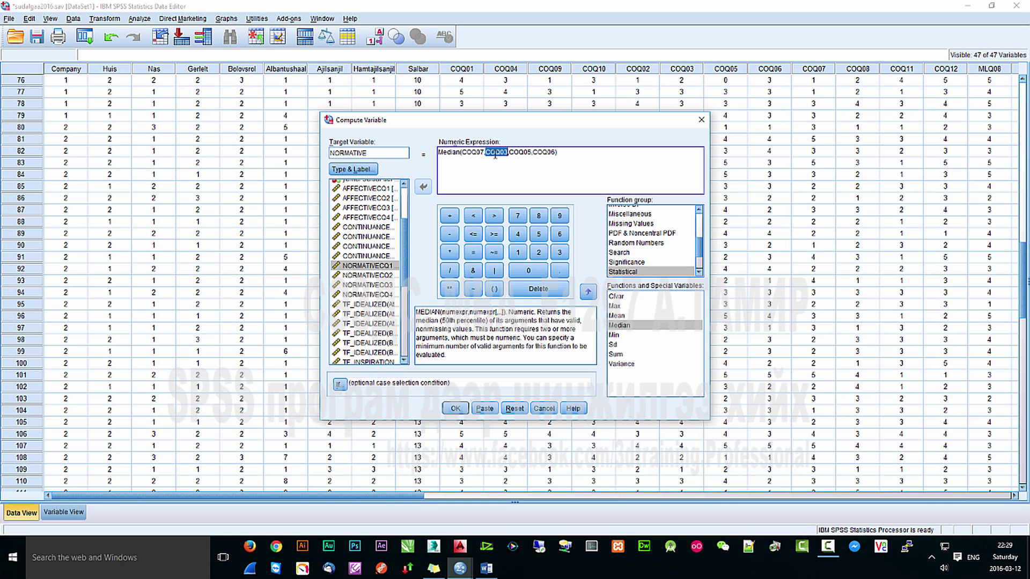
double_click(384, 286)
double_click(520, 153)
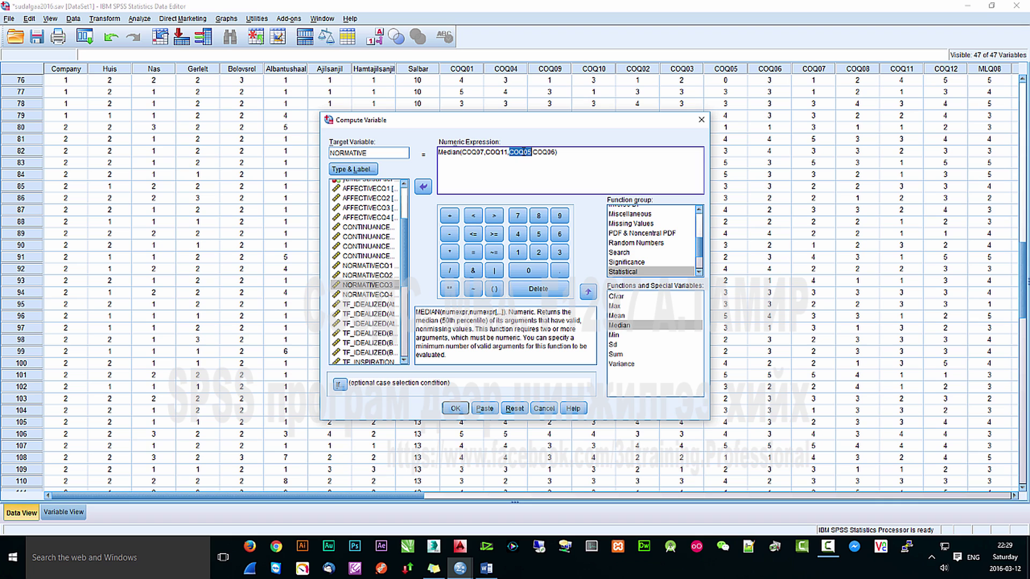
double_click(382, 296)
key(Delete)
key(Delete)
key(Delete)
key(Delete)
key(Delete)
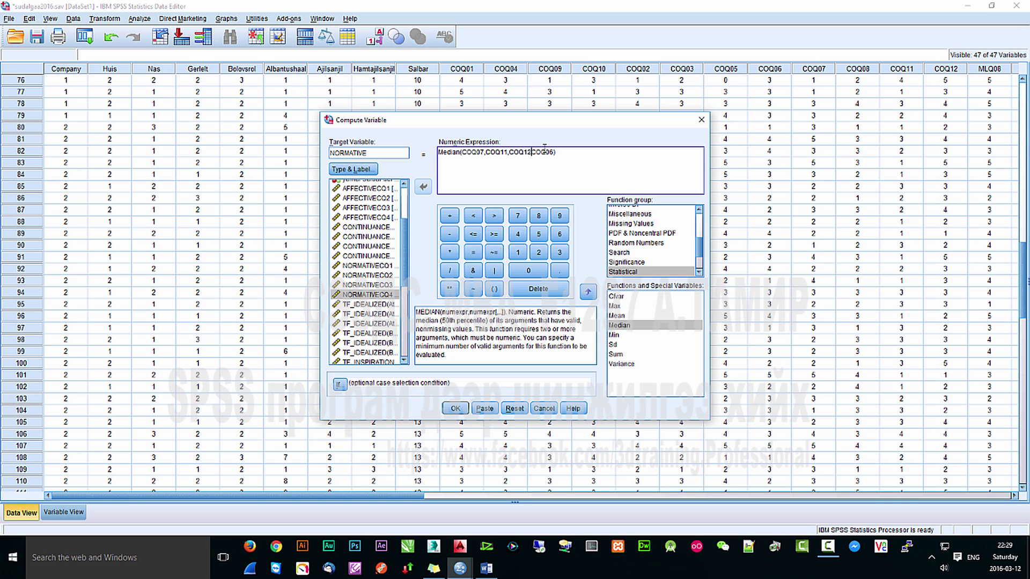
click(455, 408)
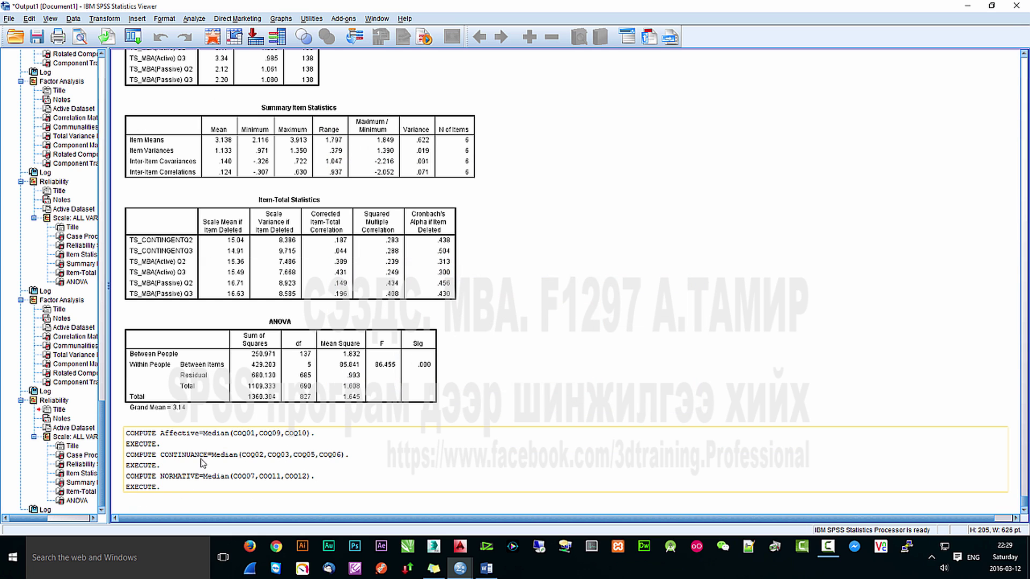
- Return to the data editor and inspect the case values of the computed Affective, CONTINUANCE and NORMATIVE variables
click(459, 568)
click(482, 547)
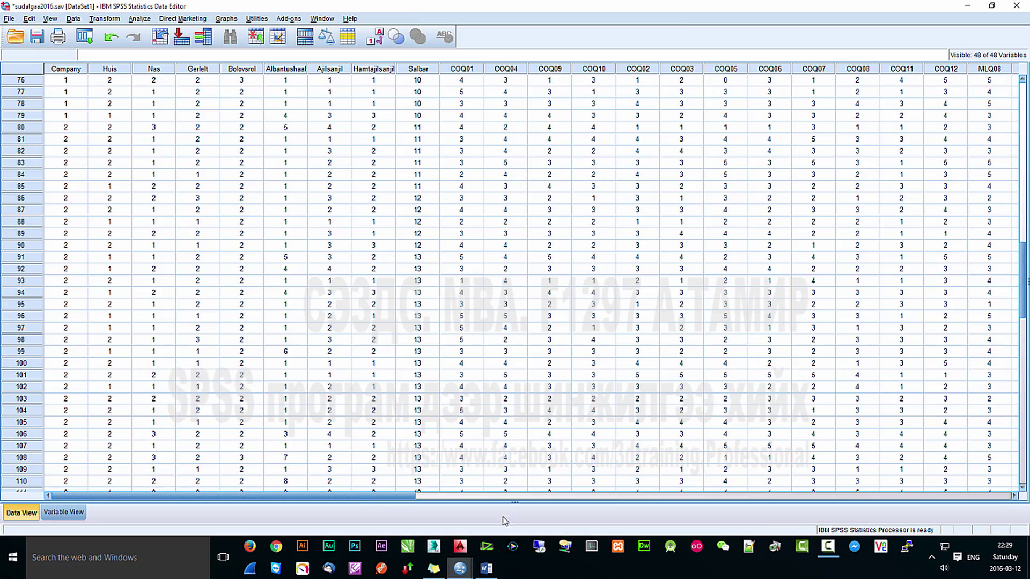
scroll(297, 426, down, 3)
scroll(294, 429, up, 2)
drag(295, 496, 809, 508)
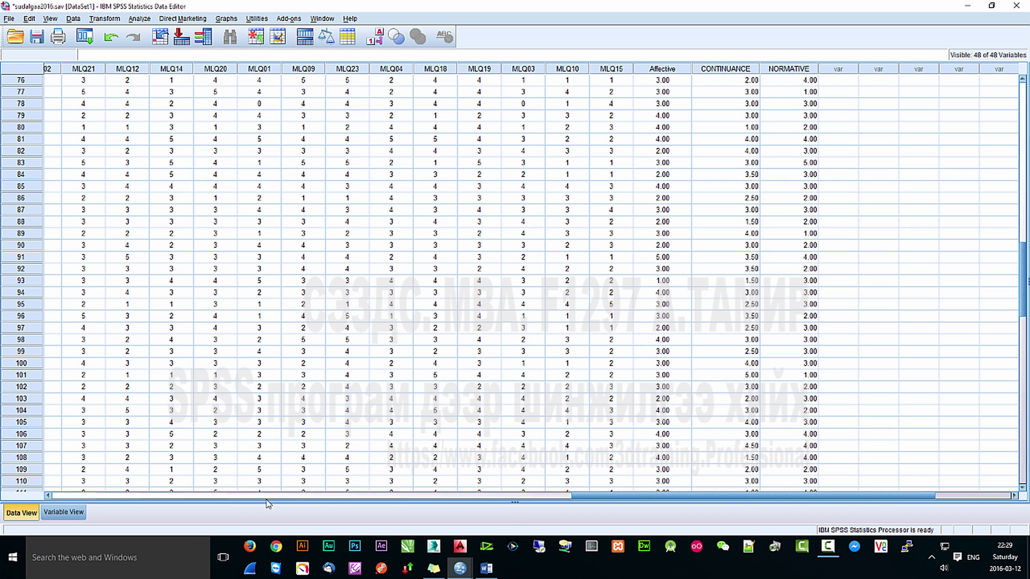
click(74, 512)
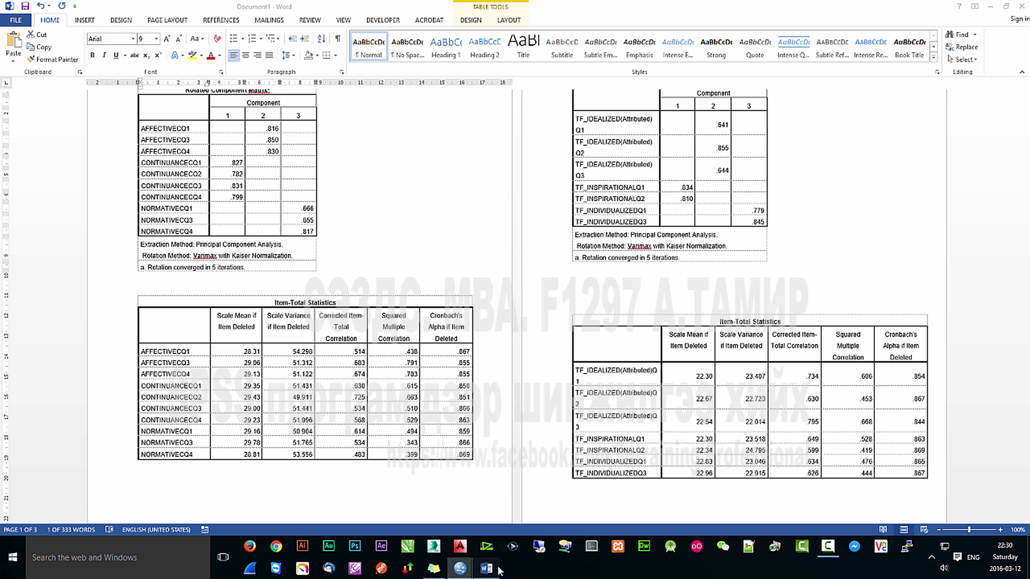
- Review the retained items in the Word rotated component matrices, and reopen Compute Variable from the SPSS output viewer
click(487, 567)
scroll(689, 204, up, 2)
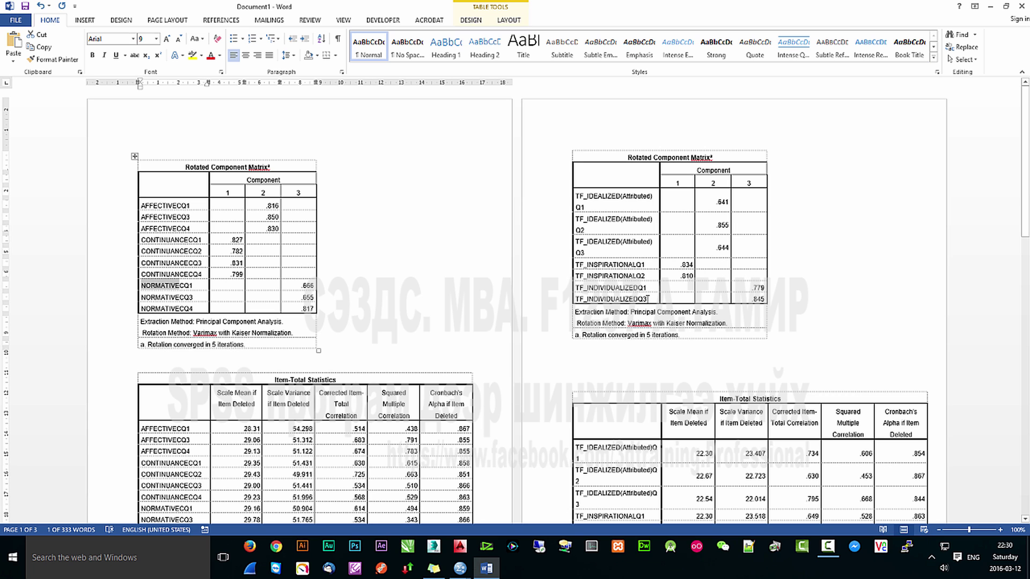
mouse_move(459, 568)
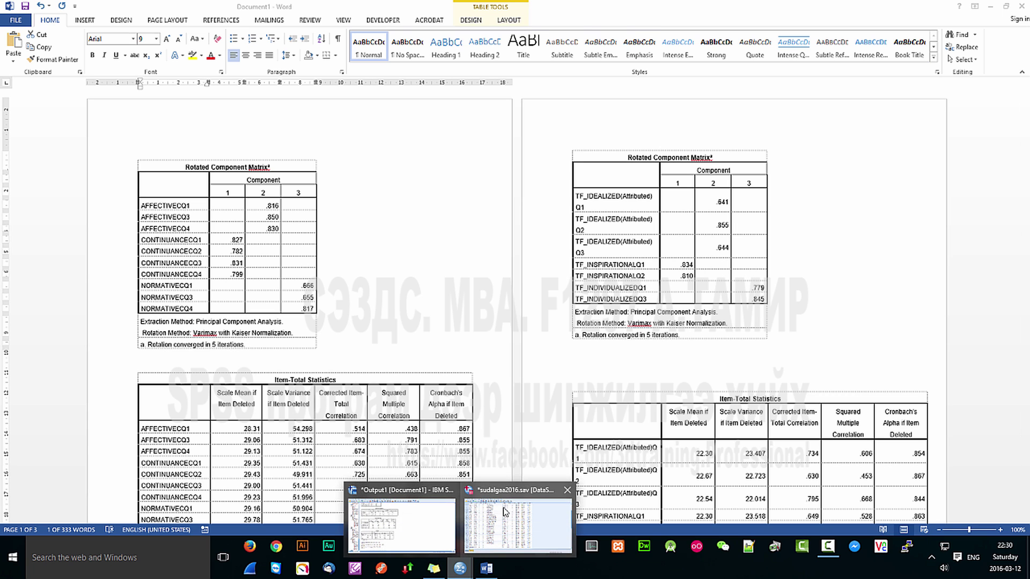
click(410, 520)
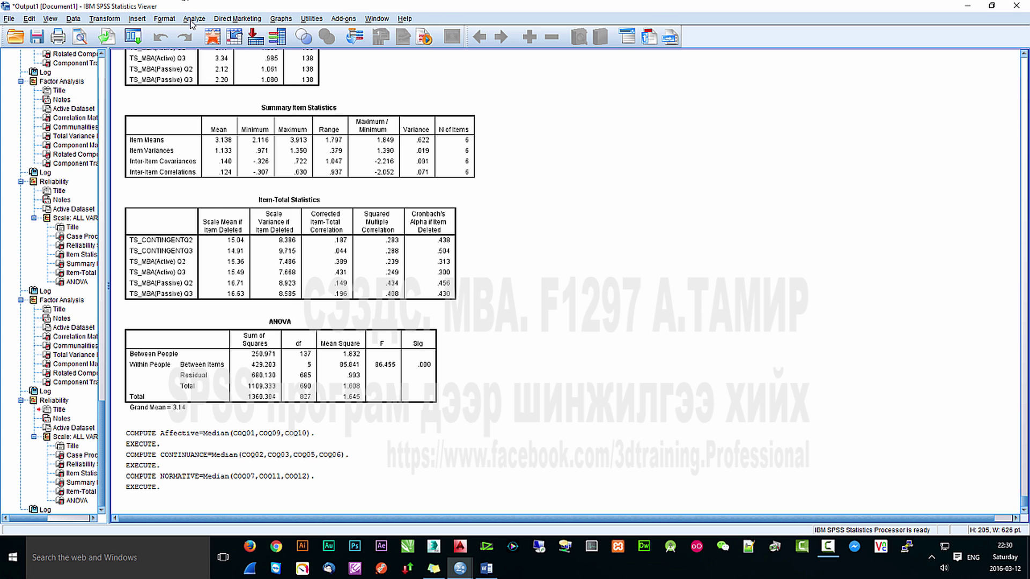
click(193, 20)
mouse_move(159, 20)
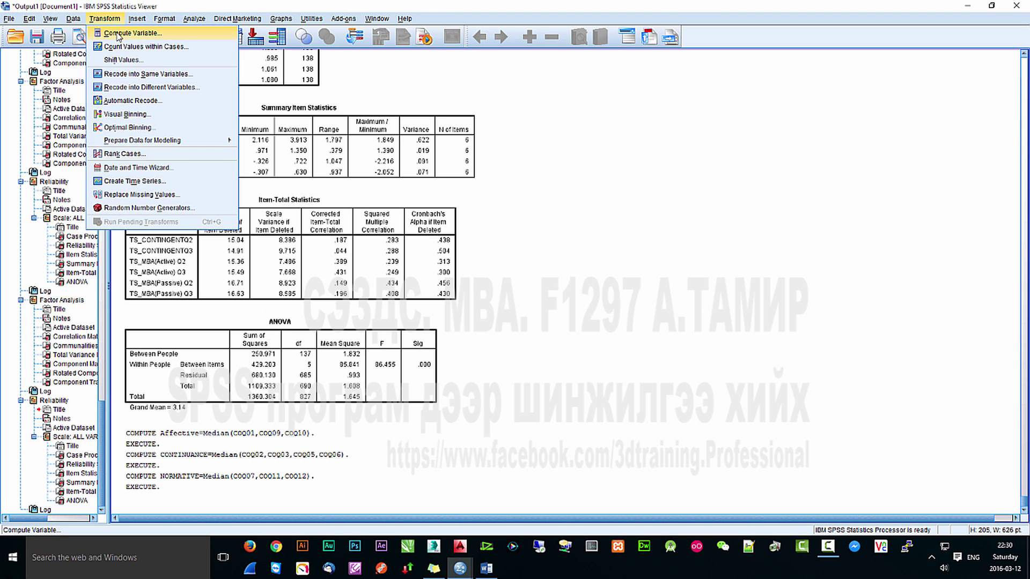
click(119, 33)
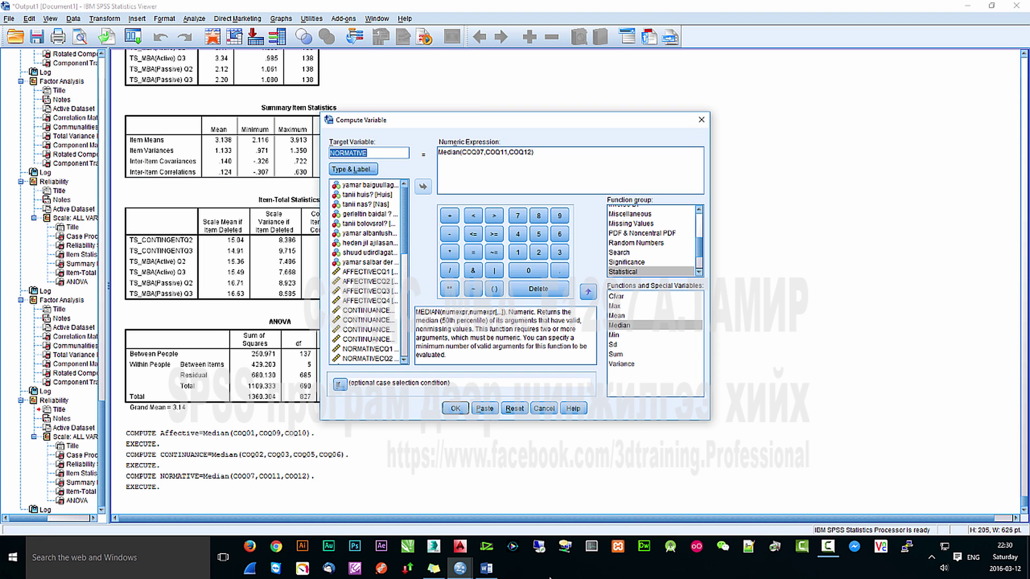
- Copy the TF_IDEALIZED(Attributed) item name without its question number from the Word matrix, and enter it as the Compute Variable target
click(487, 568)
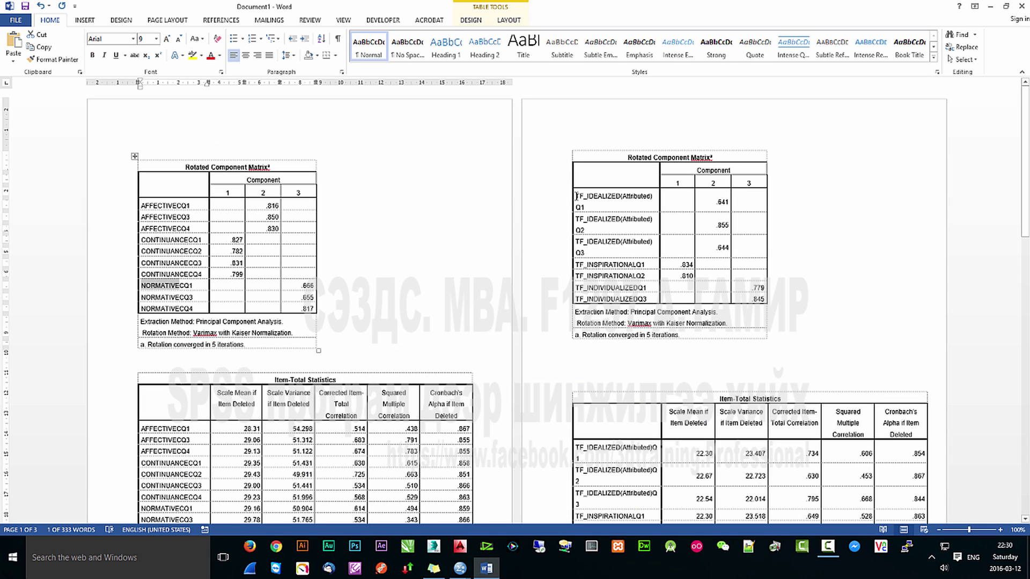
drag(575, 196, 647, 195)
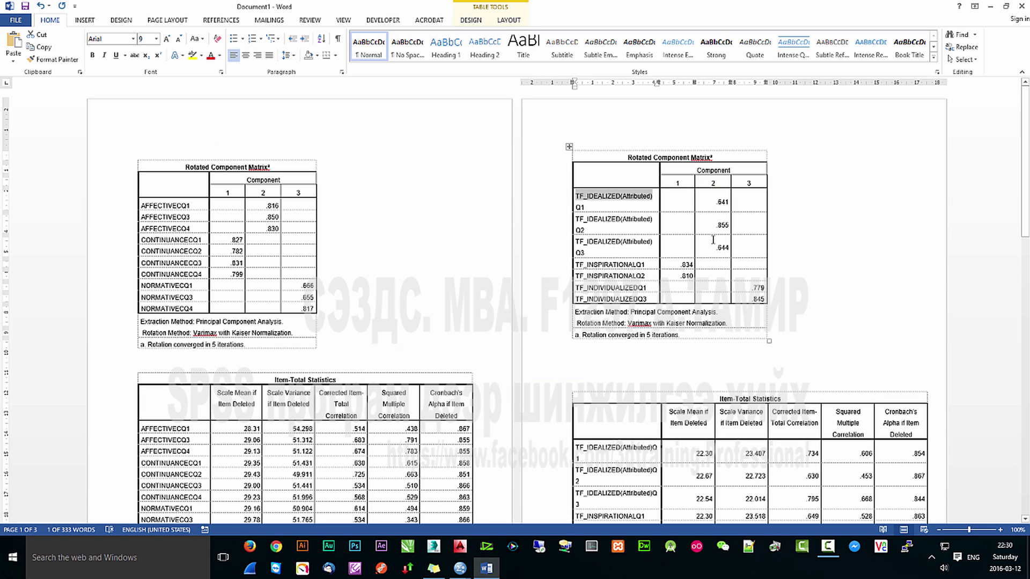
click(631, 198)
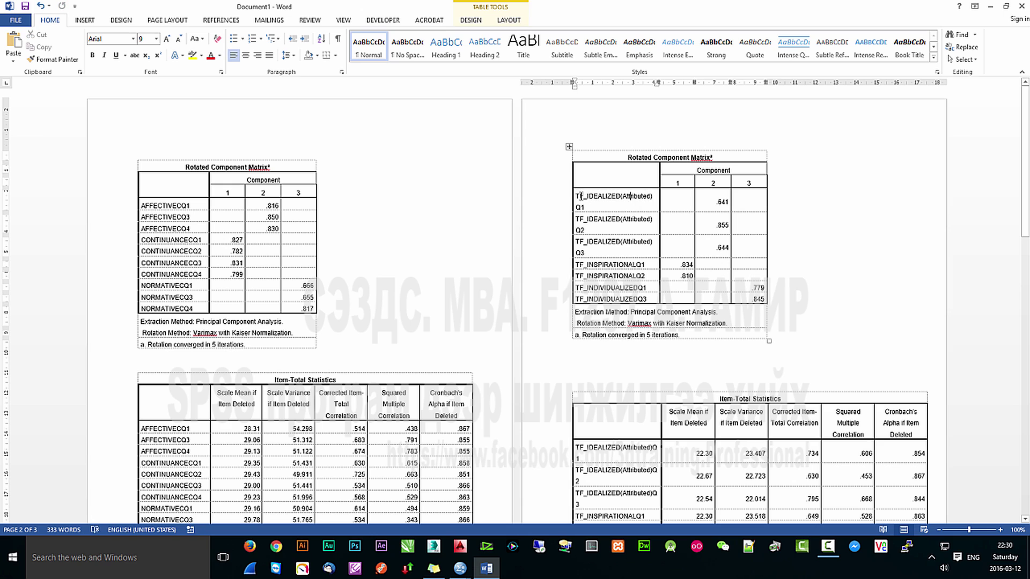
drag(575, 196, 652, 197)
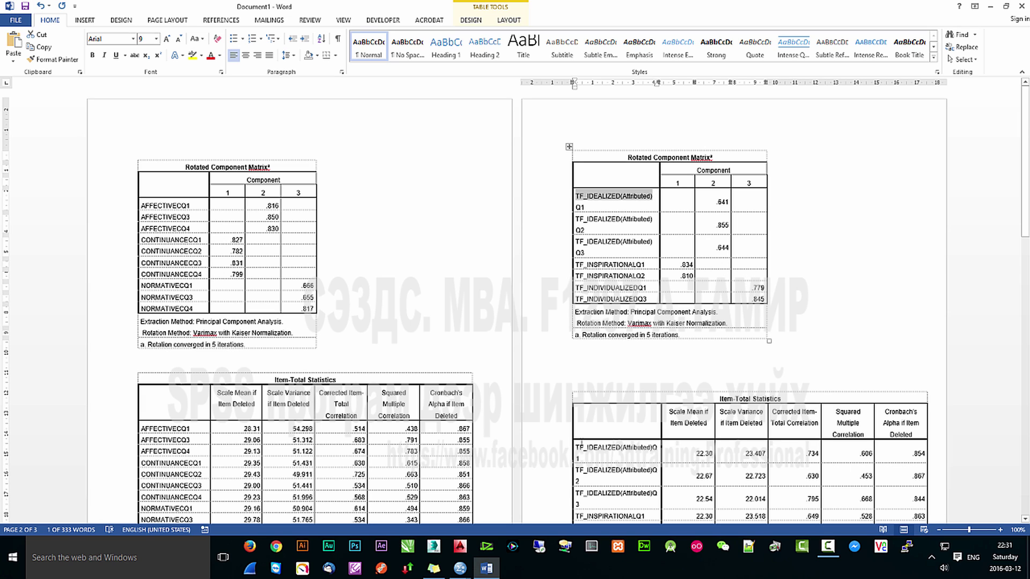
click(460, 568)
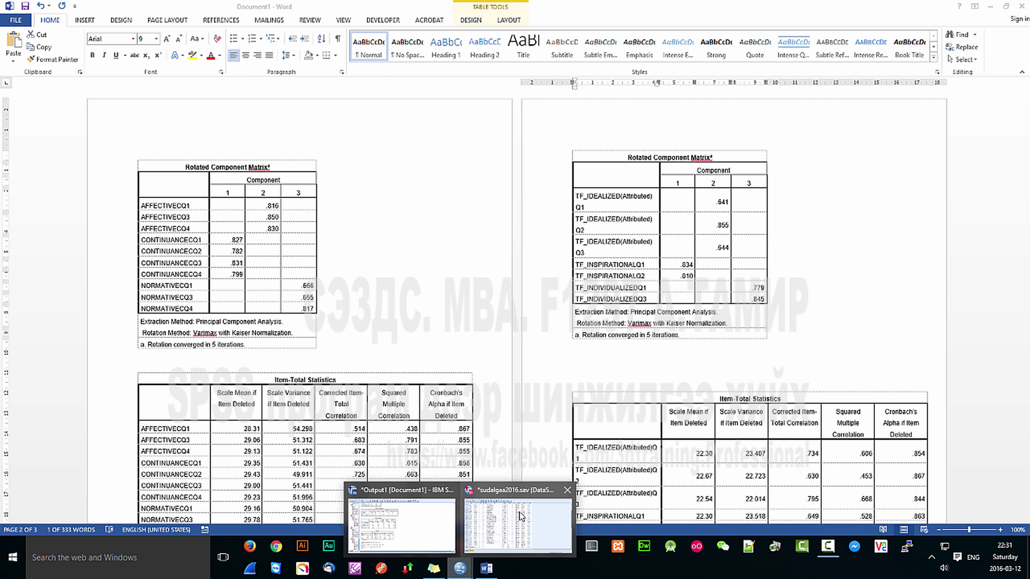
click(520, 515)
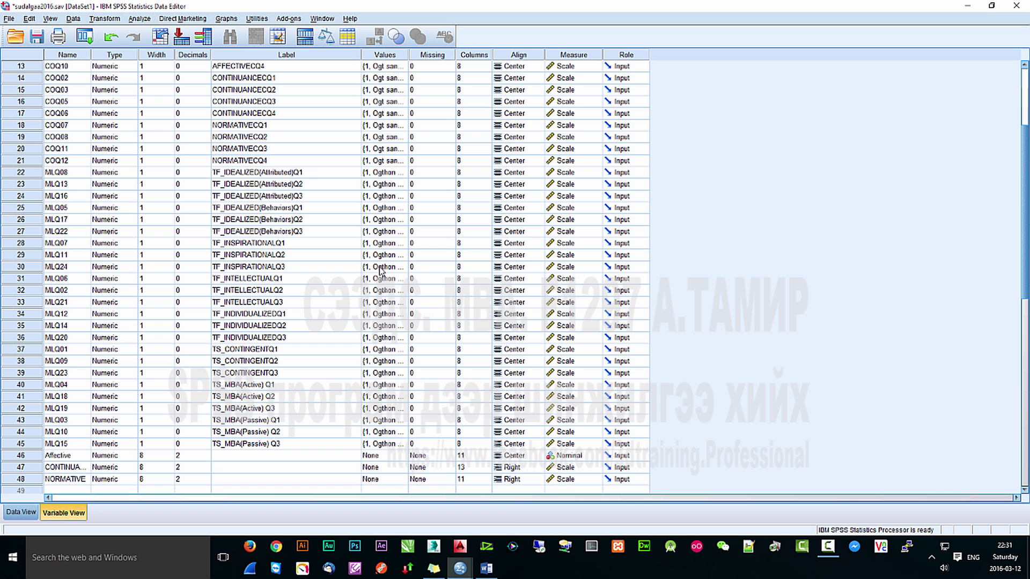
click(105, 18)
click(115, 30)
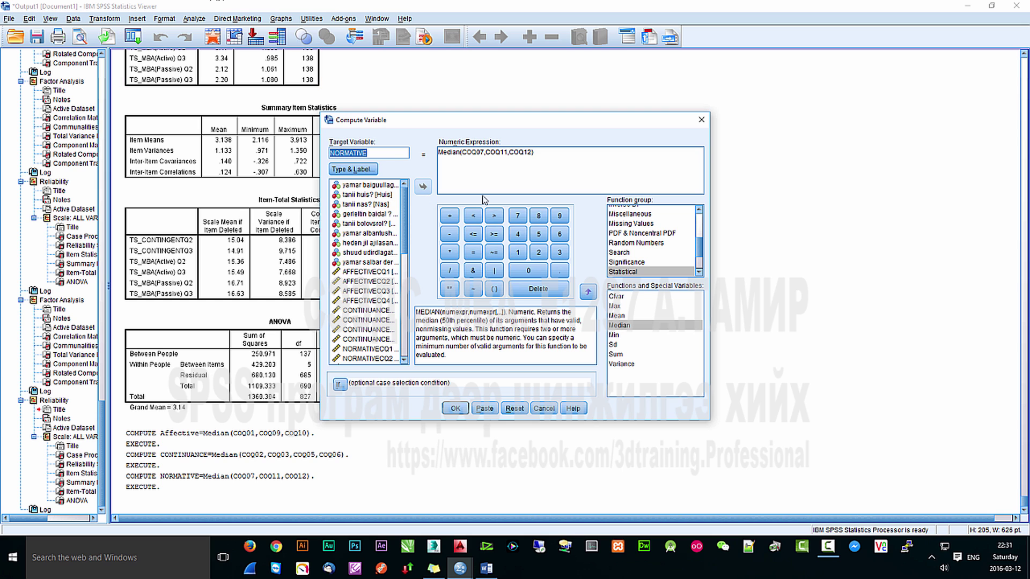
text(TF_IDEALIZED(Attributed))
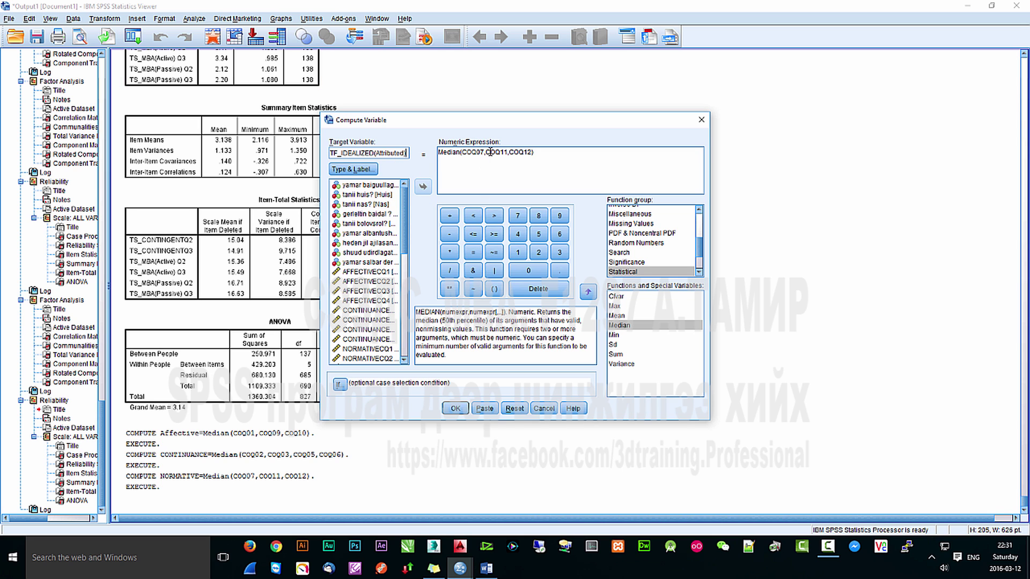
- Check the retained idealized-attributed items in Word, and return to the Compute Variable dialog through the data editor
click(482, 566)
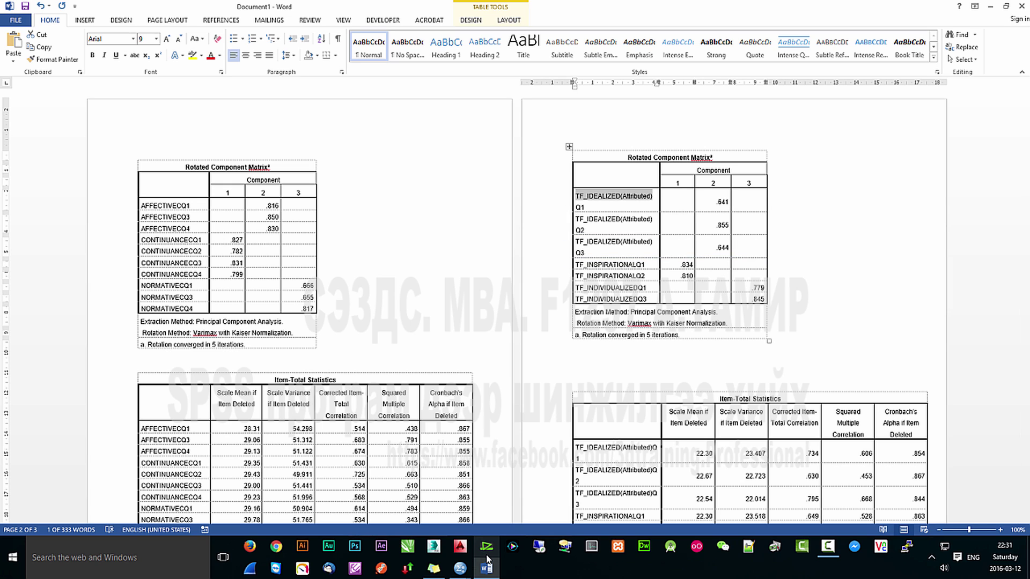
mouse_move(486, 572)
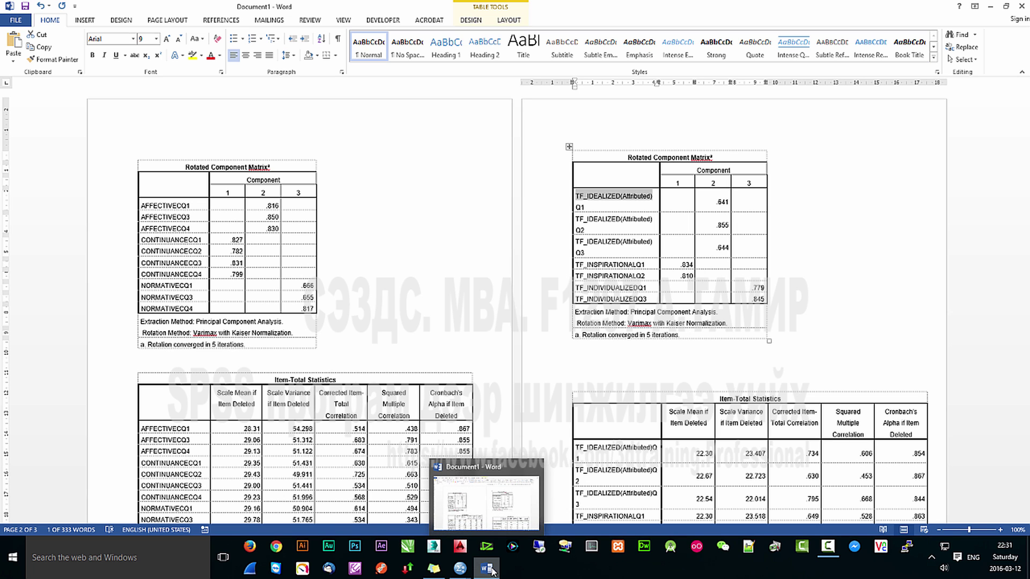
click(514, 507)
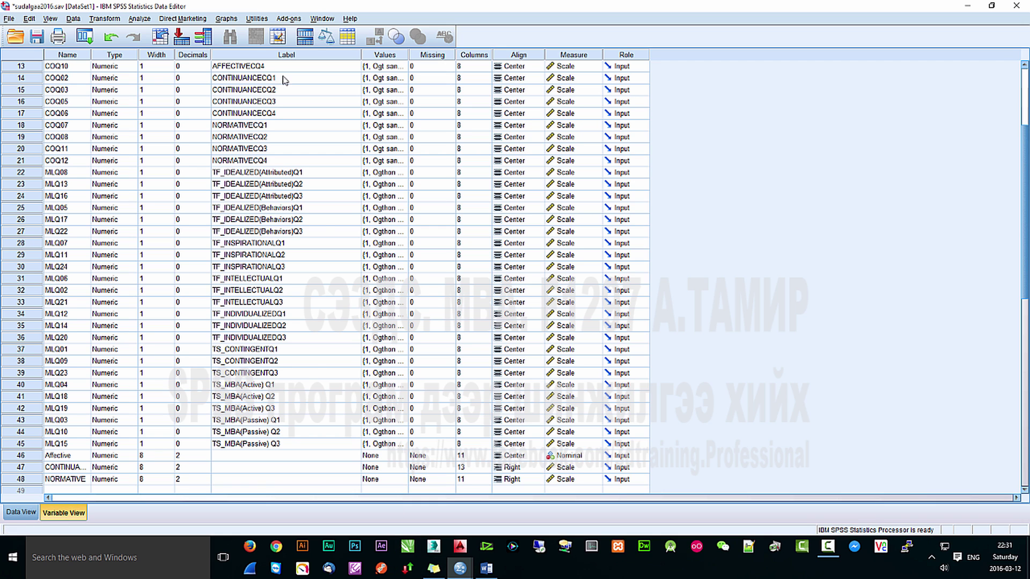
click(140, 19)
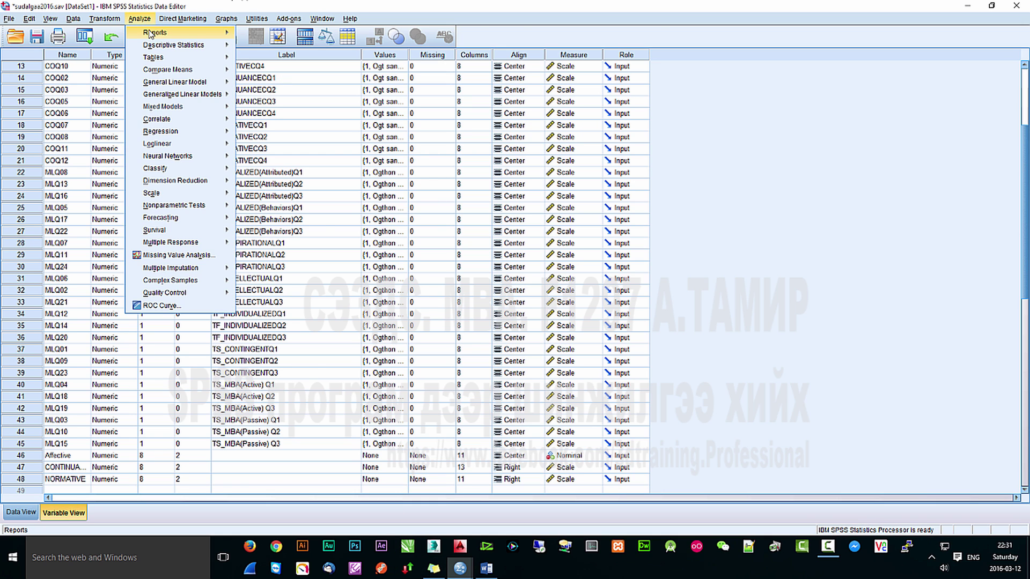
click(141, 34)
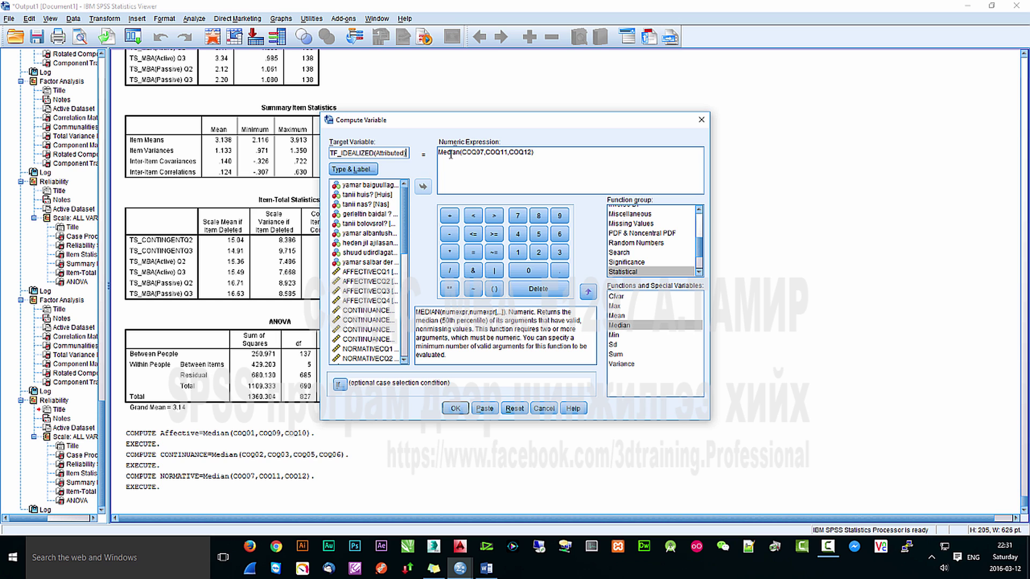
- Replace the Median arguments with the three idealized-attributed items MLQ08, MLQ13 and MLQ16
double_click(467, 153)
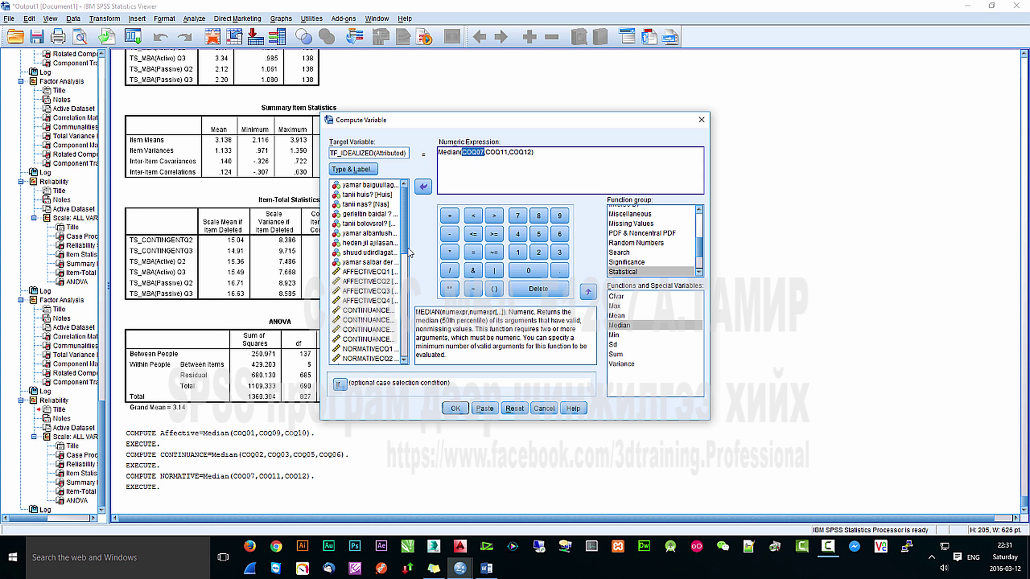
drag(408, 252, 408, 292)
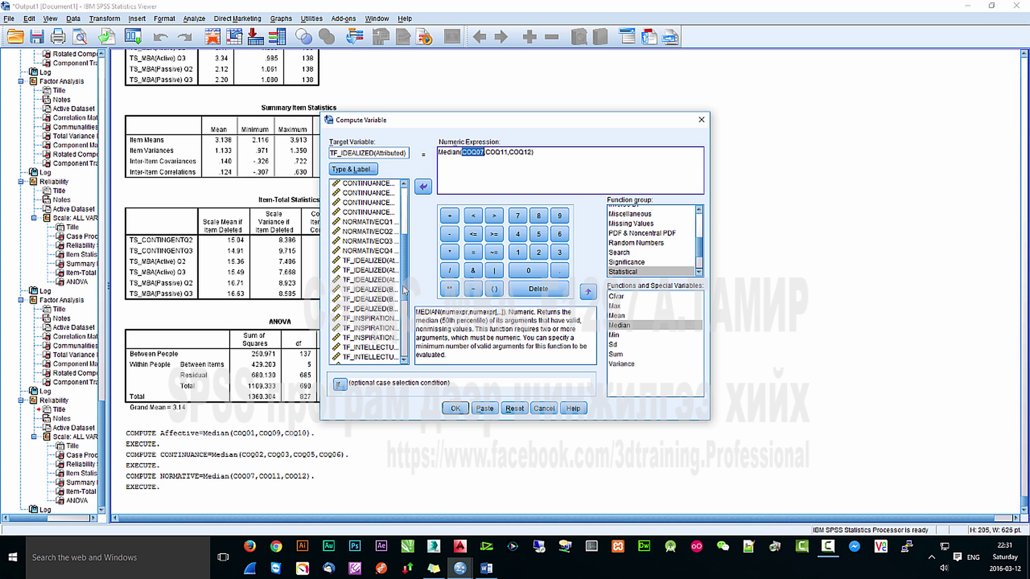
click(384, 263)
double_click(384, 263)
double_click(494, 154)
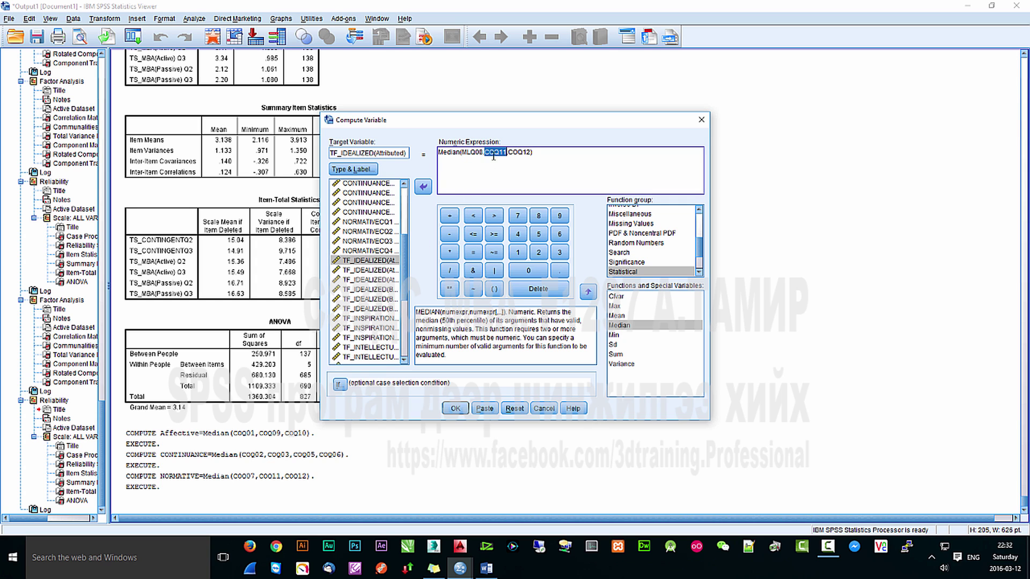
double_click(381, 270)
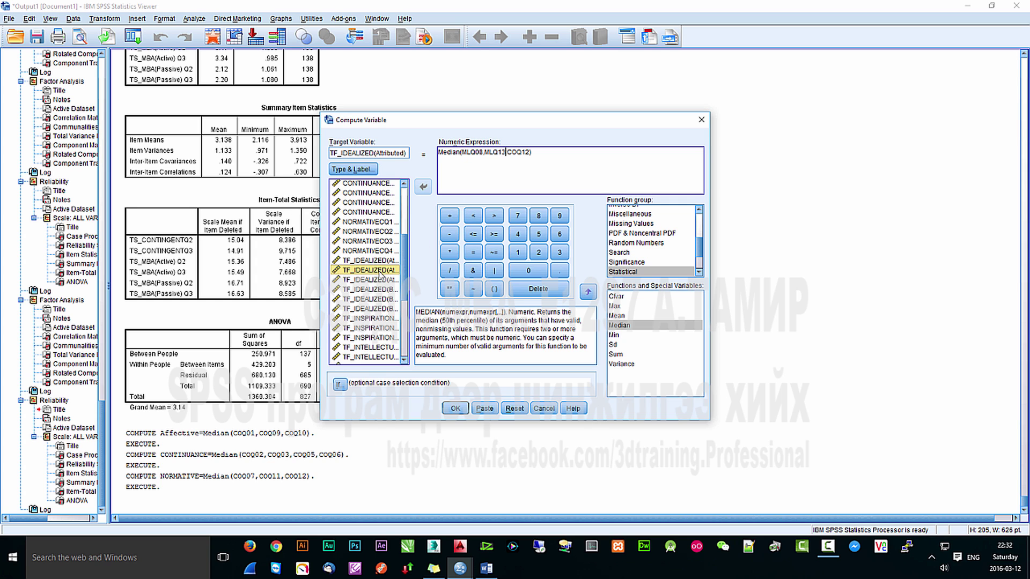
double_click(515, 153)
double_click(390, 279)
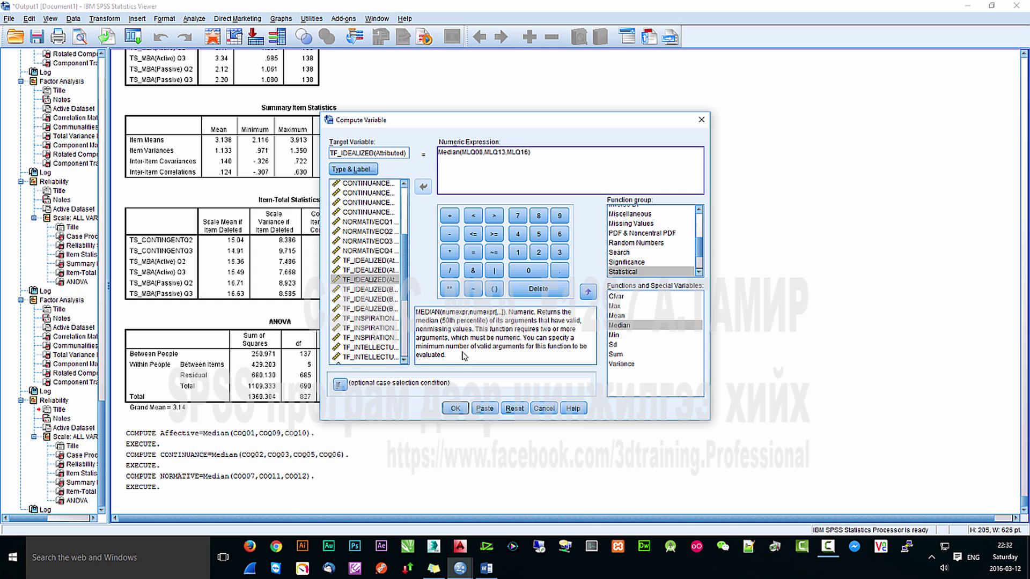
- Correct the target variable name to TF_IDEALIZED_Attributed and compute the variable
click(455, 408)
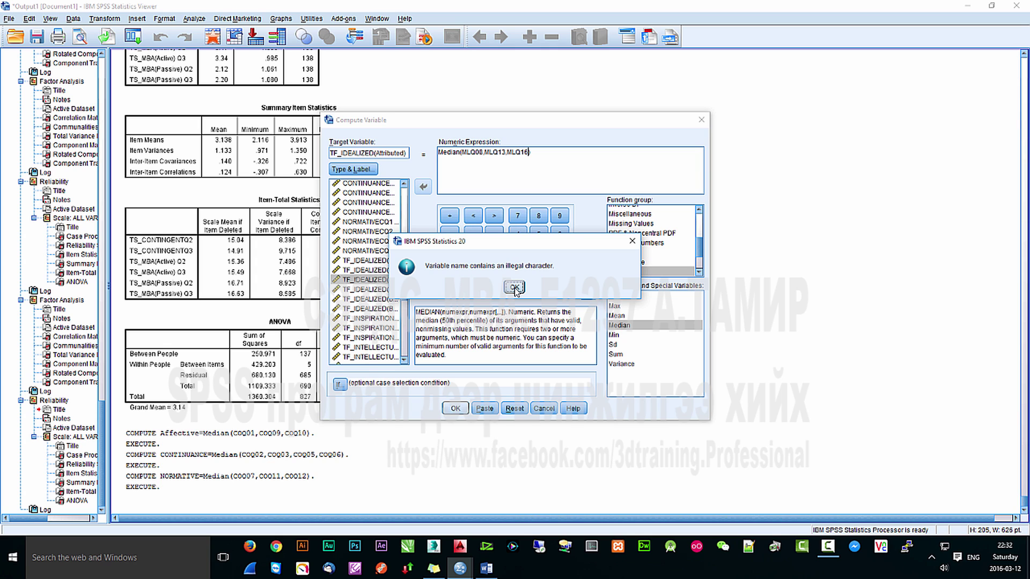
click(514, 287)
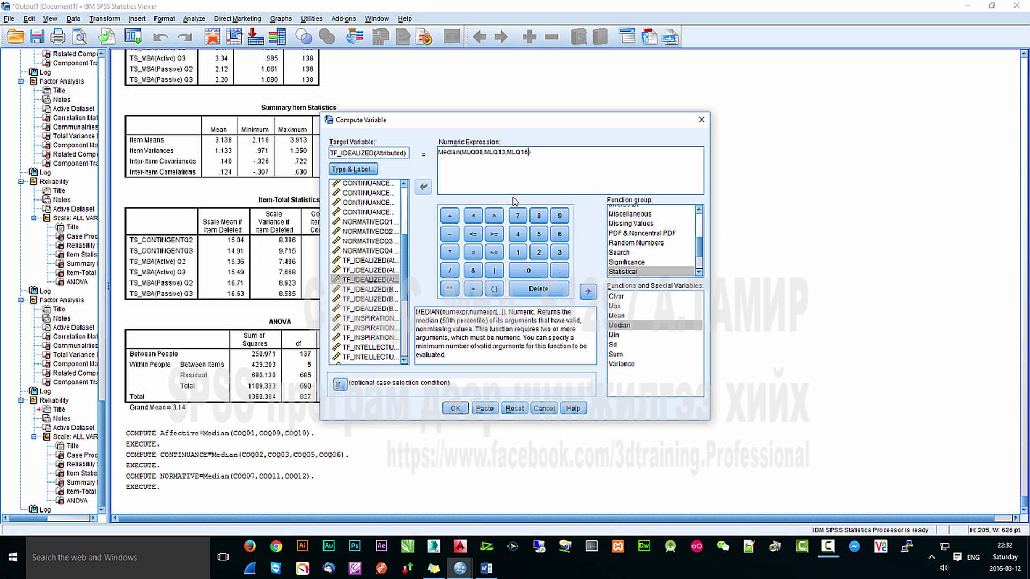
key(BackSpace)
text(_)
click(455, 408)
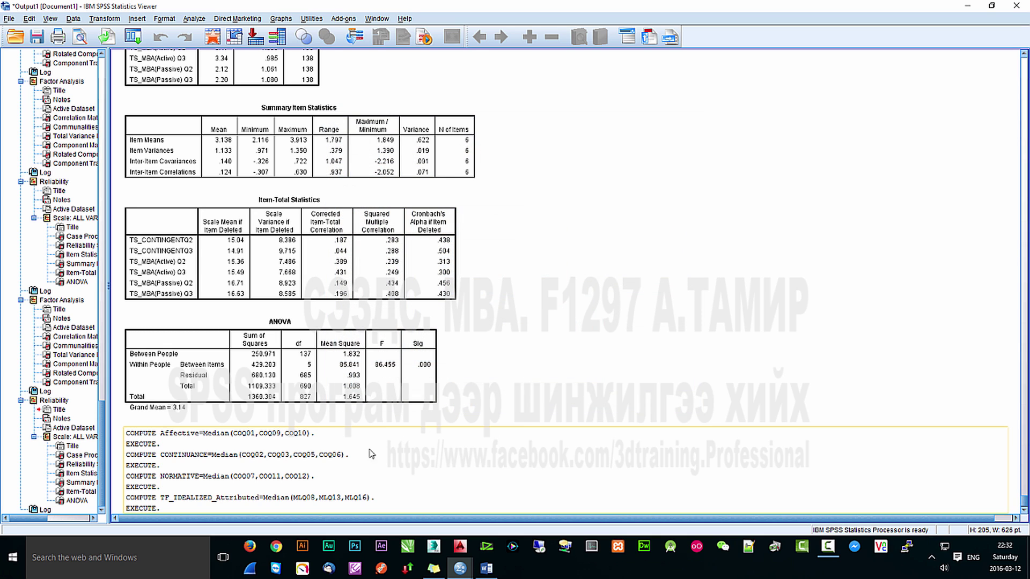
- Reopen Compute Variable, copy the inspirational item name from the Word matrix, and set the target variable to TF_INSPIRATIONAL
click(104, 19)
click(123, 33)
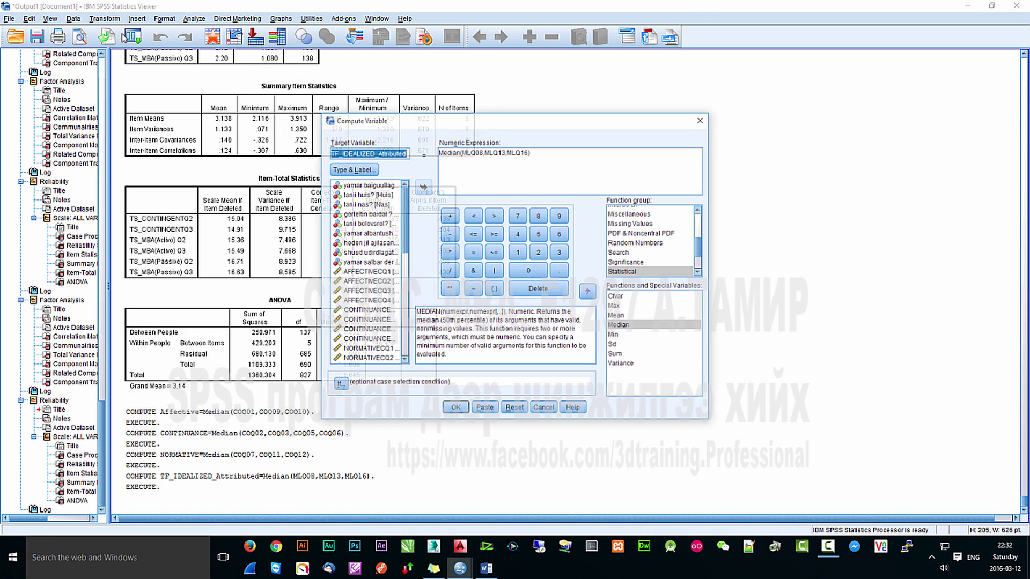
click(486, 568)
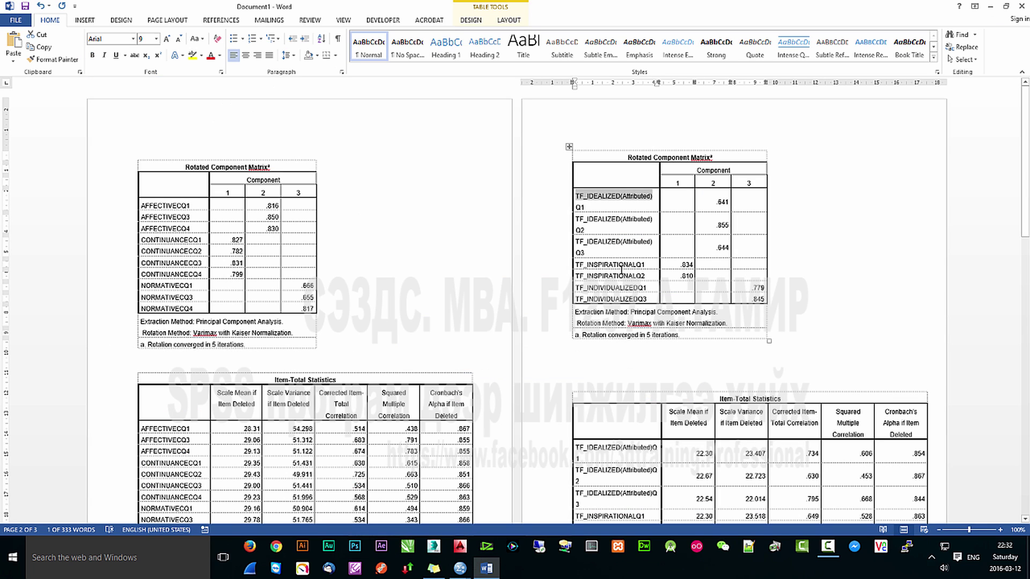
mouse_move(459, 567)
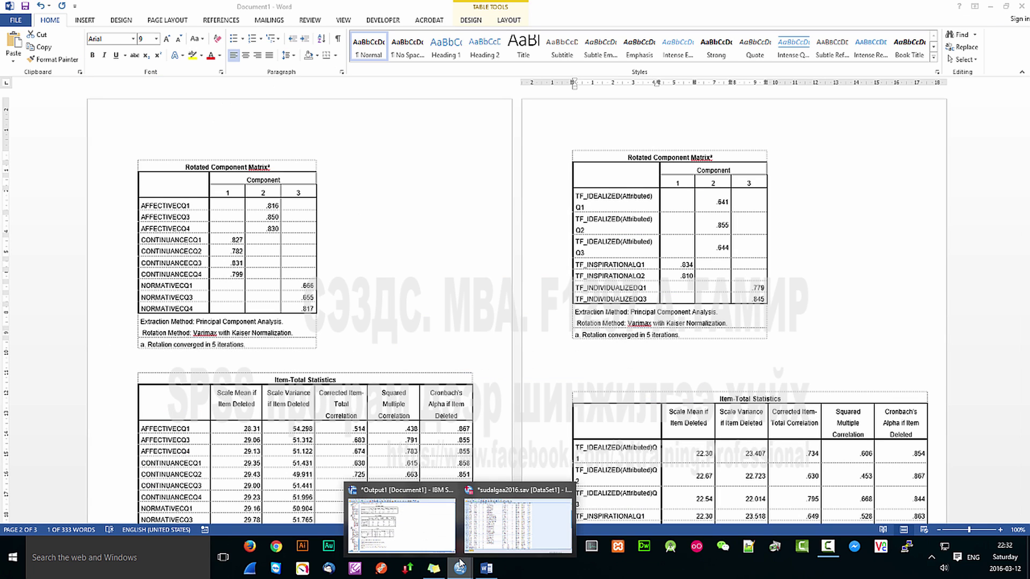
click(414, 536)
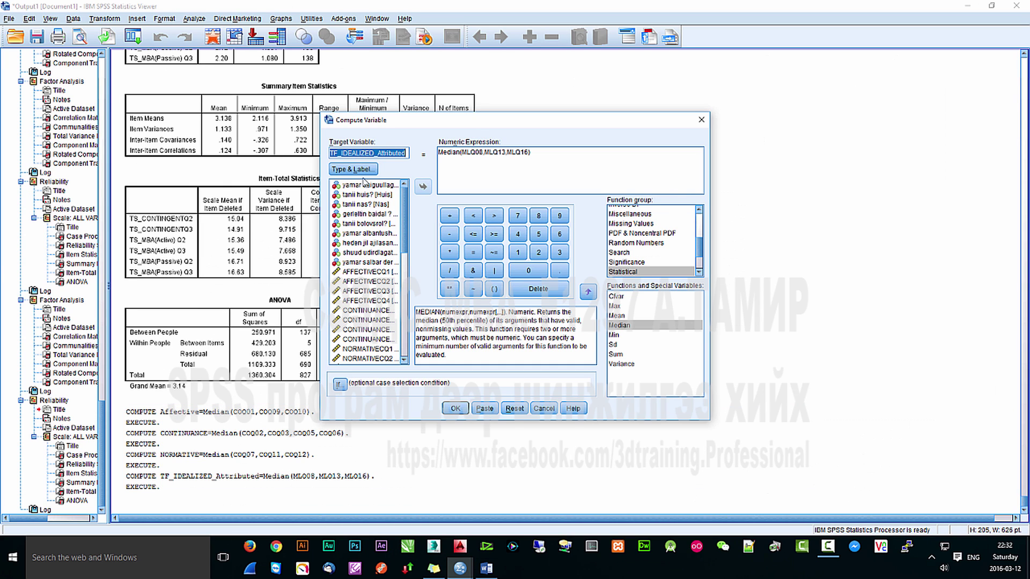
click(487, 568)
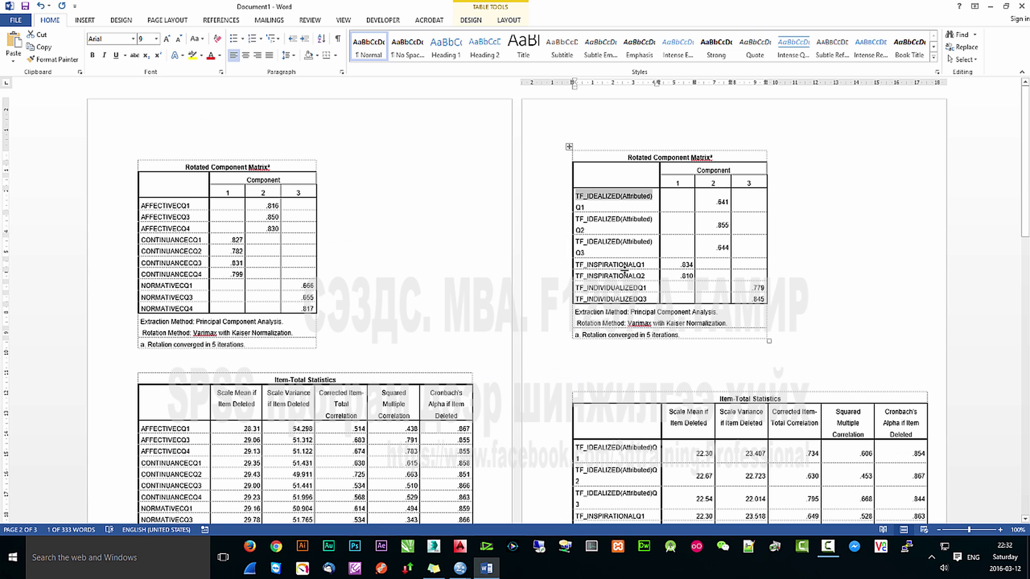
drag(636, 264, 578, 266)
key(ctrl+c)
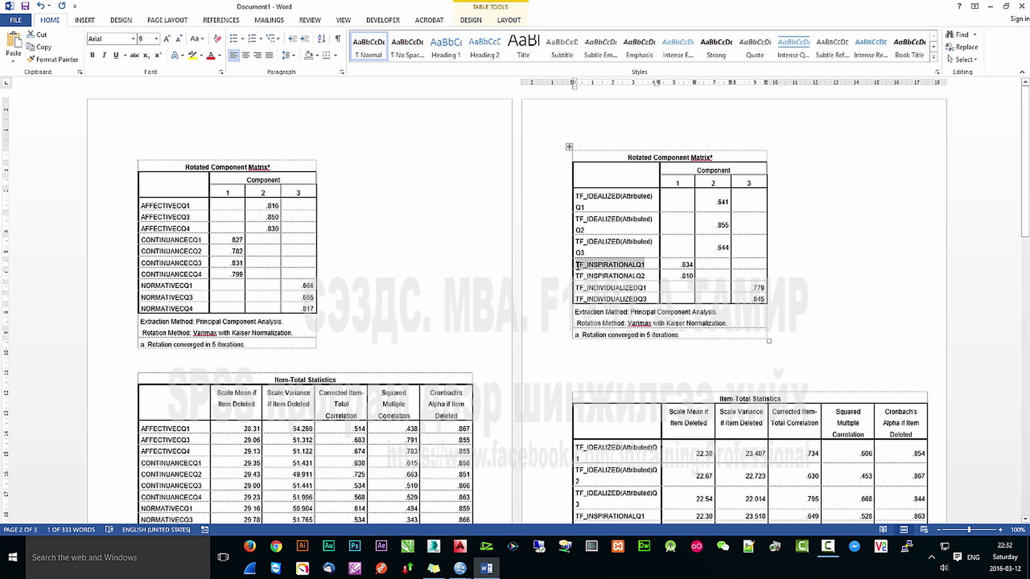
mouse_move(461, 568)
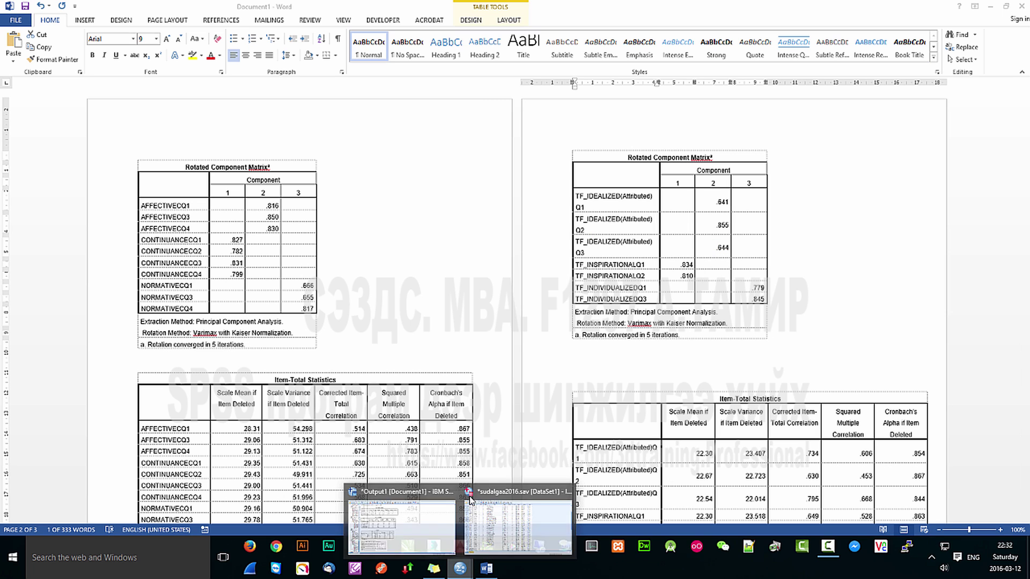
click(412, 508)
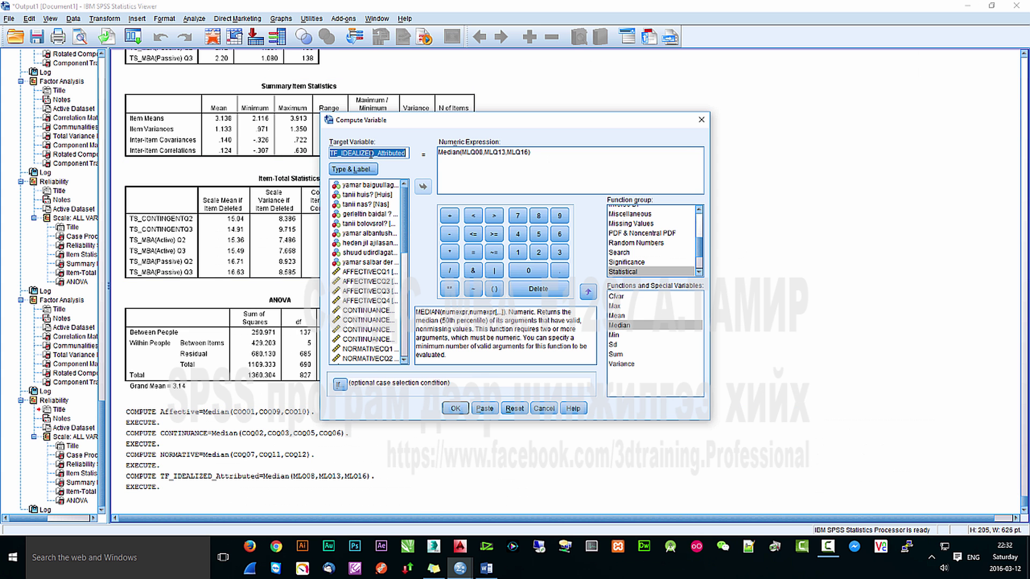
key(ctrl+v)
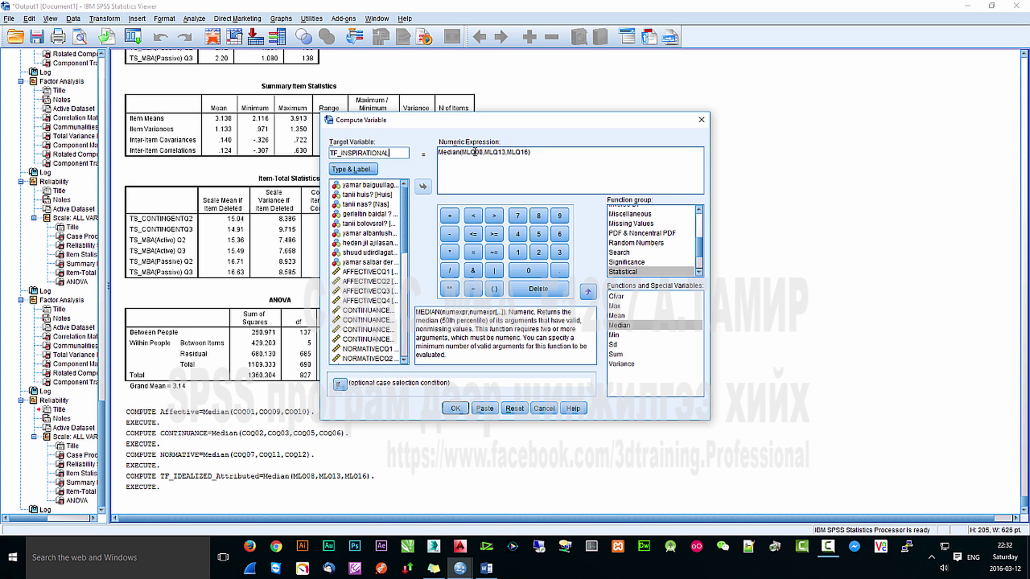
- Replace the first Median argument with MLQ07, the first inspirational item
double_click(475, 152)
scroll(368, 334, down, 3)
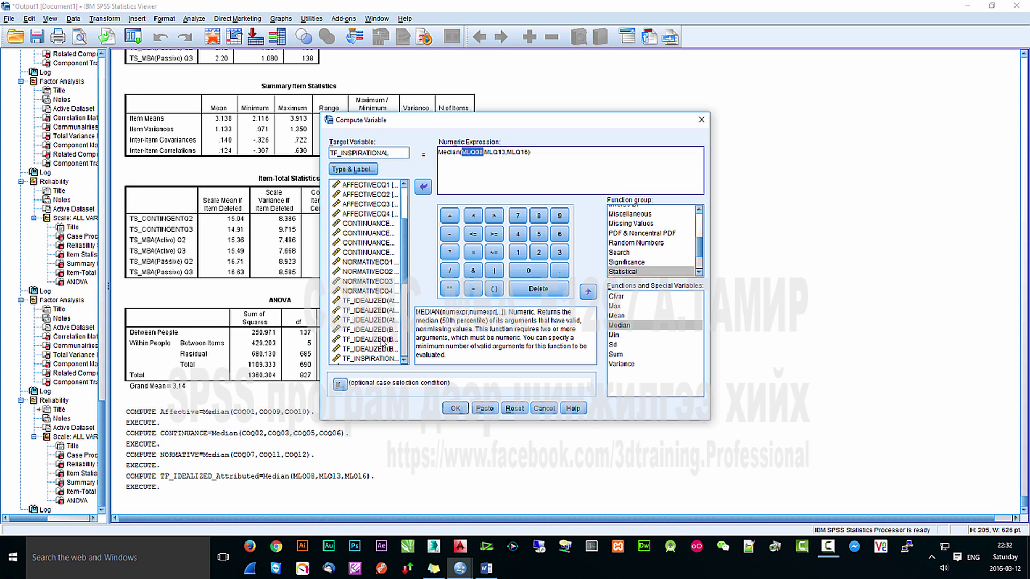
scroll(381, 344, down, 2)
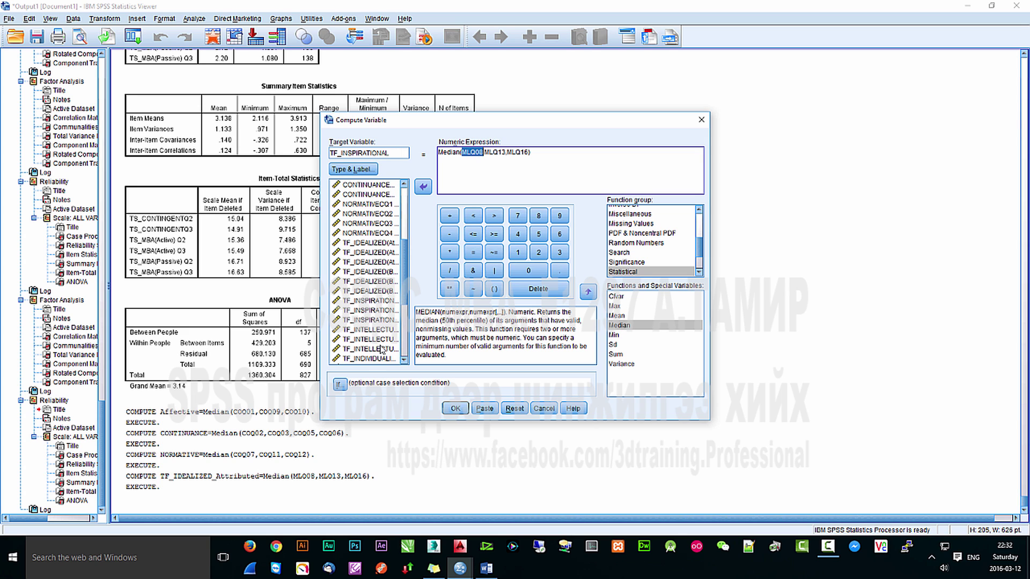
click(372, 301)
double_click(472, 153)
text(MLQ07)
- Replace the second Median argument with MLQ11 and remove the third argument from the expression
double_click(494, 152)
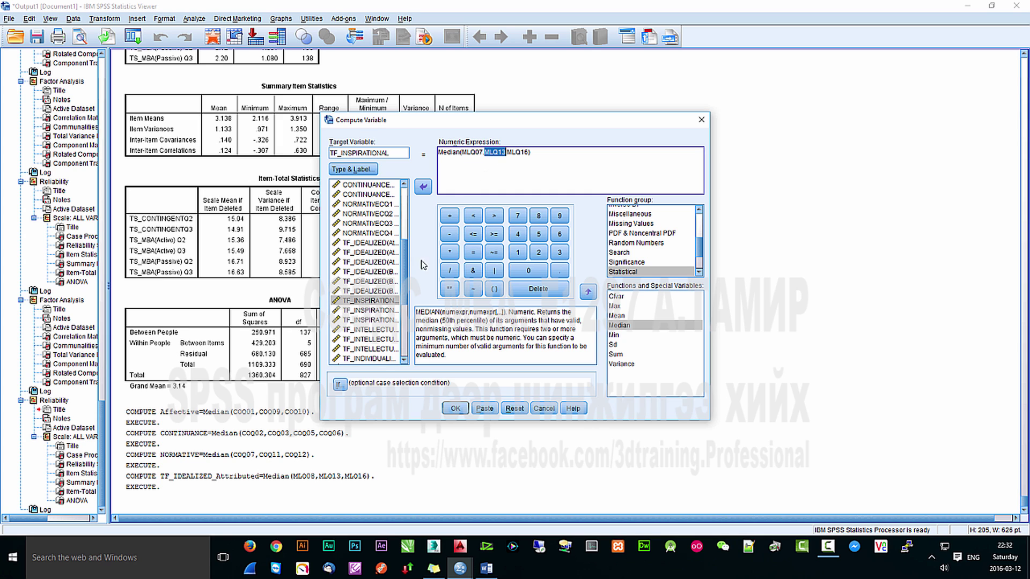
text(MLQ11)
key(Delete)
key(Delete)
key(Delete)
key(Delete)
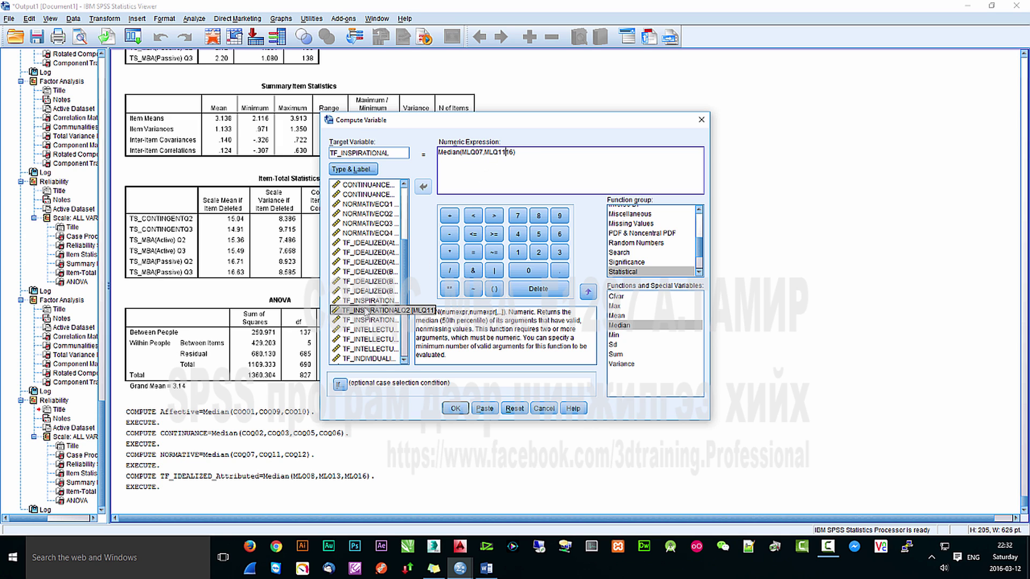
- Check the retained inspirational items in the Word matrix, and compute TF_INSPIRATIONAL in SPSS
key(alt+Tab)
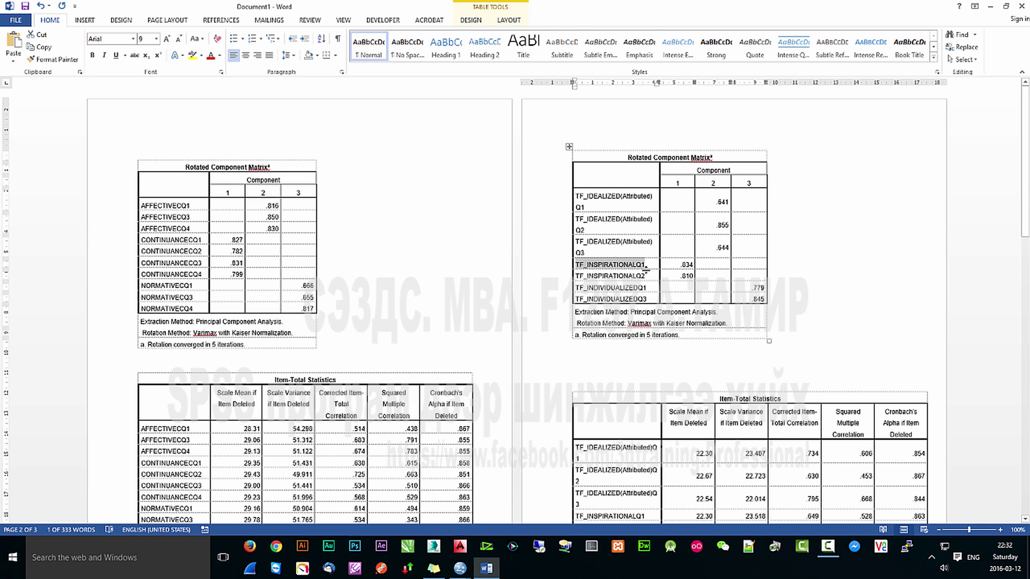
key(alt+Tab)
key(Return)
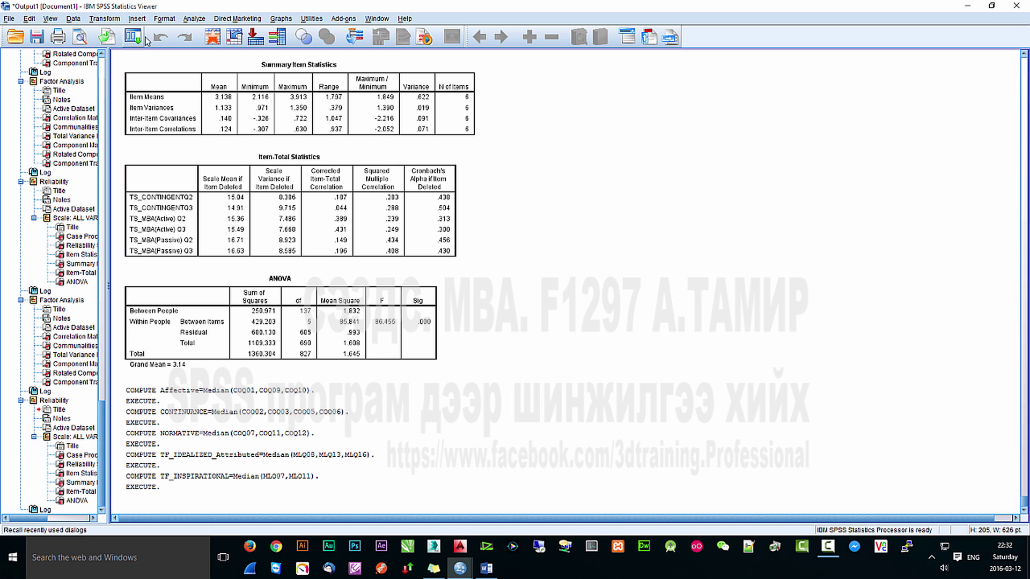
- Reopen Compute Variable, copy the individualized item name without its question number from the Word matrix, and set the target variable to TF_INDIVIDUALIZED
click(109, 21)
click(119, 33)
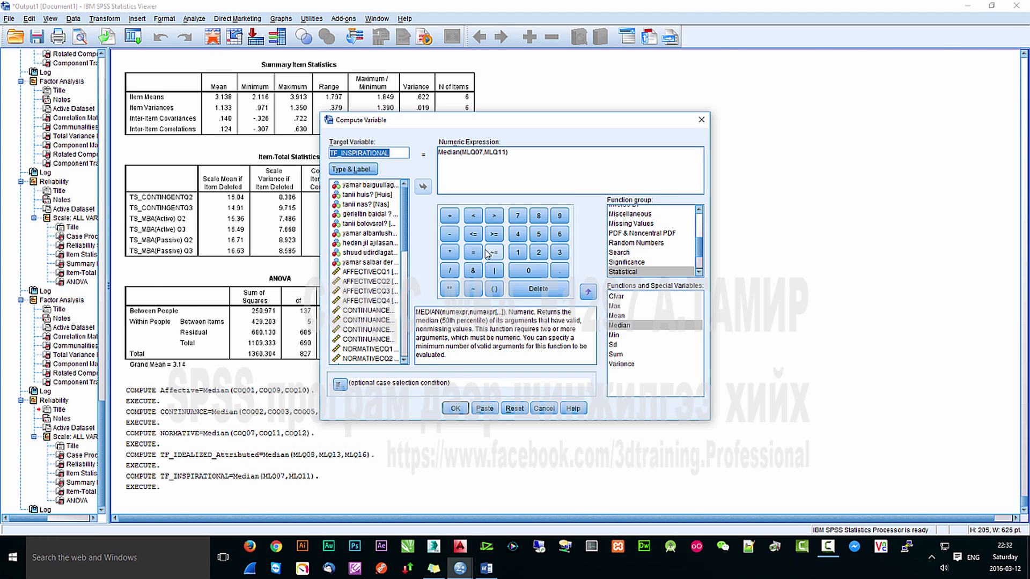
key(alt+Tab)
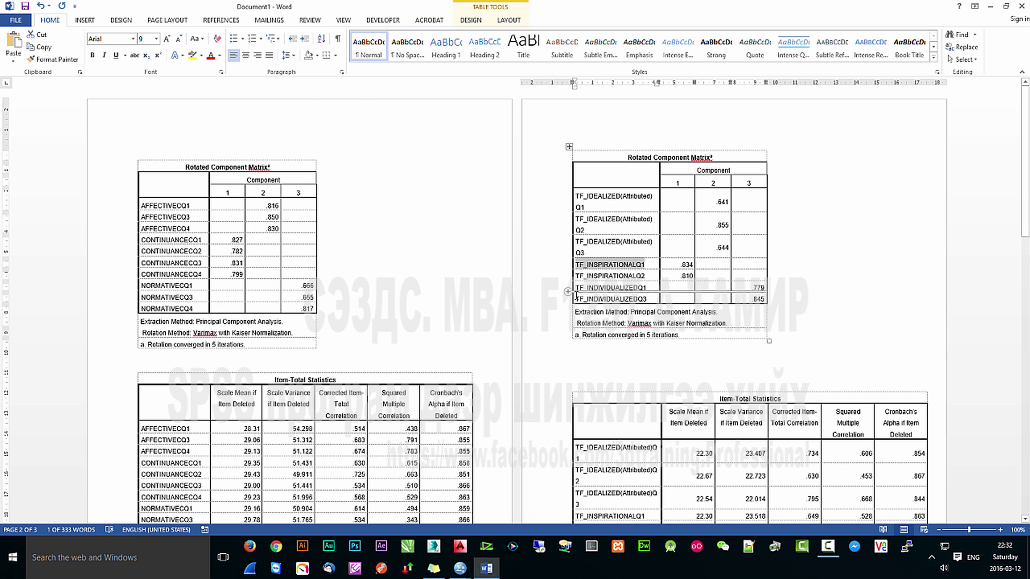
click(635, 287)
double_click(635, 288)
key(ctrl+c)
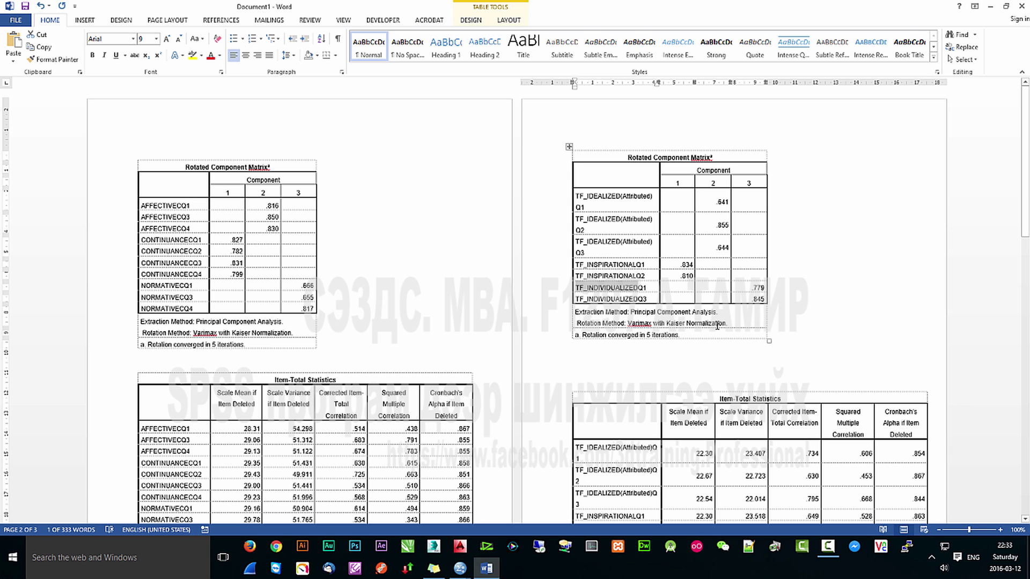
key(alt+Tab)
key(ctrl+v)
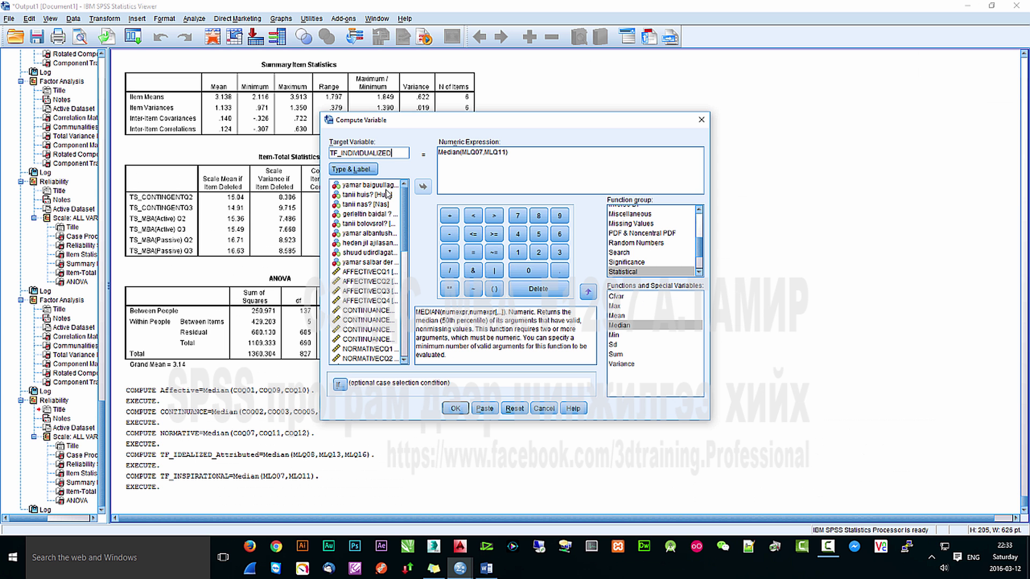
- Replace the Median arguments with the first and third individualized items, MLQ12 and MLQ20, and compute the variable
double_click(468, 153)
scroll(375, 300, down, 3)
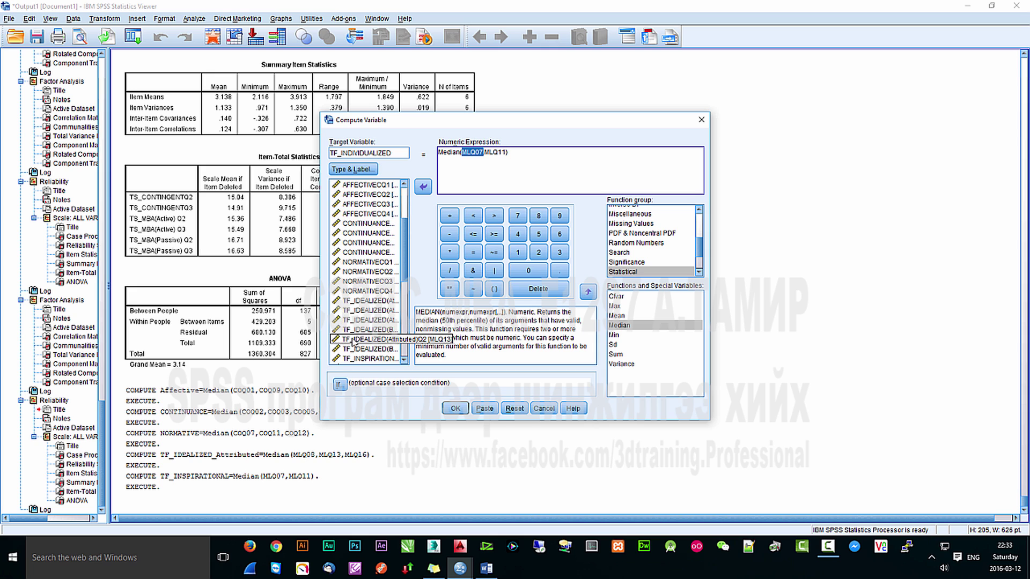
scroll(383, 325, down, 5)
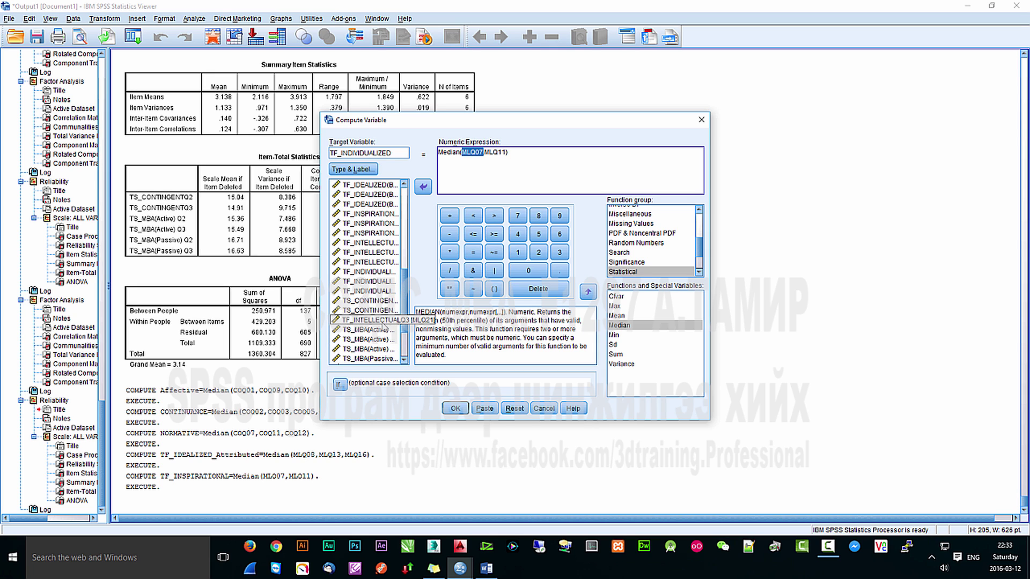
double_click(370, 273)
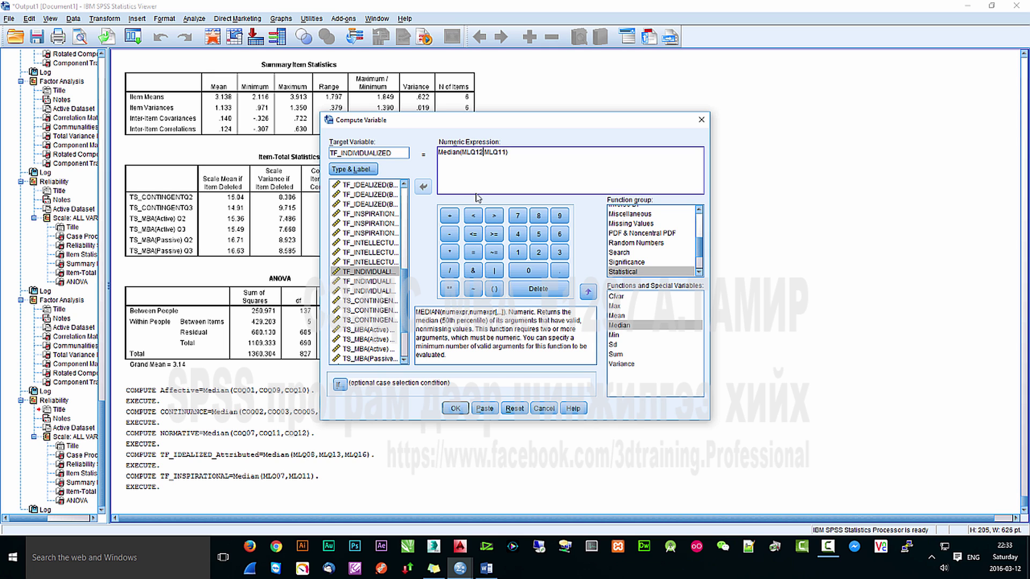
double_click(499, 153)
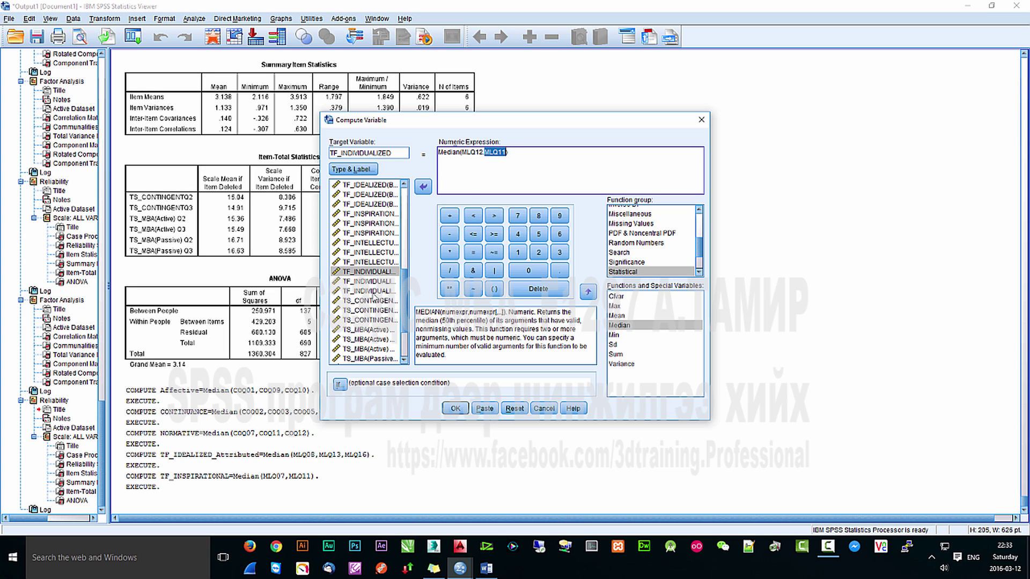
double_click(370, 291)
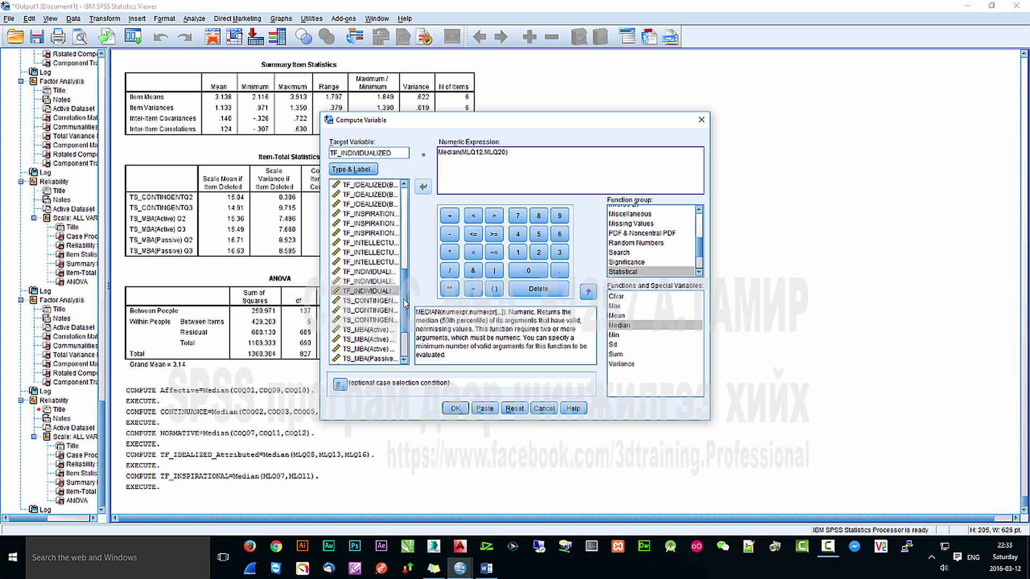
click(374, 272)
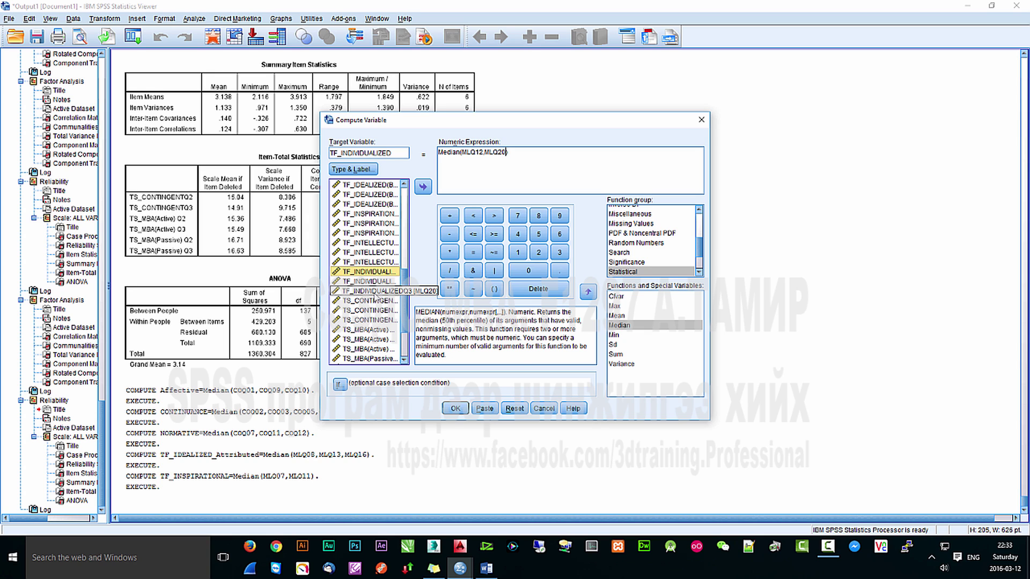
click(455, 409)
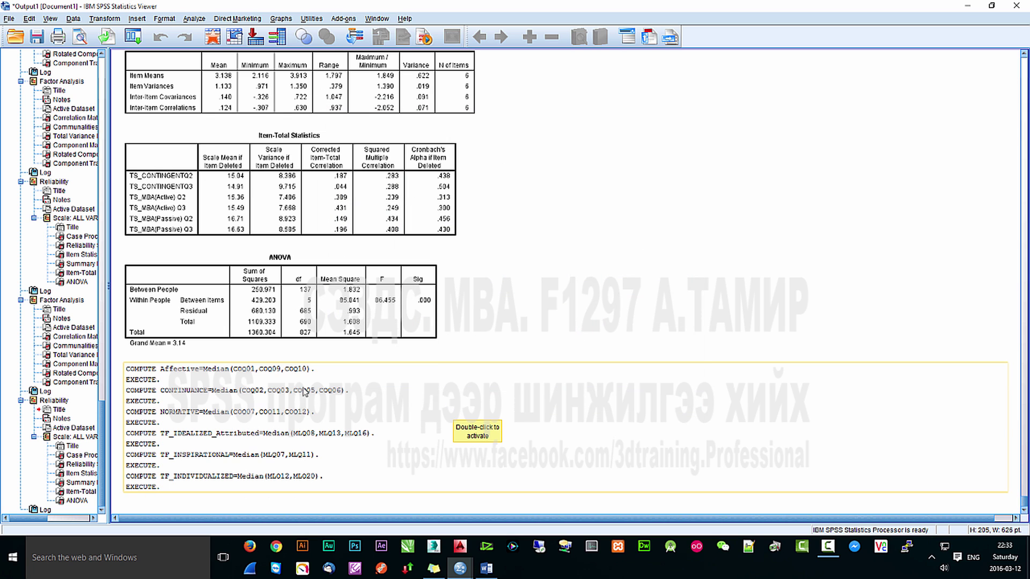
- Reopen Compute Variable, copy the contingent item name from the last rotated component matrix in Word, and set the target variable to TS_CONTINGENT
click(105, 18)
click(124, 31)
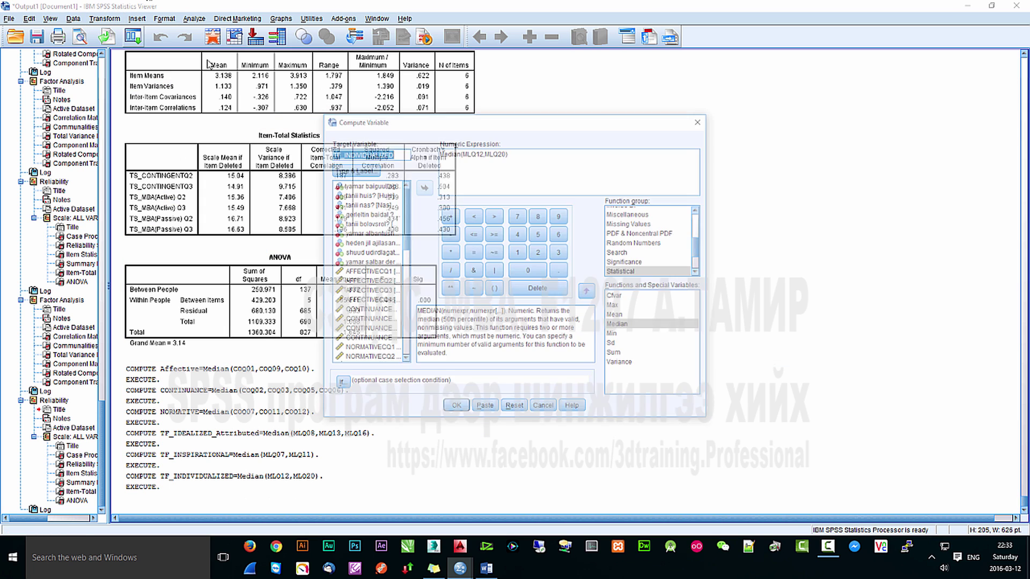
click(486, 568)
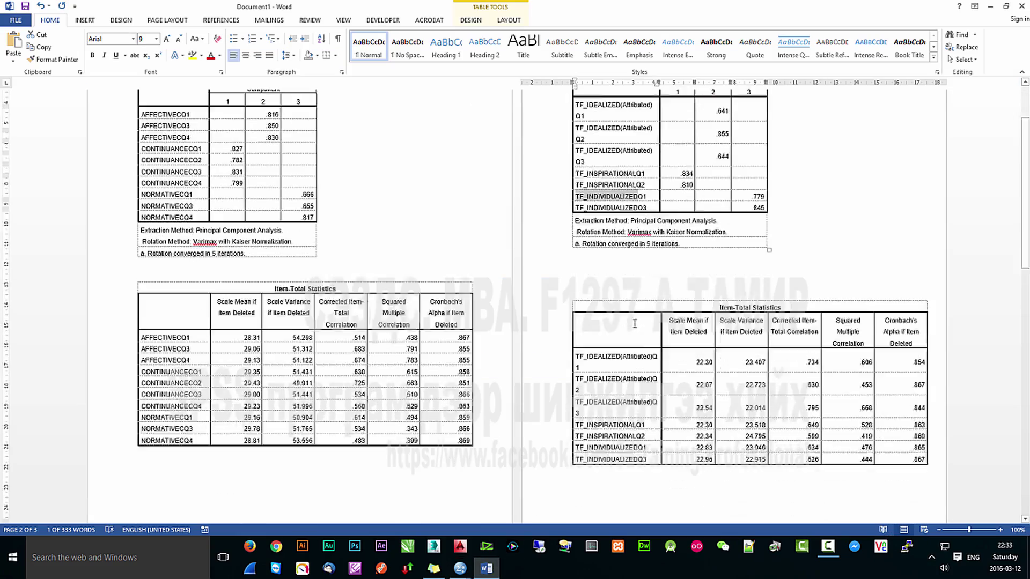
scroll(635, 323, down, 6)
scroll(633, 328, up, 4)
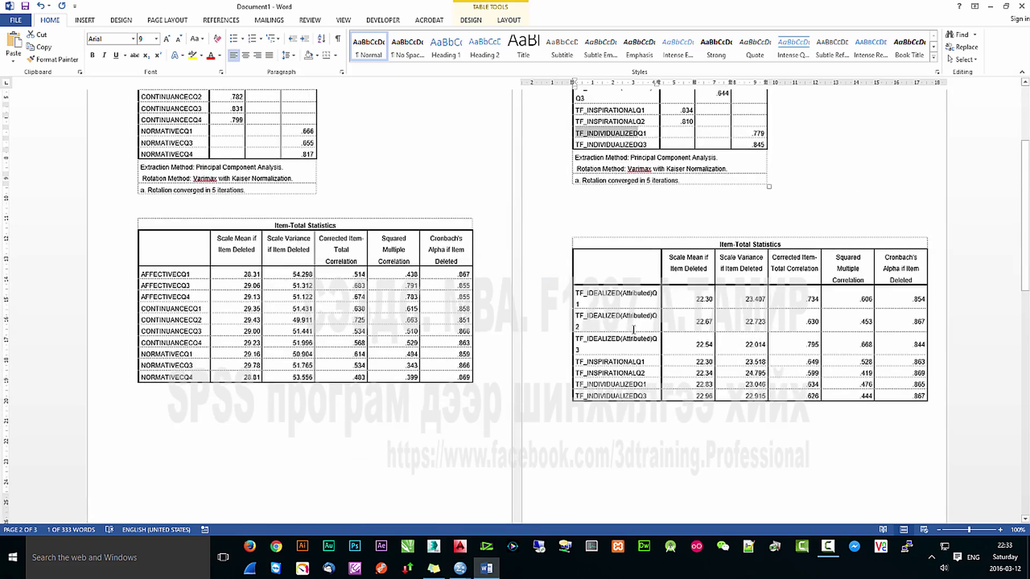
scroll(633, 330, down, 5)
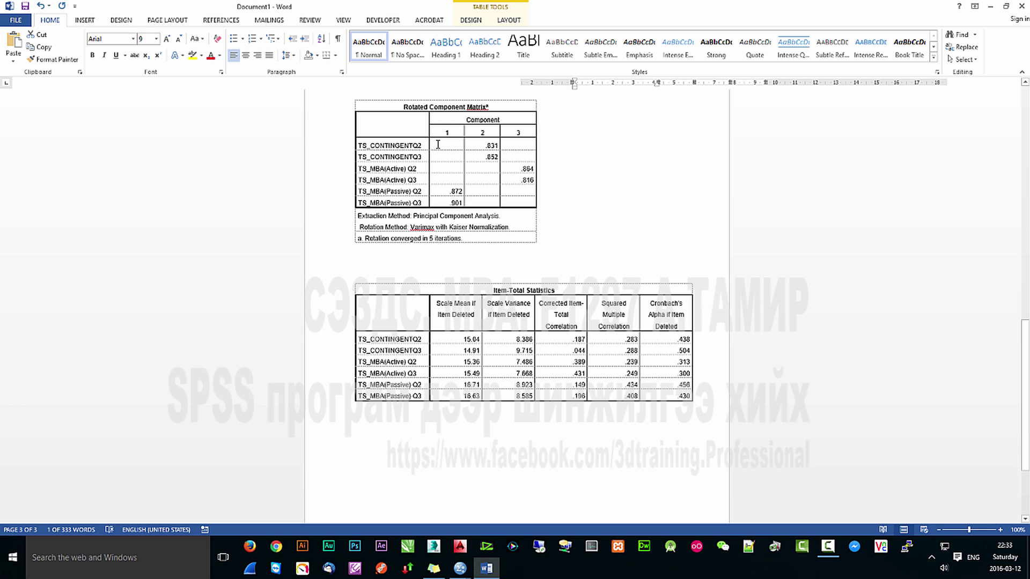
click(412, 147)
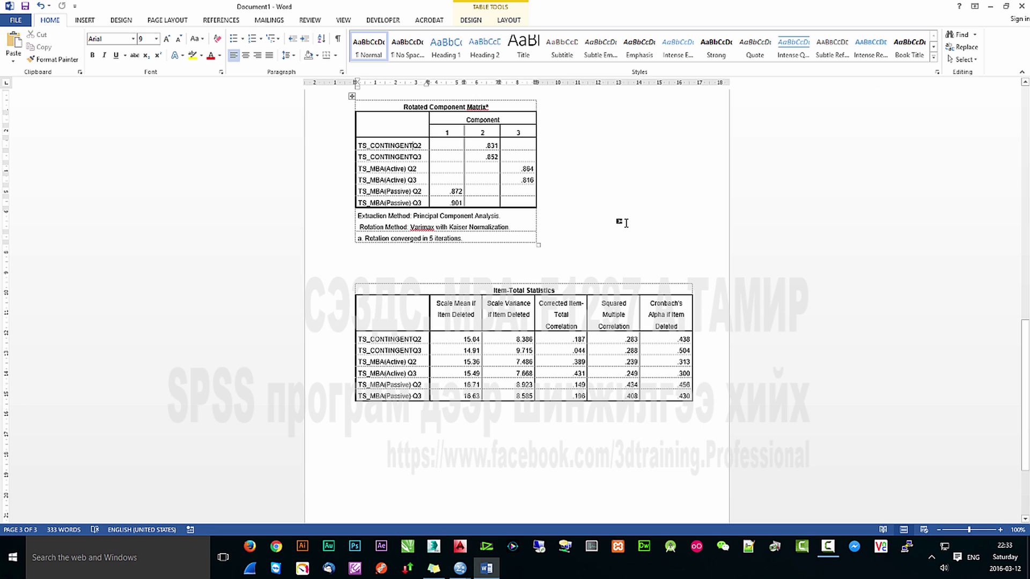
key(shift+Home)
key(ctrl+c)
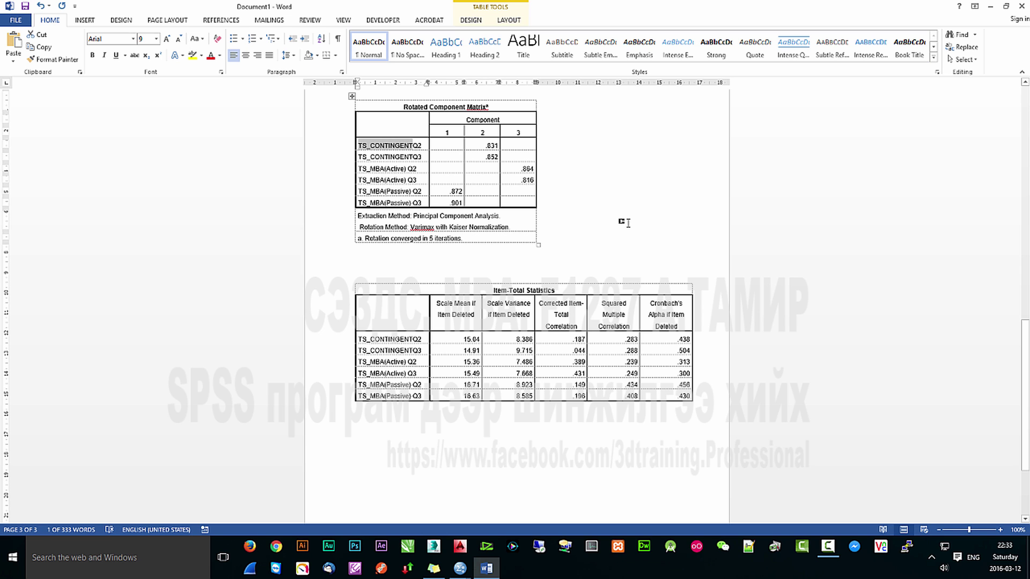
click(459, 570)
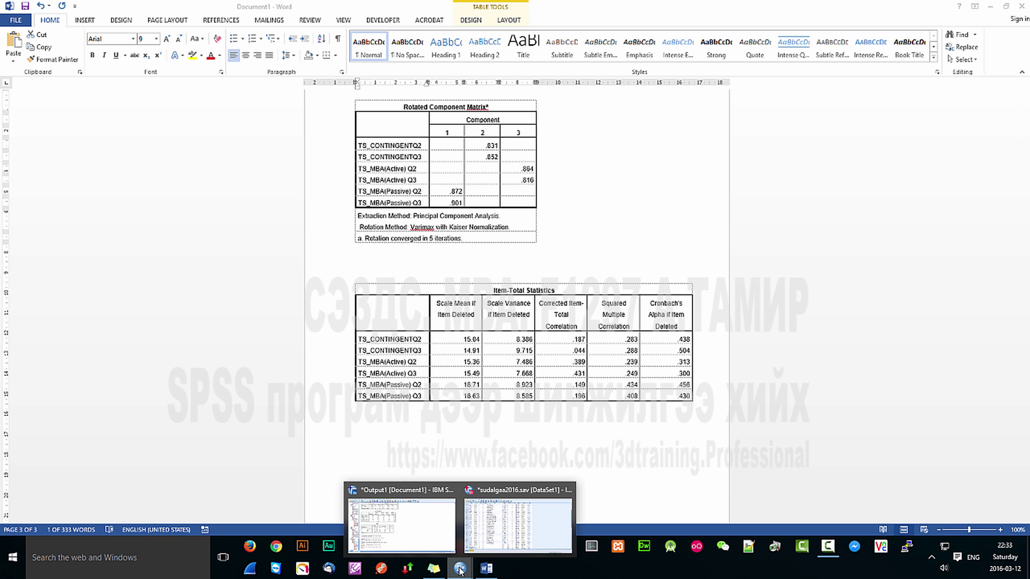
click(402, 523)
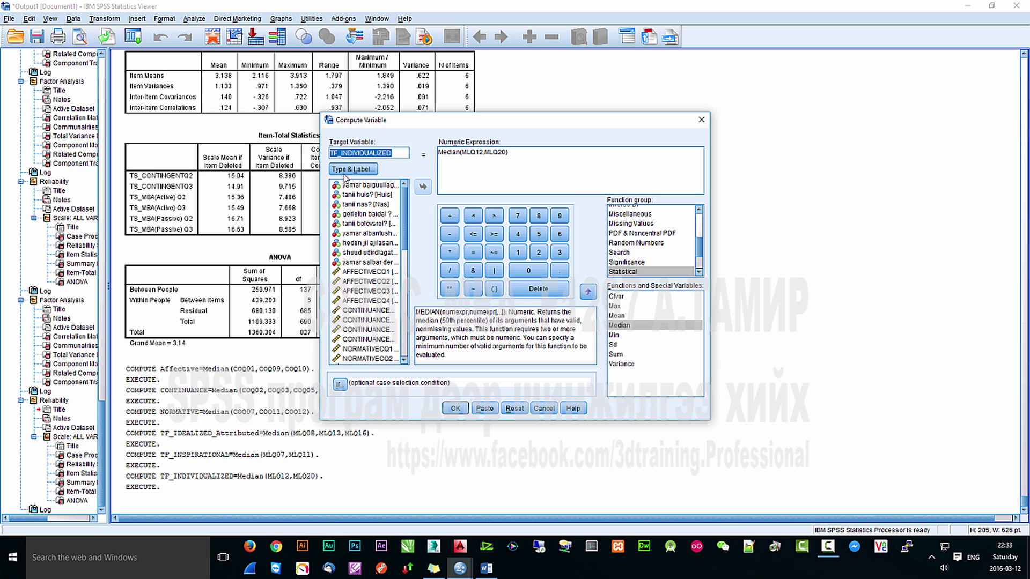
key(ctrl+v)
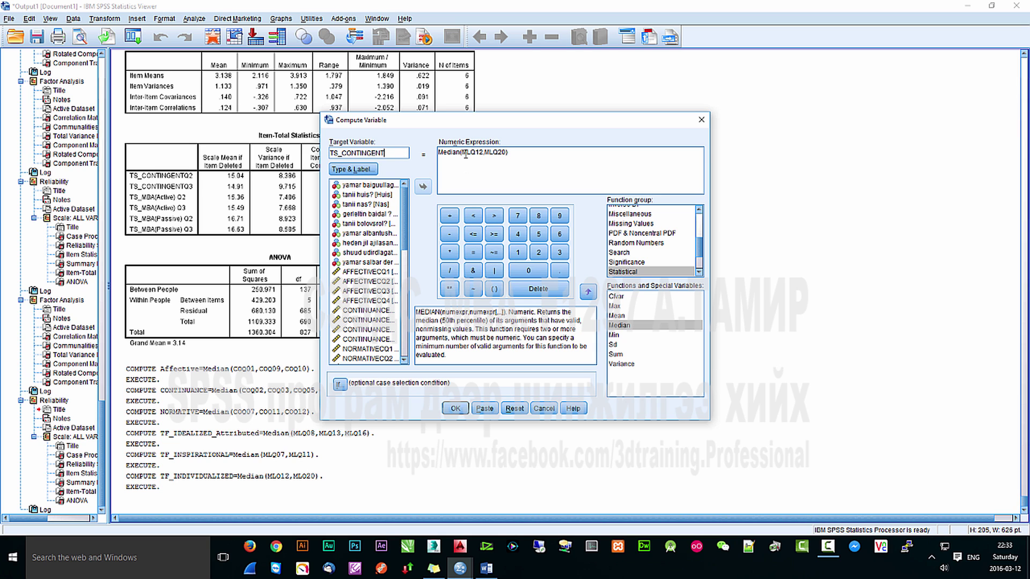
- Replace the Median arguments with the second and third contingent items, MLQ09 and MLQ23
double_click(472, 153)
drag(401, 230, 403, 329)
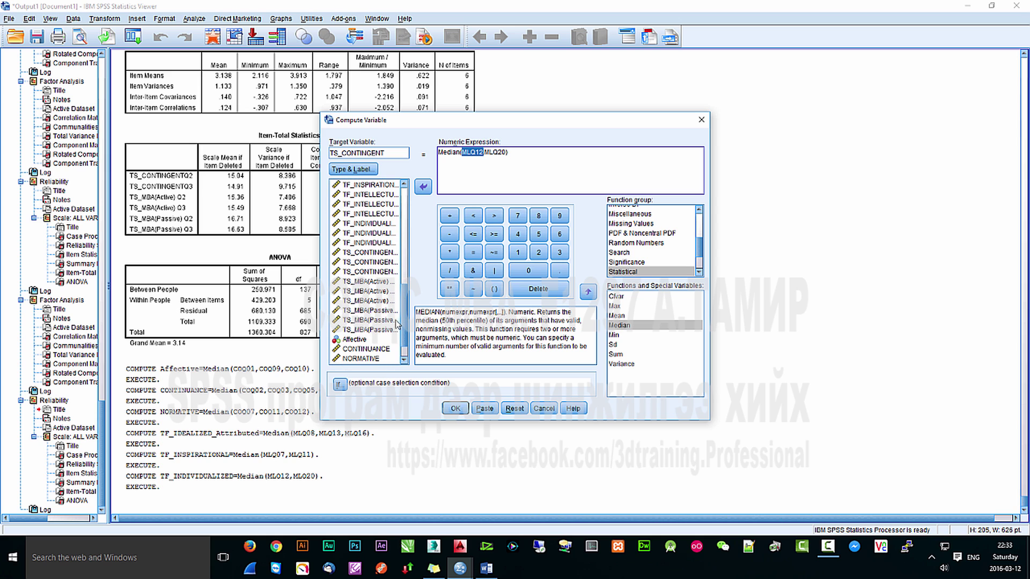
double_click(369, 263)
double_click(488, 156)
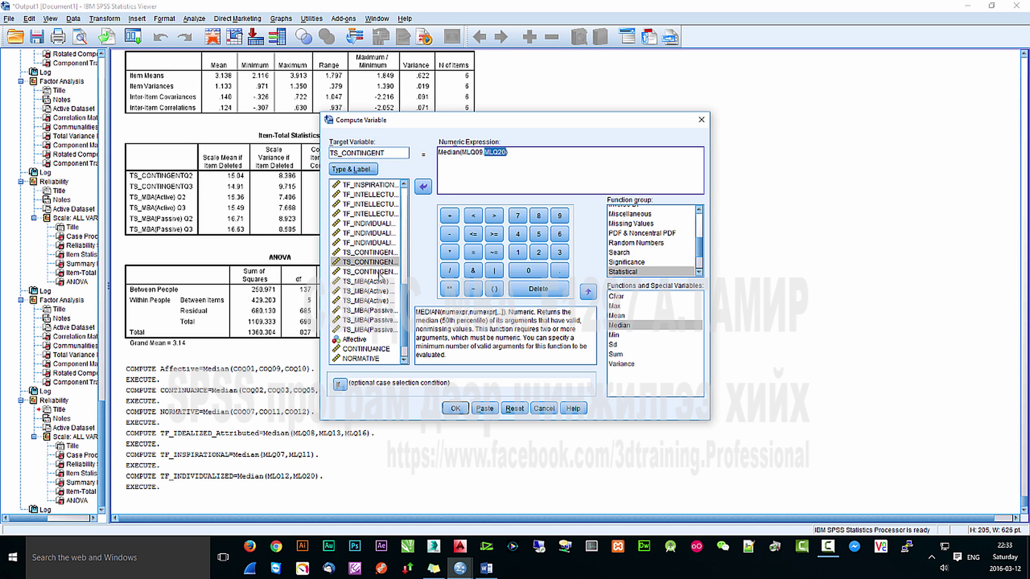
double_click(378, 272)
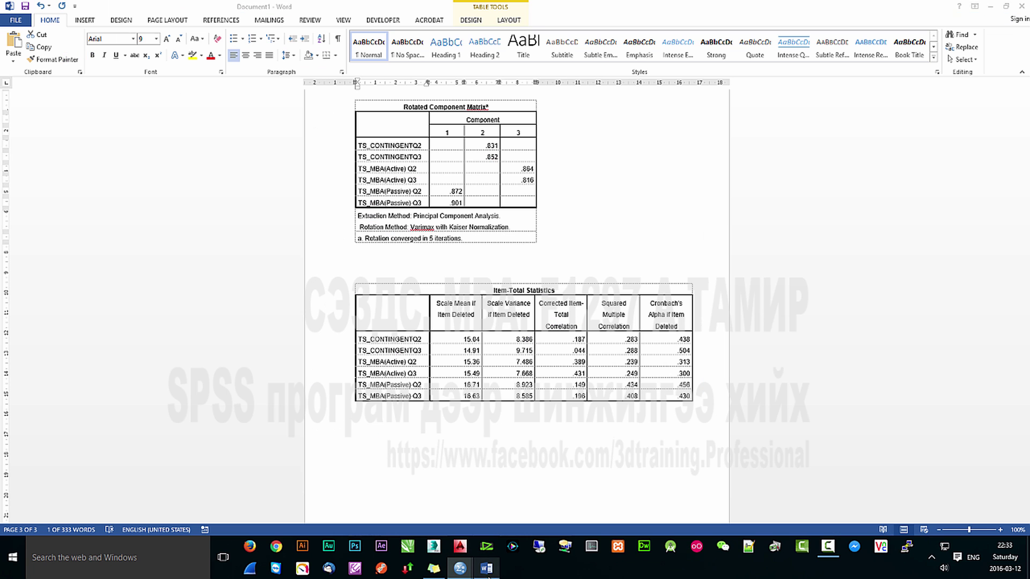
- Check the retained contingent items in Word, return to the Compute Variable dialog in SPSS, and compute TS_CONTINGENT
click(487, 568)
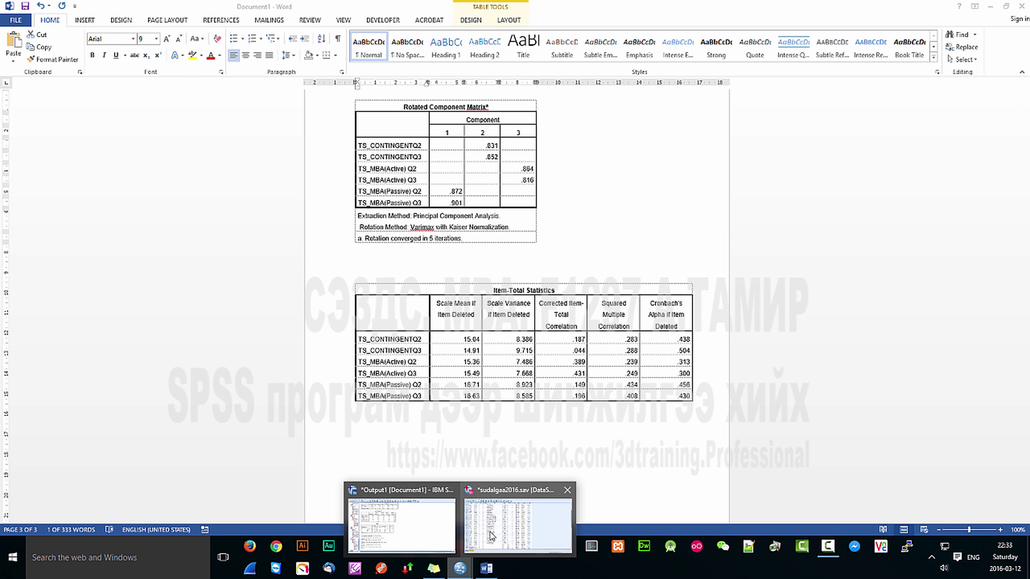
click(517, 523)
mouse_move(459, 568)
click(429, 525)
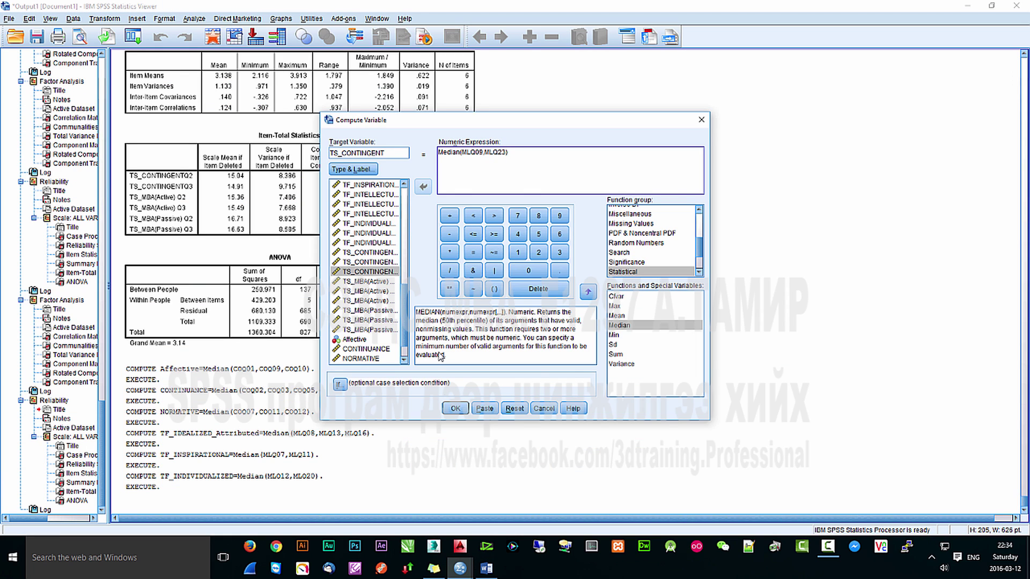
click(456, 408)
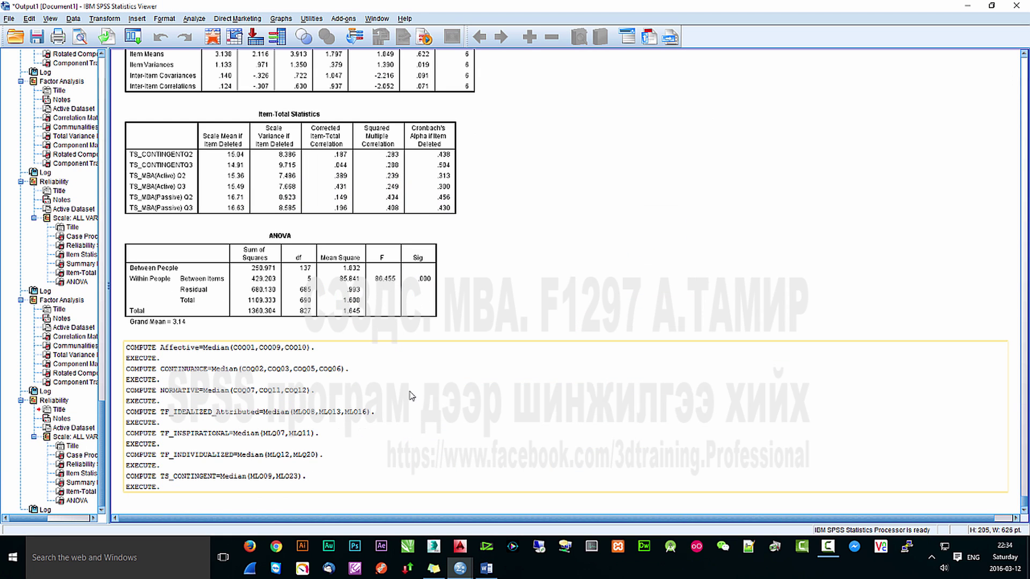
- Reopen Compute Variable, then copy the "TS_MBA(Active" part of the item name from the last rotated component matrix in Word
click(105, 21)
click(116, 31)
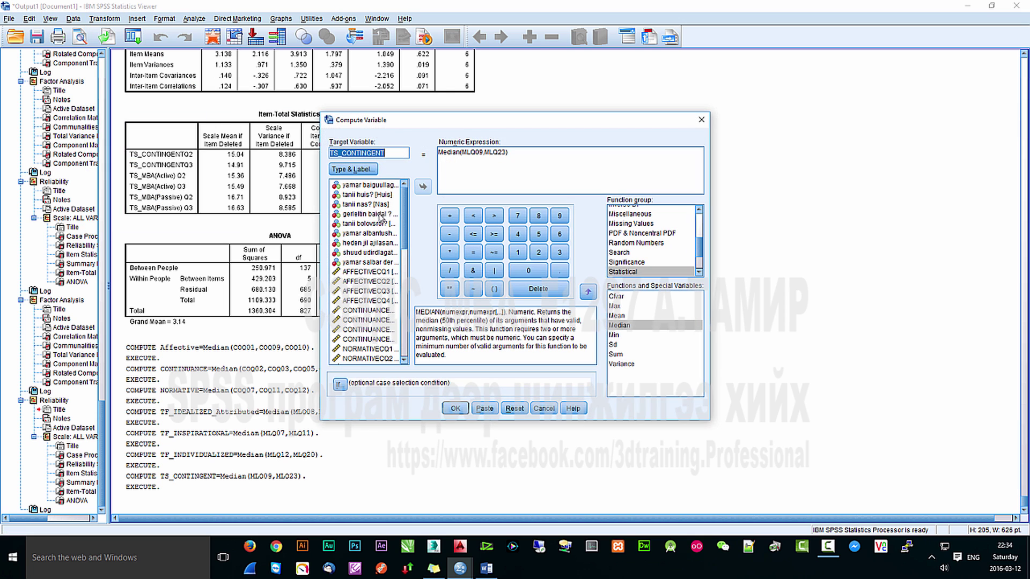
click(488, 569)
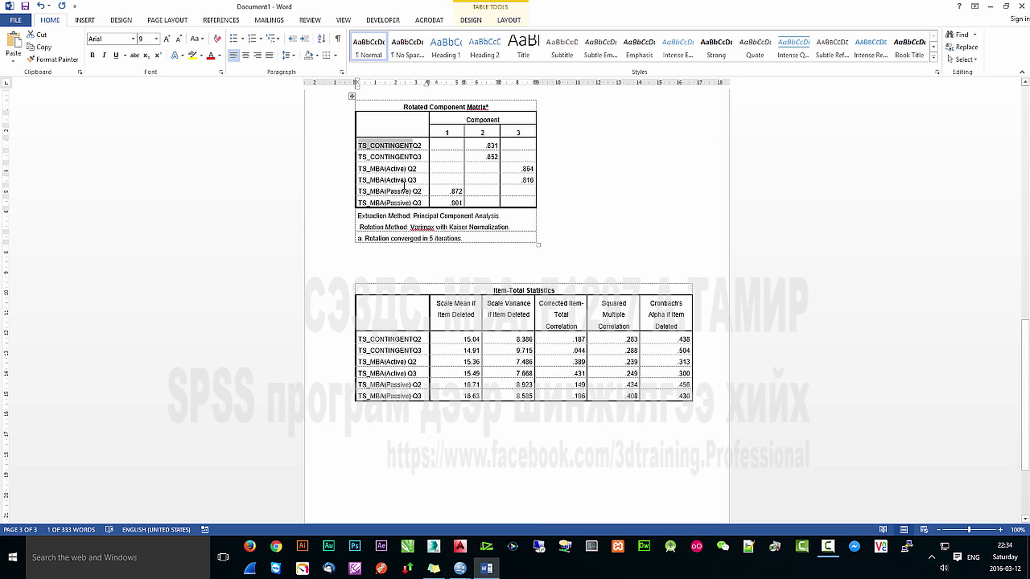
click(385, 168)
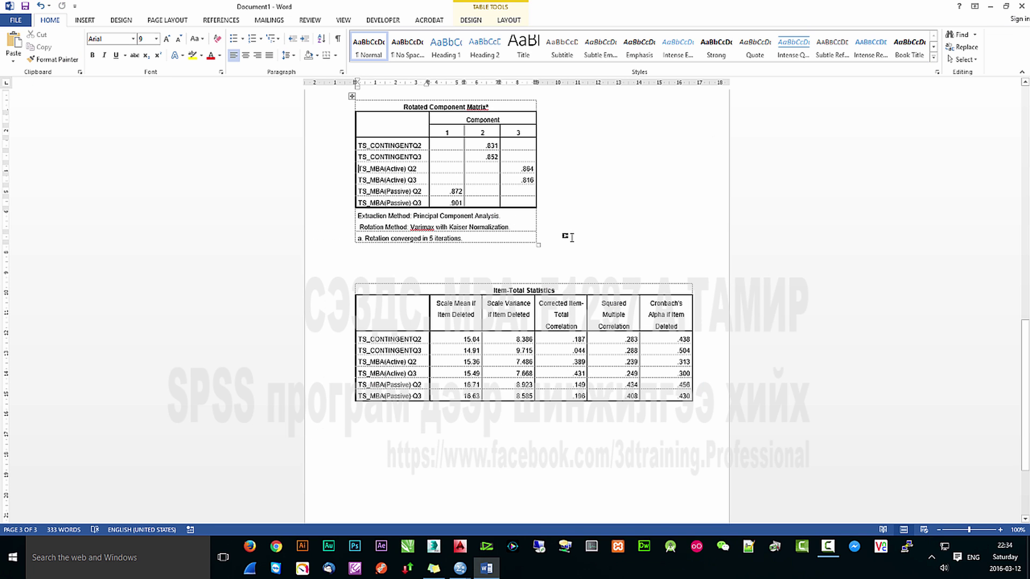
key(shift+Right)
key(shift+Right)
key(shift+Right)
key(shift+Right)
key(shift+Right)
key(shift+Right)
key(shift+Right)
key(shift+Right)
key(shift+Right)
key(shift+Right)
key(shift+Right)
key(shift+Right)
key(shift+Right)
key(shift+Right)
key(ctrl+c)
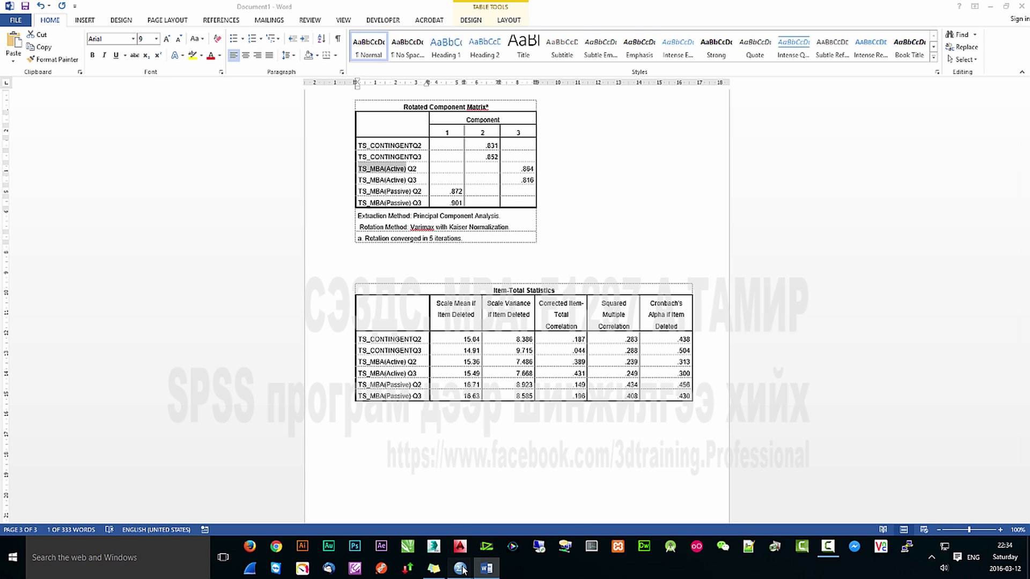
- Return to the Compute Variable dialog in SPSS and set the target variable to TS_MBA_Active
mouse_move(461, 567)
click(441, 521)
key(ctrl+v)
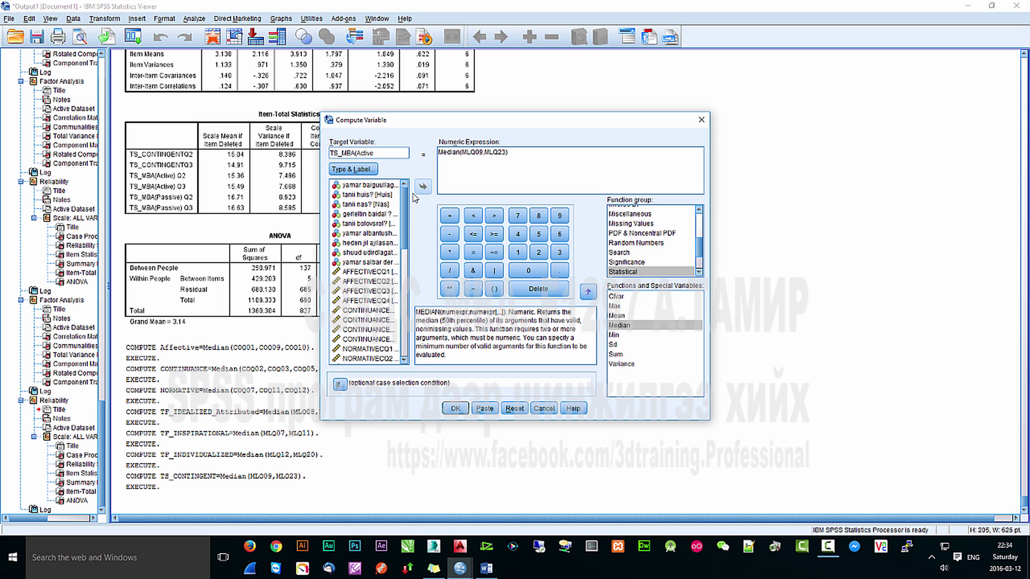
key(BackSpace)
text(_)
- Replace the Median arguments with the second and third MBA(Active) items, MLQ18 and MLQ19, and compute the variable
double_click(473, 152)
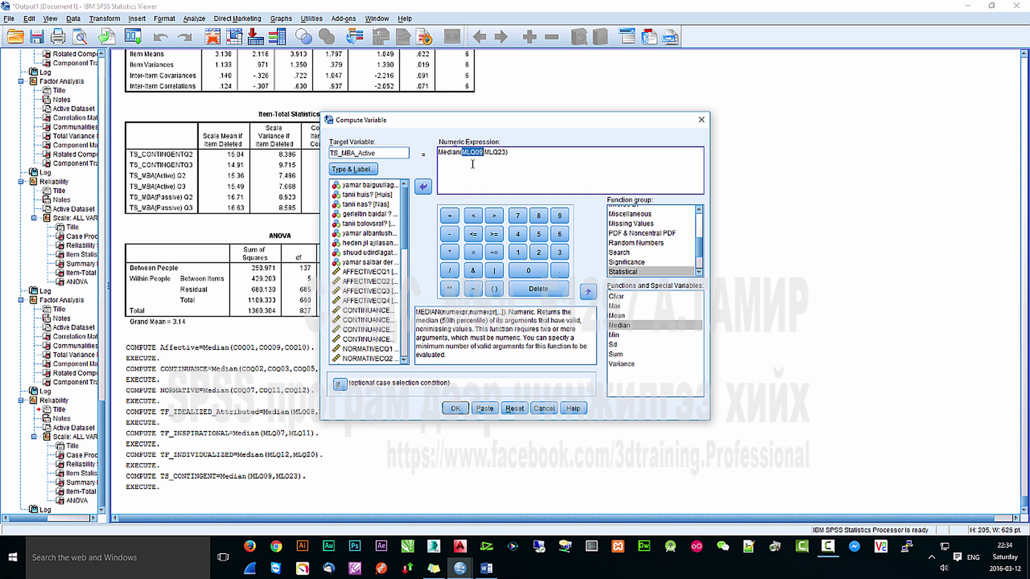
scroll(368, 339, down, 10)
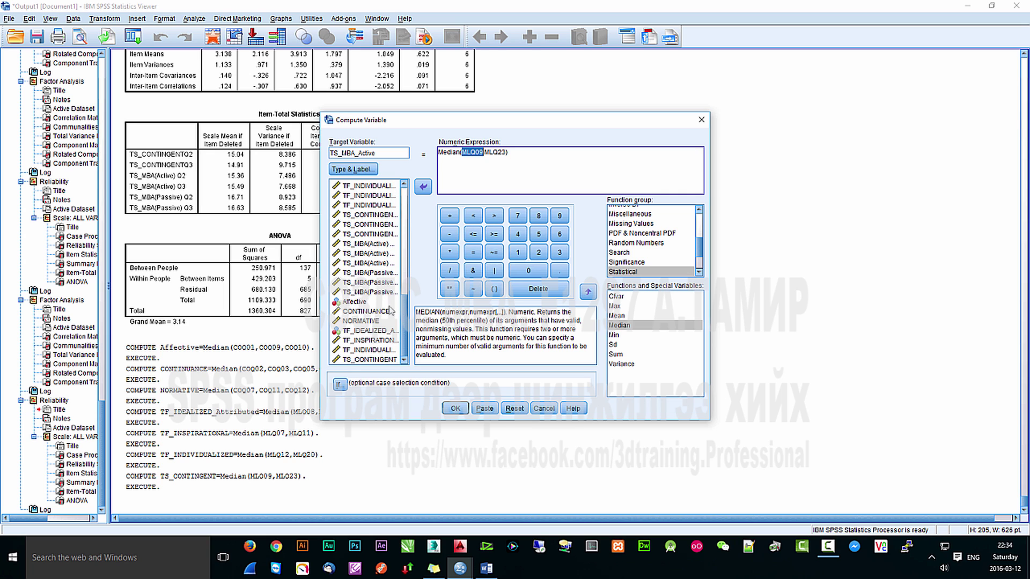
double_click(367, 254)
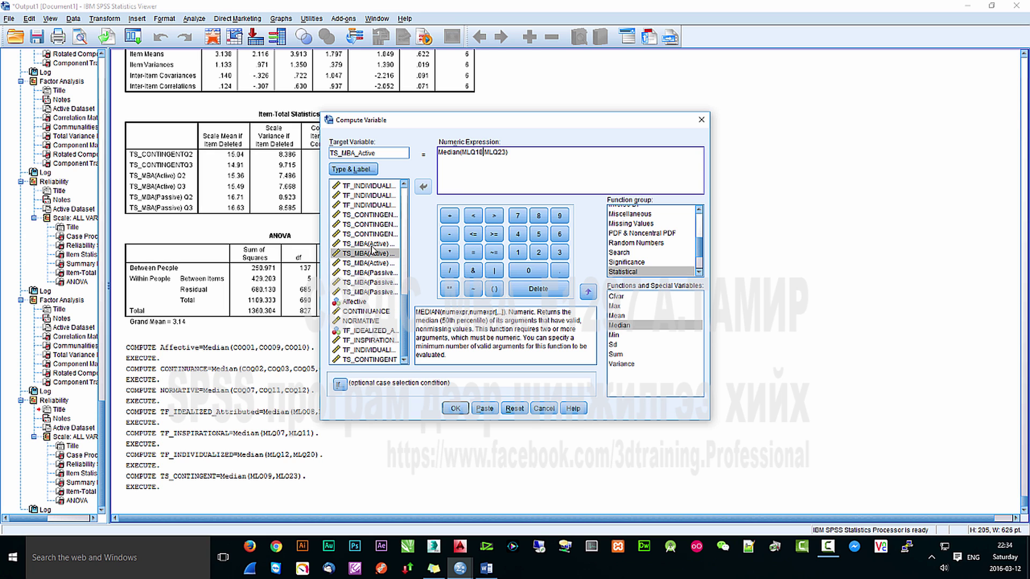
double_click(495, 152)
double_click(376, 263)
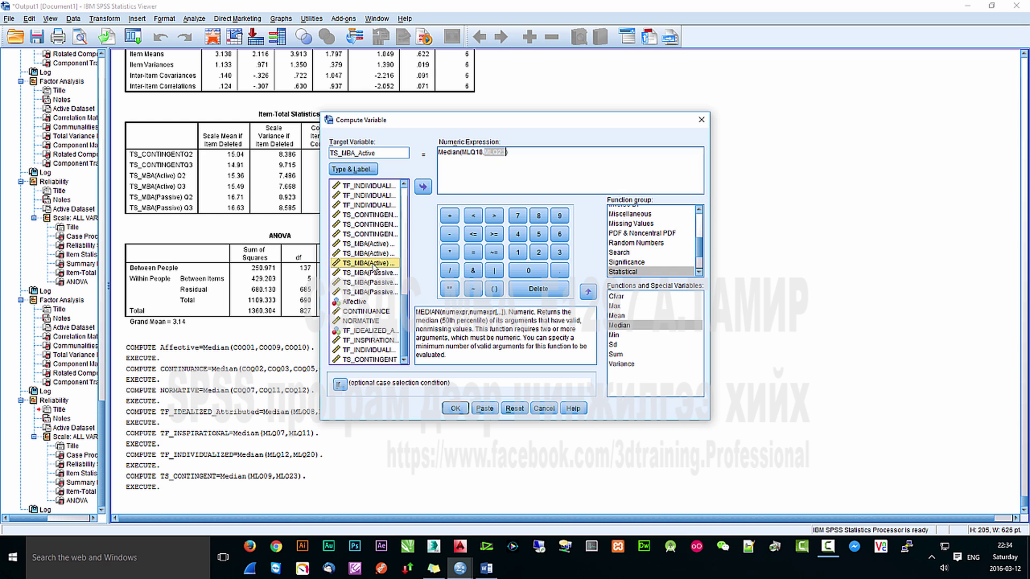
click(455, 408)
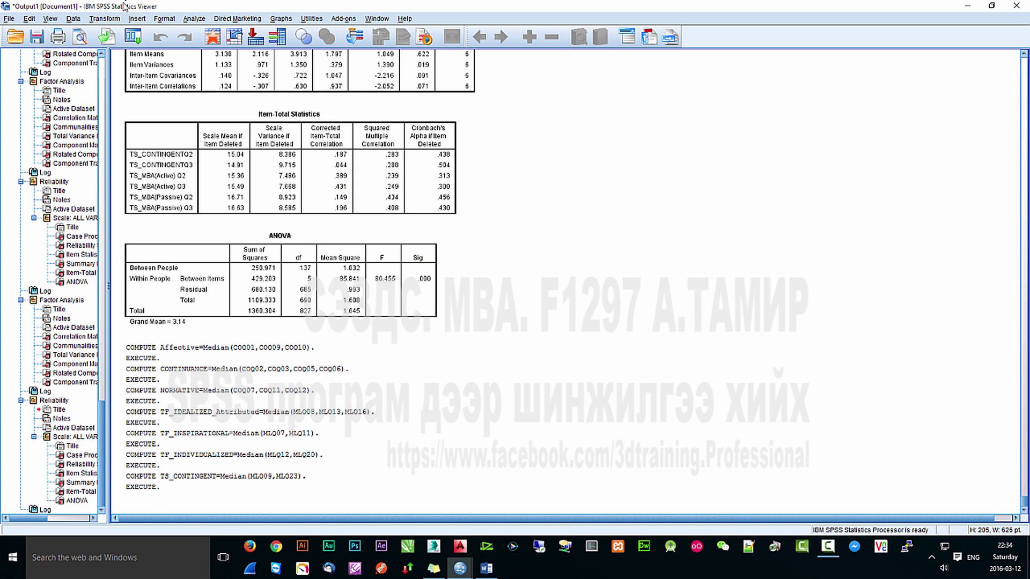
- Reopen Compute Variable and change the target variable to TS_MBA_Passive
click(101, 19)
click(133, 32)
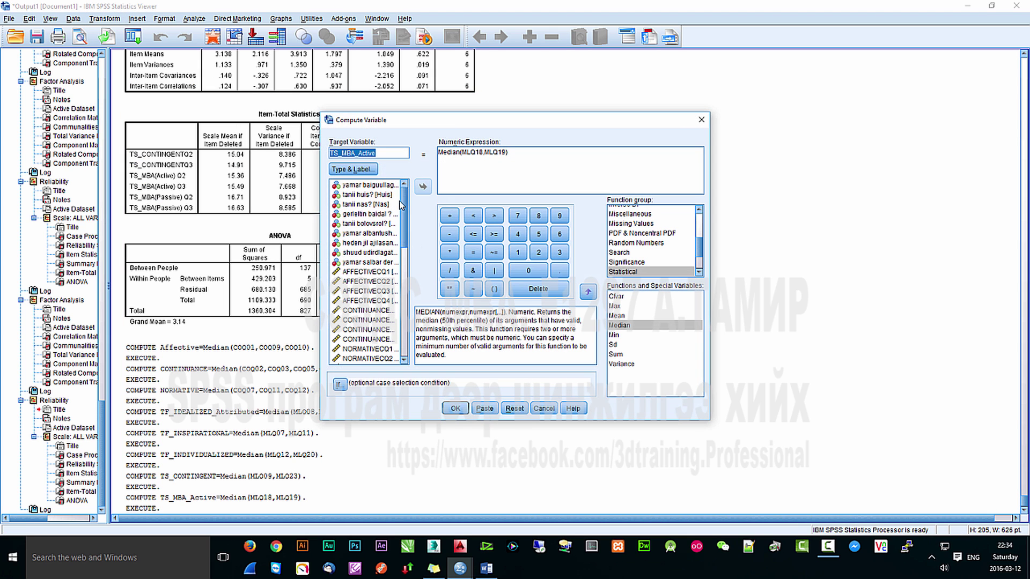
click(382, 153)
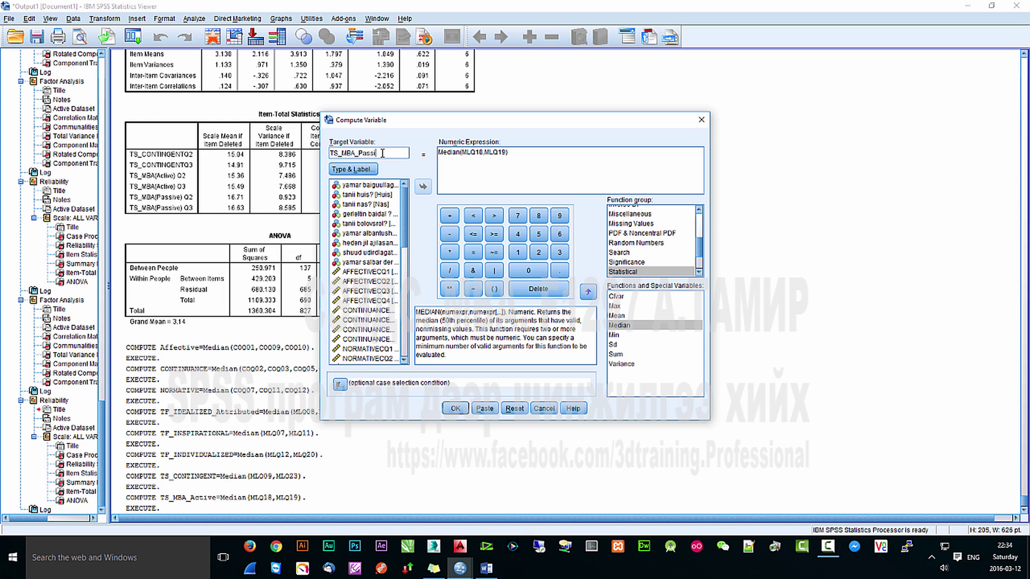
- Replace the Median arguments with the second and third MBA(Passive) items, MLQ10 and MLQ15, and compute the variable
double_click(471, 152)
drag(405, 217, 409, 310)
text(MLQ10)
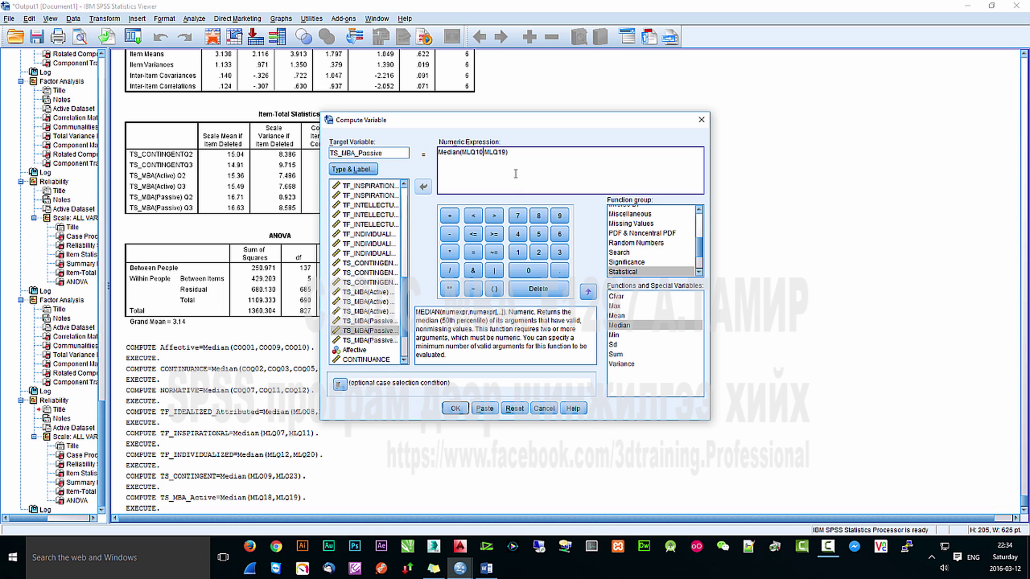
double_click(497, 153)
scroll(405, 337, down, 1)
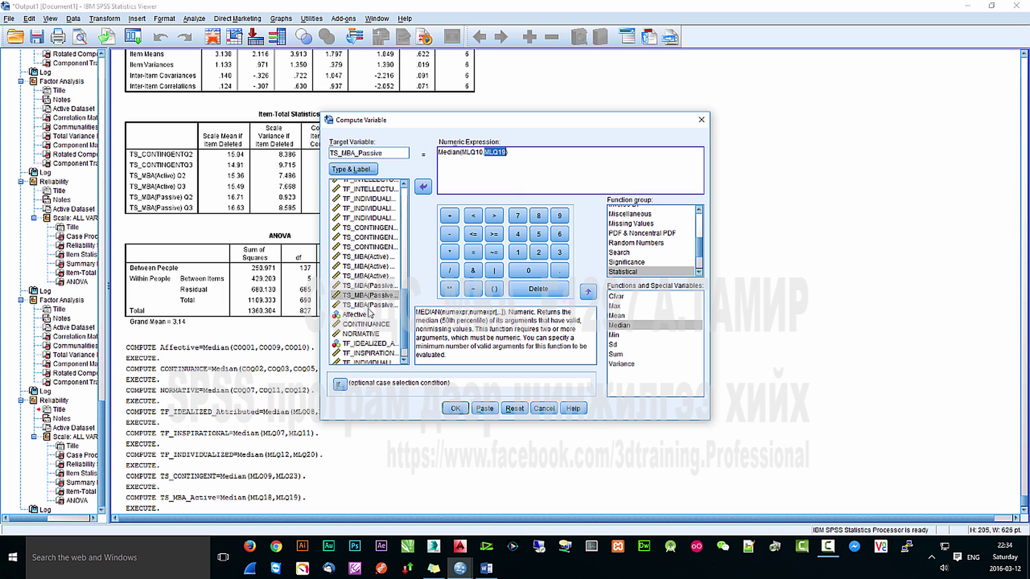
text(MLQ15)
click(455, 408)
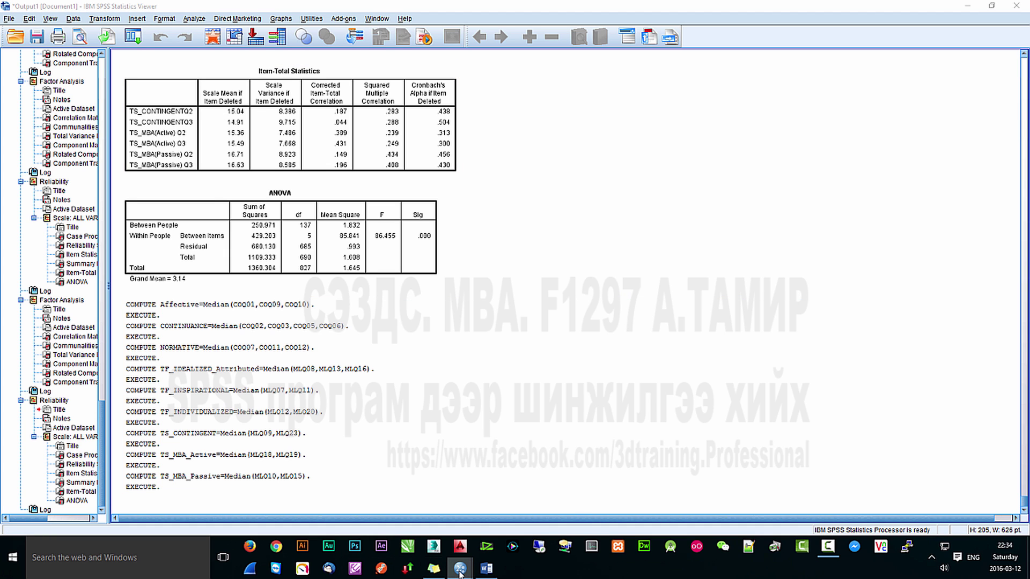
- Switch to the Data Editor and review the computed median columns from Affective to TS_MBA_Passive in Data View
mouse_move(460, 568)
click(491, 525)
click(23, 512)
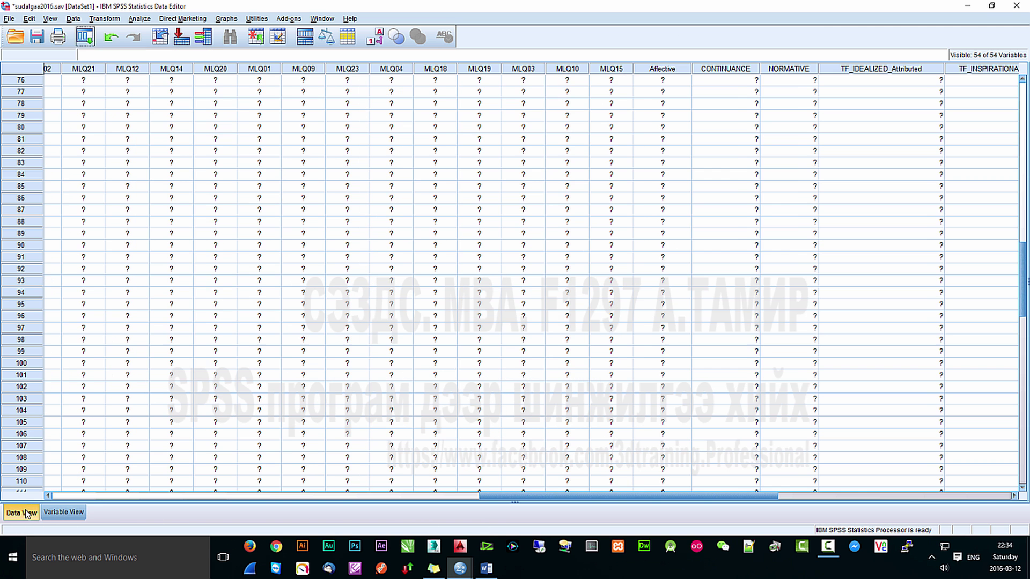
drag(517, 494, 673, 520)
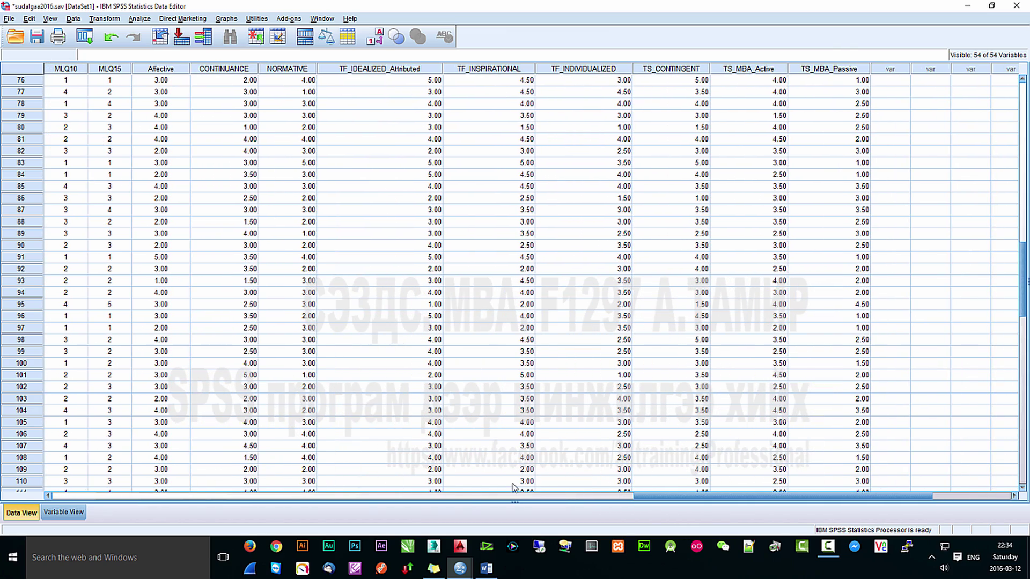
- In Variable View, apply Affective's Center alignment to the other computed variables, CONTINUANCE through TS_MBA_Passive
click(63, 512)
scroll(182, 295, down, 3)
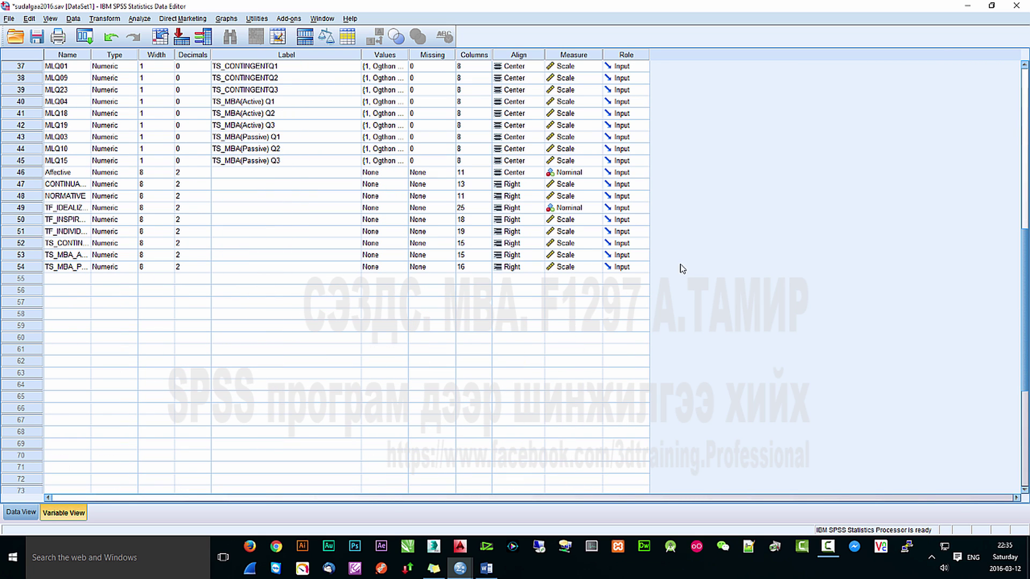
click(515, 173)
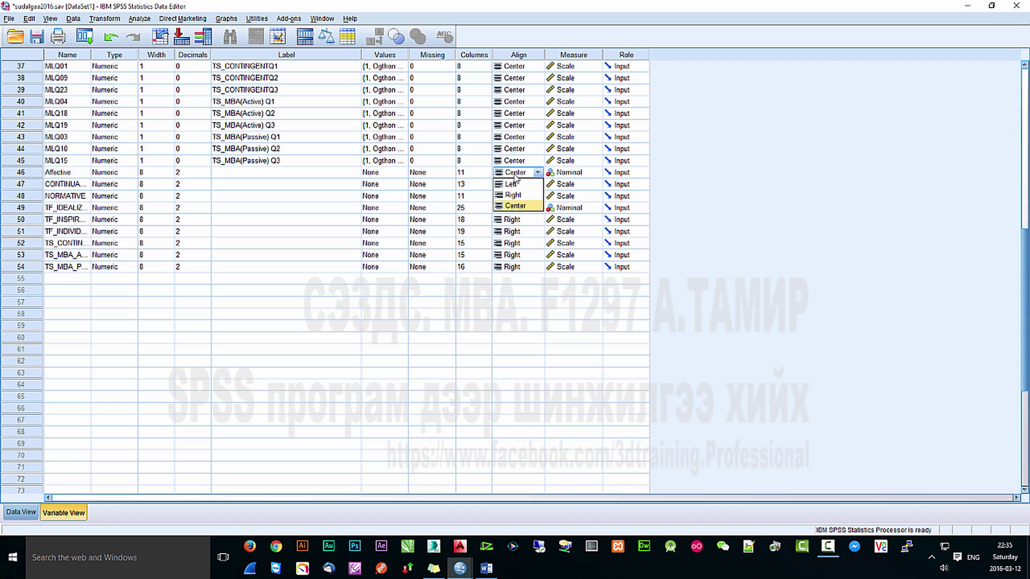
click(517, 179)
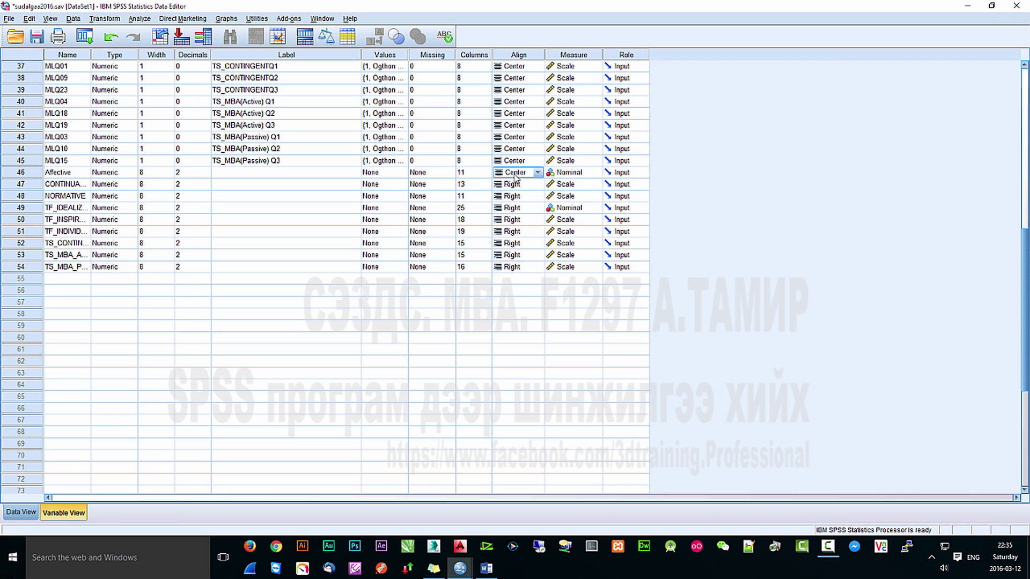
click(516, 179)
key(shift+Down)
key(shift+Down)
key(shift+Down)
key(shift+Down)
key(shift+Down)
key(shift+Down)
key(shift+Down)
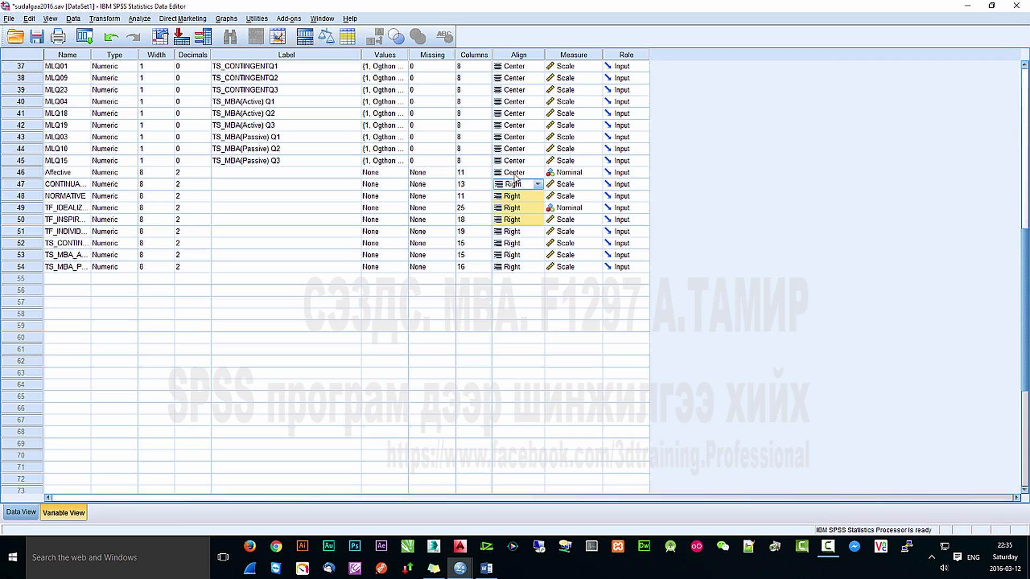
key(ctrl+v)
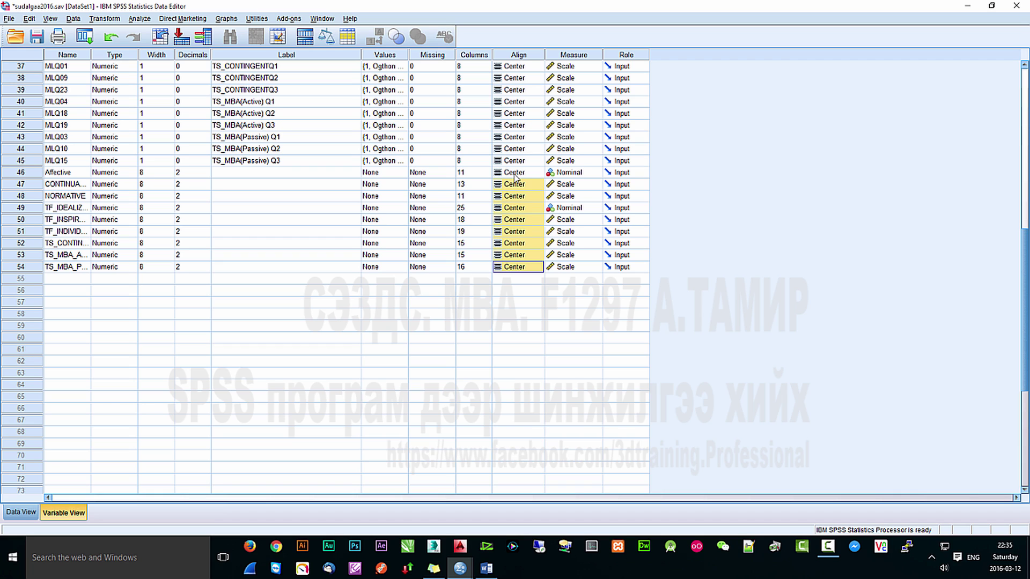
- Apply Affective's Nominal measurement level to the computed variables CONTINUANCE through TS_MBA_Passive
click(555, 174)
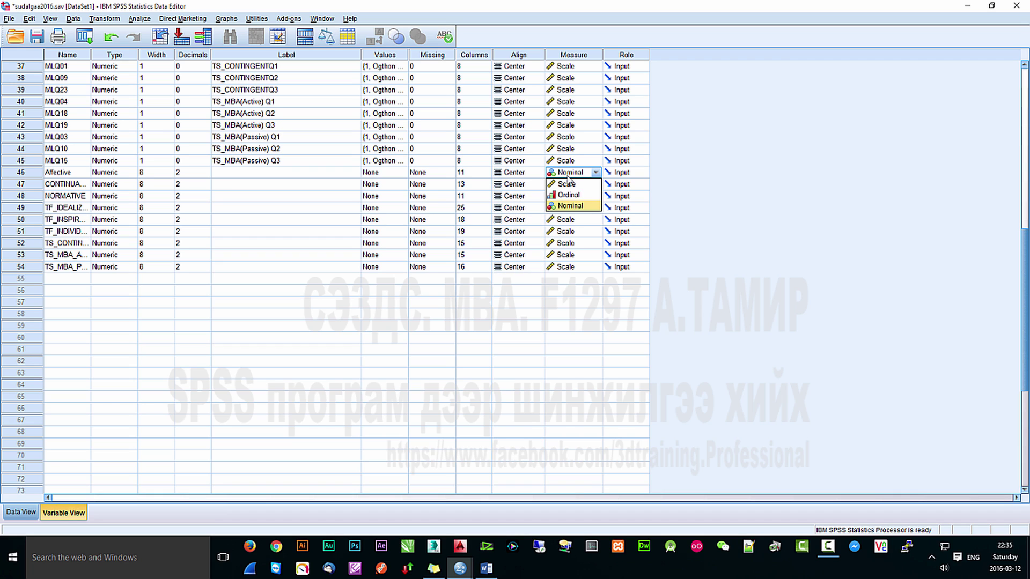
click(568, 180)
click(568, 180)
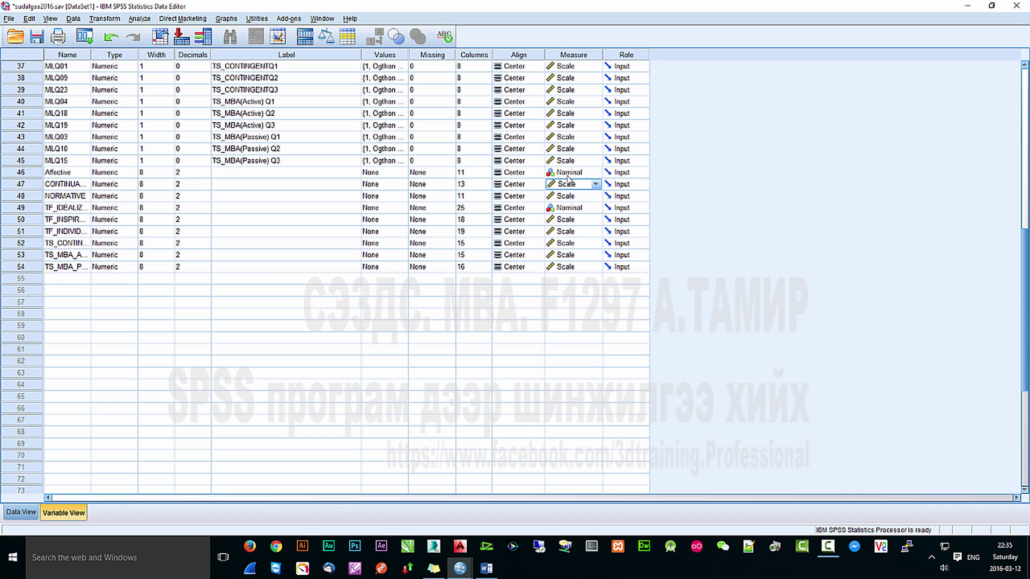
key(shift+Down)
key(shift+Down)
key(shift+Down)
key(shift+Down)
key(shift+Down)
key(shift+Down)
key(shift+Down)
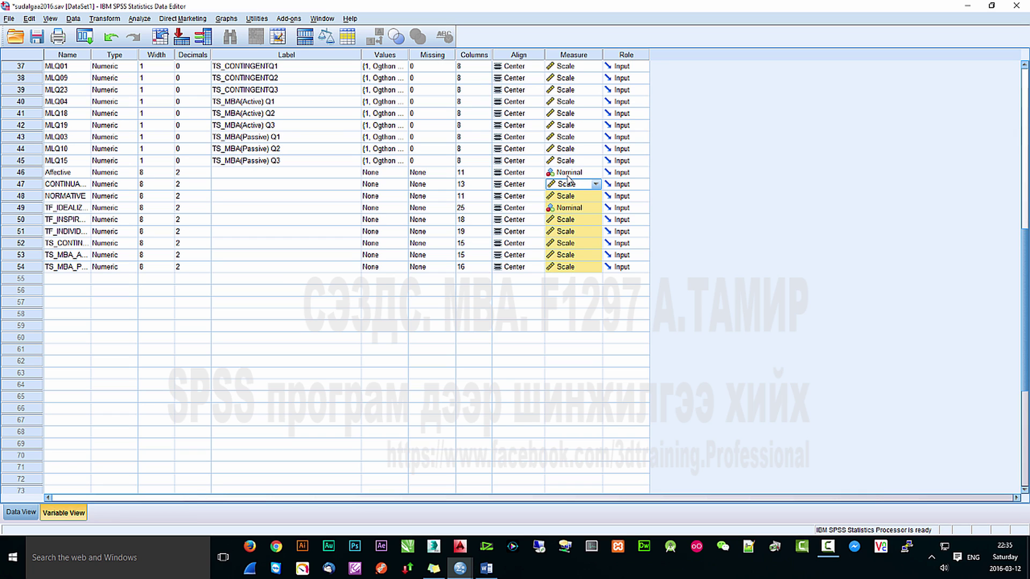
key(ctrl+v)
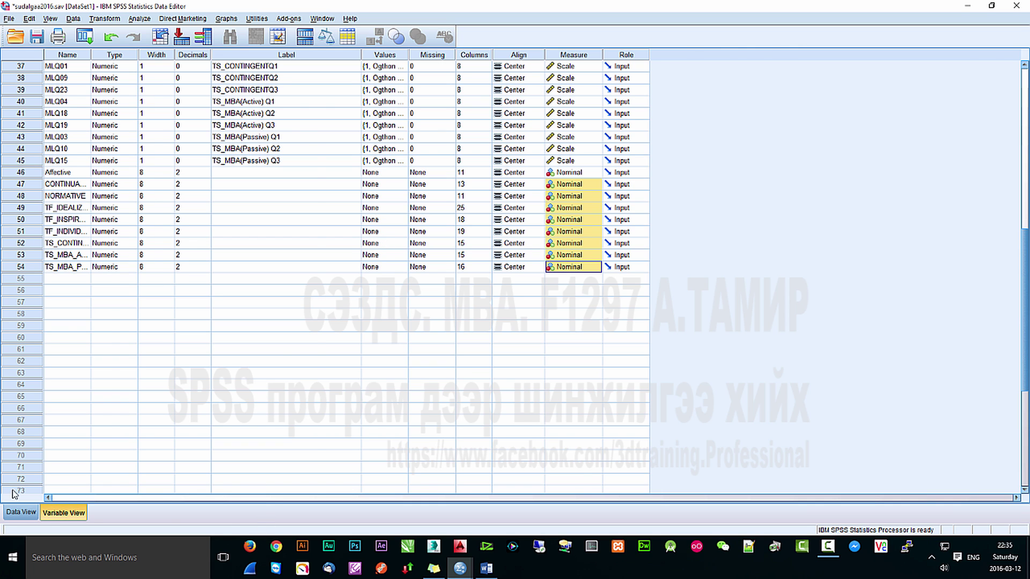
- Return to Data View, start a bivariate correlation, and add the nine computed variables from Affective to TS_MBA_Passive
click(21, 512)
click(454, 295)
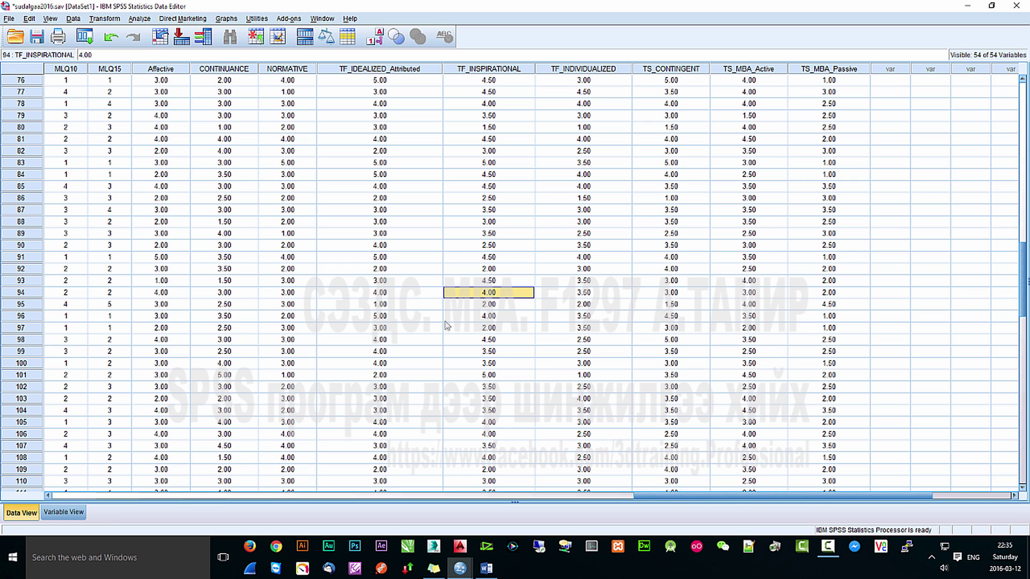
click(139, 18)
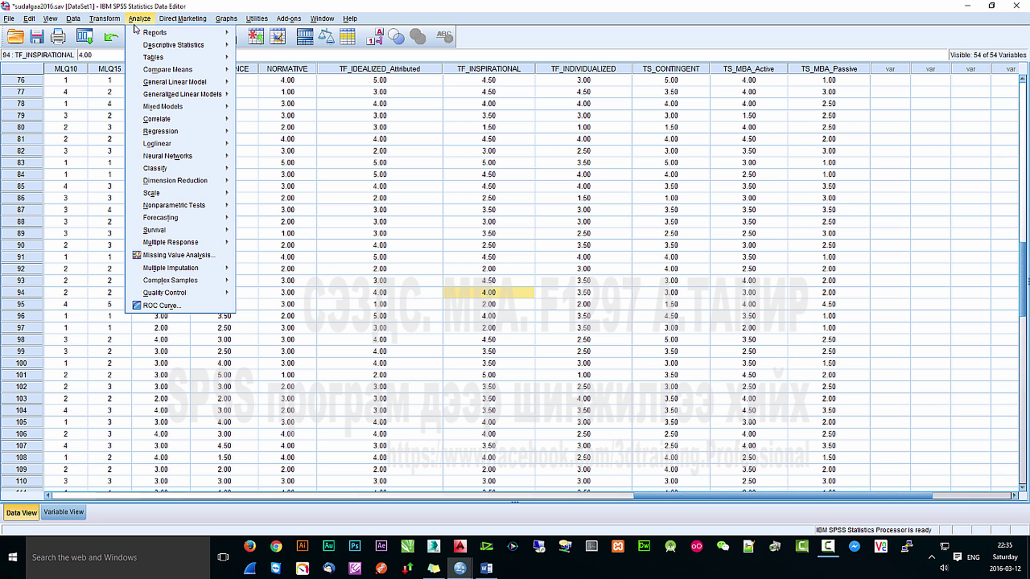
mouse_move(179, 137)
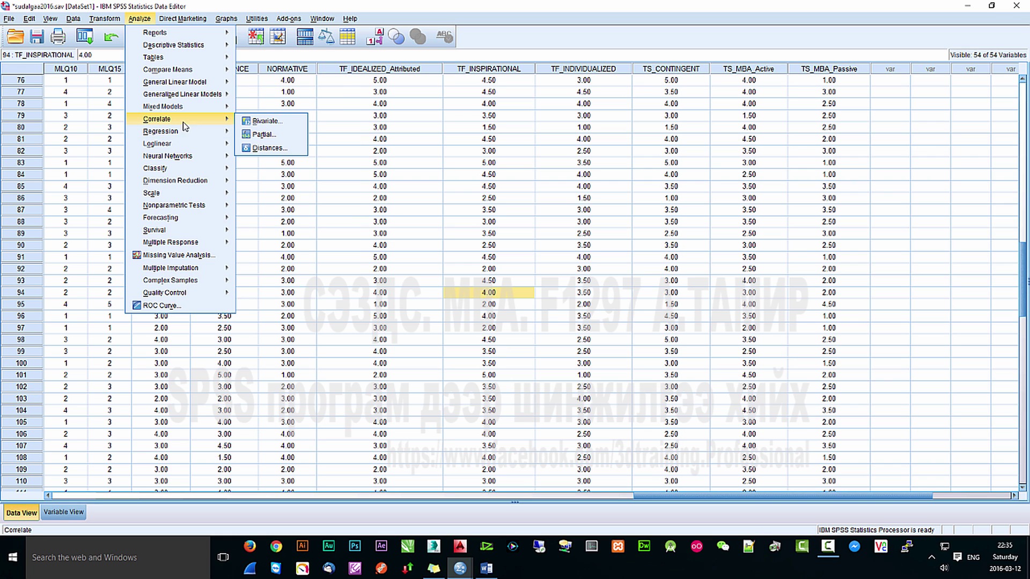
click(267, 123)
scroll(439, 236, down, 12)
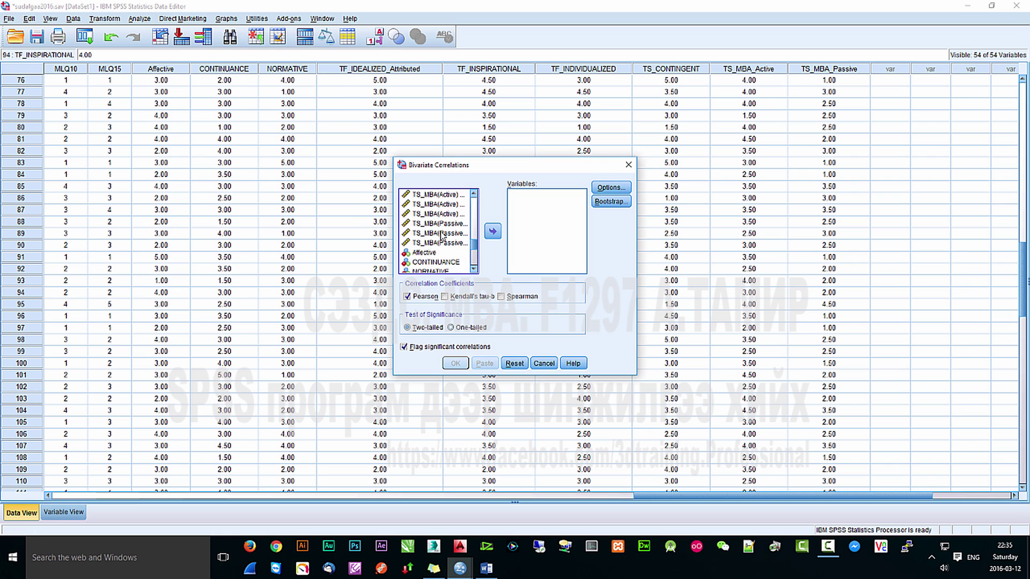
click(427, 223)
scroll(443, 259, down, 1)
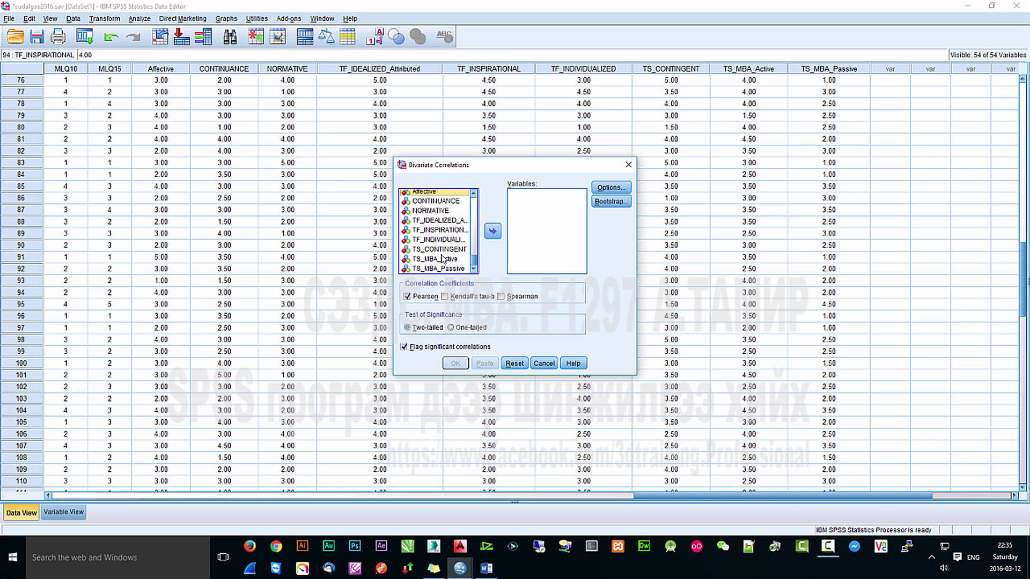
shift+click(434, 269)
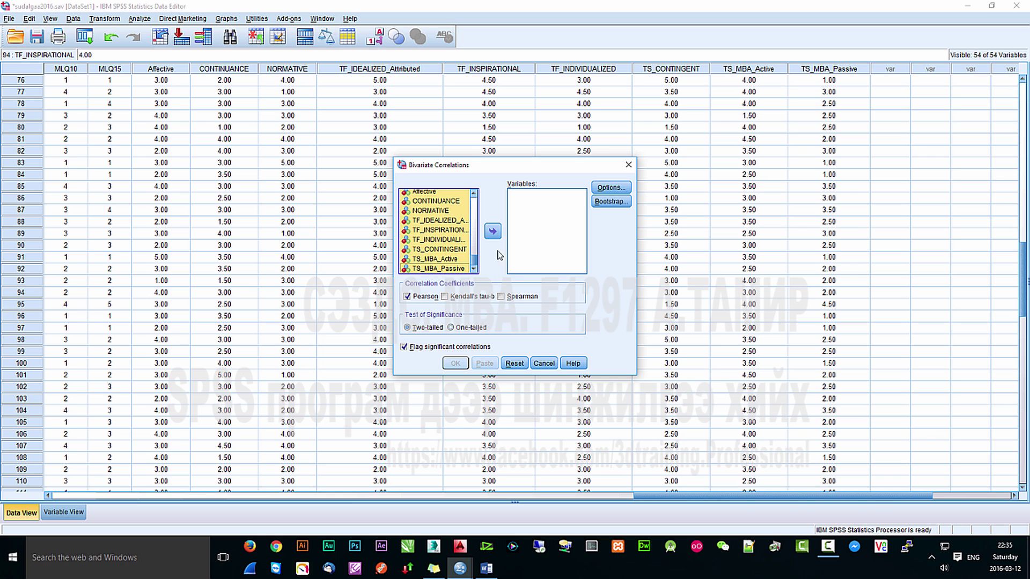
click(493, 232)
- Review the bivariate correlation's Options and Bootstrap settings, keeping their defaults
click(611, 187)
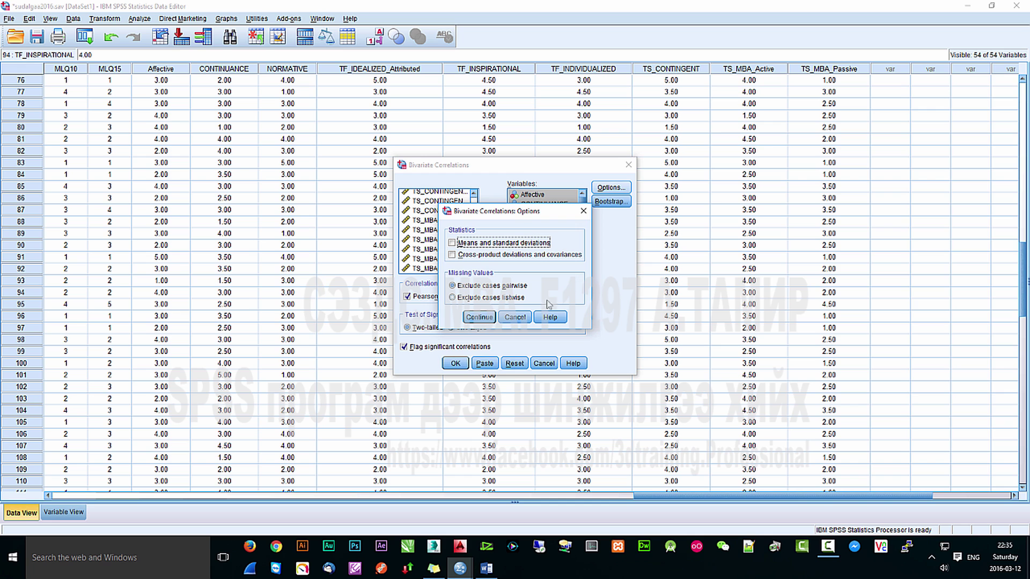
click(479, 317)
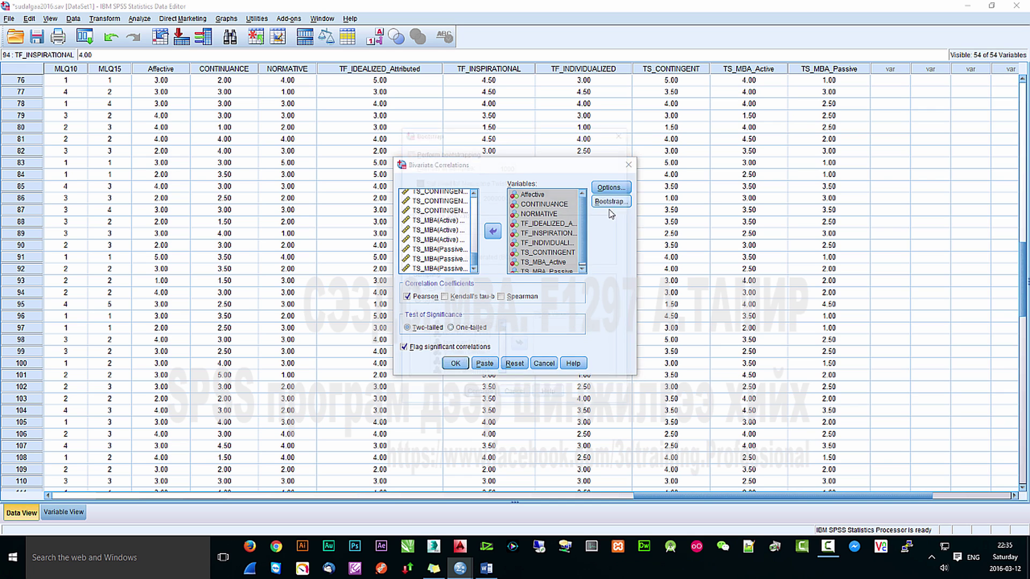
click(611, 201)
click(480, 398)
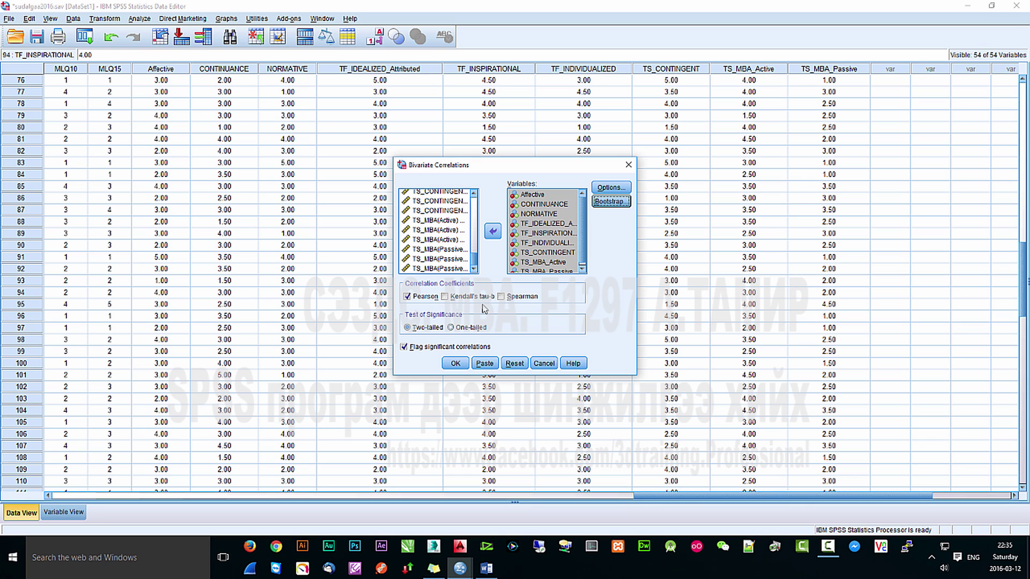
- Run the bivariate correlation of the nine computed variables using only Pearson coefficients with a two-tailed significance test
click(503, 299)
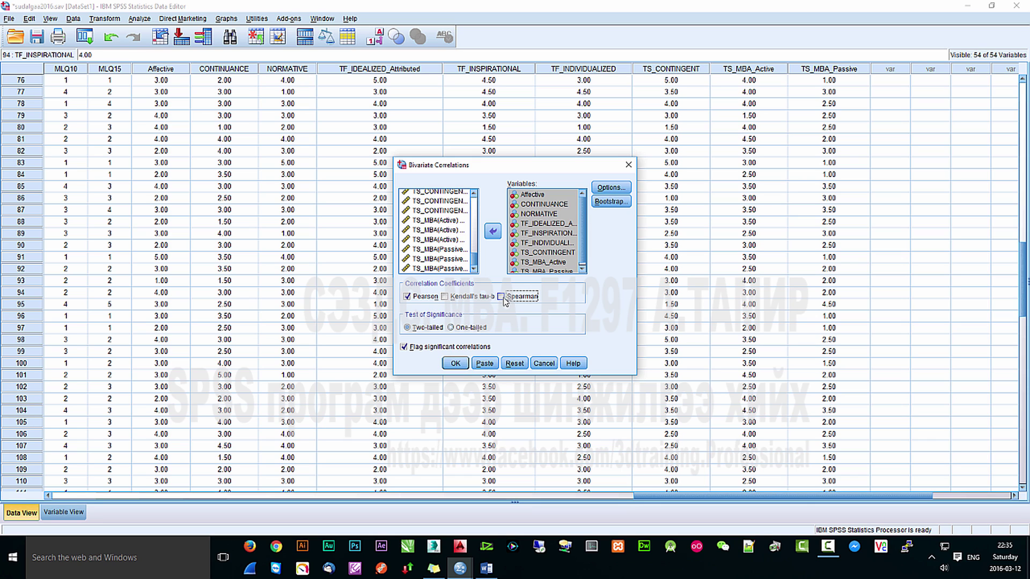
click(446, 298)
click(444, 297)
click(500, 298)
click(455, 364)
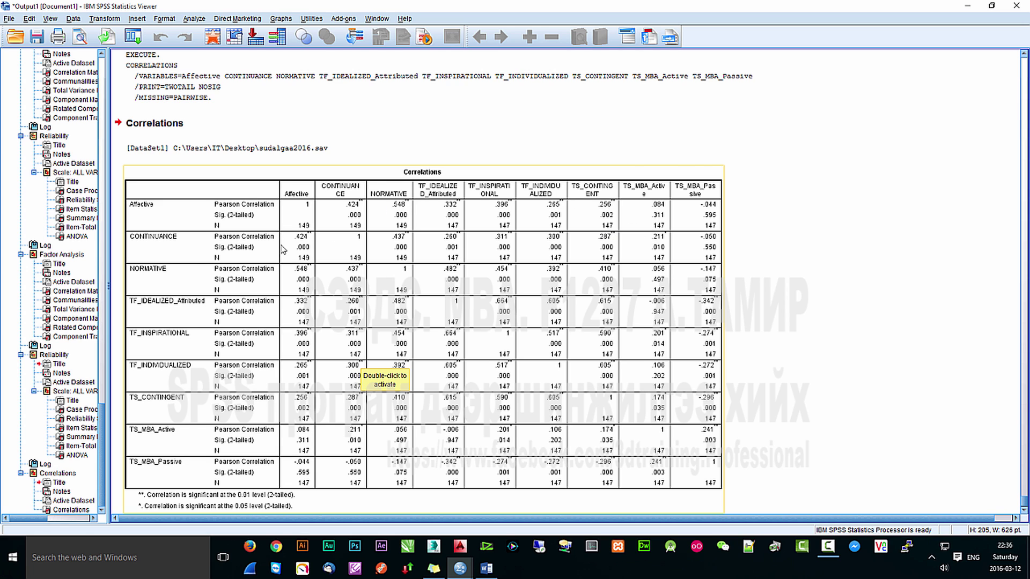
- Copy the Correlations table into the Word document on a new page after the last Item-Total Statistics table
click(172, 222)
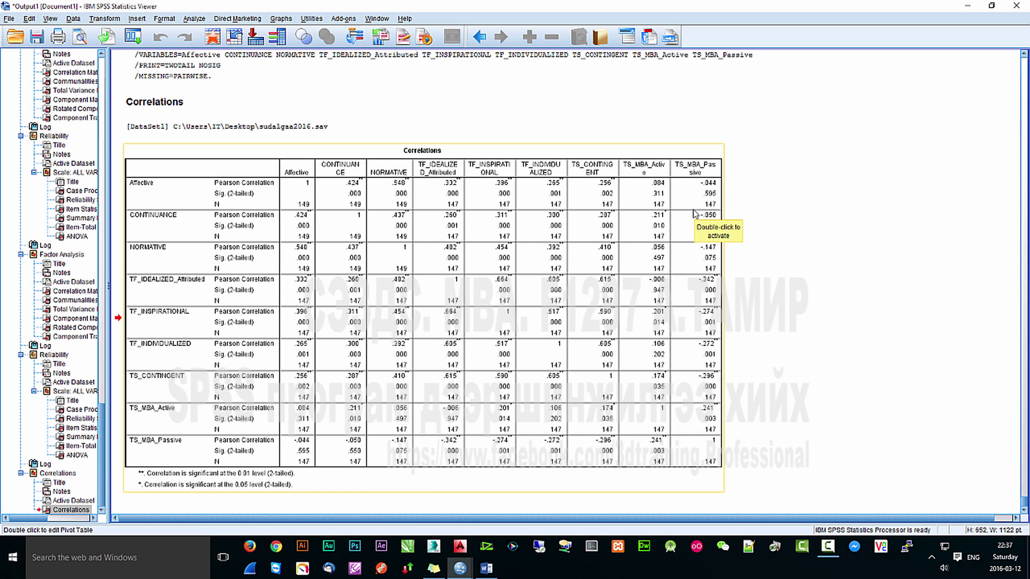
click(451, 250)
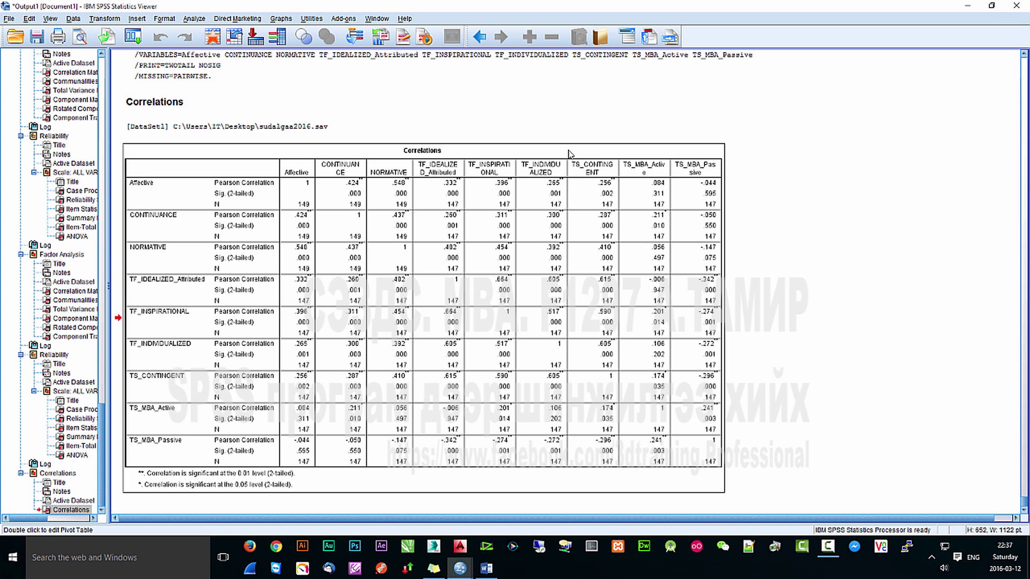
click(487, 568)
scroll(500, 450, down, 3)
click(499, 416)
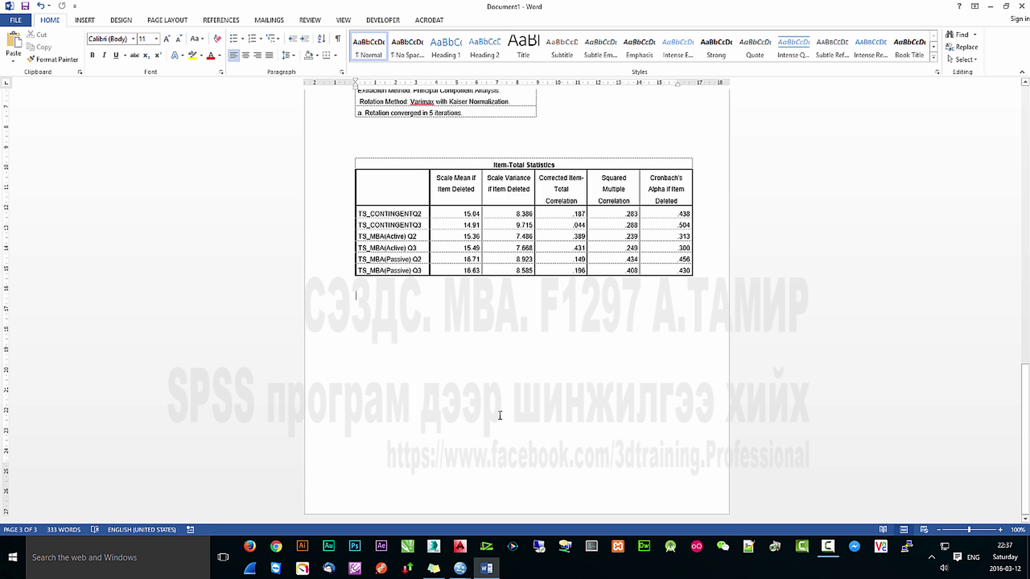
key(ctrl+Return)
key(ctrl+v)
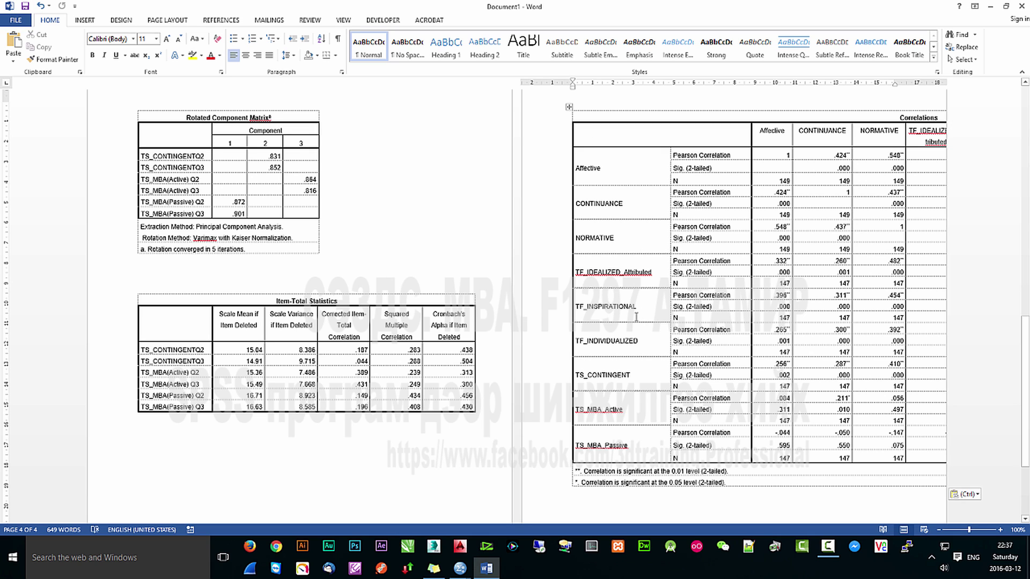
- Switch back to the SPSS output viewer with the Correlations table
click(462, 570)
click(507, 528)
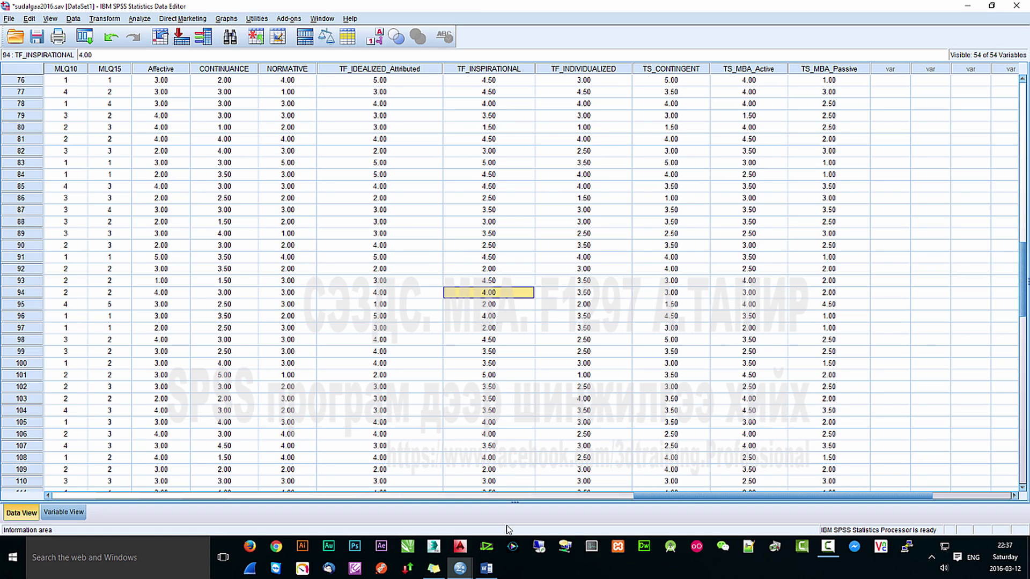
click(460, 569)
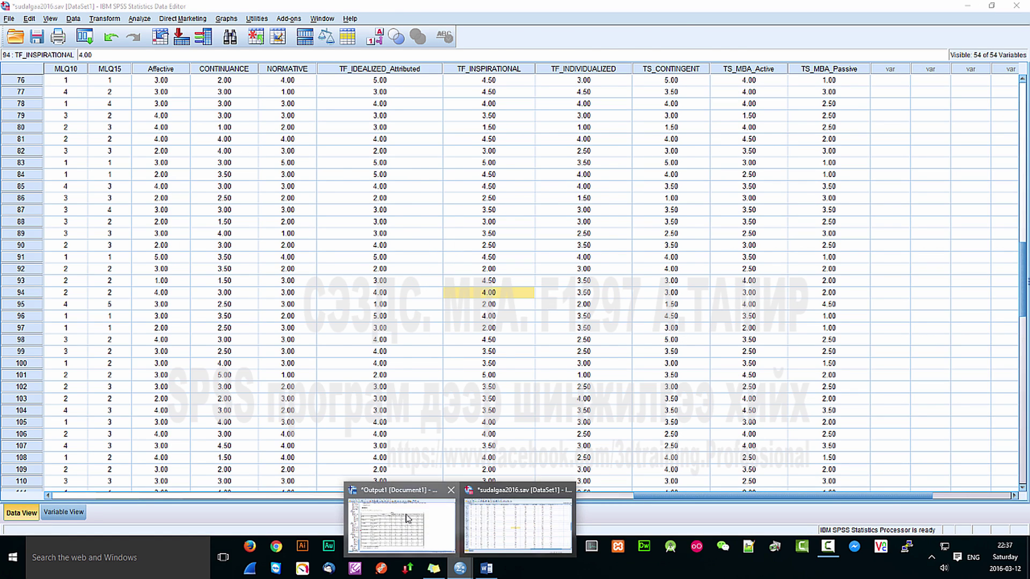
click(399, 517)
click(194, 19)
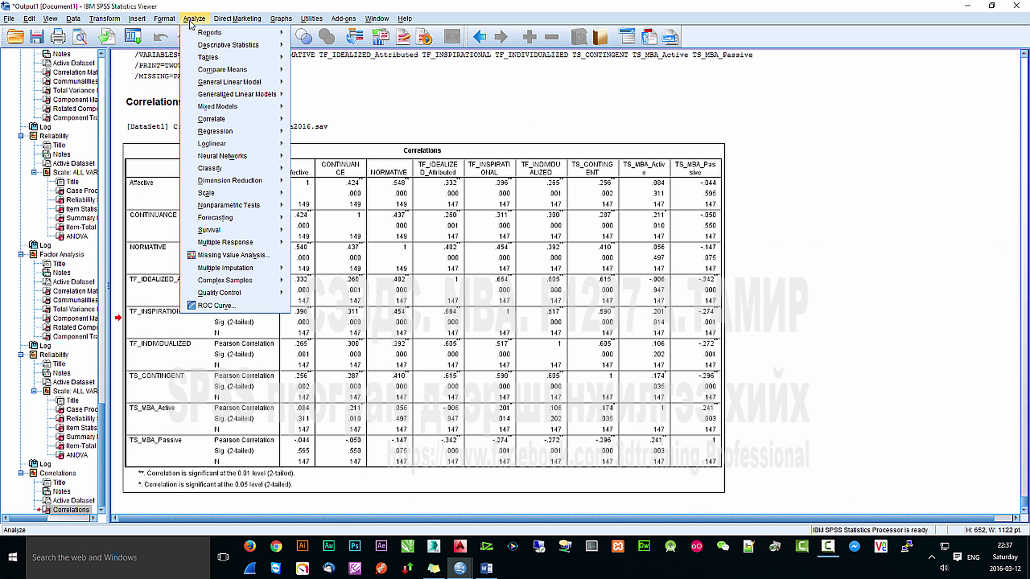
mouse_move(243, 193)
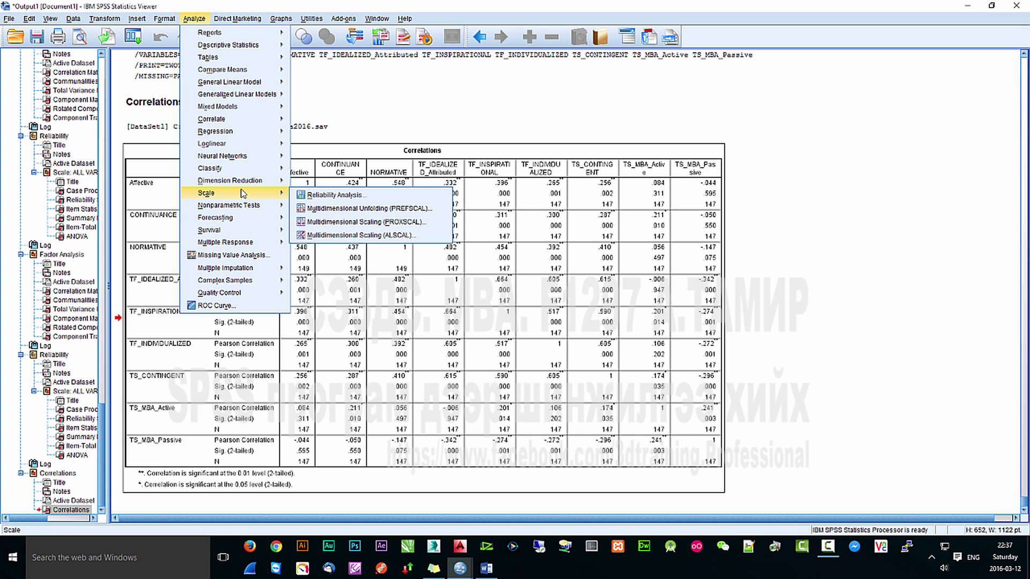
click(537, 6)
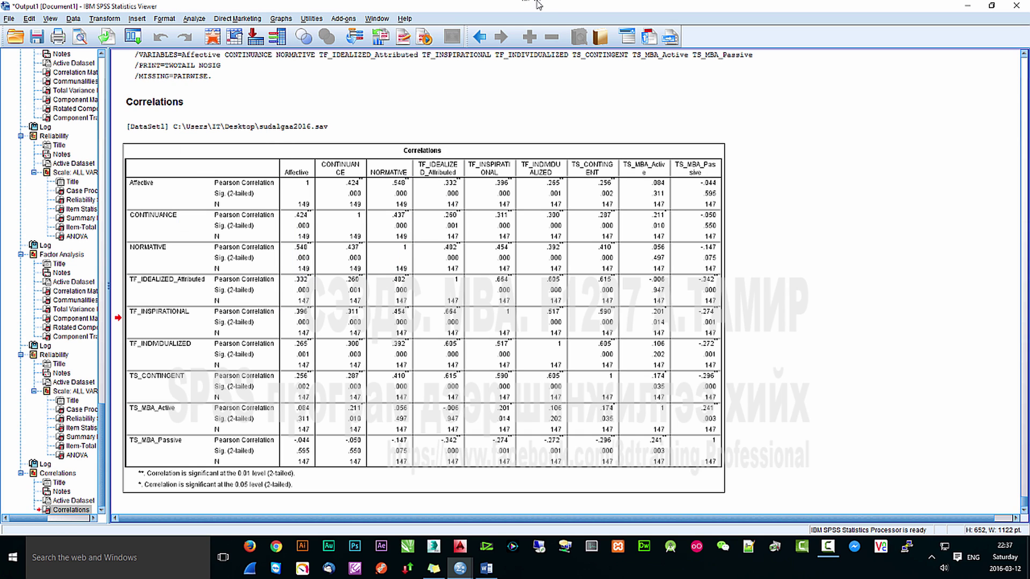
- Start a linear regression and set the computed variable Affective as the dependent variable
click(195, 18)
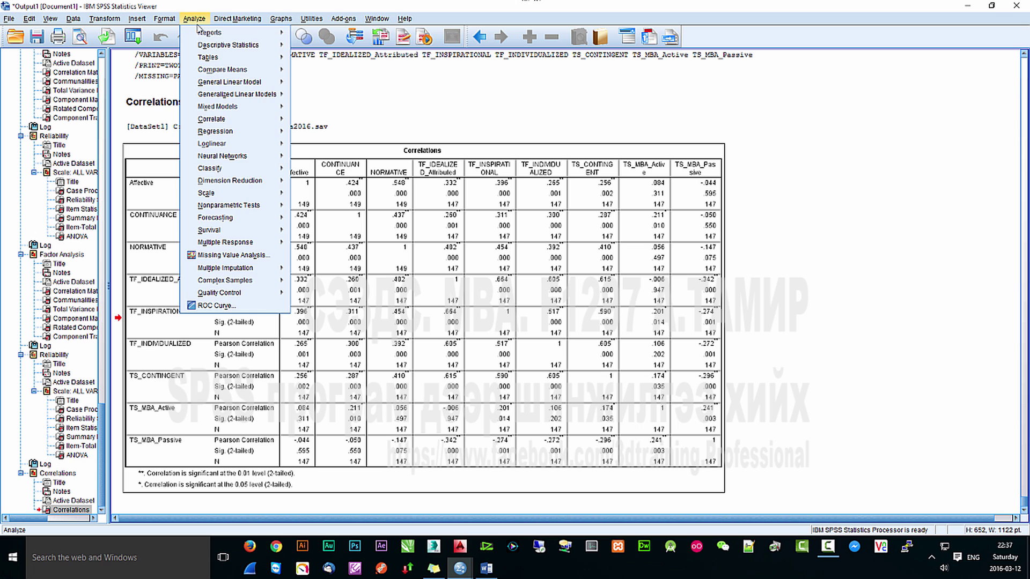
mouse_move(252, 131)
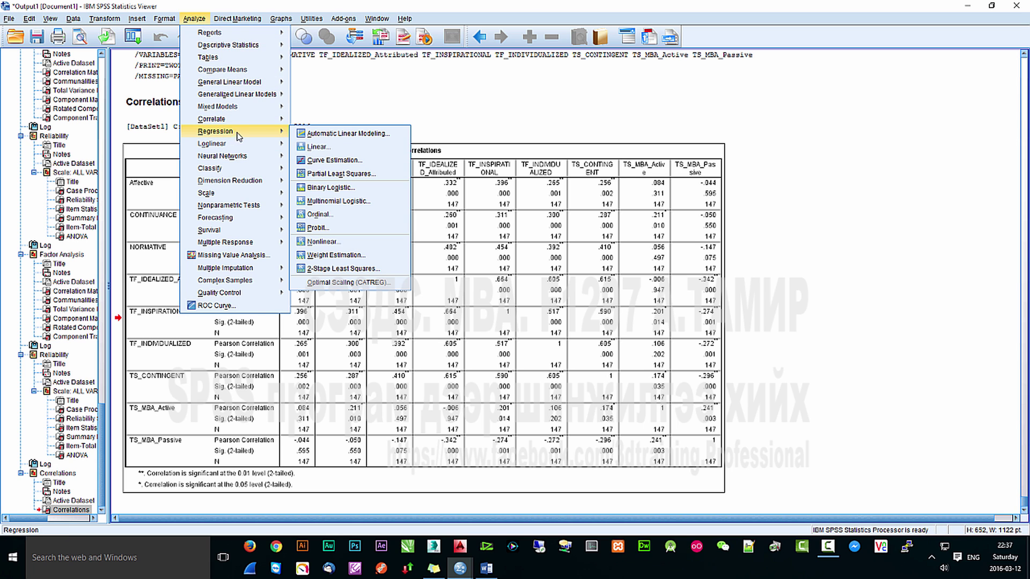
click(333, 146)
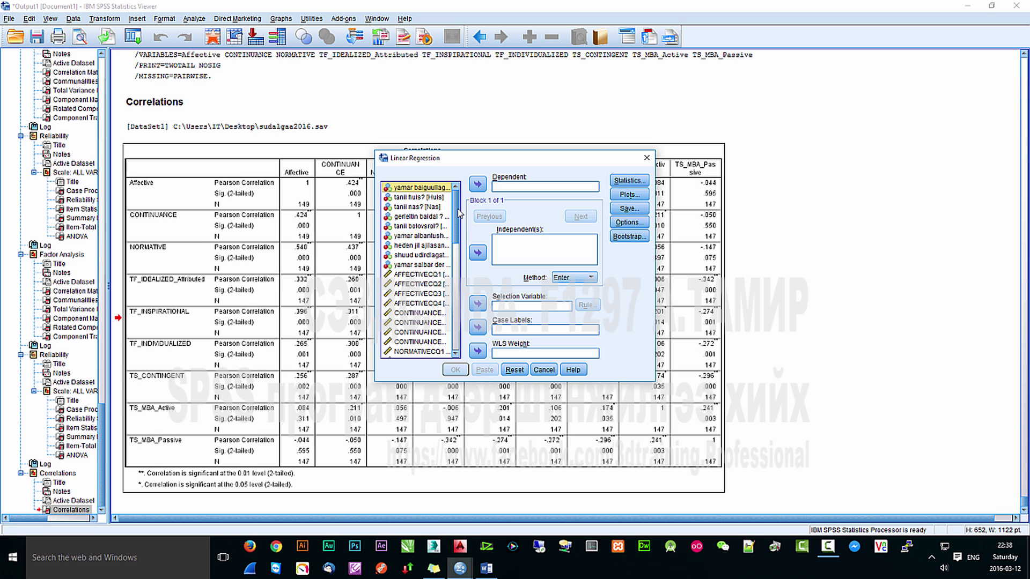
drag(459, 214, 458, 271)
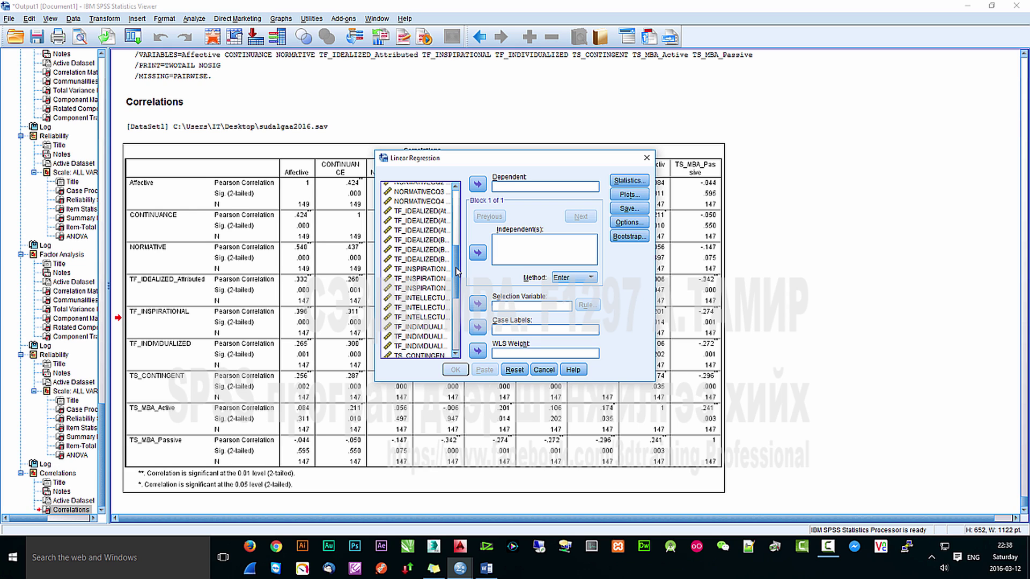
drag(457, 272, 453, 337)
click(404, 276)
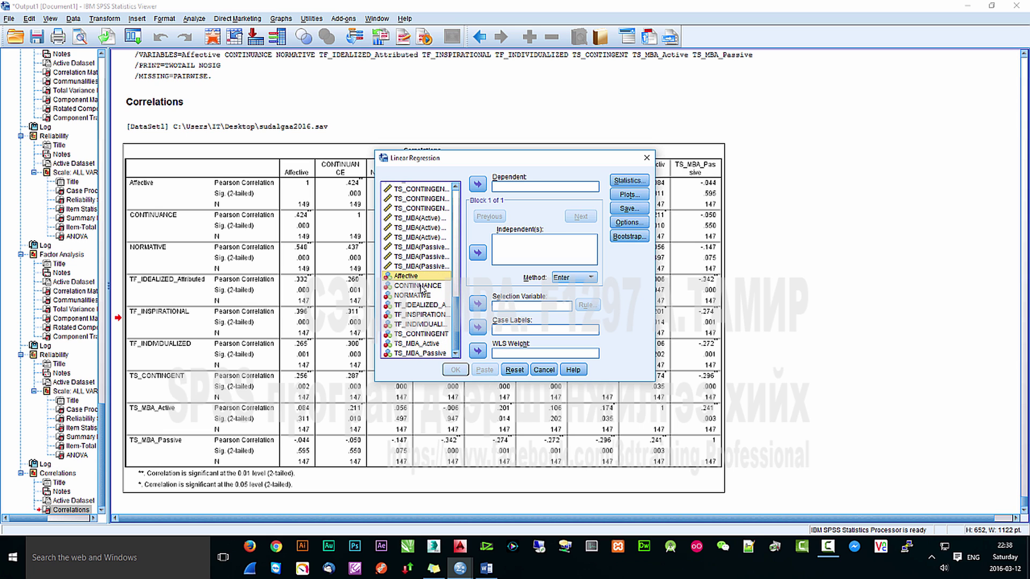
click(477, 185)
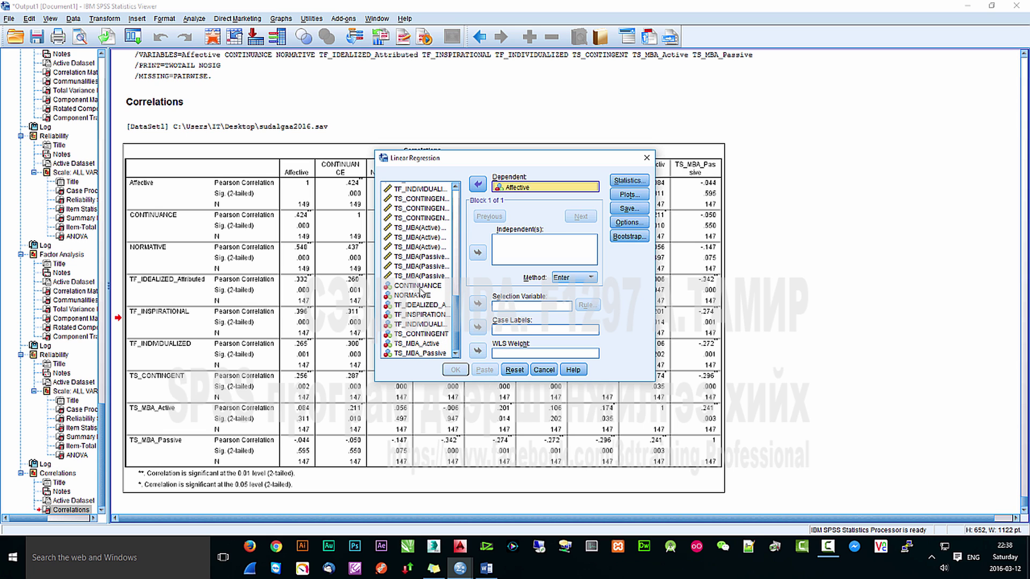
- Add the six leadership variables from TF_IDEALIZED_Attributed to TS_MBA_Passive as independents in Block 1
click(420, 286)
click(414, 308)
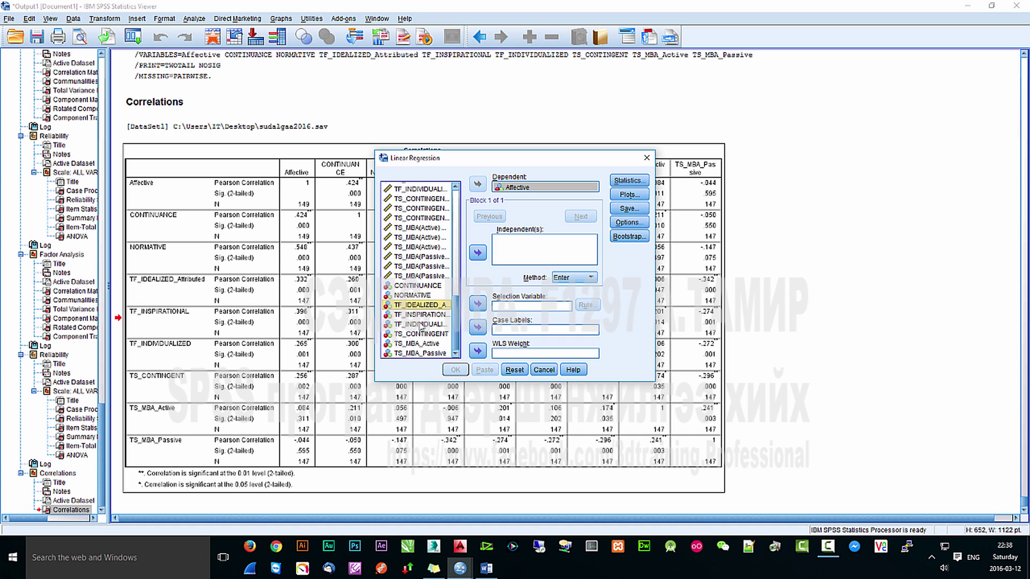
shift+click(416, 354)
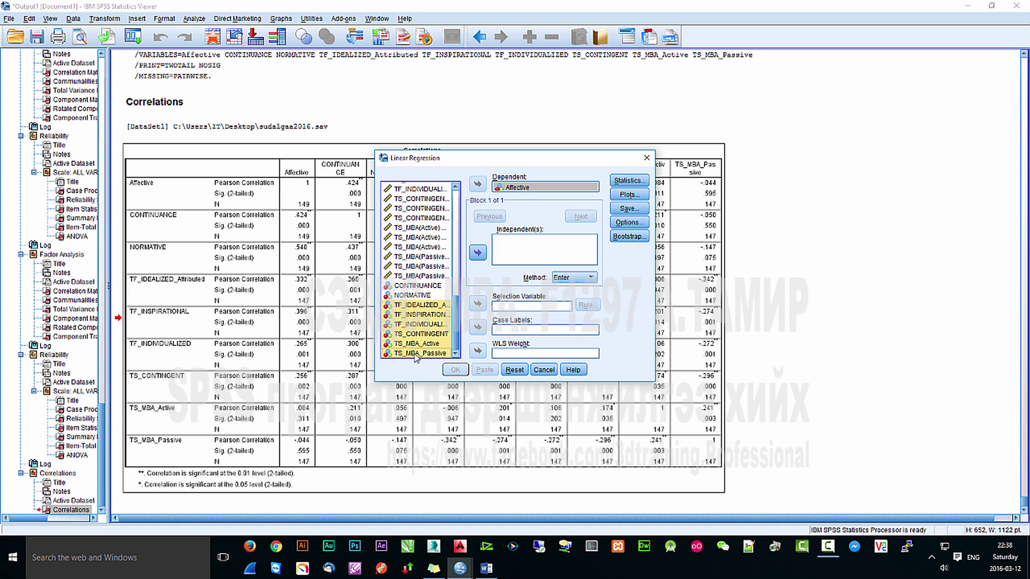
click(478, 252)
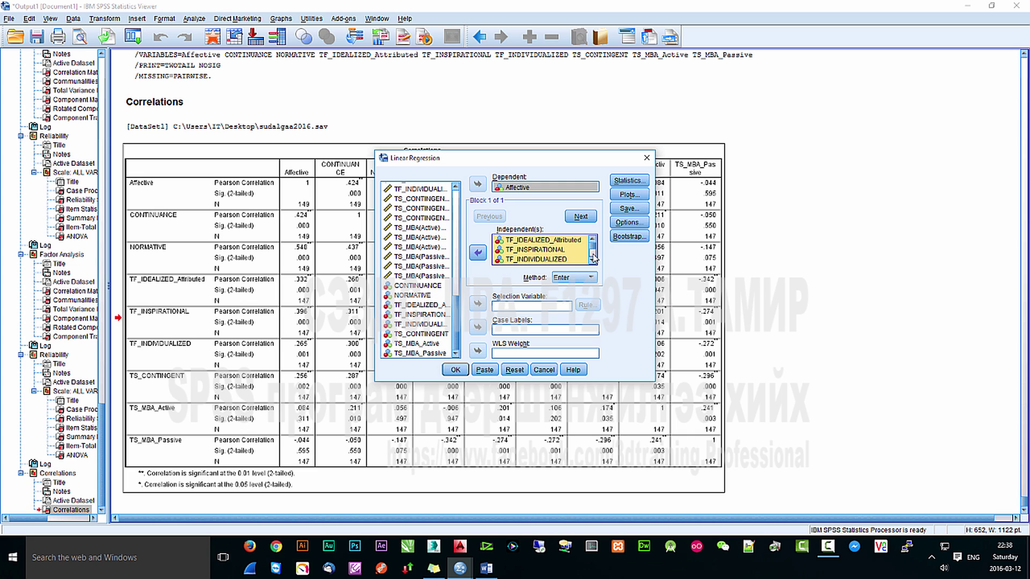
click(582, 219)
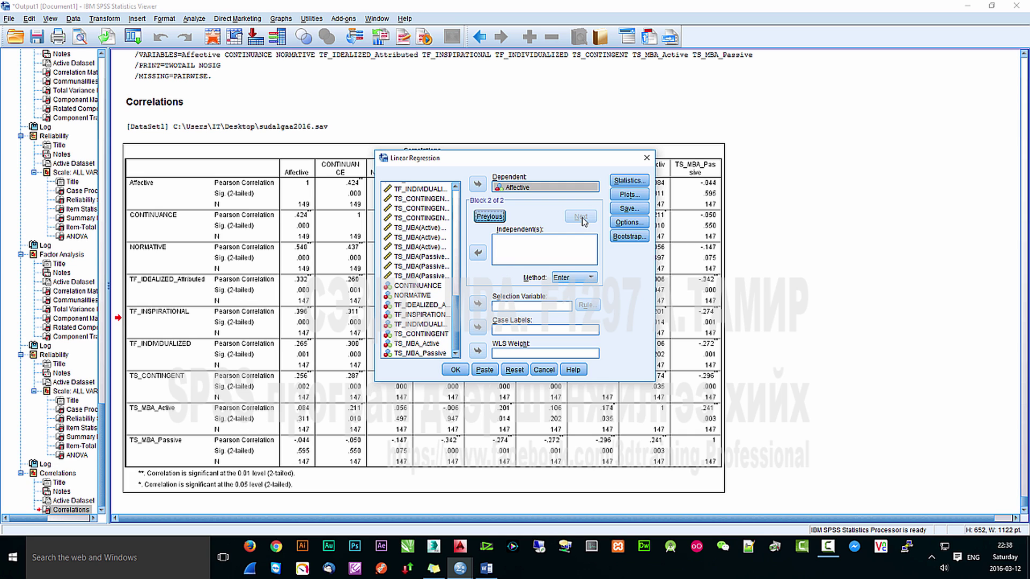
click(489, 216)
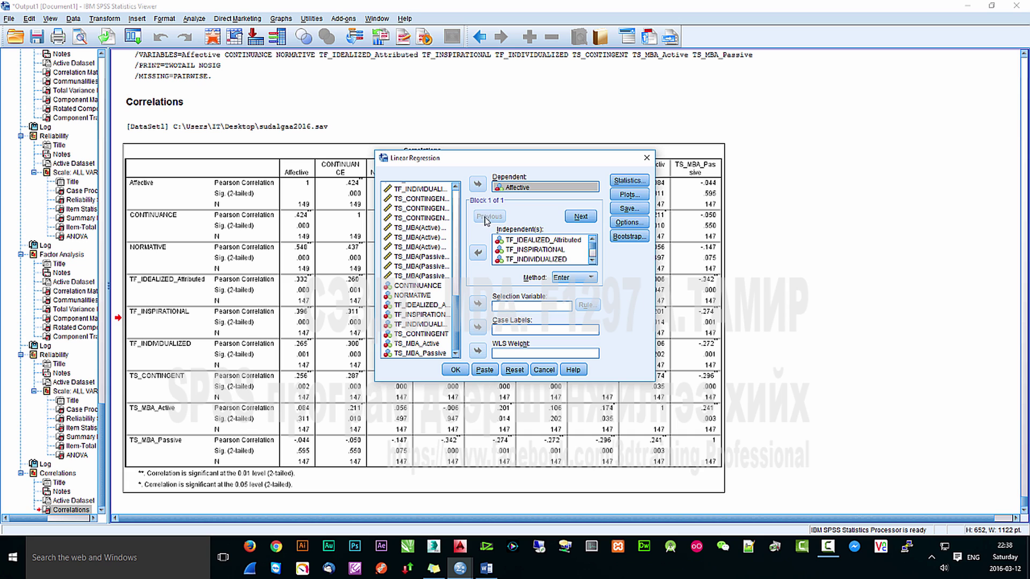
- Move TS_CONTINGENT, TS_MBA_Active and TS_MBA_Passive out of Block 1 and enter them as independents in Block 2
scroll(536, 252, down, 3)
click(529, 260)
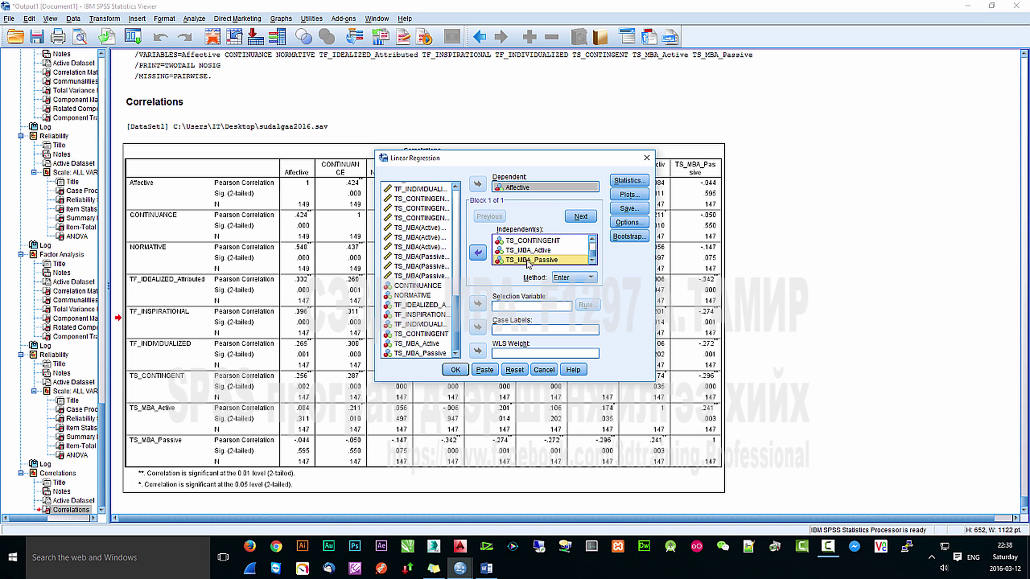
scroll(535, 264, up, 1)
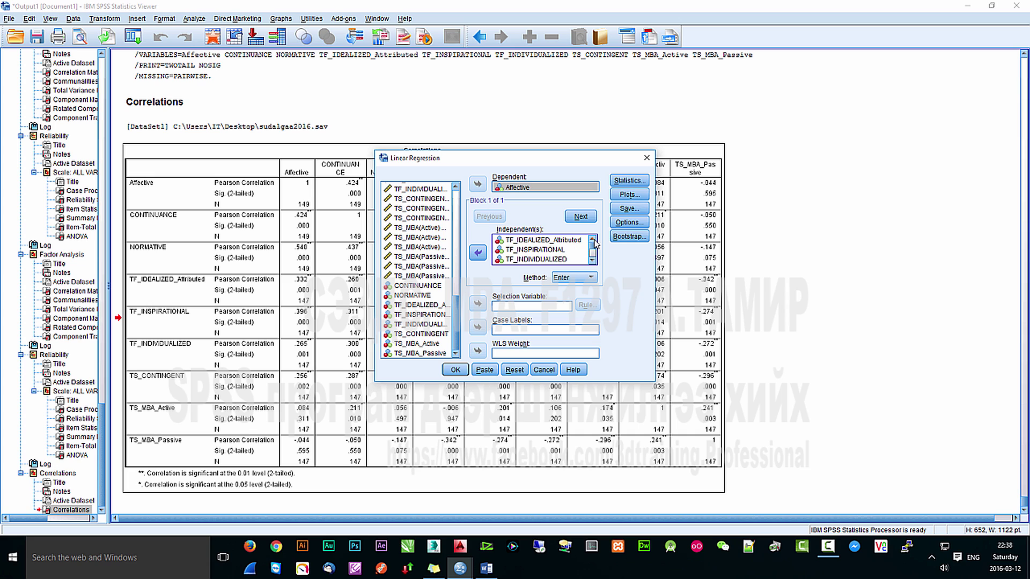
click(593, 263)
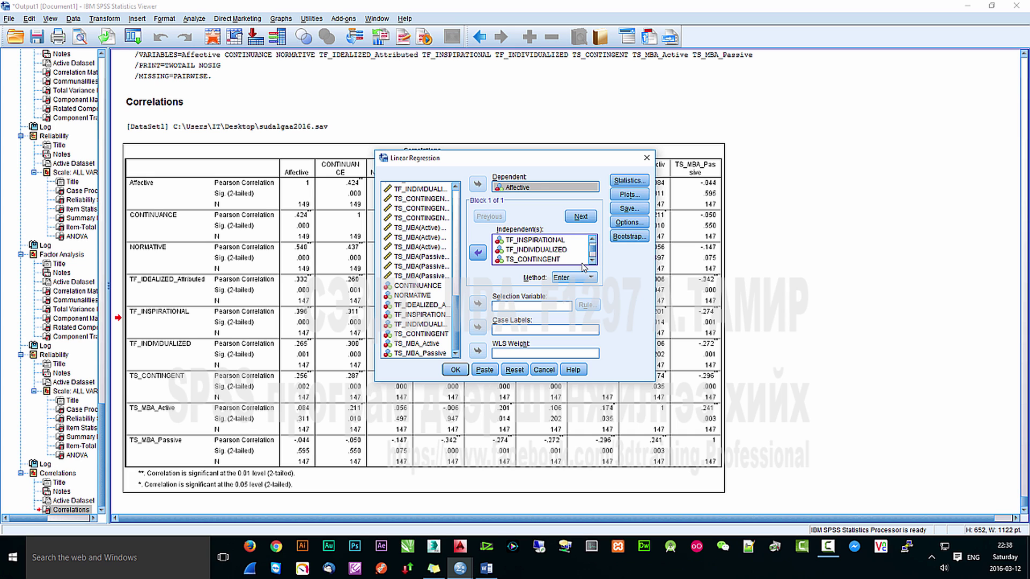
drag(534, 259, 537, 270)
click(477, 252)
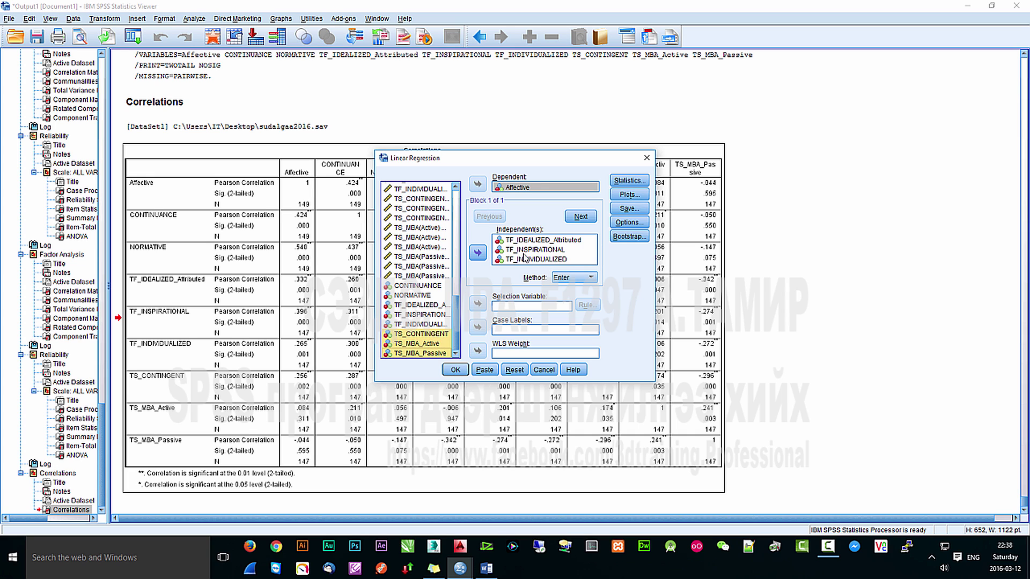
click(580, 217)
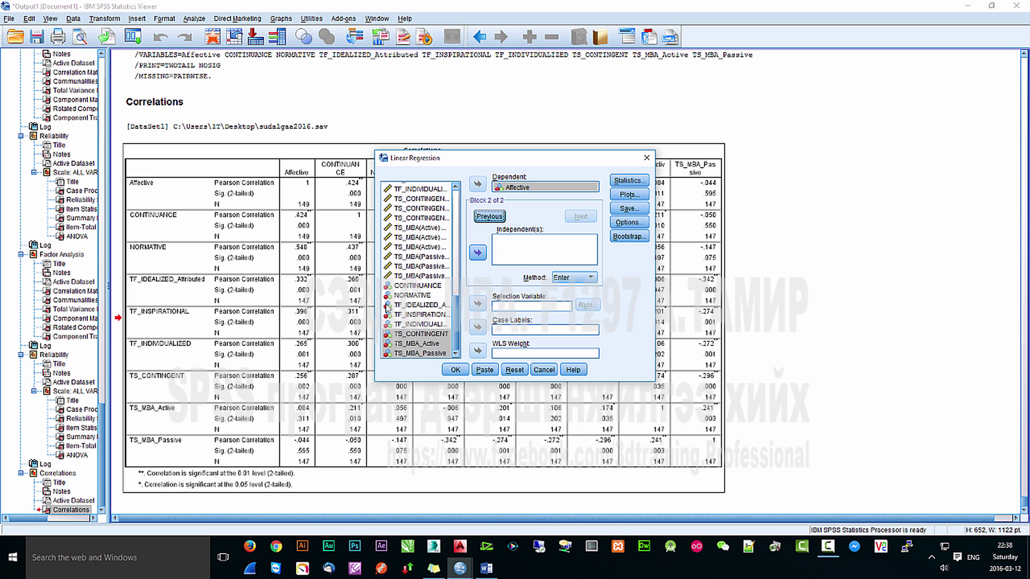
click(477, 253)
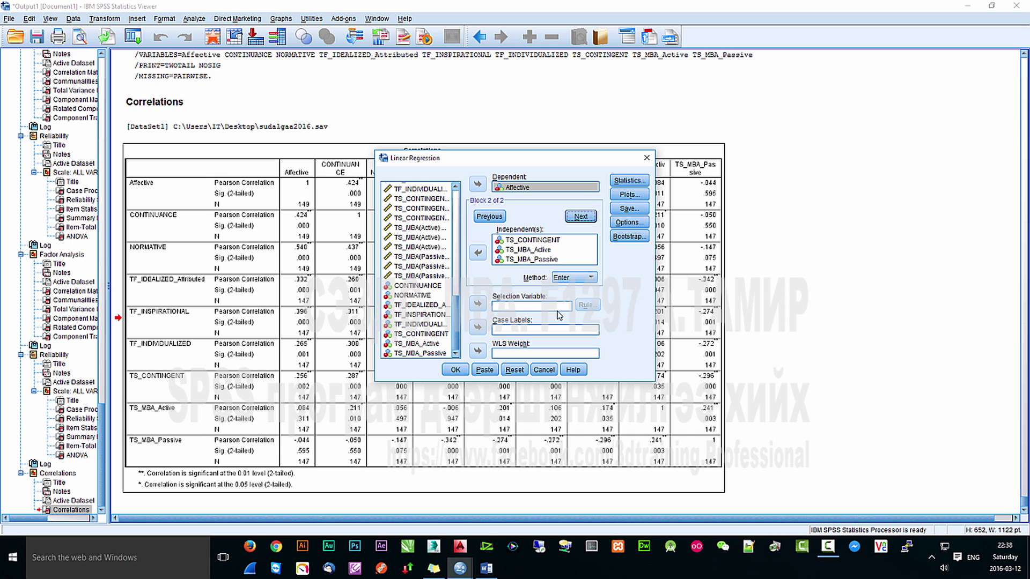
- Keep the default regression statistics, and request a residual histogram plus a scatterplot with *ZRESID on Y and *SRESID on X
click(628, 181)
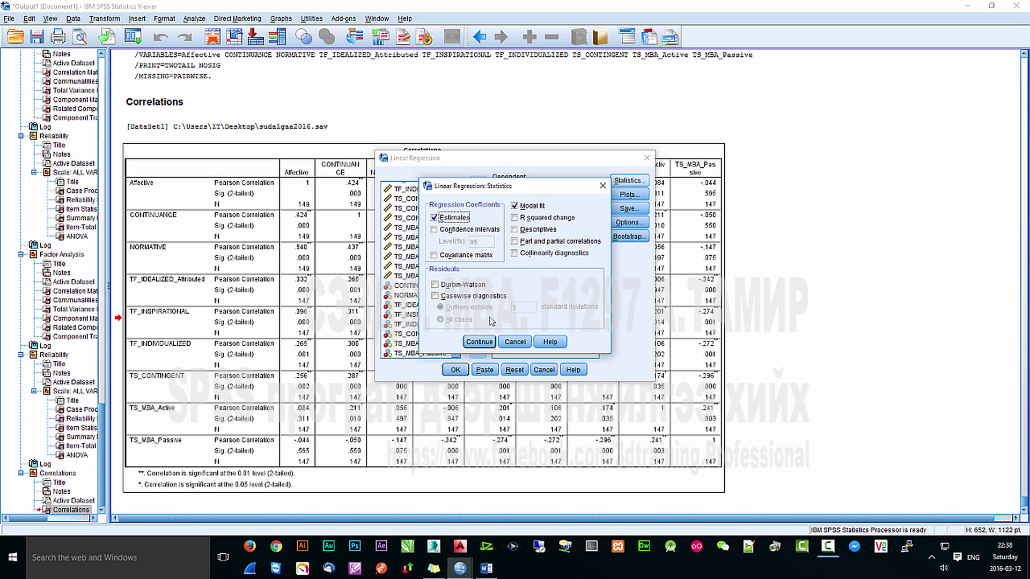
click(479, 341)
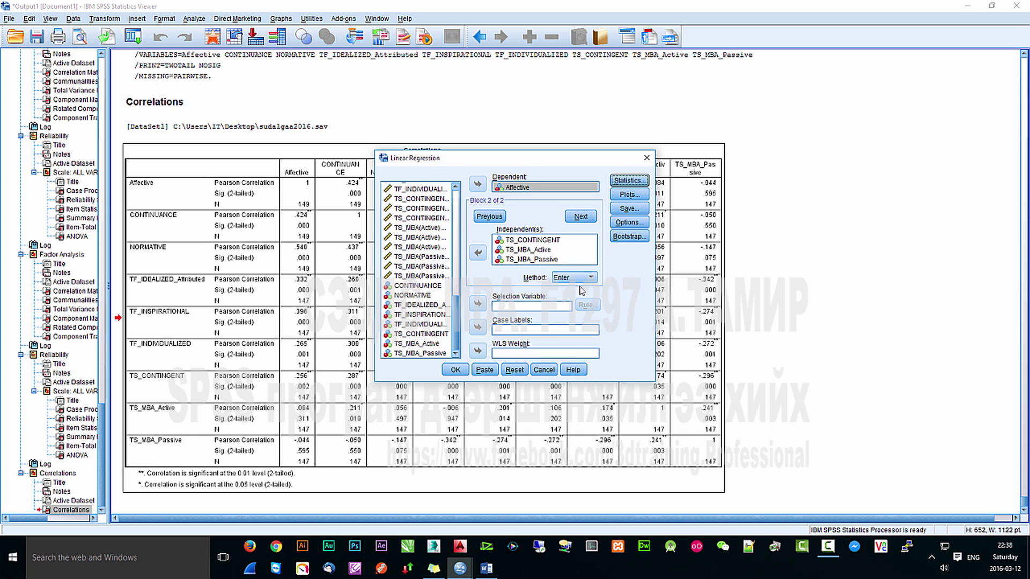
click(629, 194)
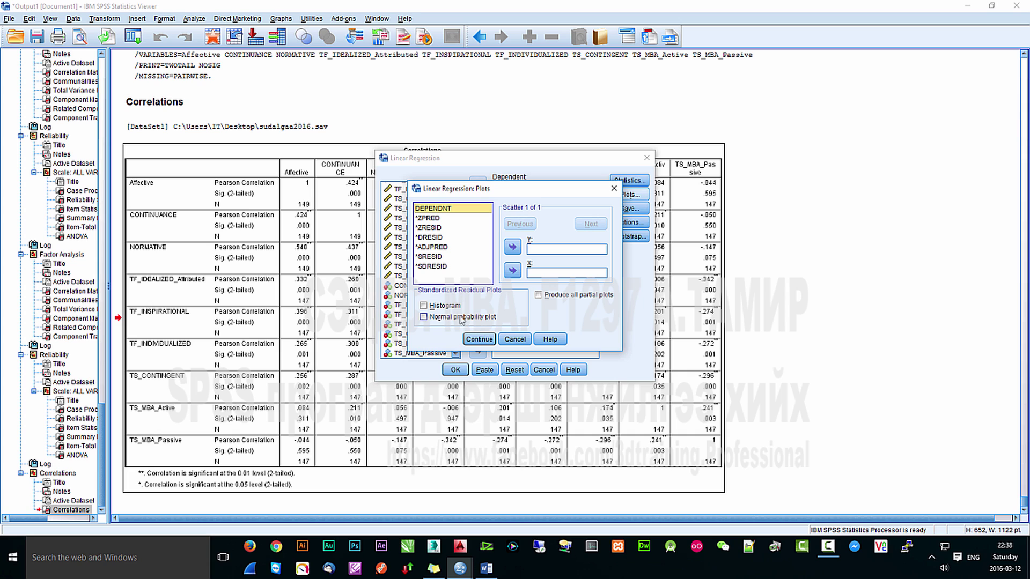
click(431, 228)
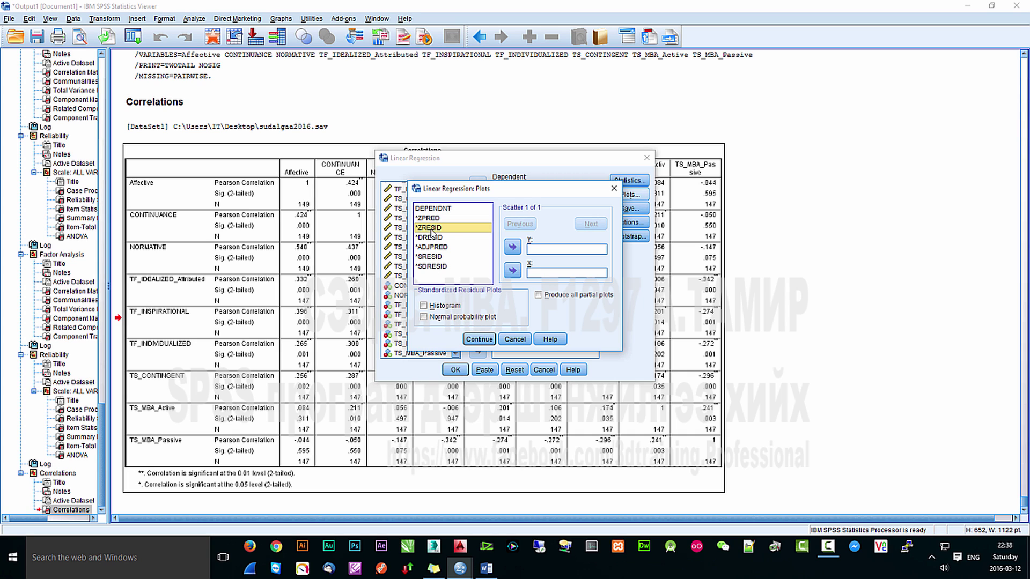
click(448, 305)
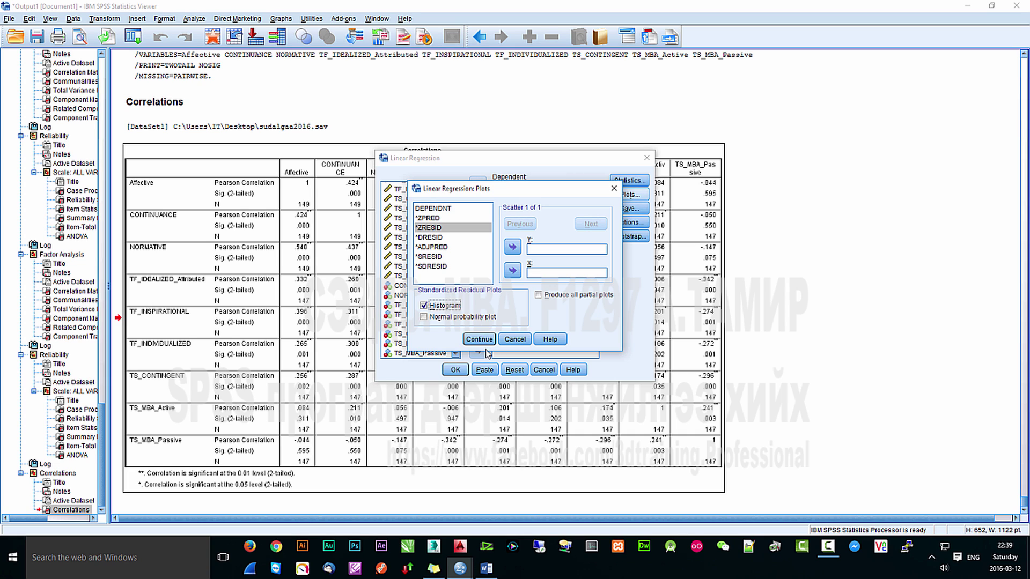
click(513, 247)
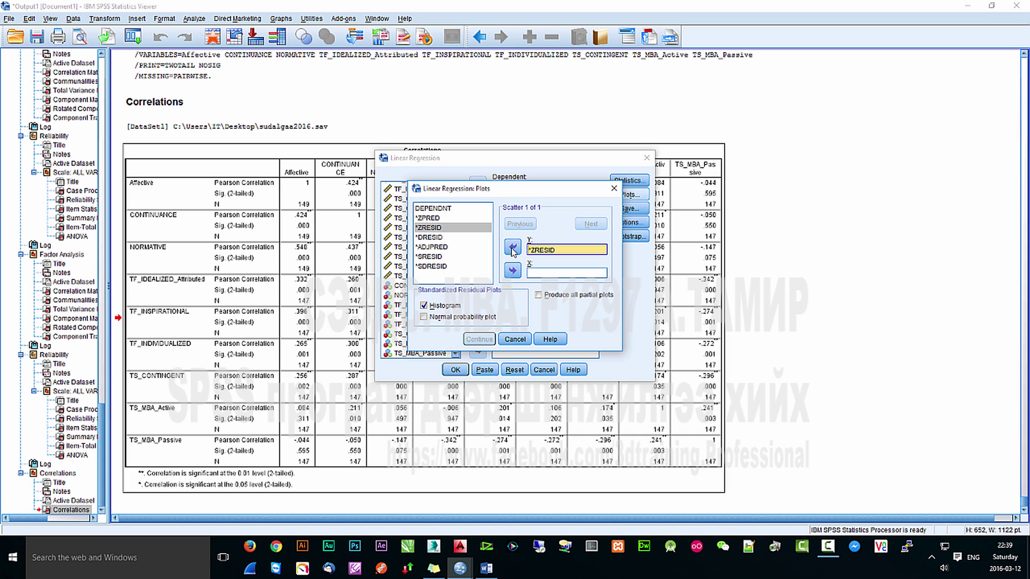
click(430, 257)
click(512, 271)
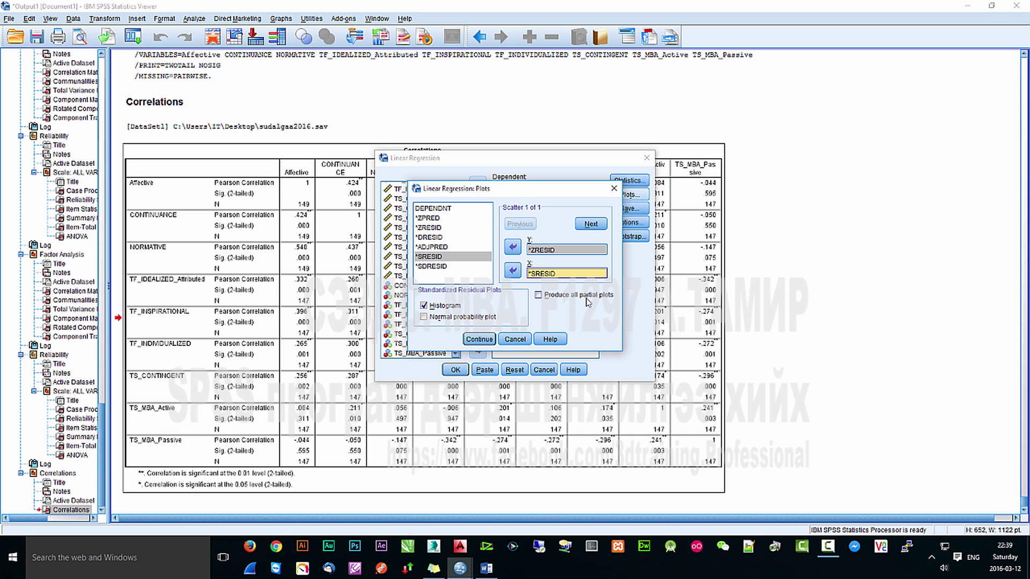
click(480, 340)
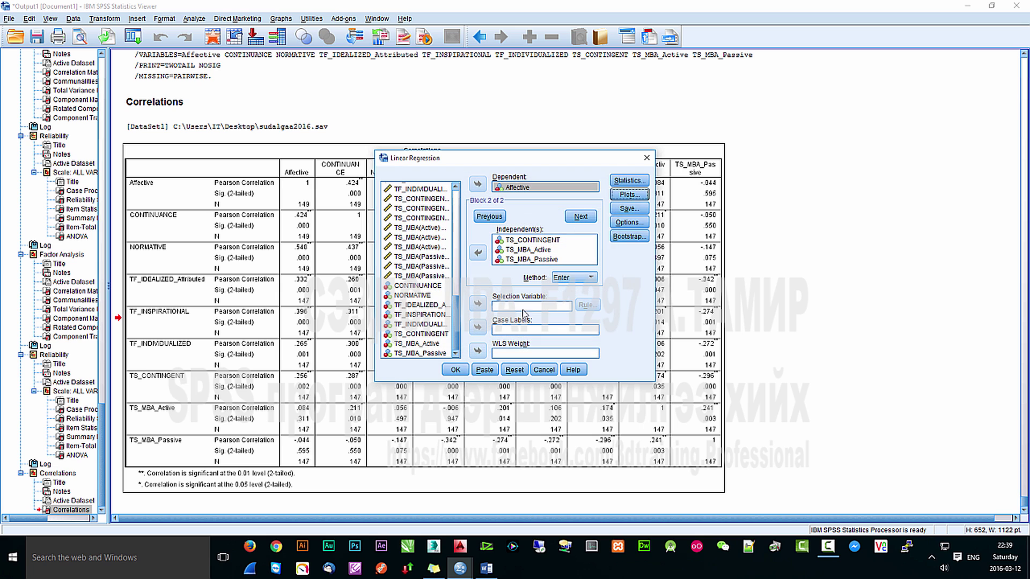
- Open the linear regression's Options settings
click(636, 223)
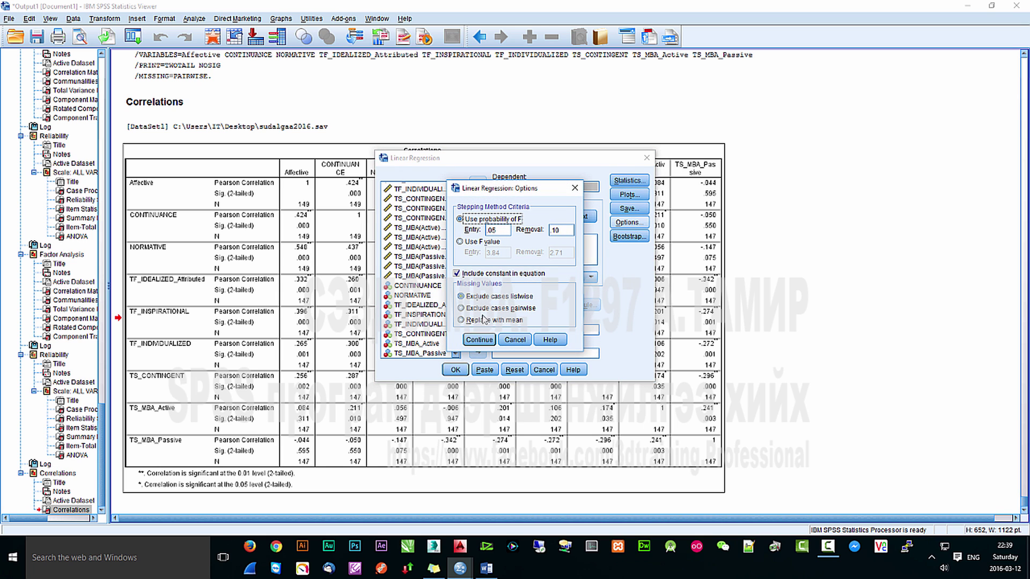